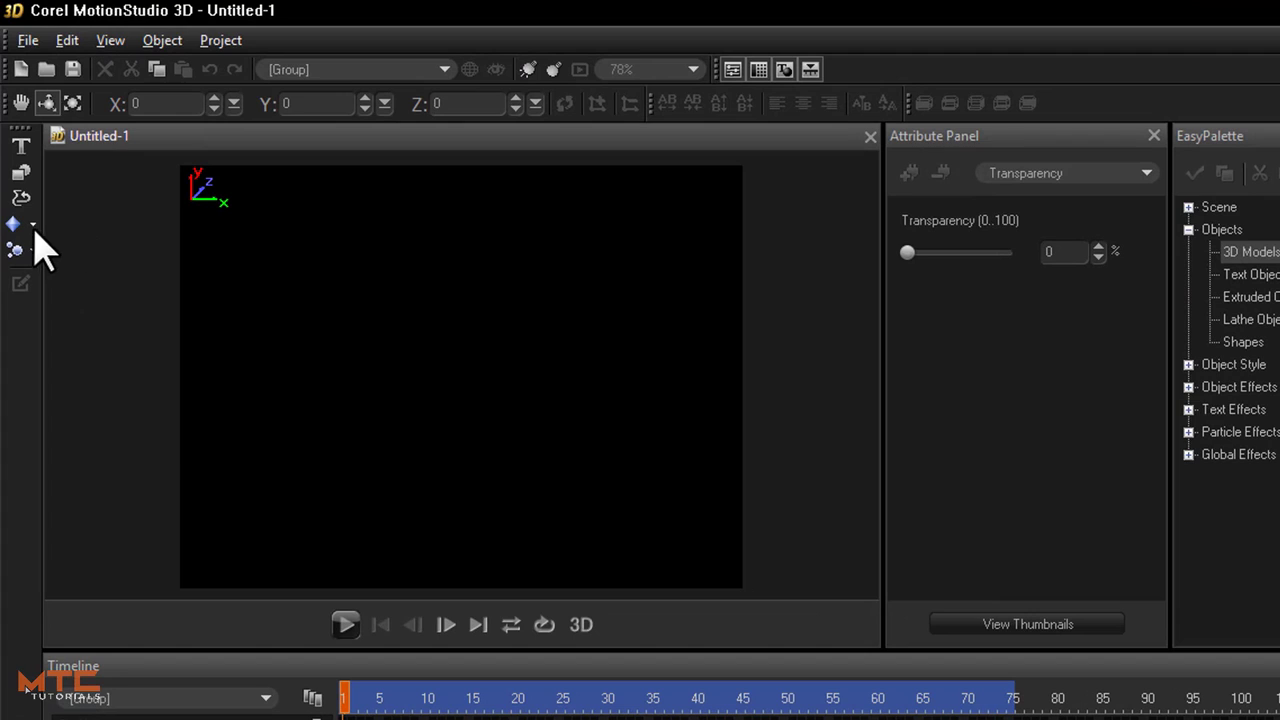
- Add a cube to the scene and set its X and Y size to 228 each
click(34, 224)
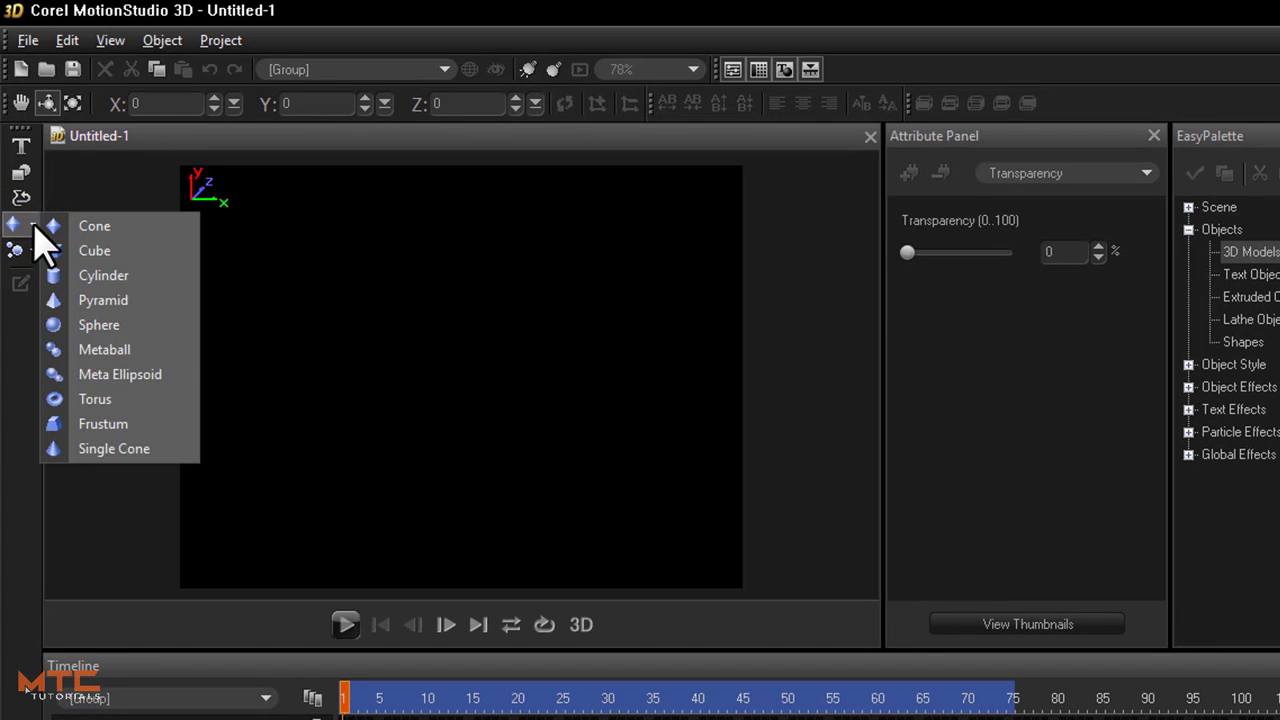
click(125, 252)
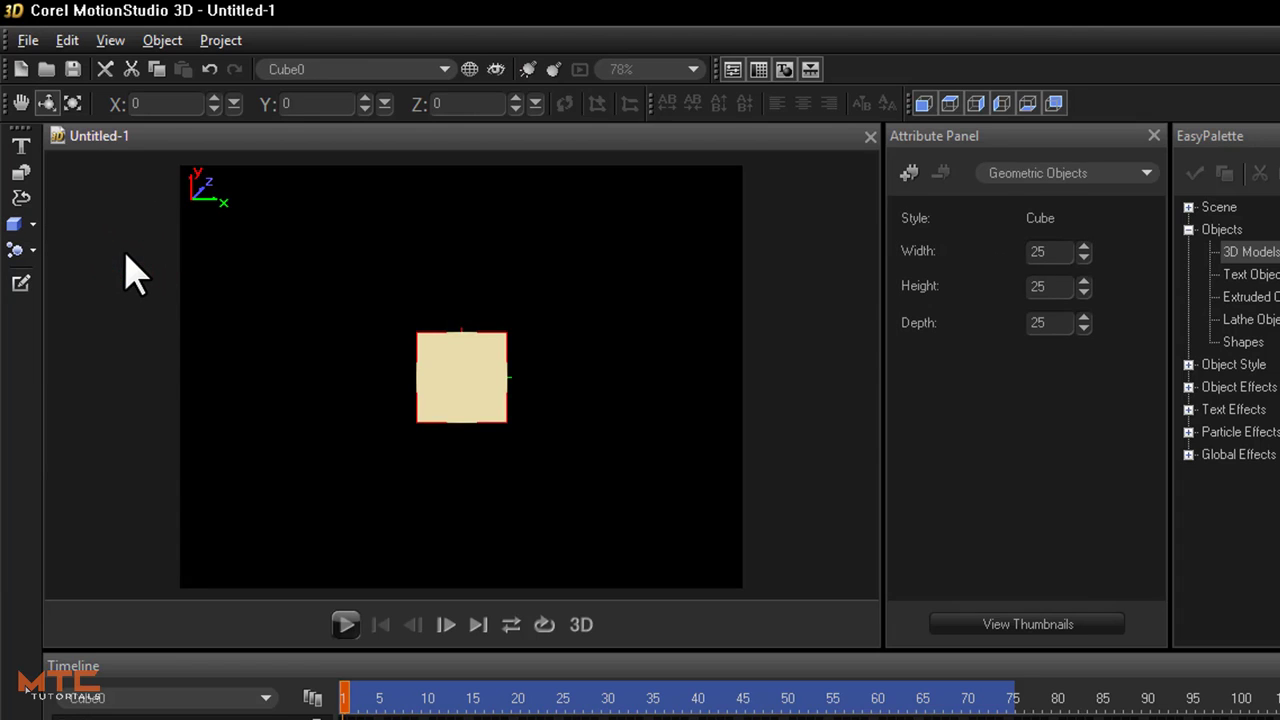
click(73, 110)
drag(164, 103, 120, 110)
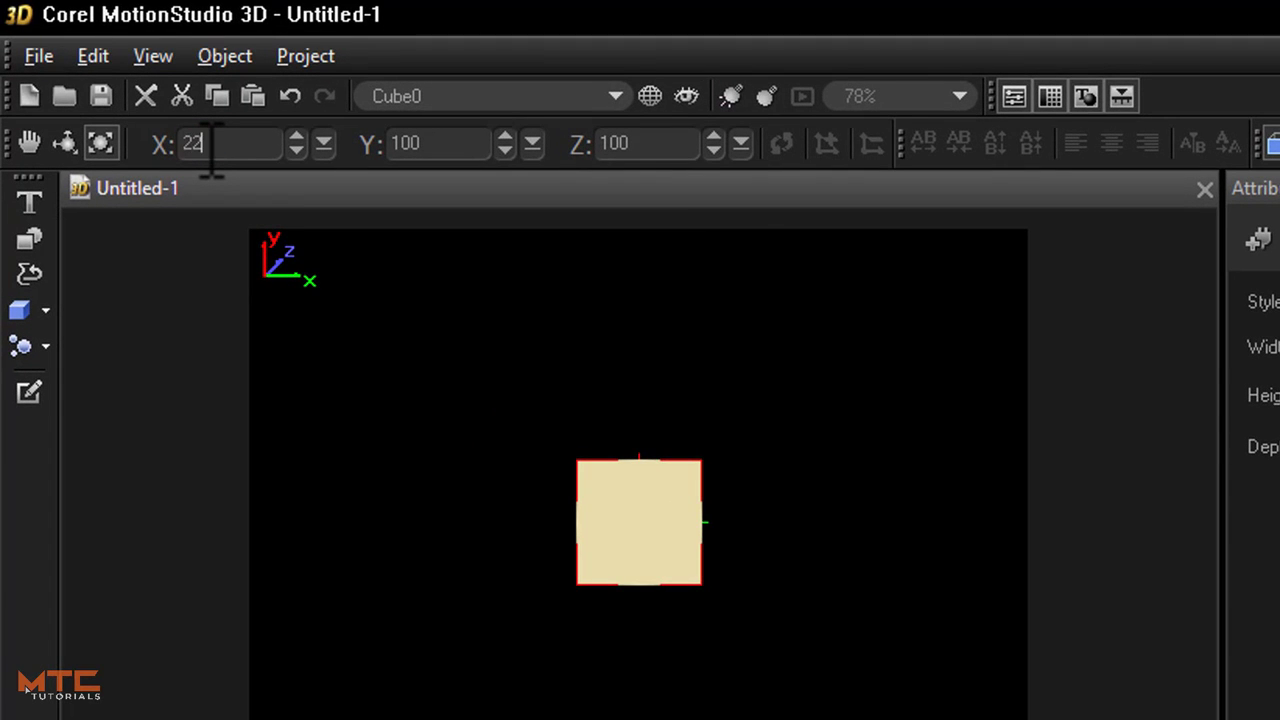
double_click(440, 142)
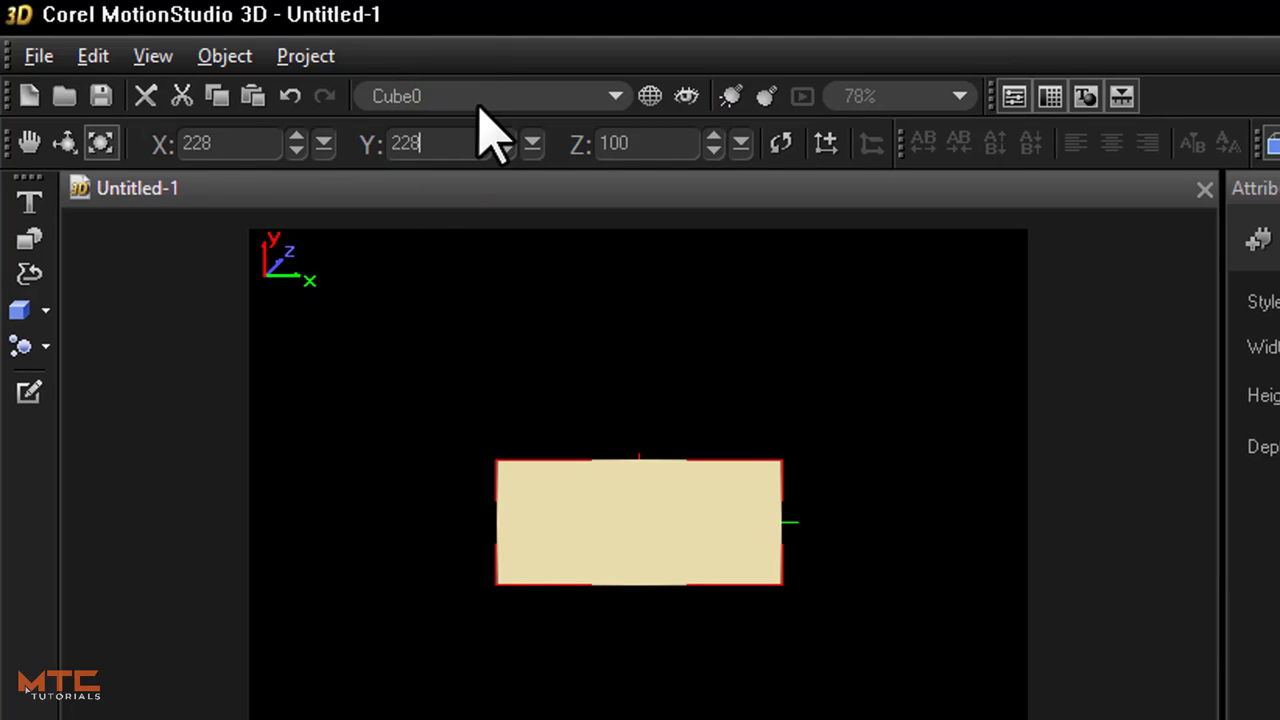
key(Return)
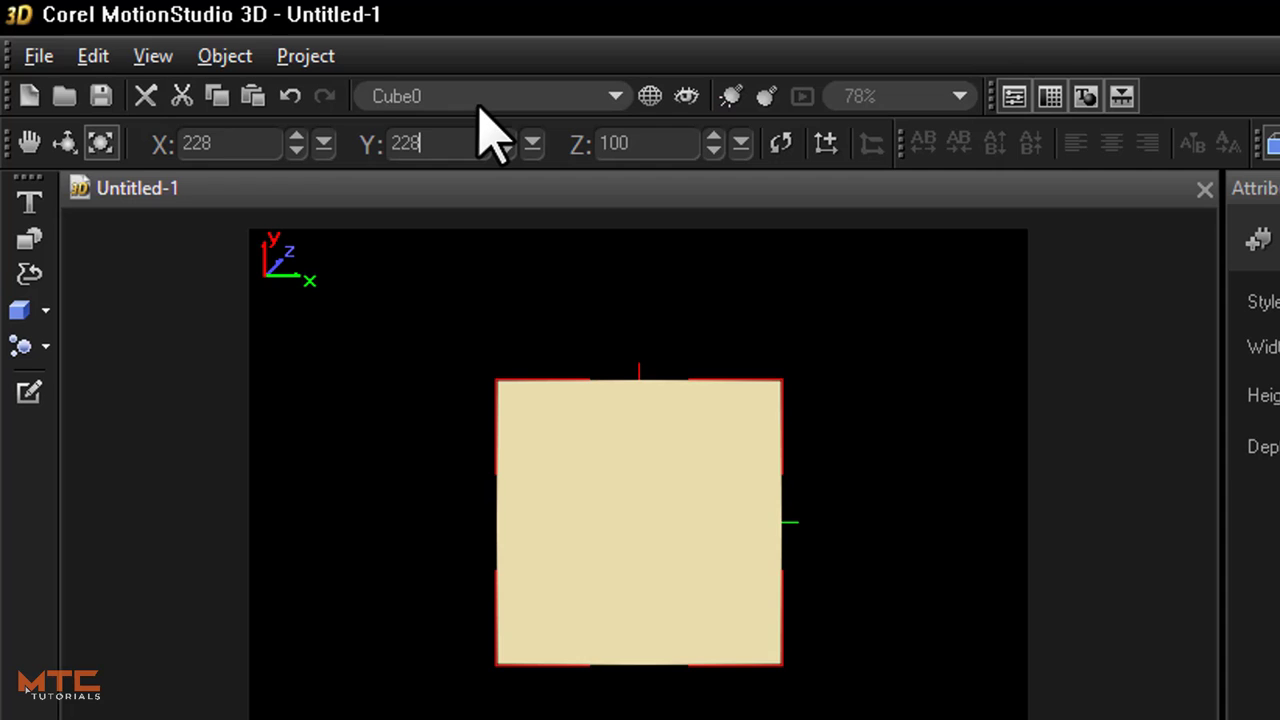
- Rotate the cube to about -65 in Y and adjust its Z size, trying 60 and 80 before setting 90
click(64, 142)
drag(846, 694, 756, 712)
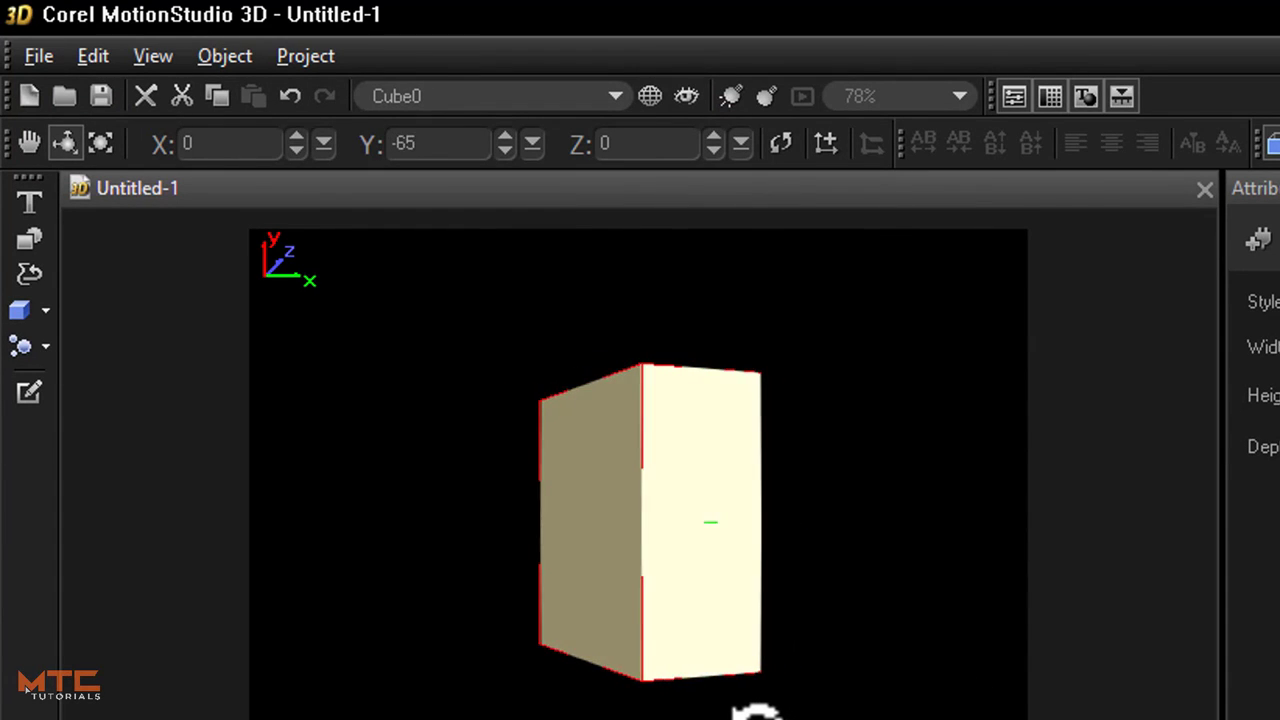
click(100, 143)
double_click(645, 143)
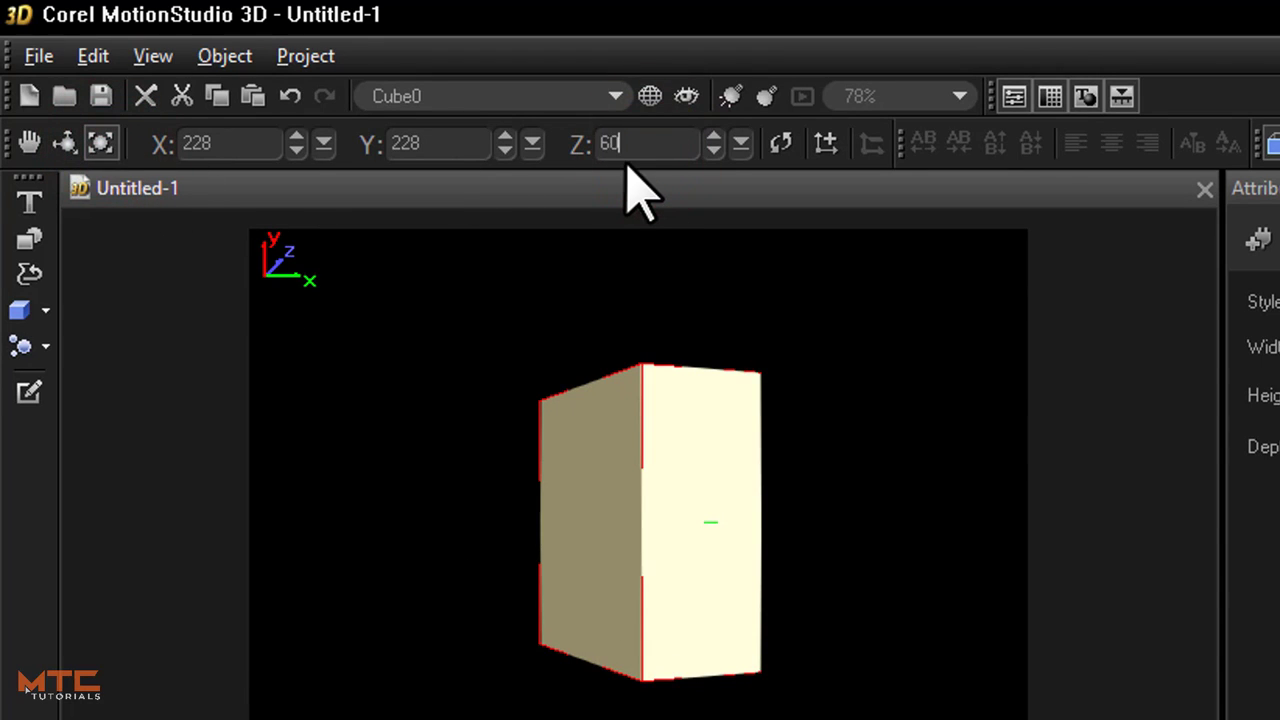
text(60)
key(Return)
double_click(634, 143)
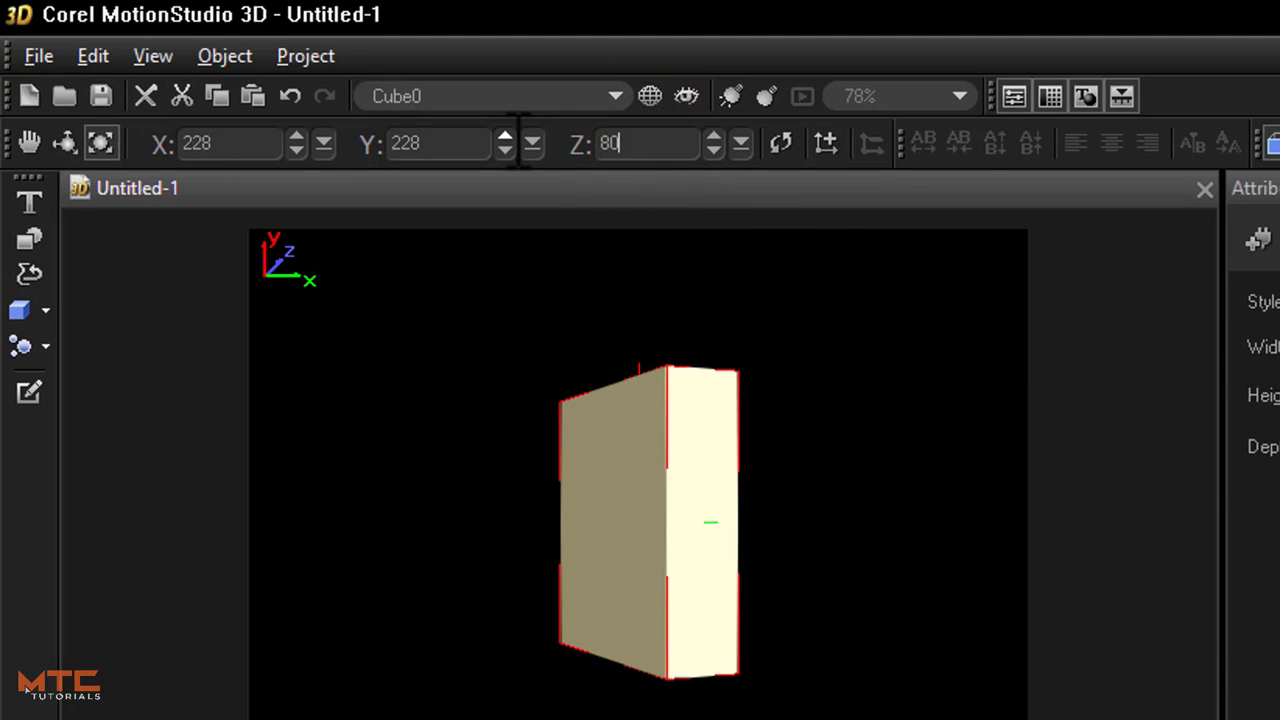
key(Return)
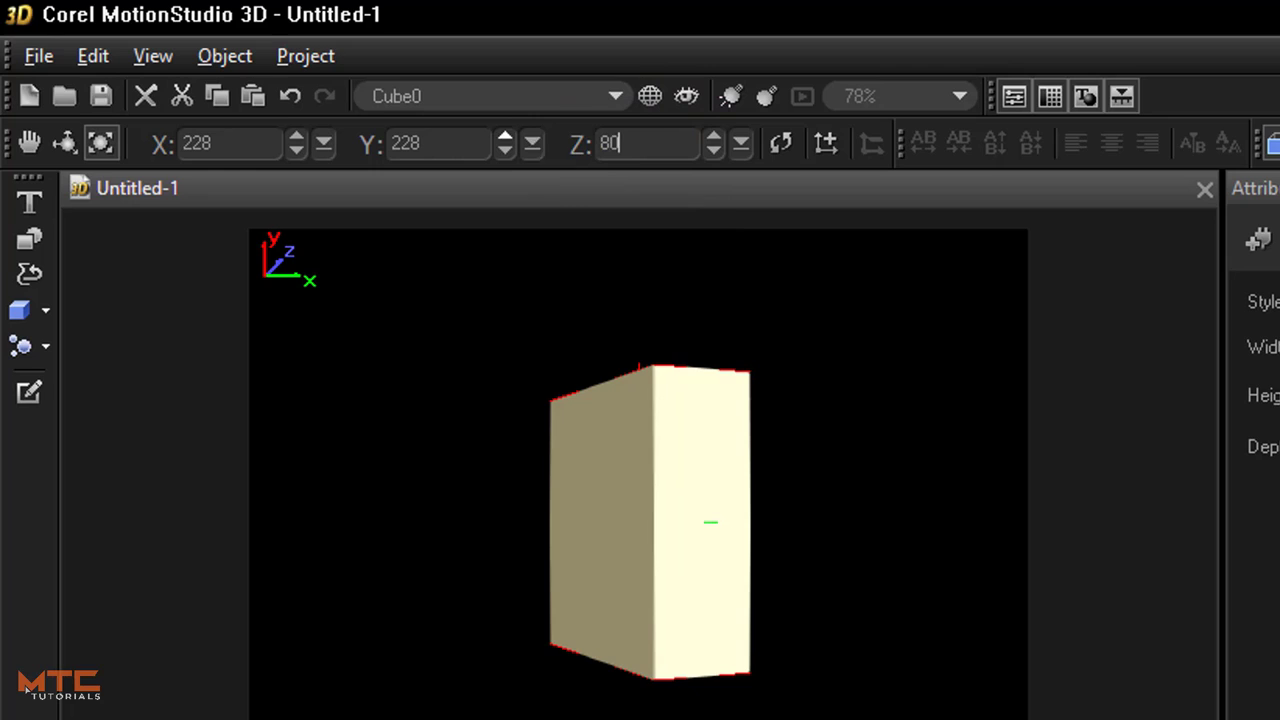
double_click(626, 143)
text(90)
key(Return)
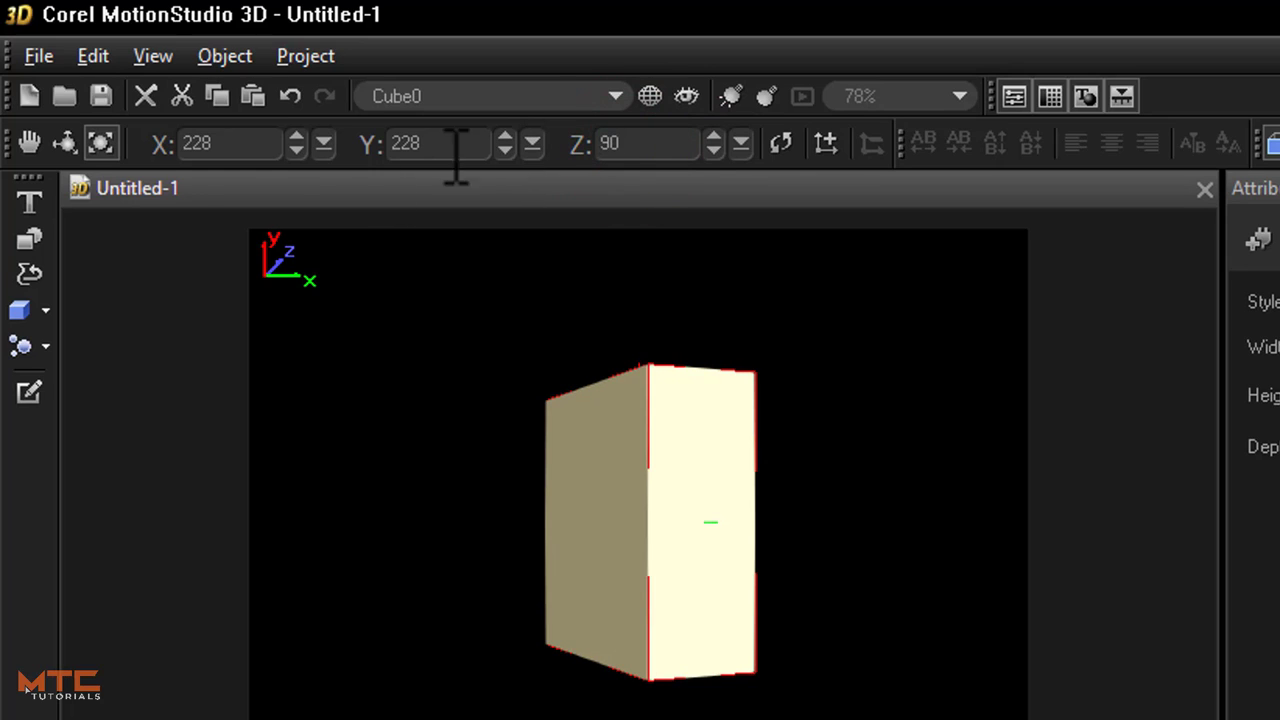
- Reset the cube's Y rotation to 0
click(63, 144)
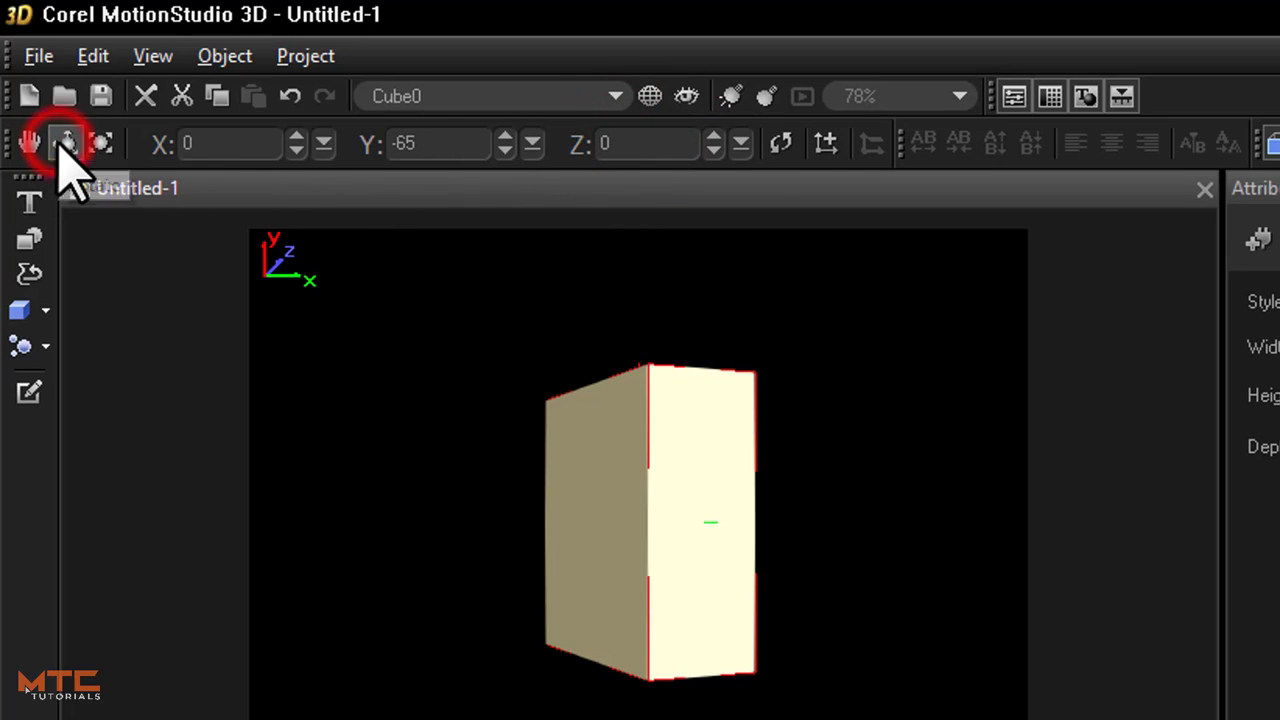
double_click(429, 143)
text(0)
key(Return)
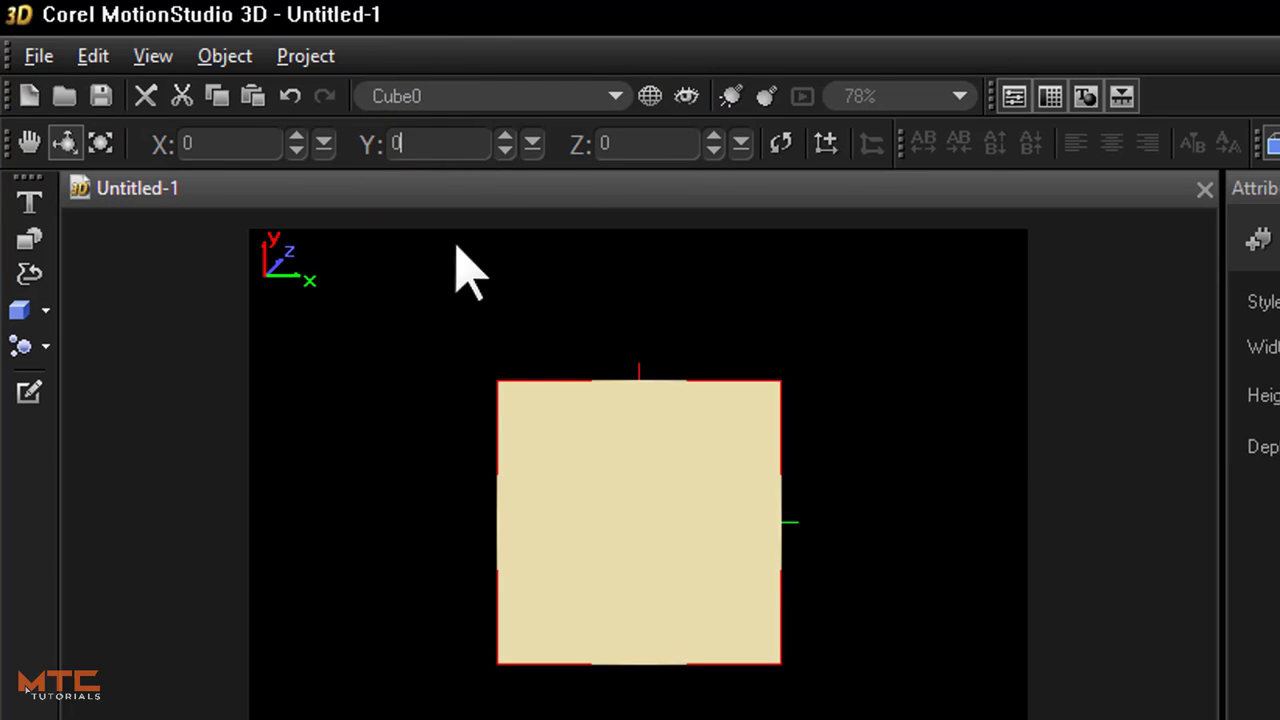
- Move the cube to about X -169, Y 5 and rotate it to about -30 in Y
click(29, 143)
drag(665, 550, 458, 527)
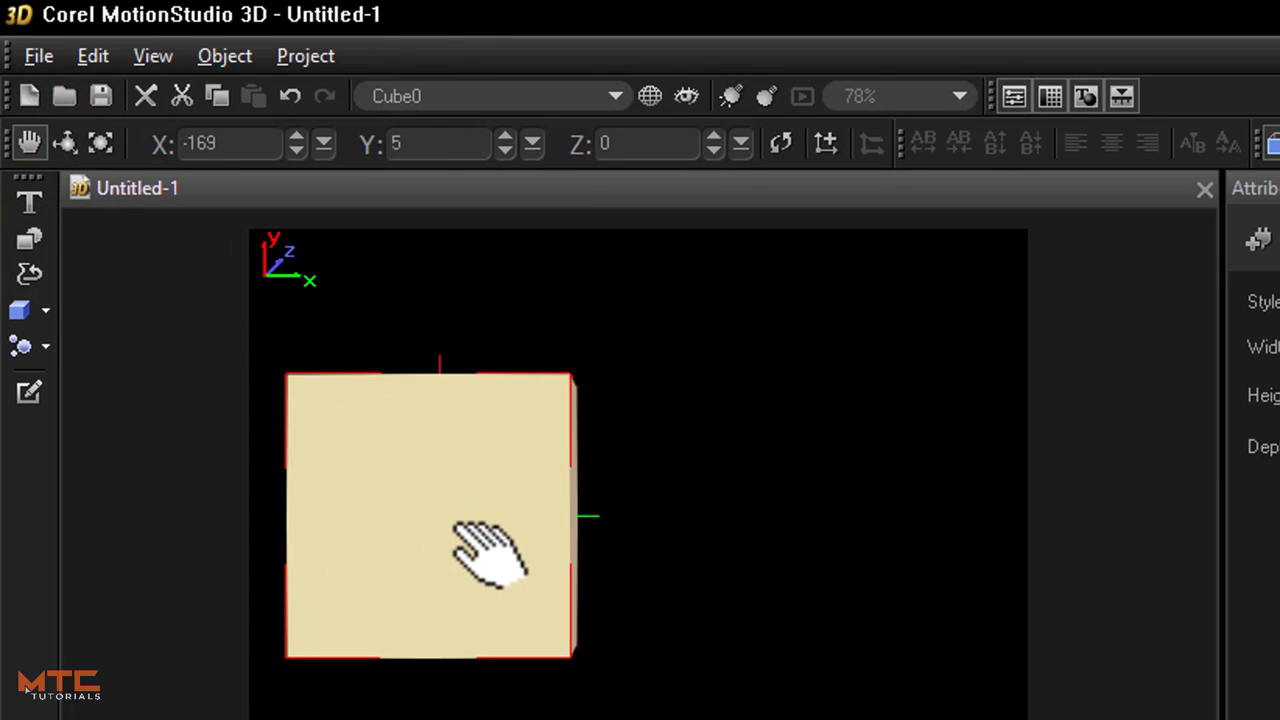
click(65, 143)
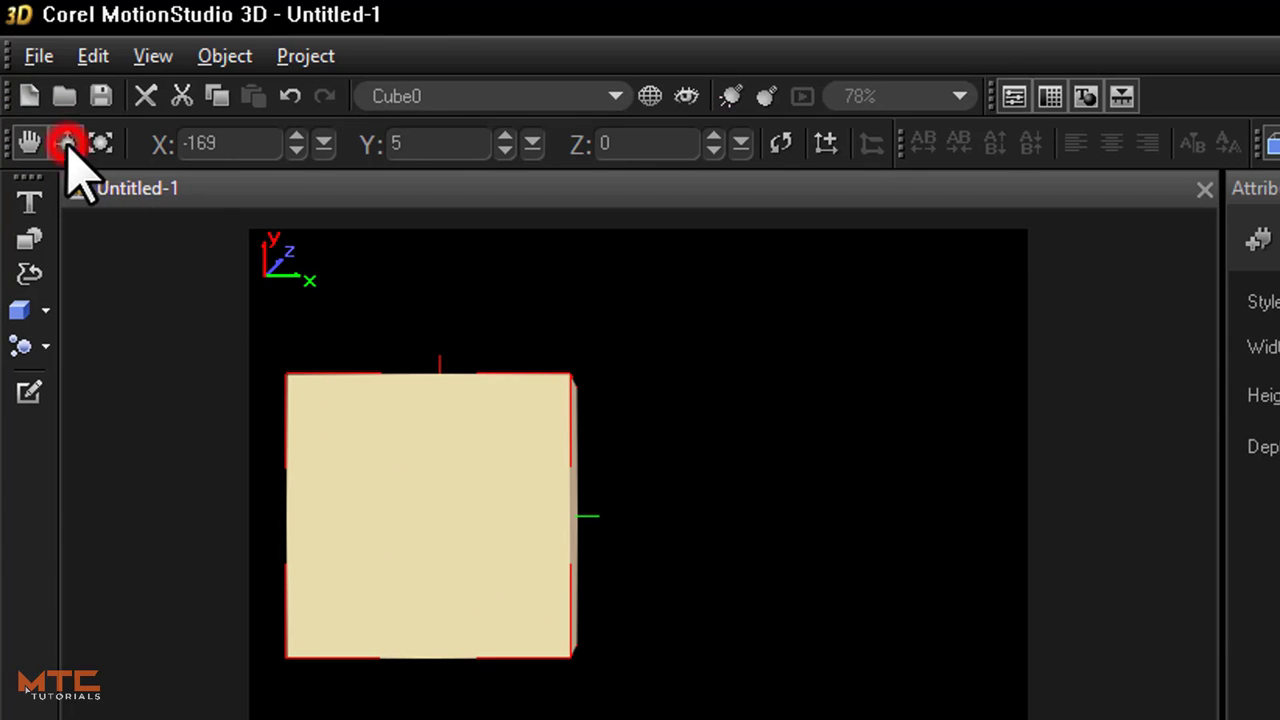
drag(529, 566, 491, 571)
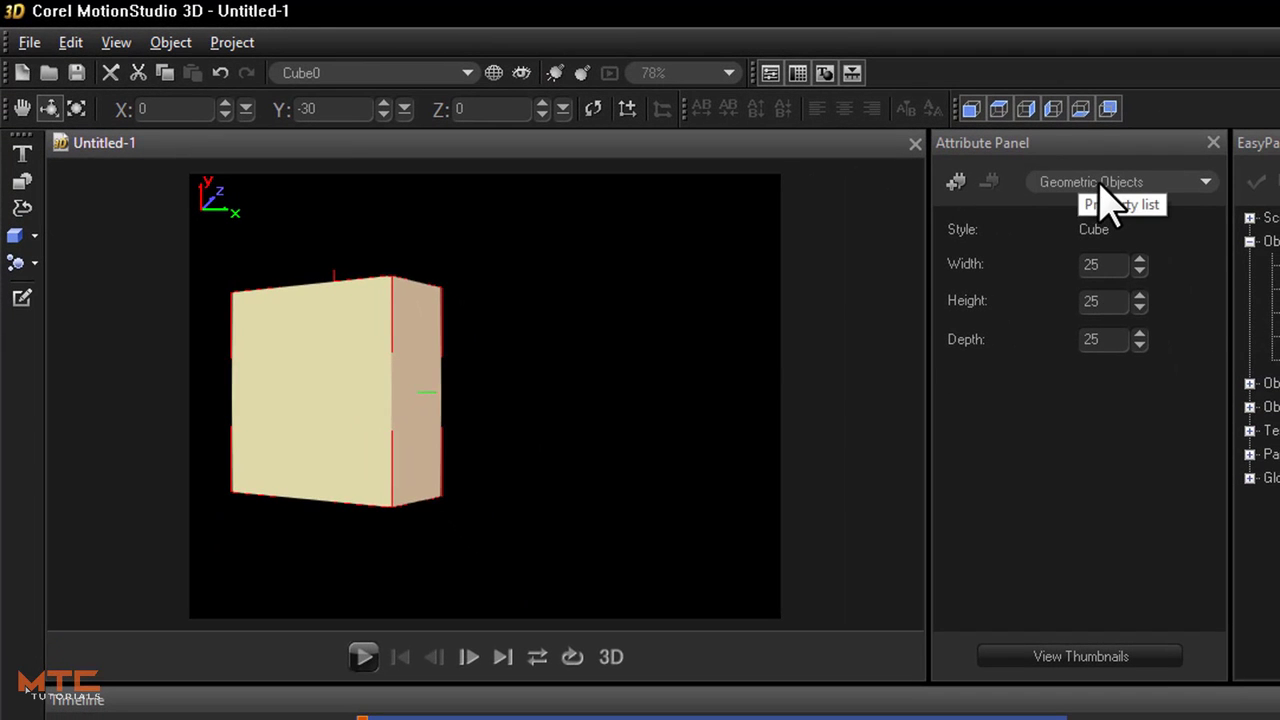
- Show the cube's Texture attributes and deselect its other faces so that only the front face is targeted
click(1100, 182)
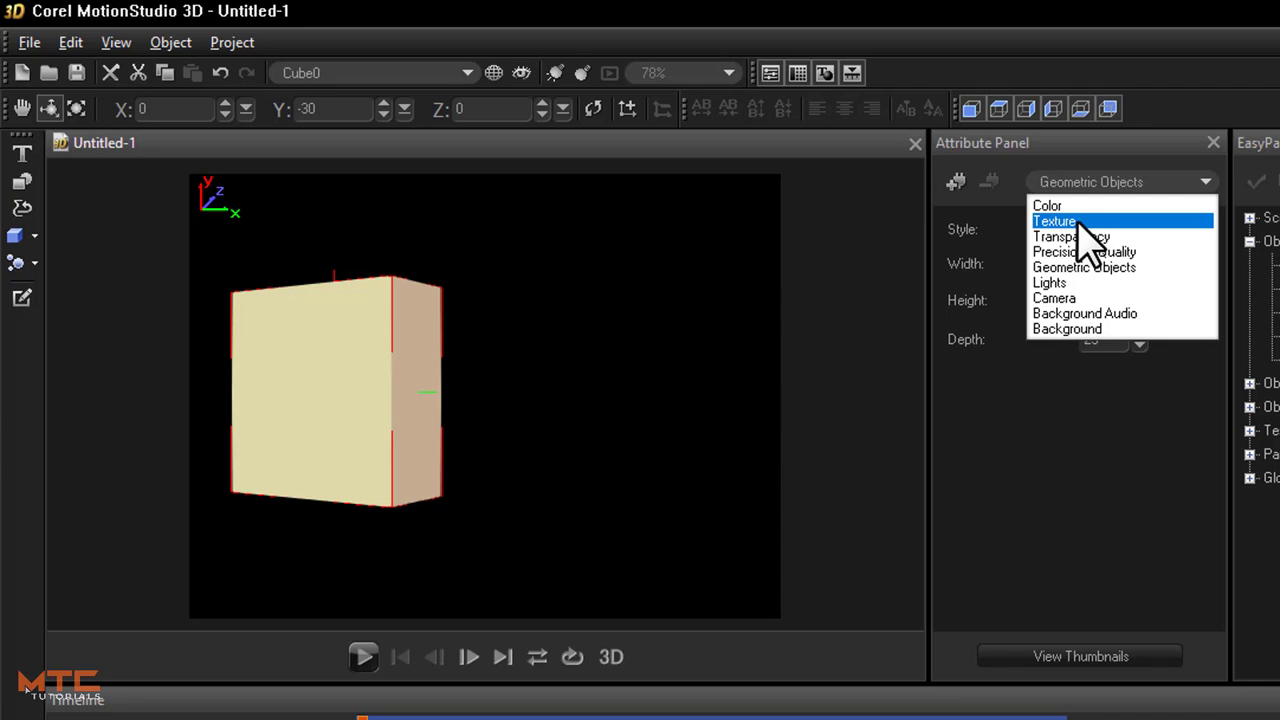
click(1078, 226)
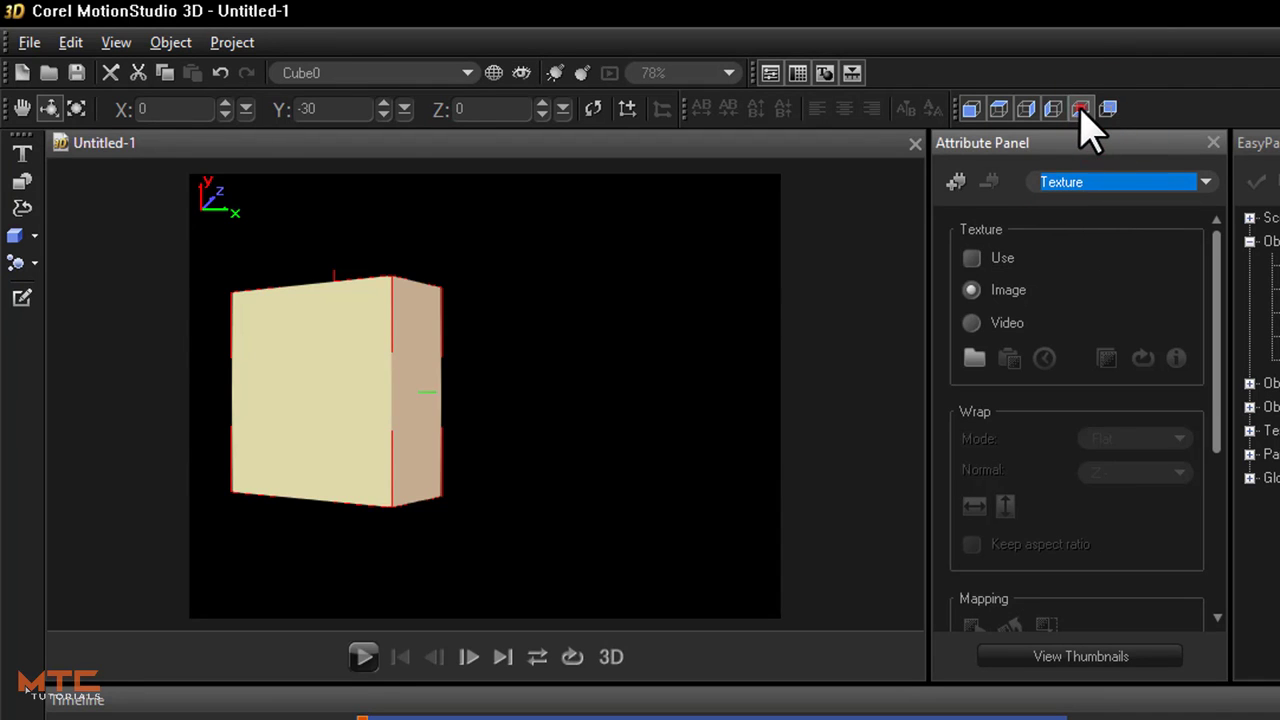
click(1053, 108)
click(1024, 110)
click(998, 109)
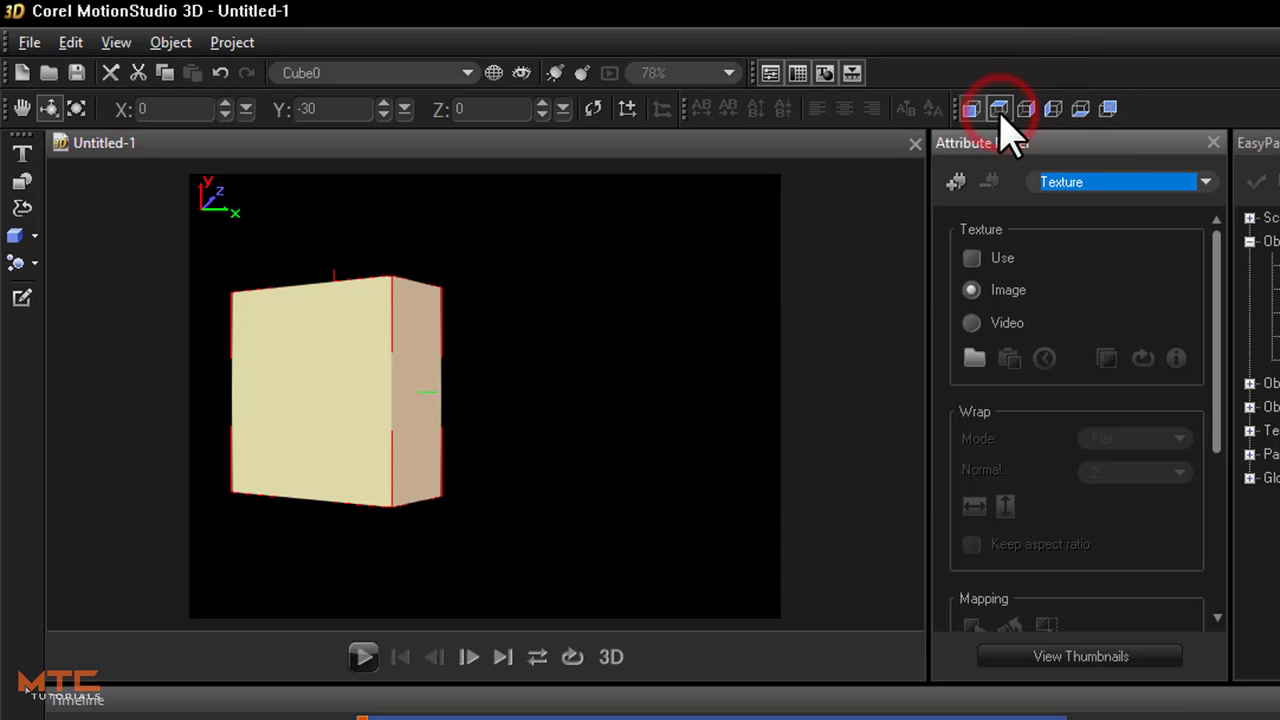
- Apply the infinite-allure-Infinite allure review image to the front face and show the texture color only
click(975, 362)
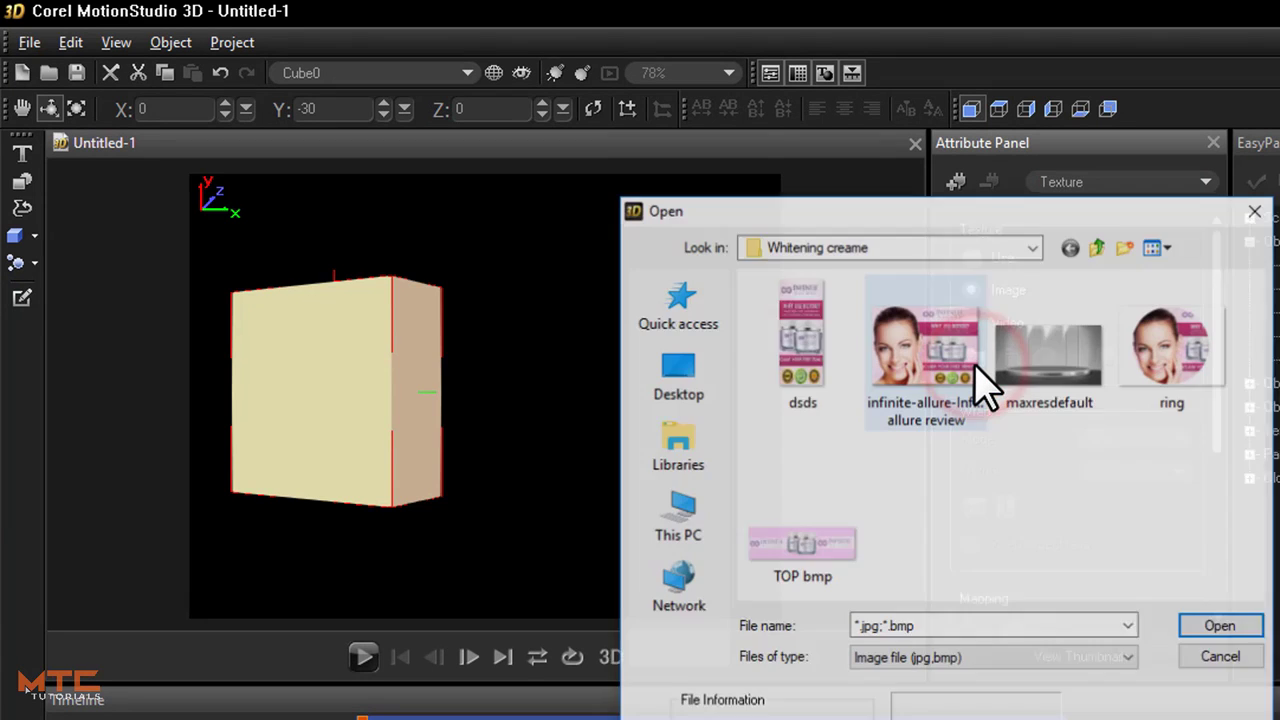
click(946, 366)
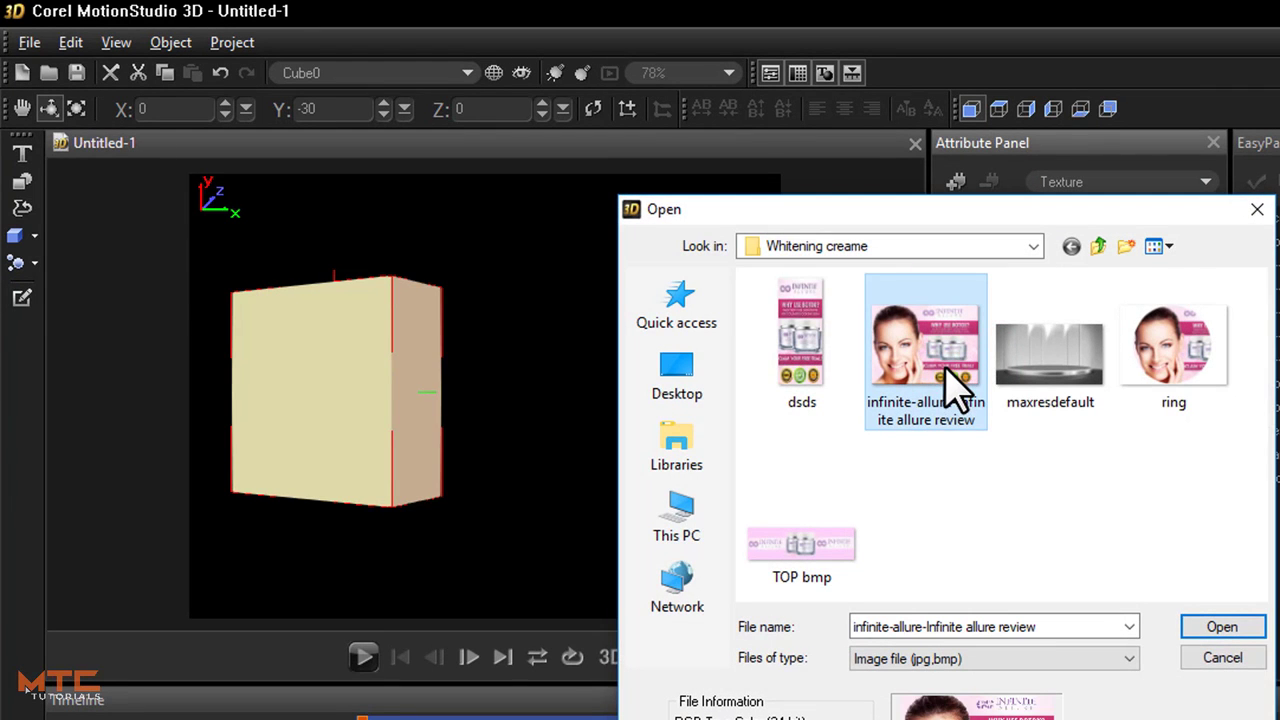
click(1222, 630)
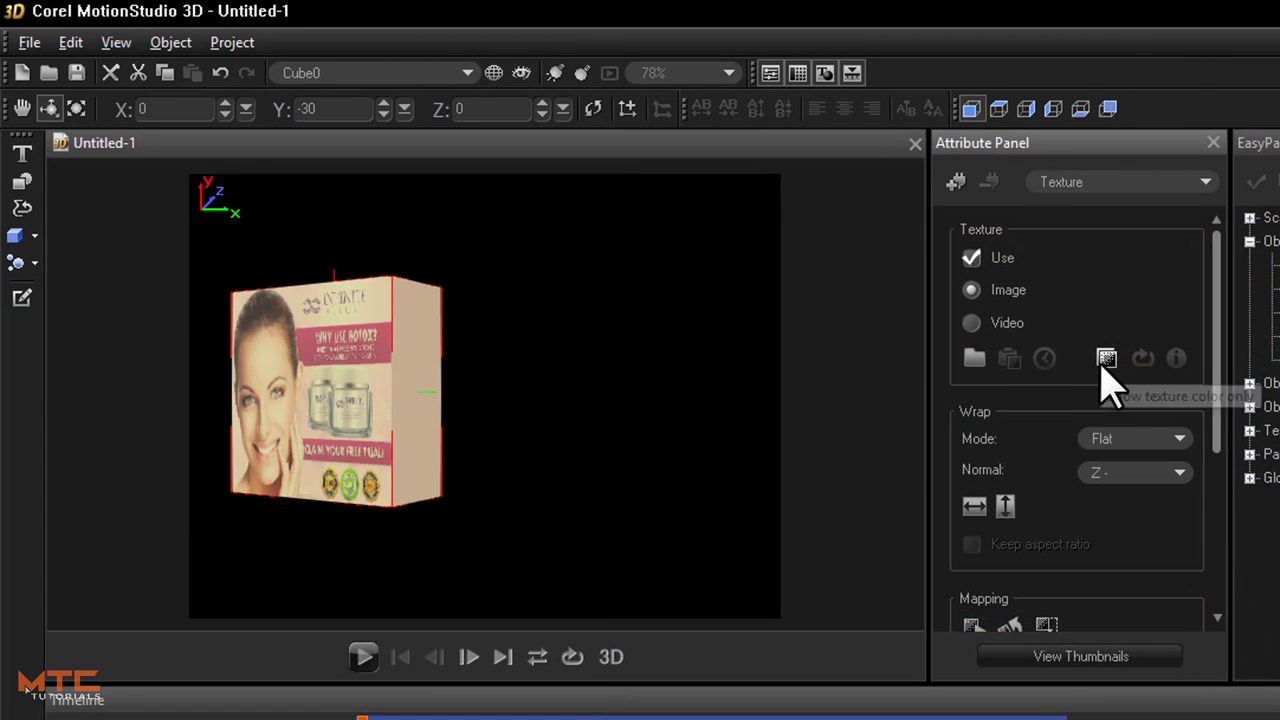
click(1105, 360)
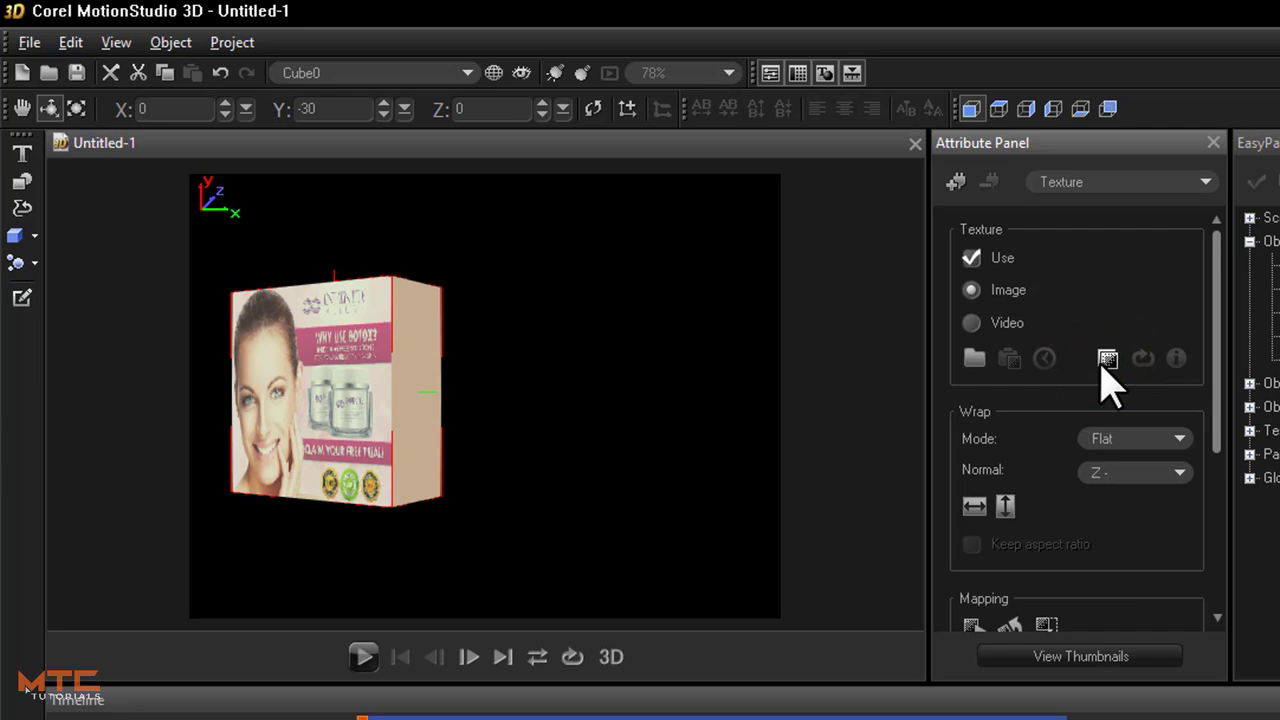
- Target only the cube's right face and apply the dsds image as its texture
click(1027, 108)
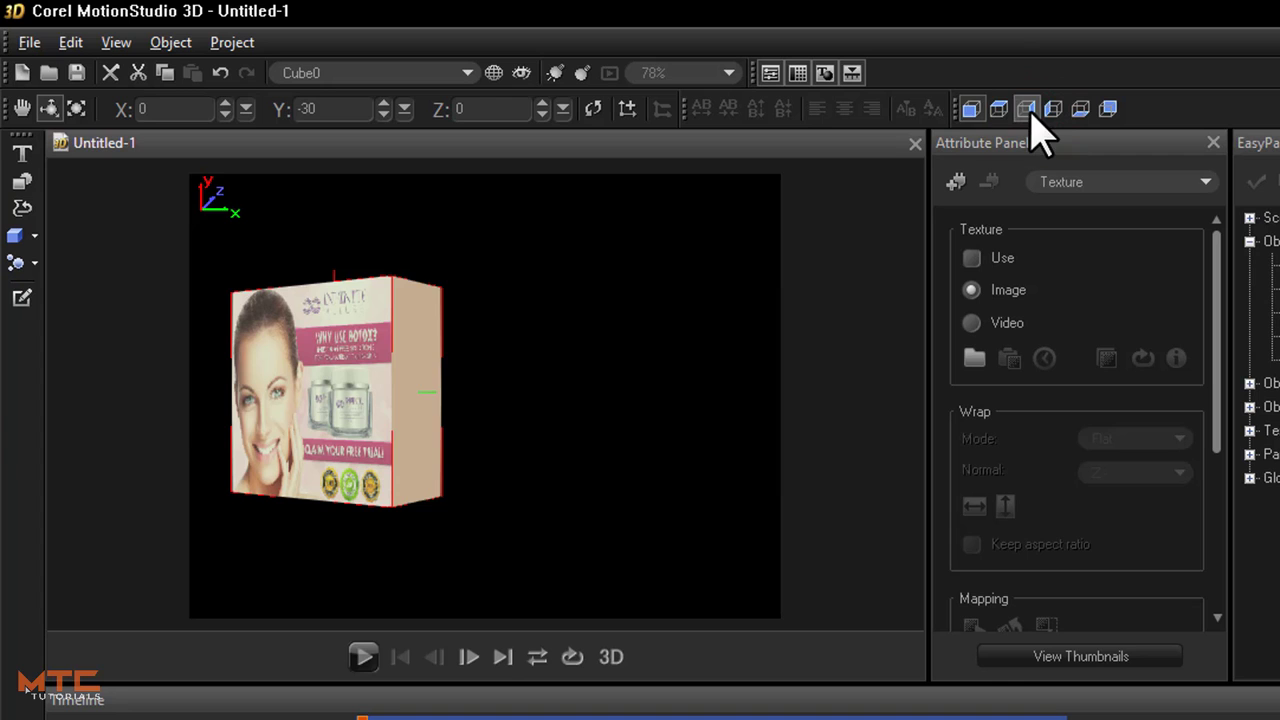
click(970, 109)
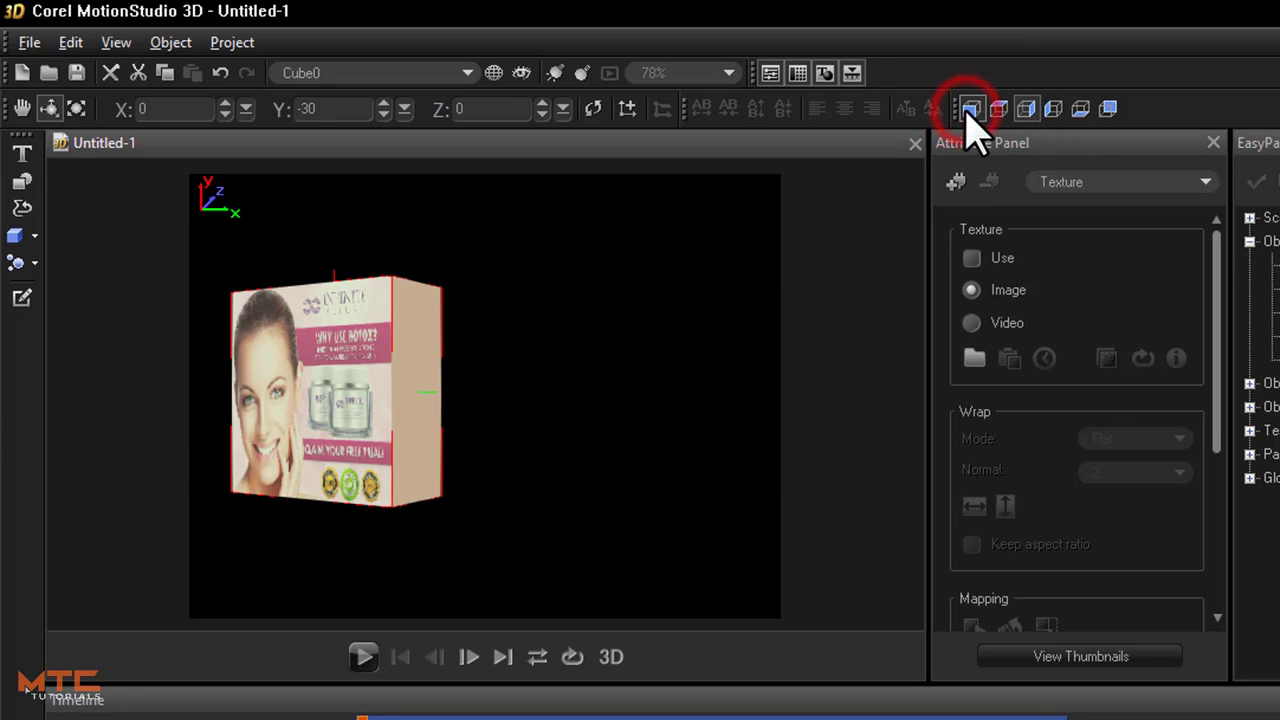
click(973, 356)
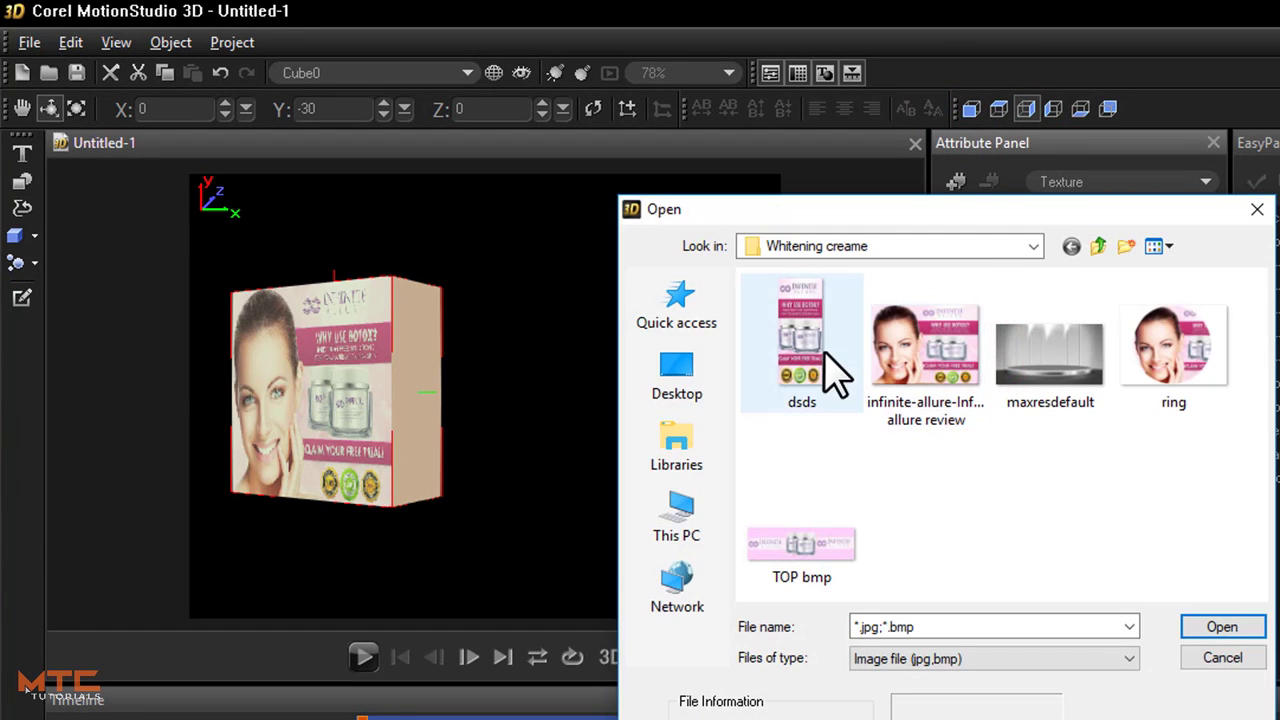
click(825, 352)
click(1243, 624)
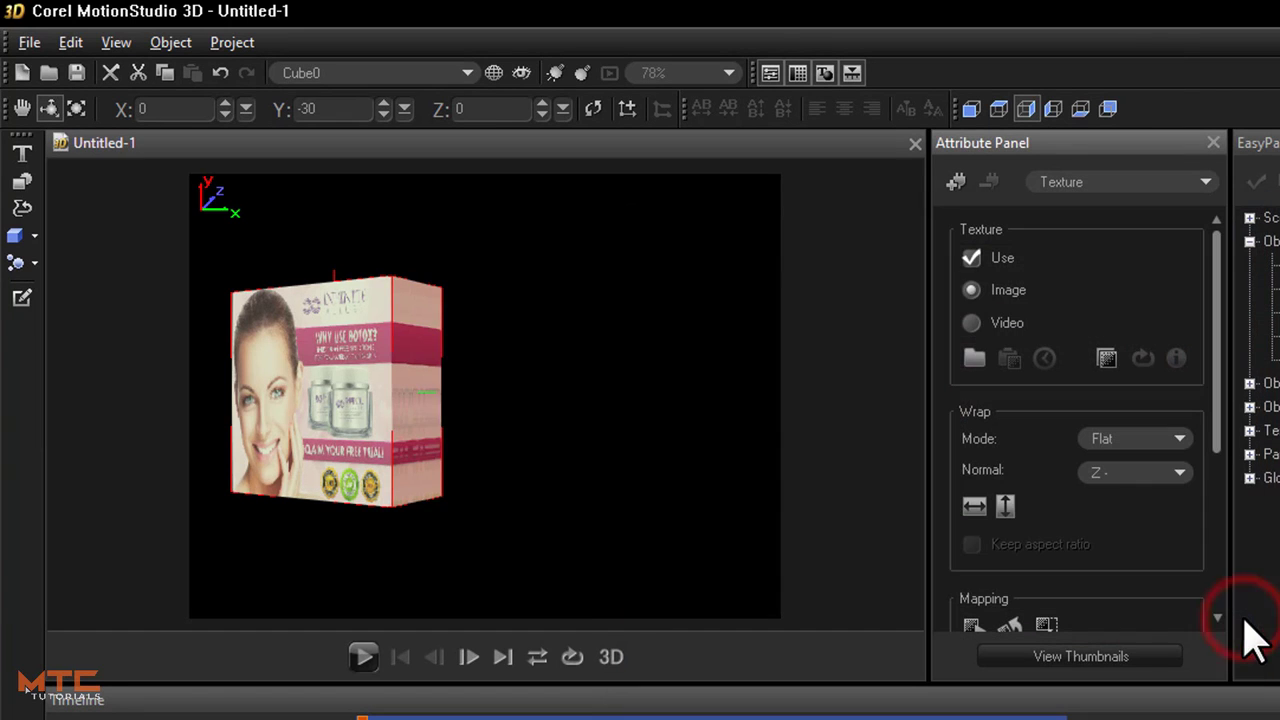
- Set the right face's texture projection normal to X+, after trying Z+, and show the texture color only
click(1137, 478)
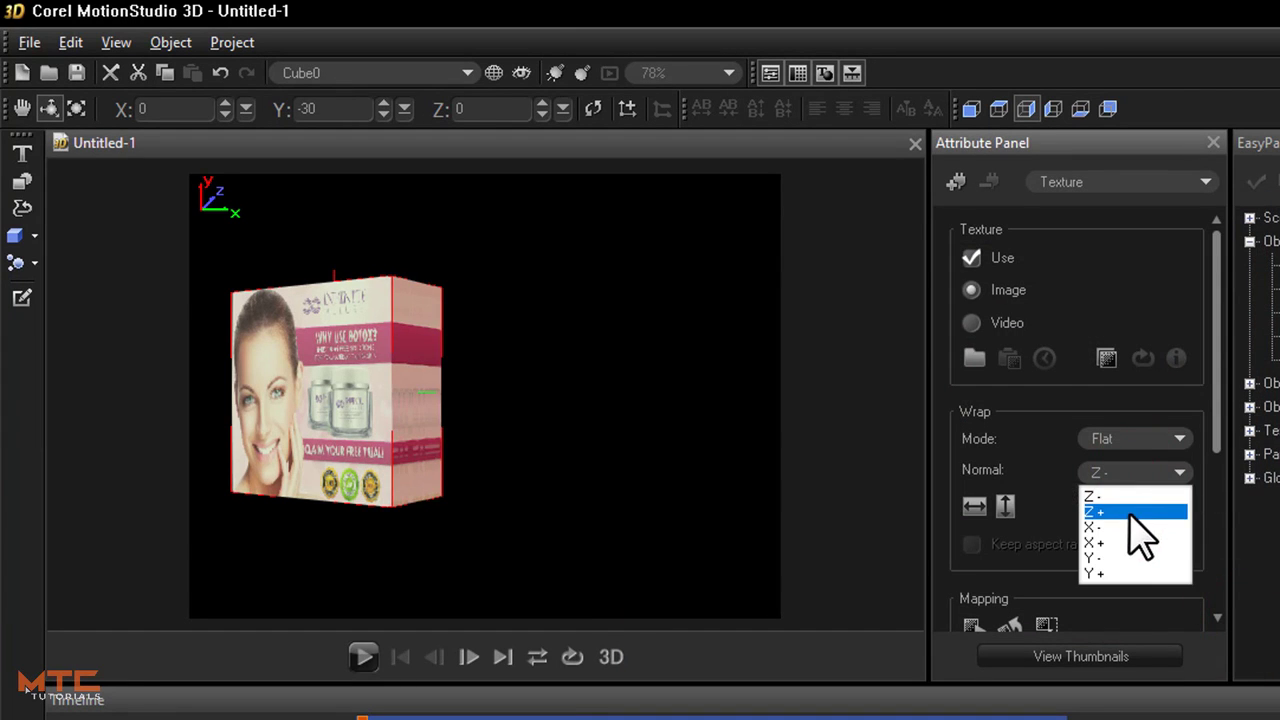
click(1135, 512)
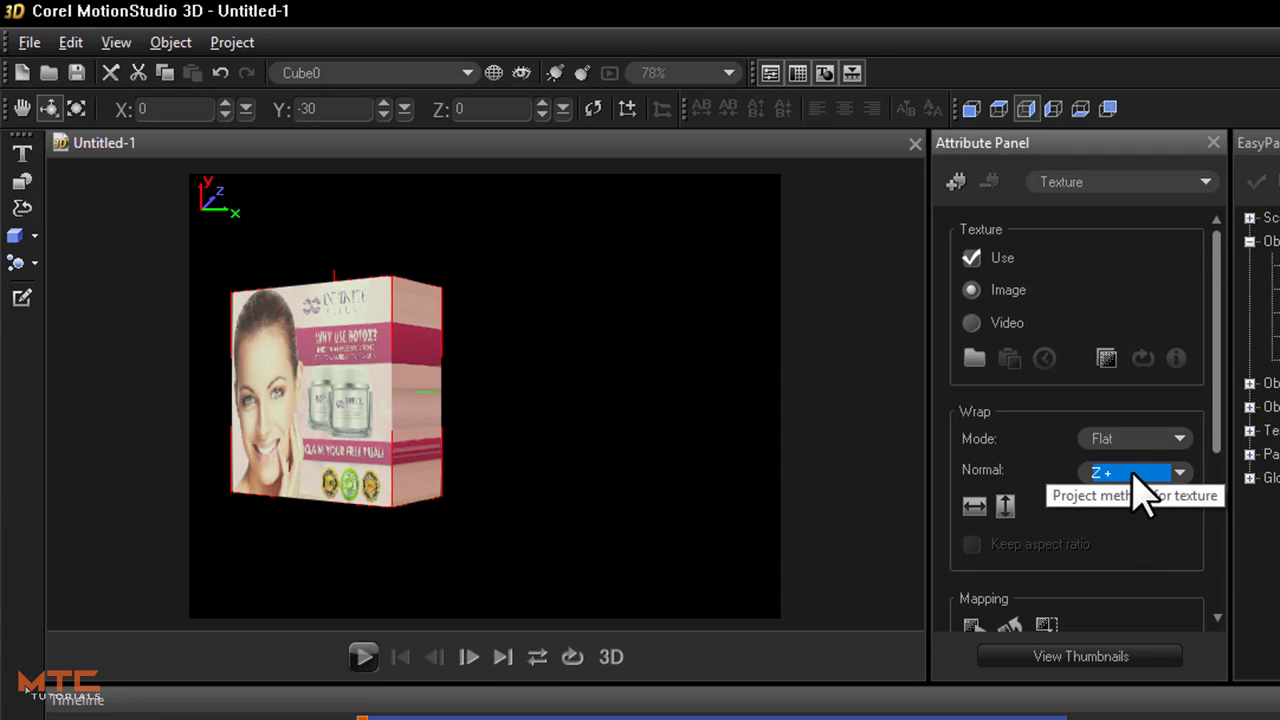
click(1133, 474)
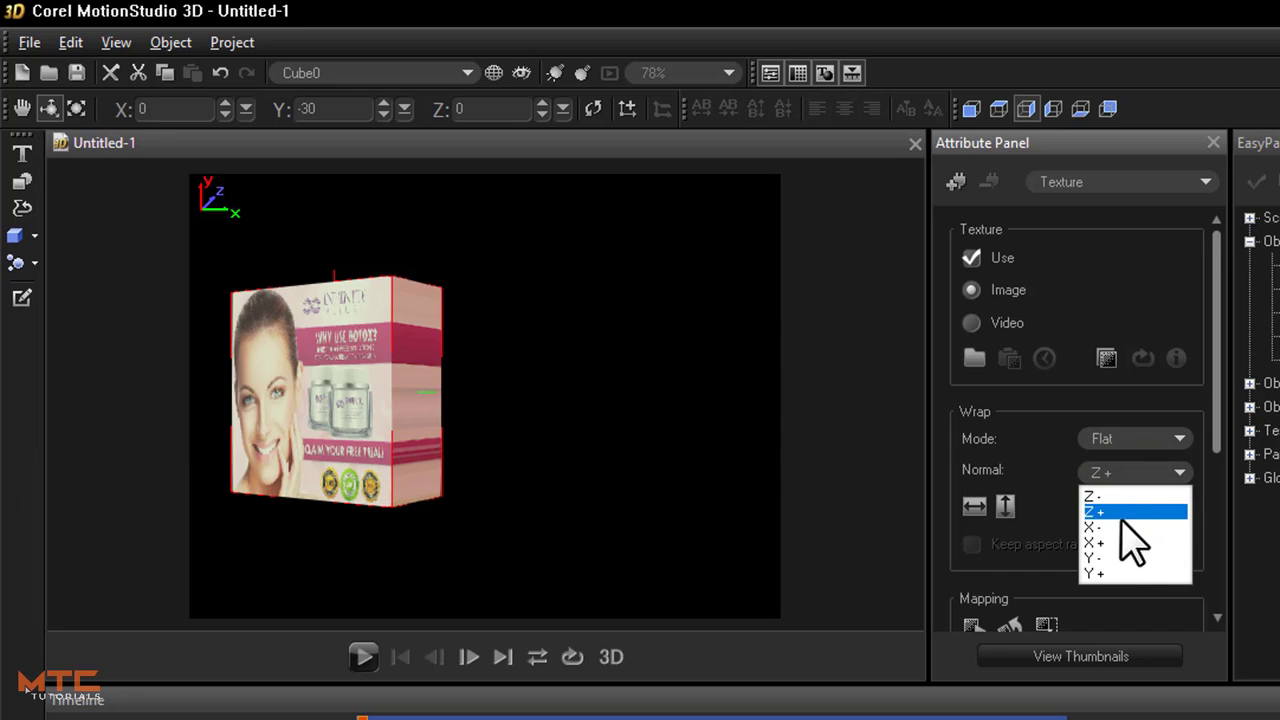
click(1127, 562)
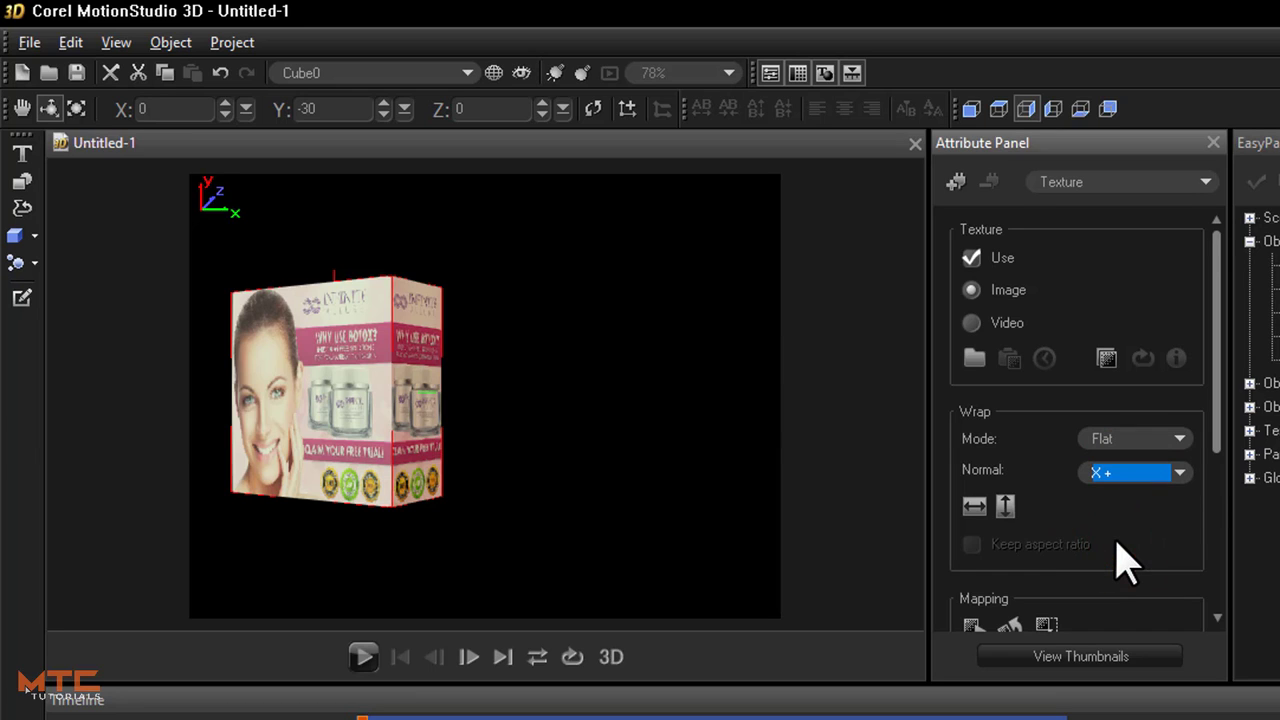
click(1108, 359)
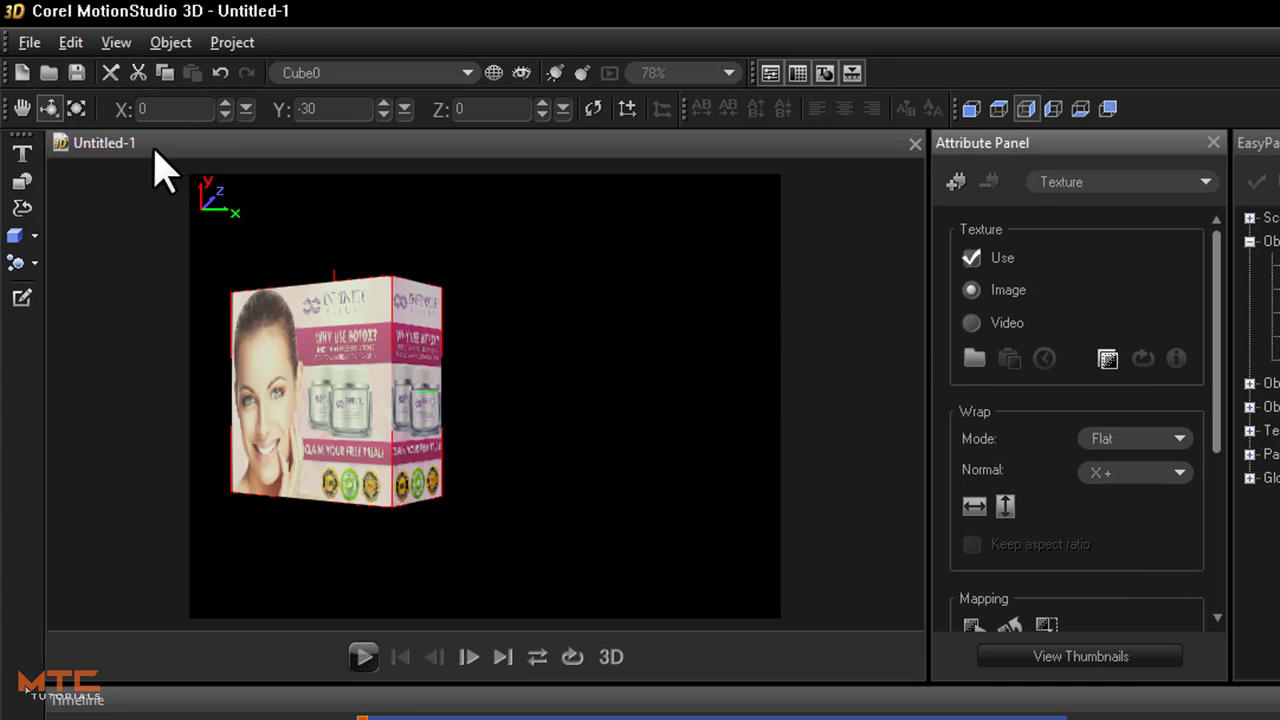
- Rotate the box to about 147 degrees around Y, target only its left face, and apply the dsds image as texture
drag(286, 560, 460, 580)
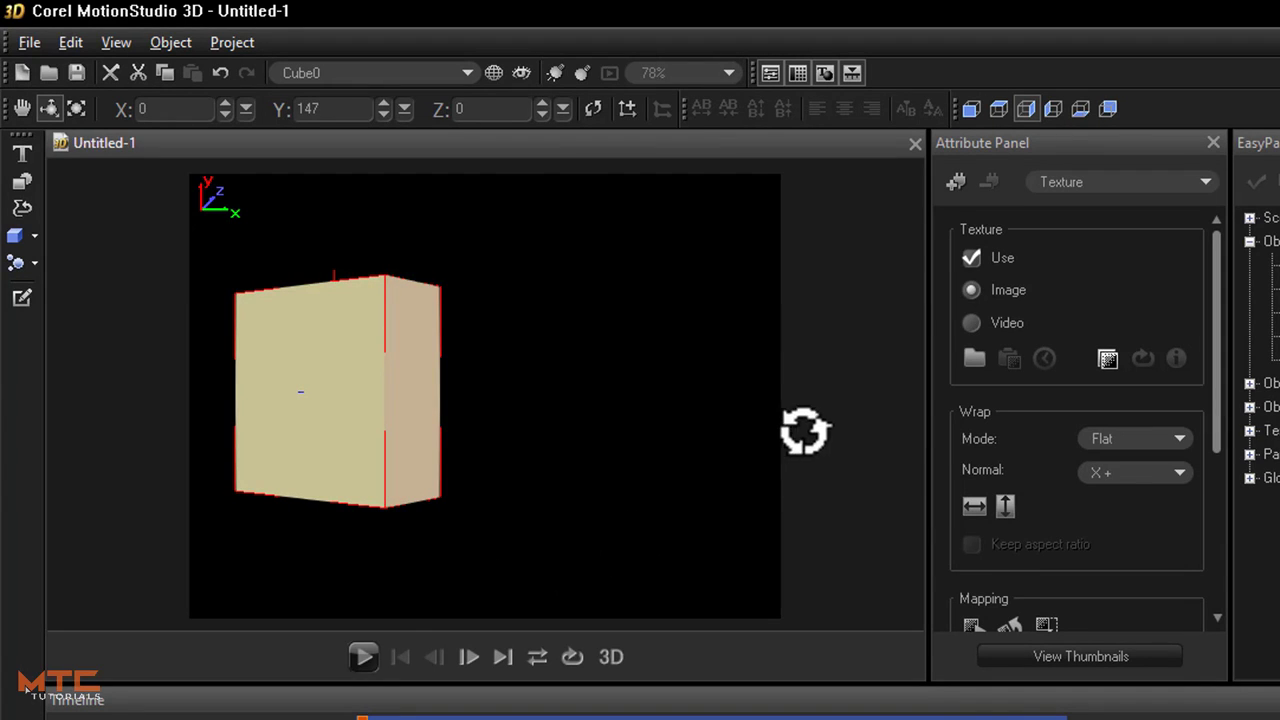
click(1053, 109)
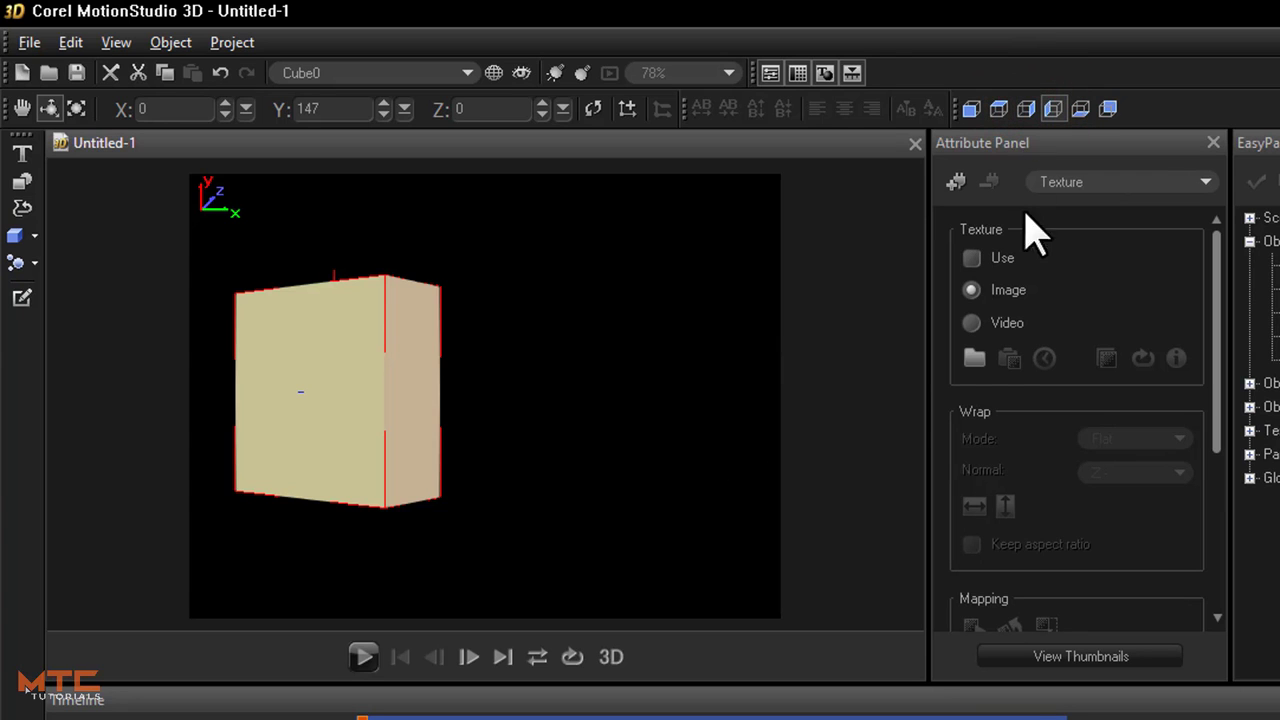
click(975, 359)
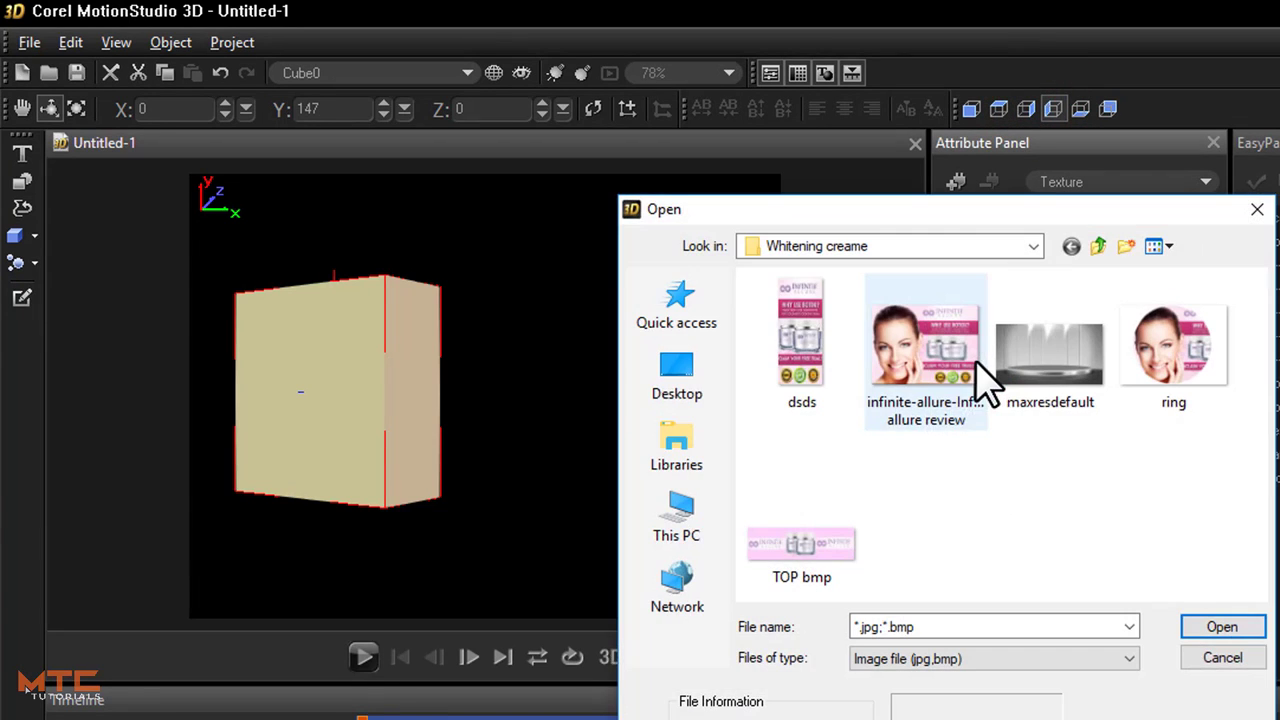
click(815, 372)
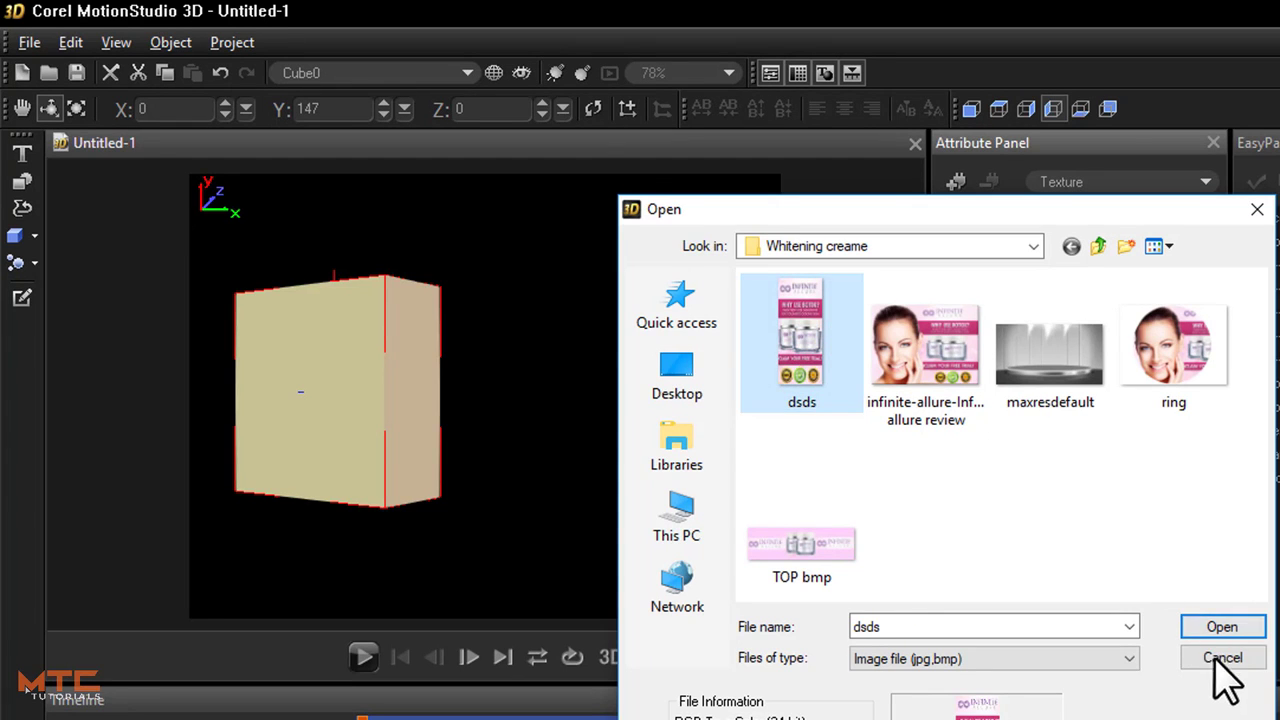
click(1222, 627)
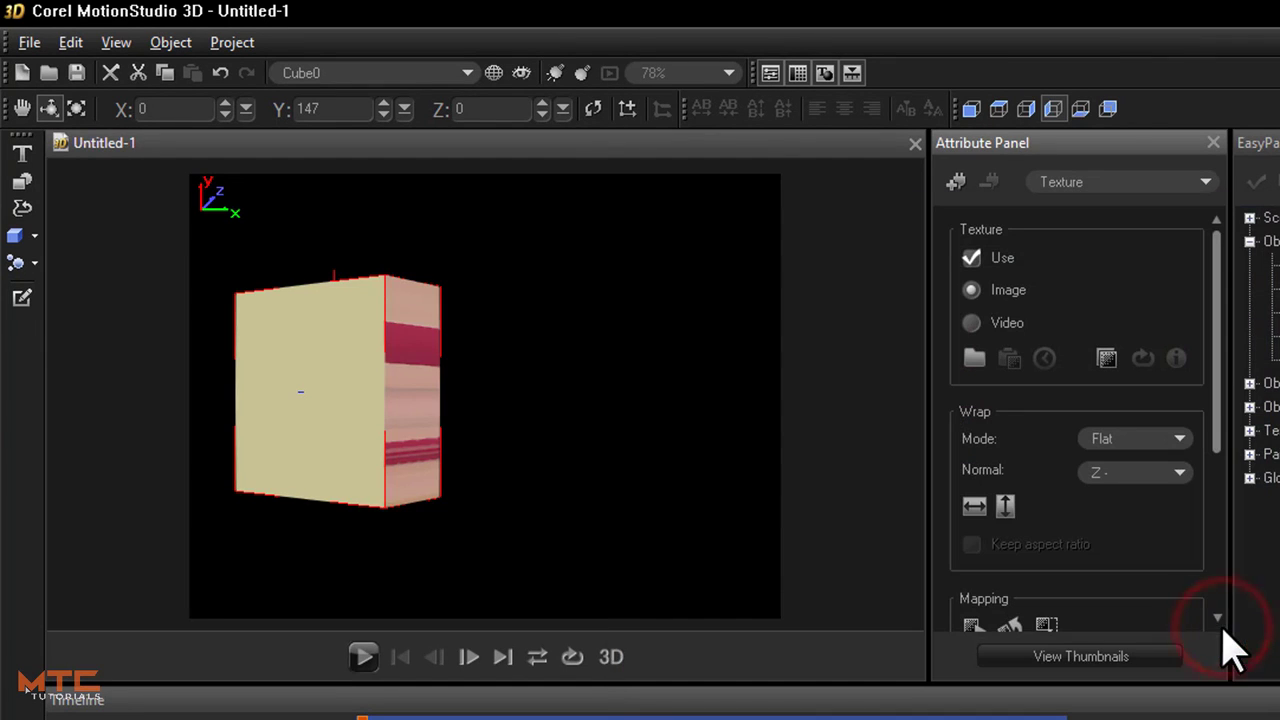
- Set the left face's texture projection normal to X- and show the texture color only
click(1143, 474)
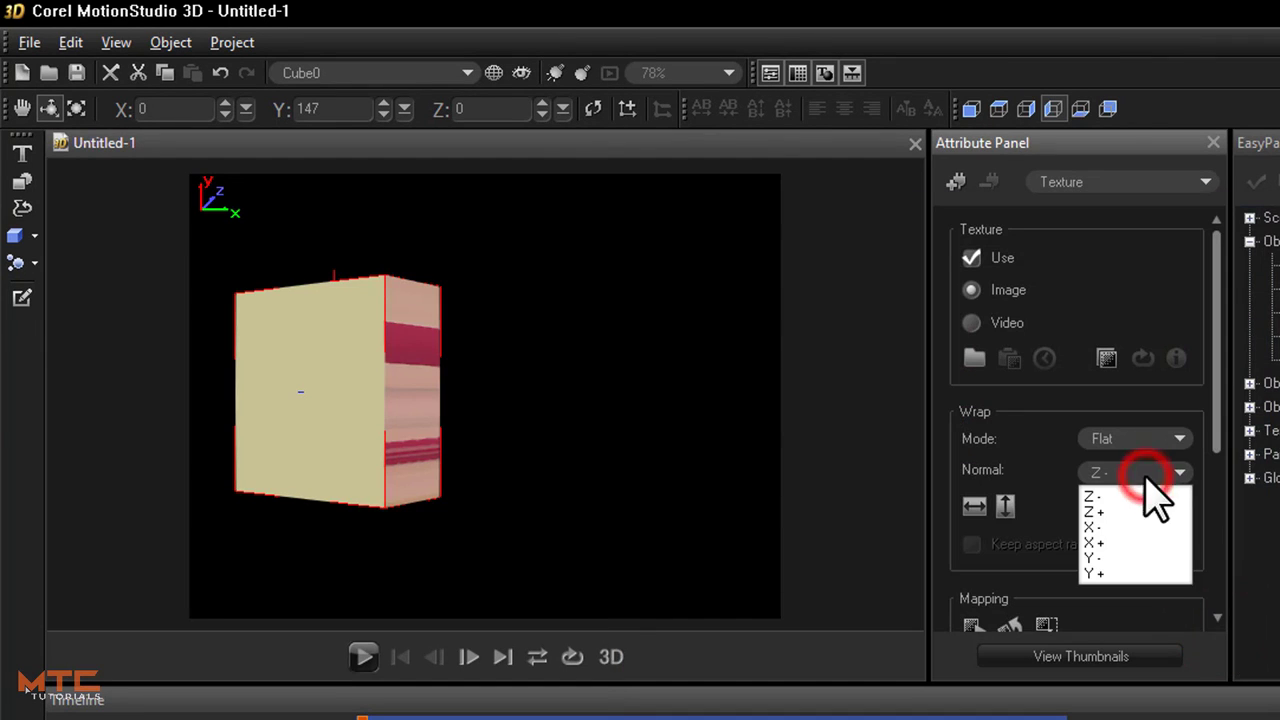
click(1135, 545)
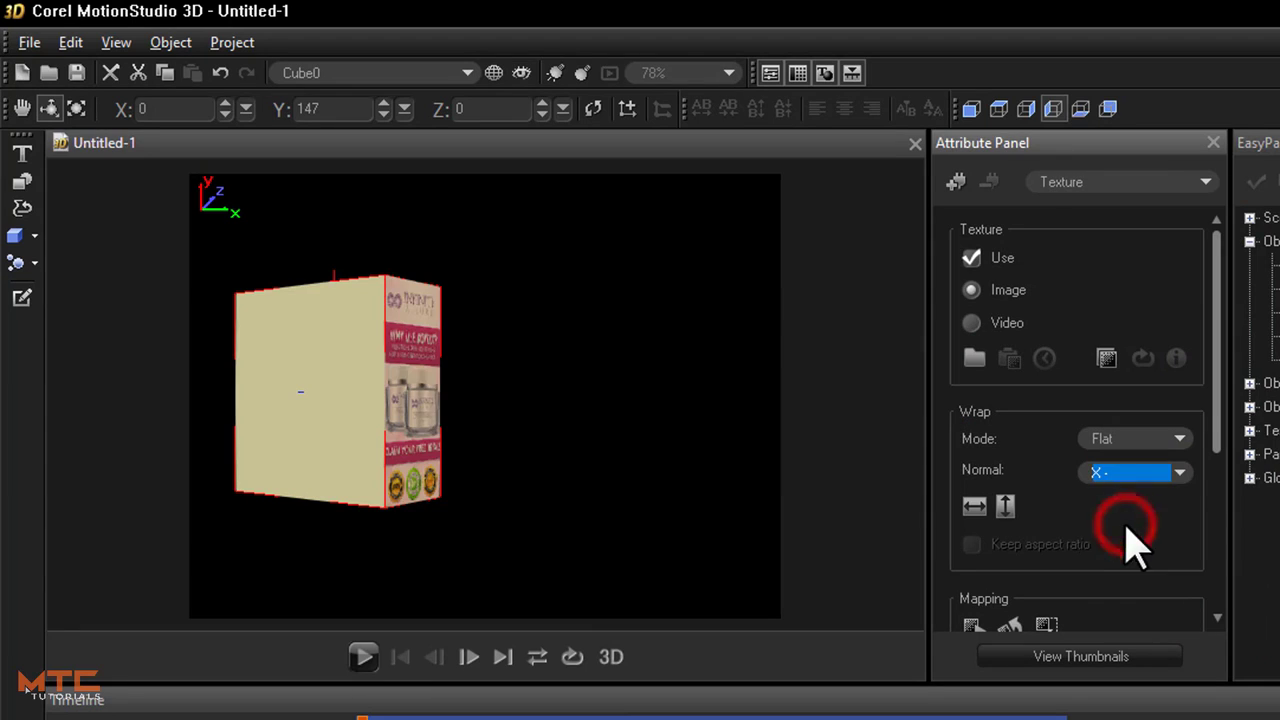
click(1106, 358)
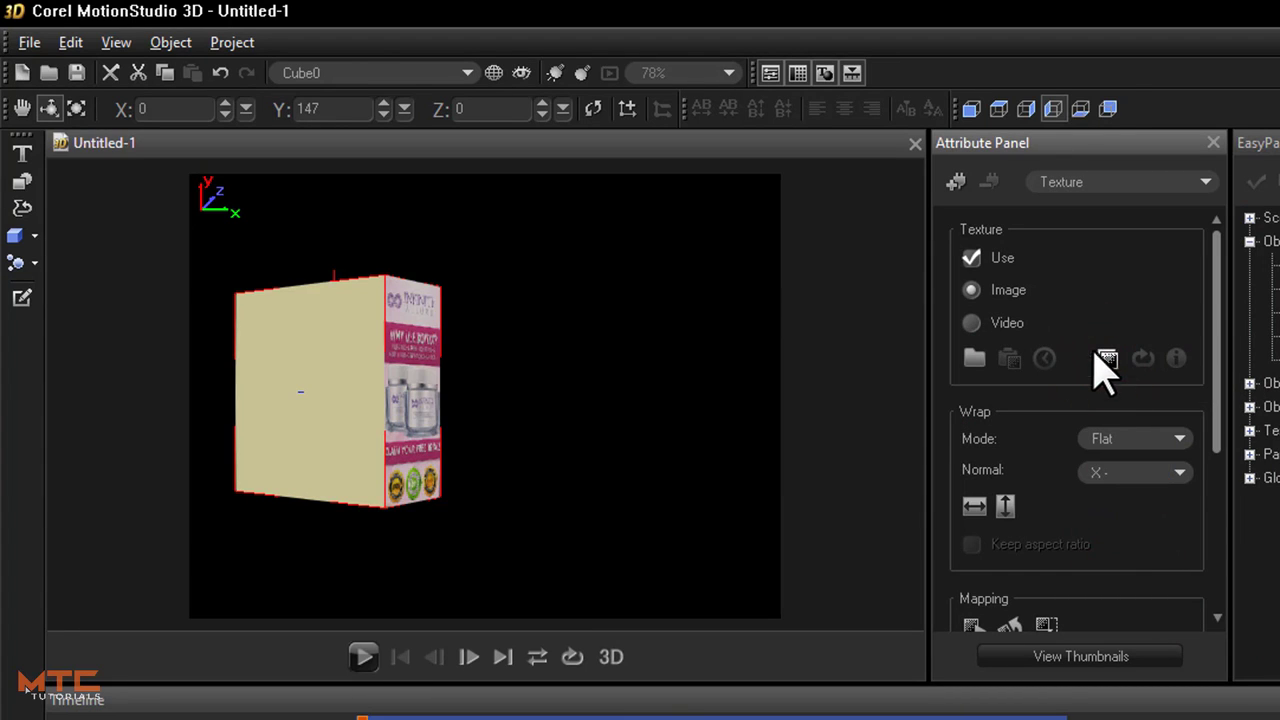
- Target only the box's back face and apply the infinite-allure-Infinite allure review image as its texture
click(1098, 116)
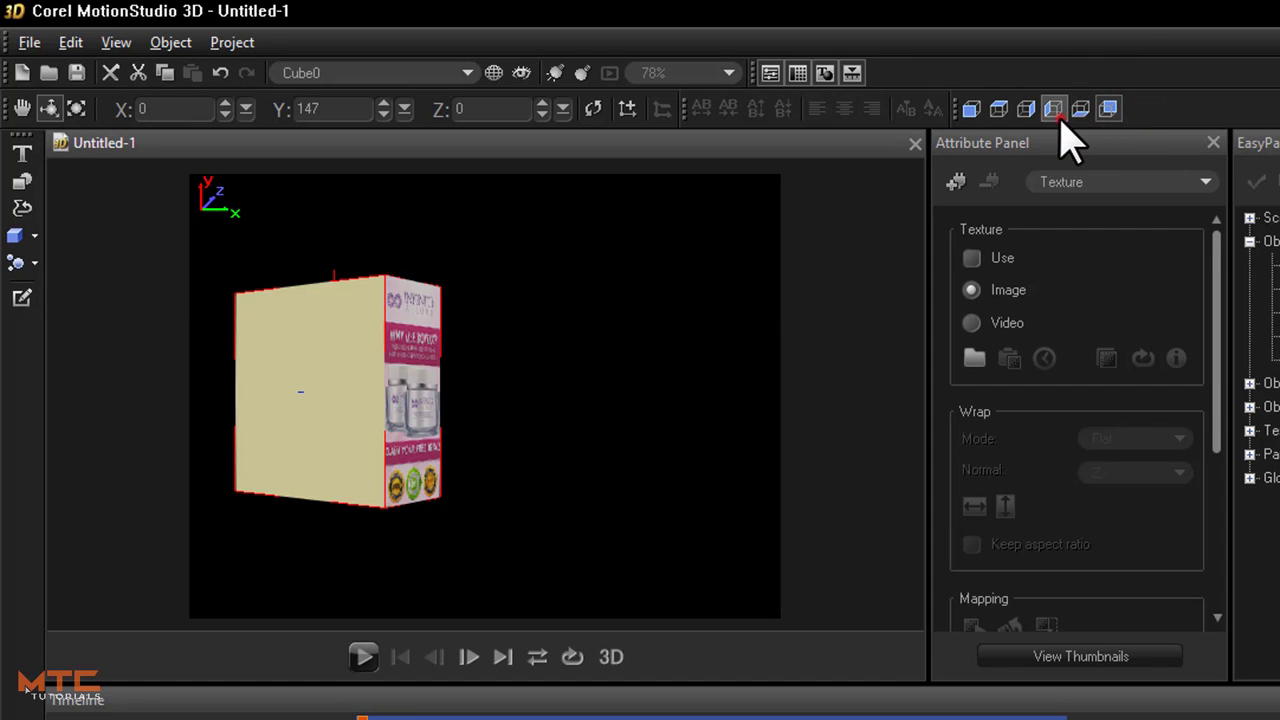
click(980, 360)
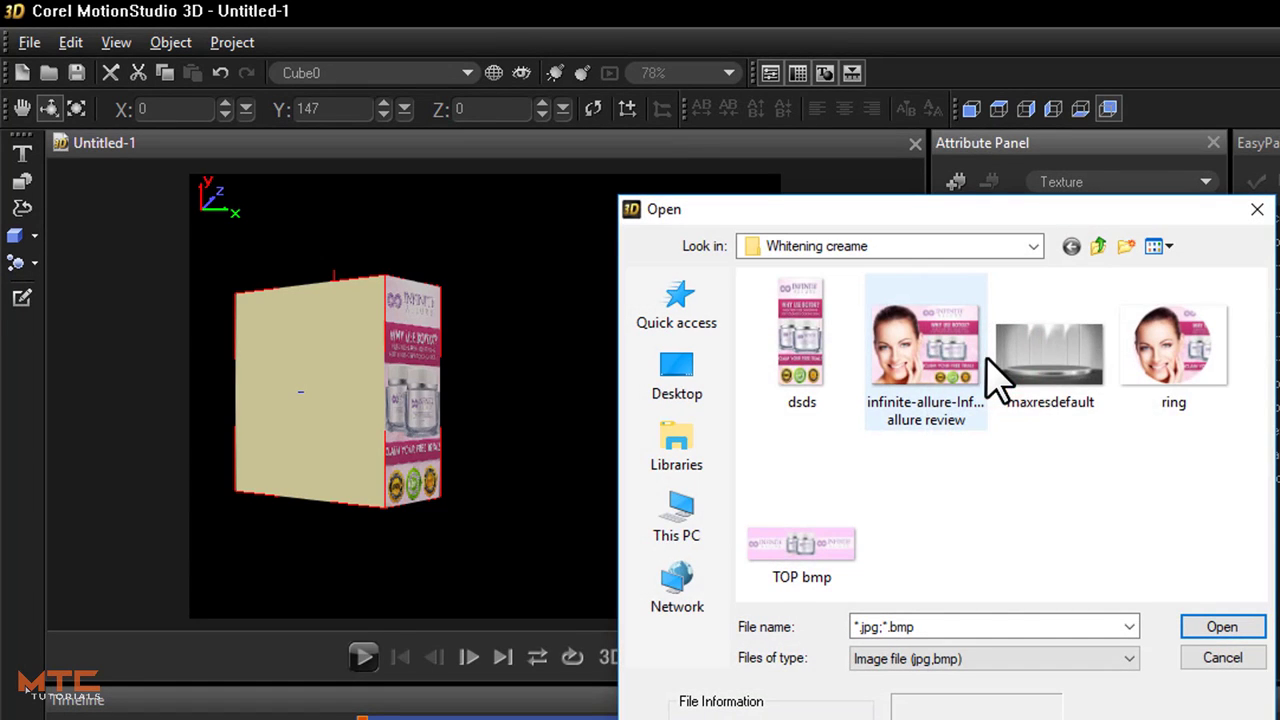
click(920, 379)
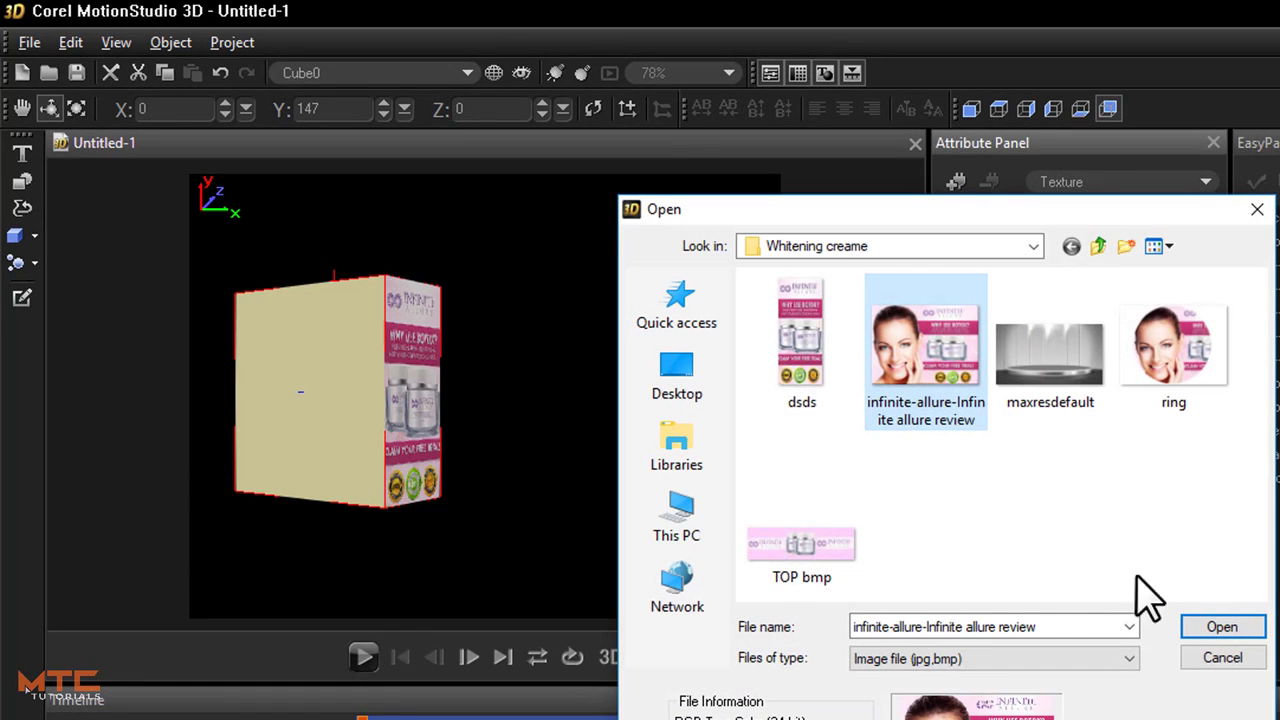
click(1233, 630)
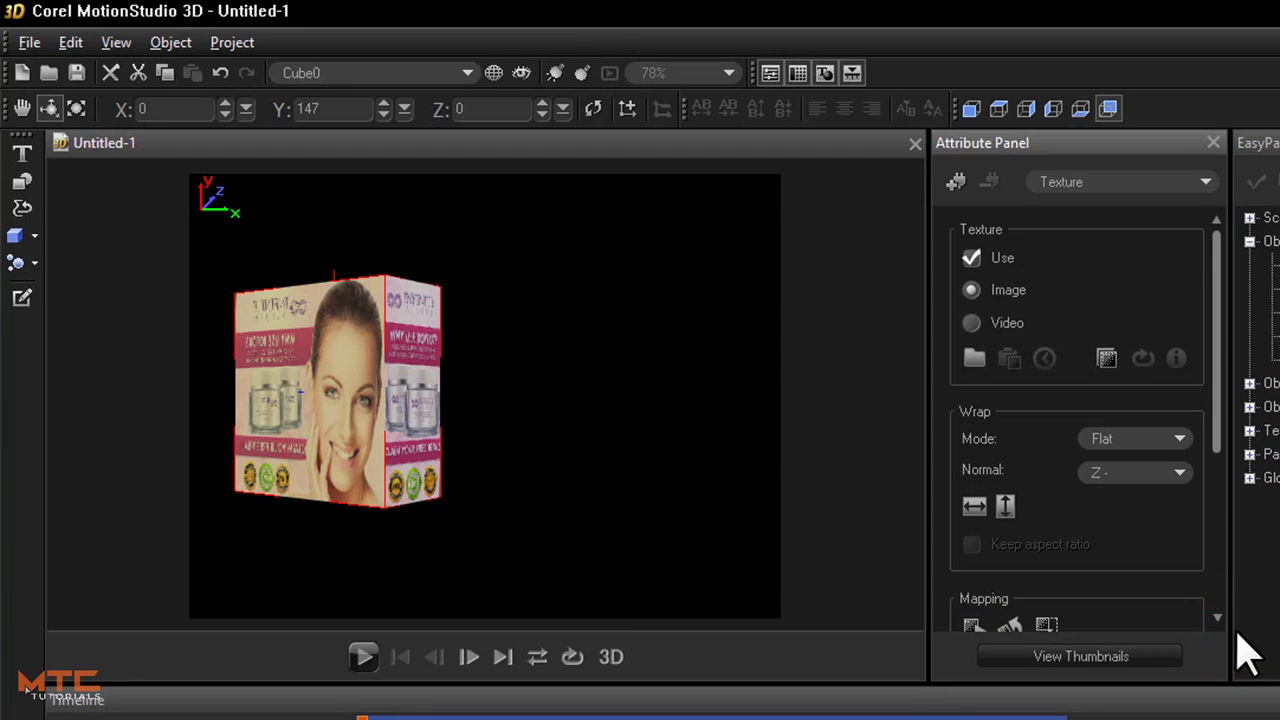
- Set the back face's texture projection normal to Z+ and show the texture color only
click(1127, 476)
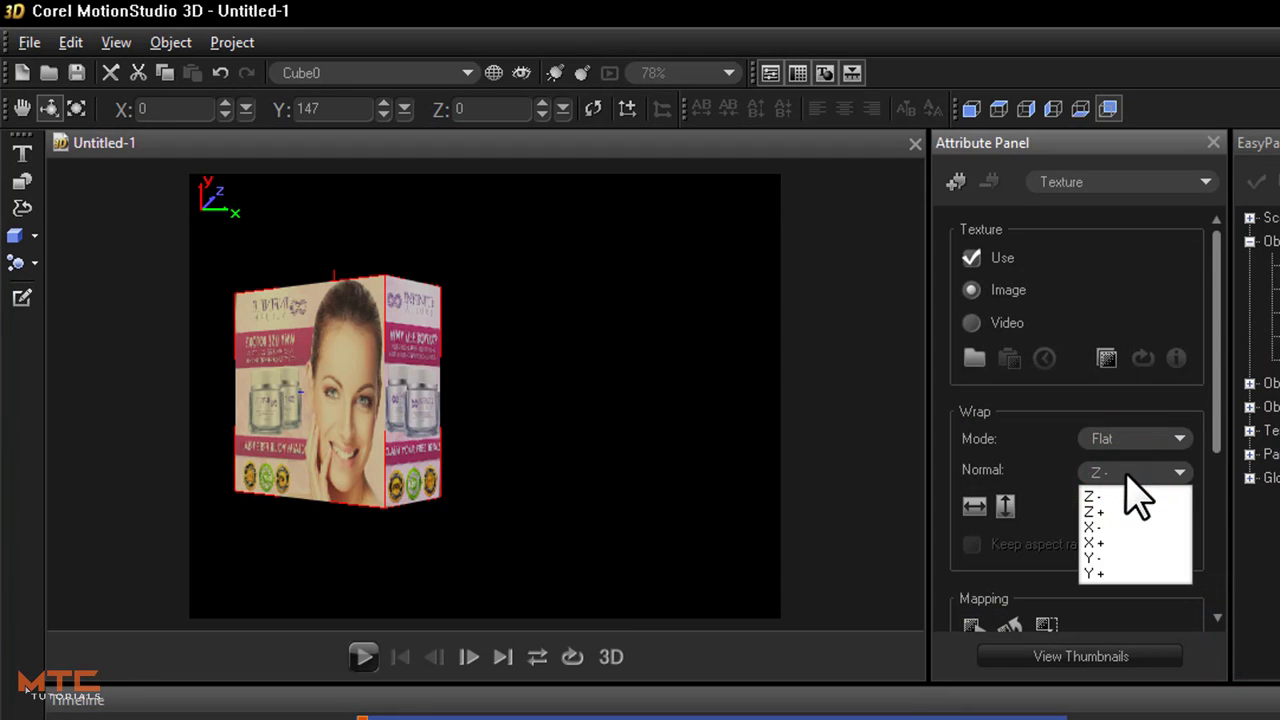
click(1130, 512)
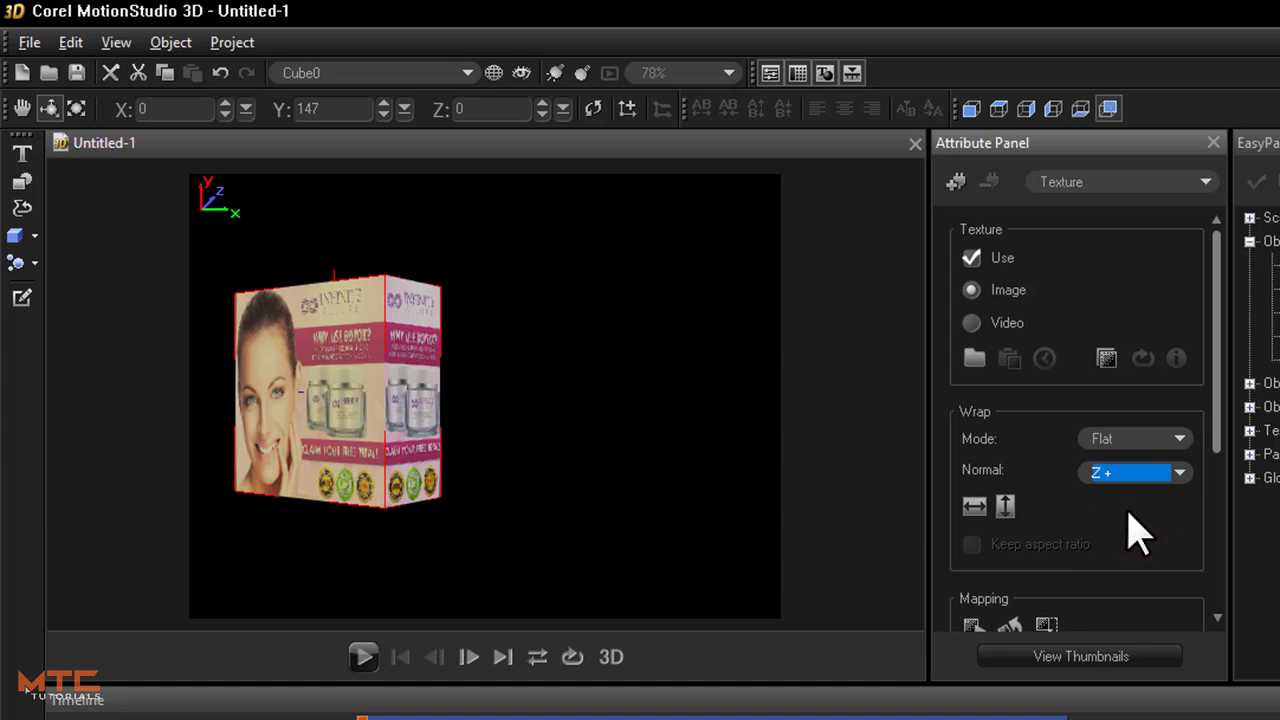
click(1107, 358)
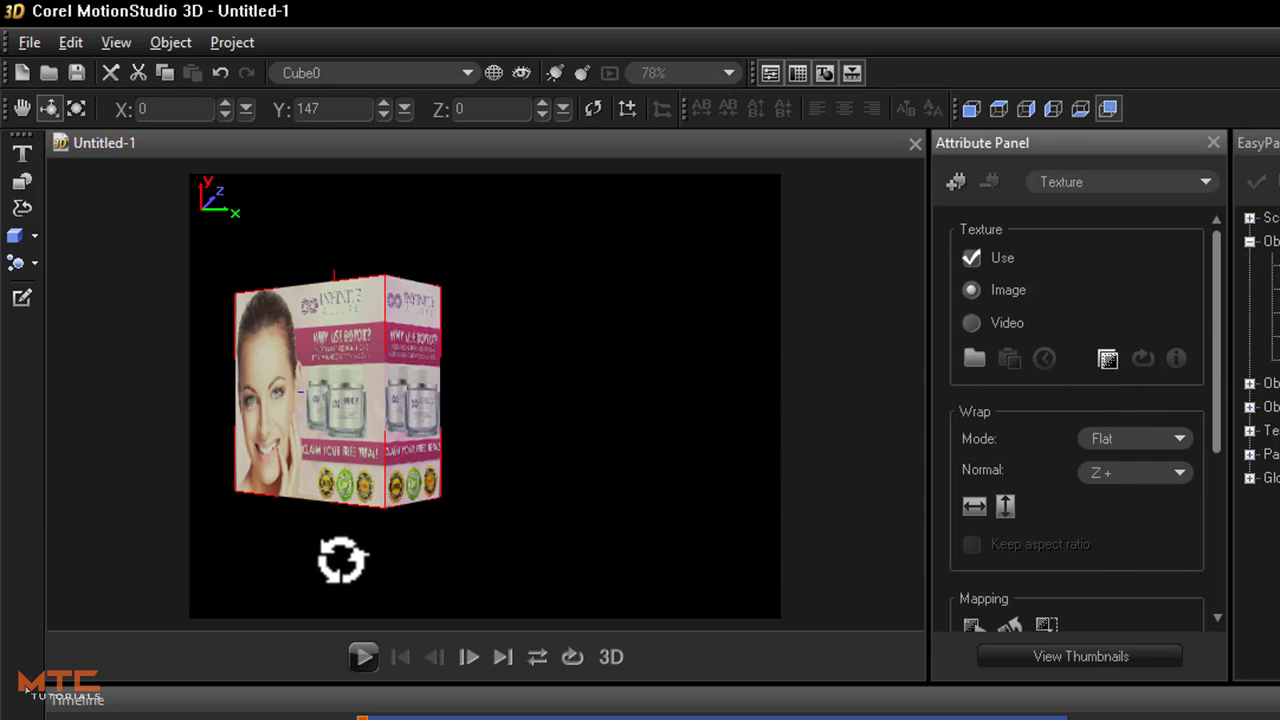
- Rotate the box to about 335 degrees around Y to bring its front forward, and add a cylinder to the scene
drag(338, 560, 527, 579)
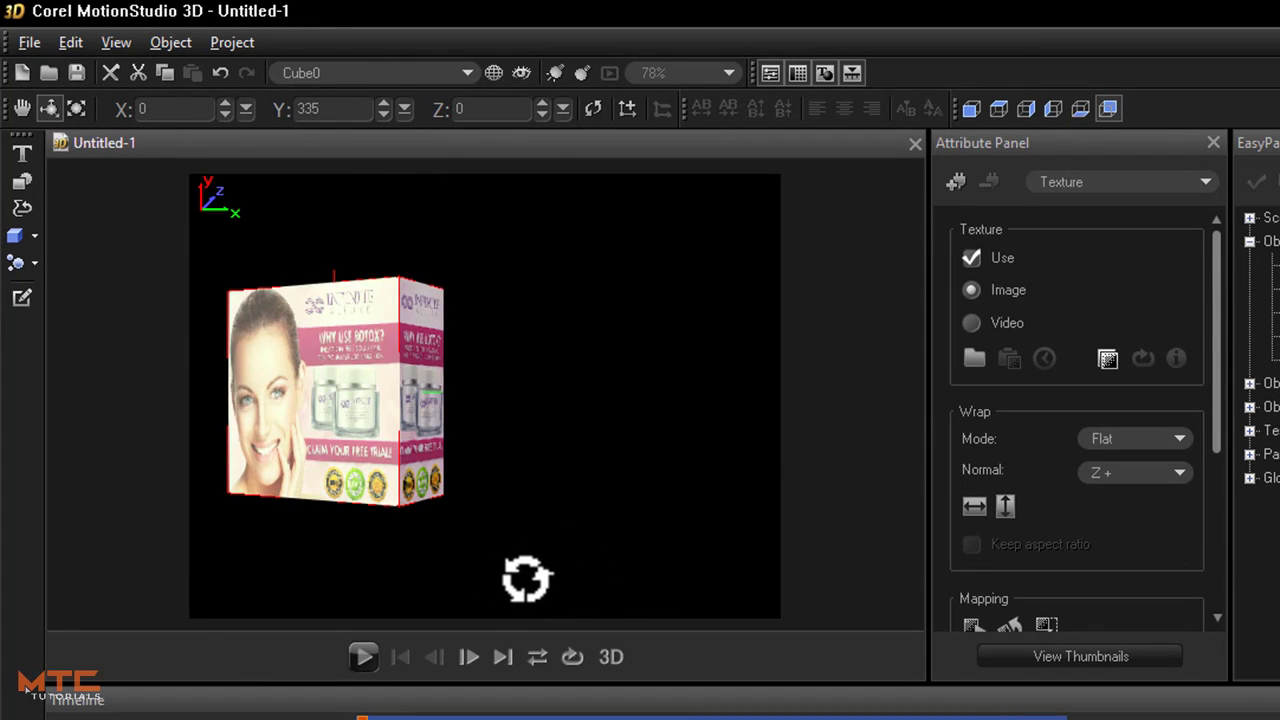
click(22, 108)
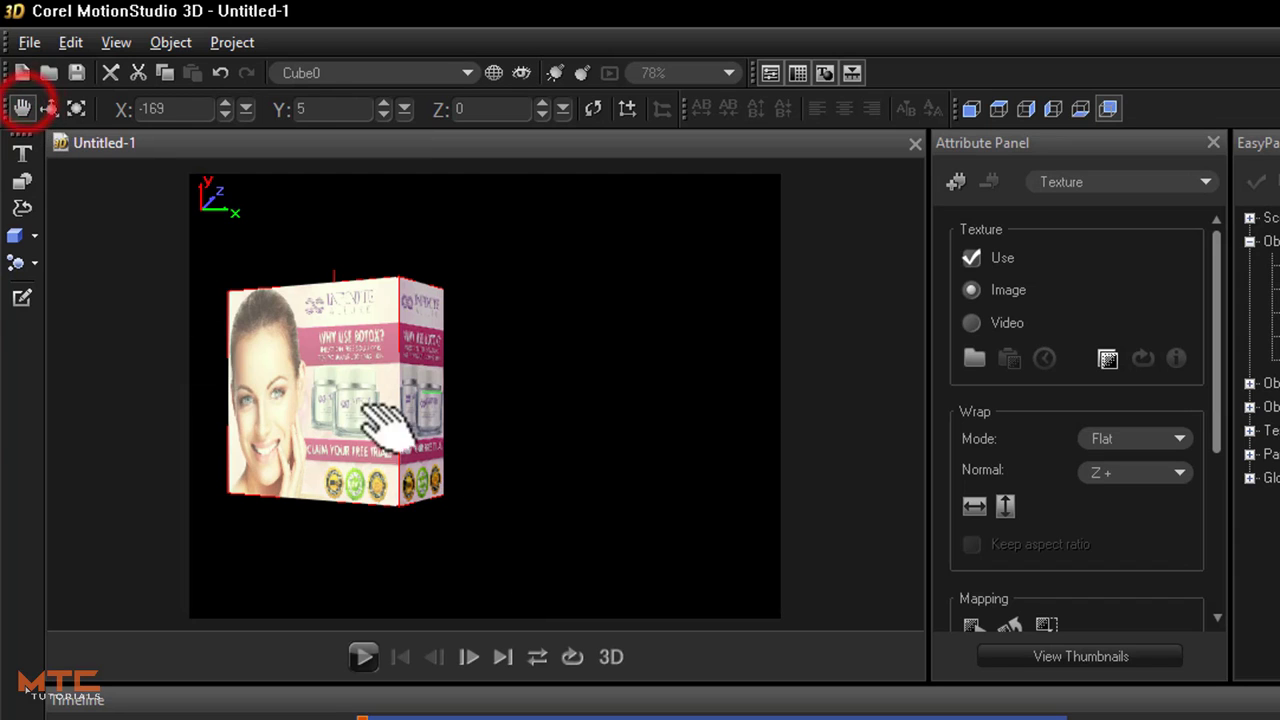
click(37, 240)
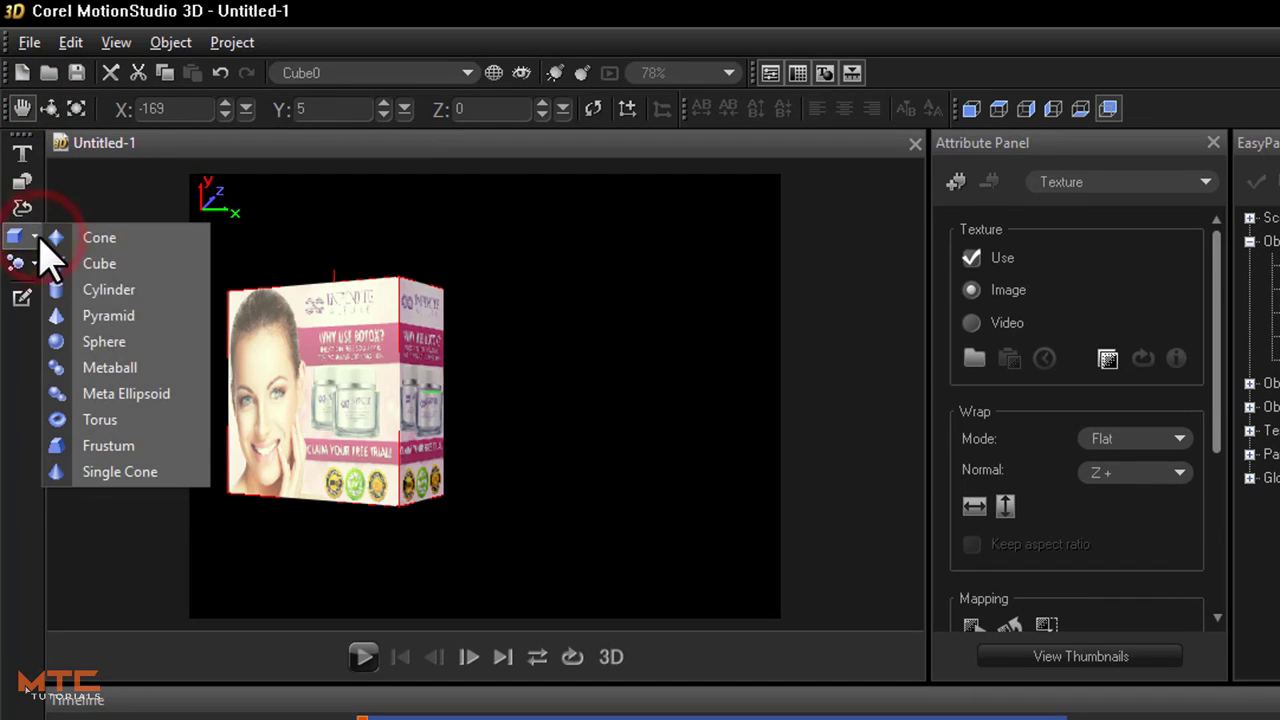
click(155, 293)
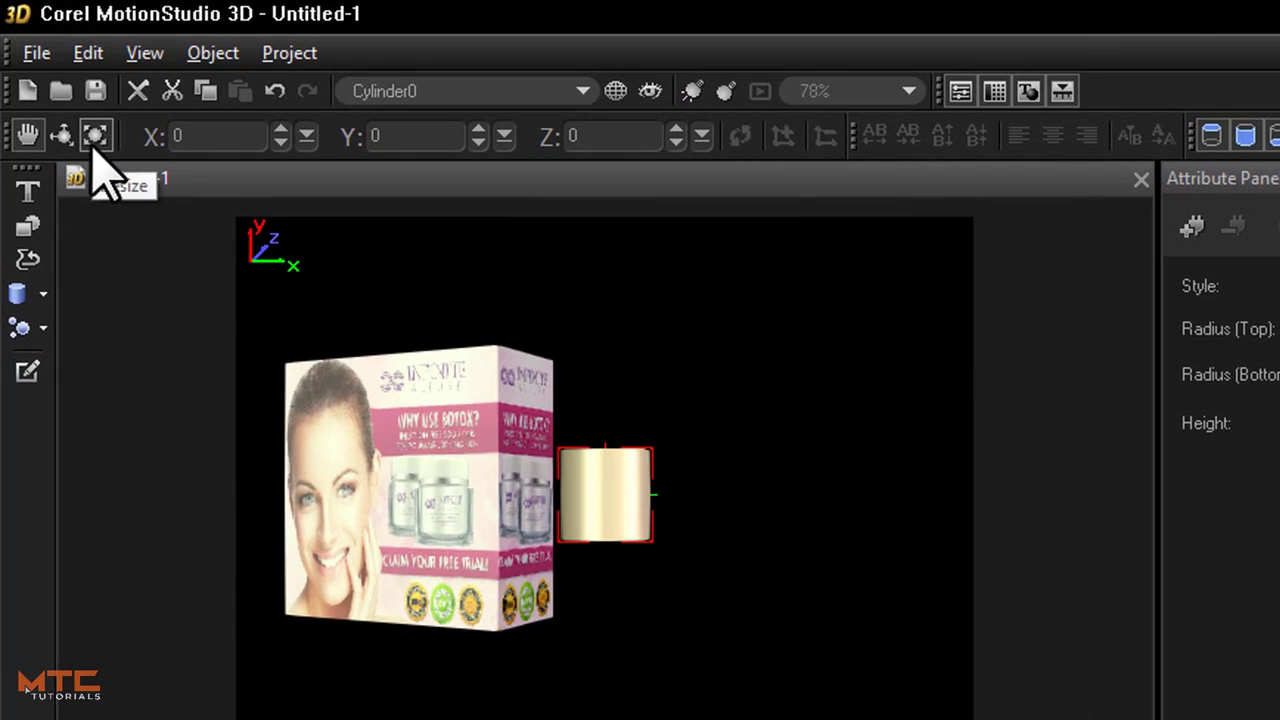
- Resize the cylinder to 250 in both X and Z, after trying 228
click(95, 135)
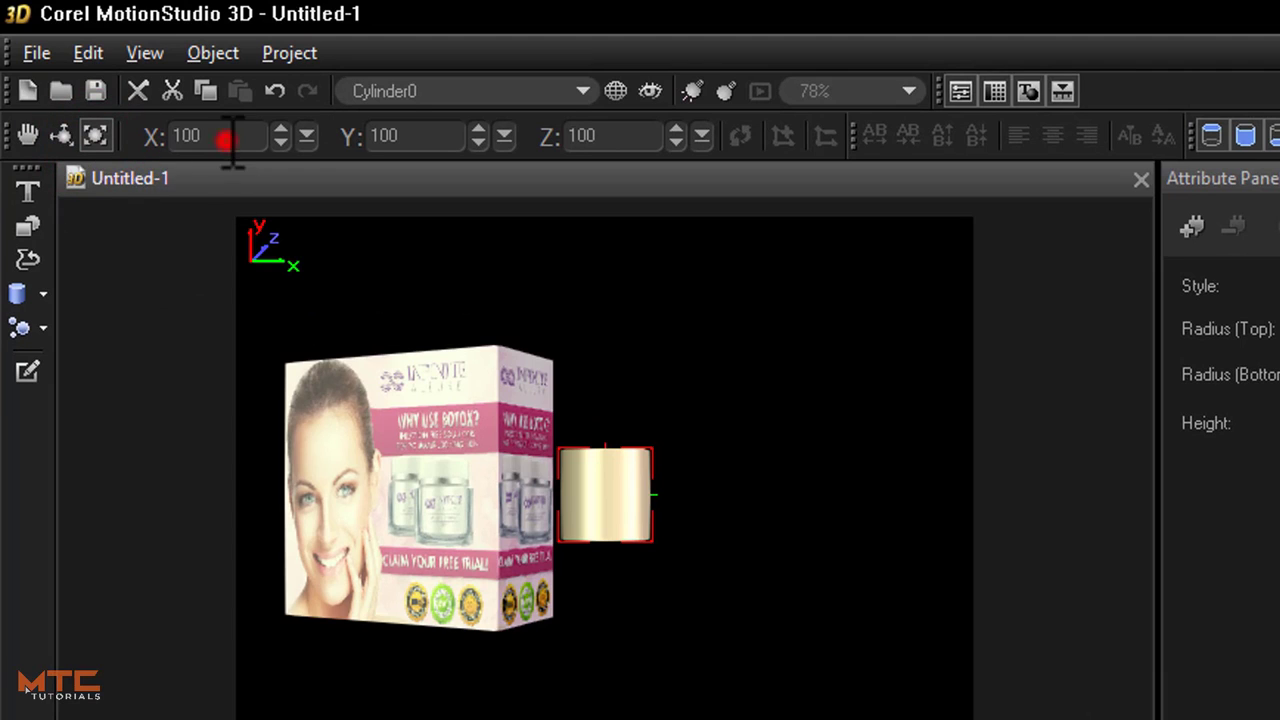
drag(229, 140, 171, 157)
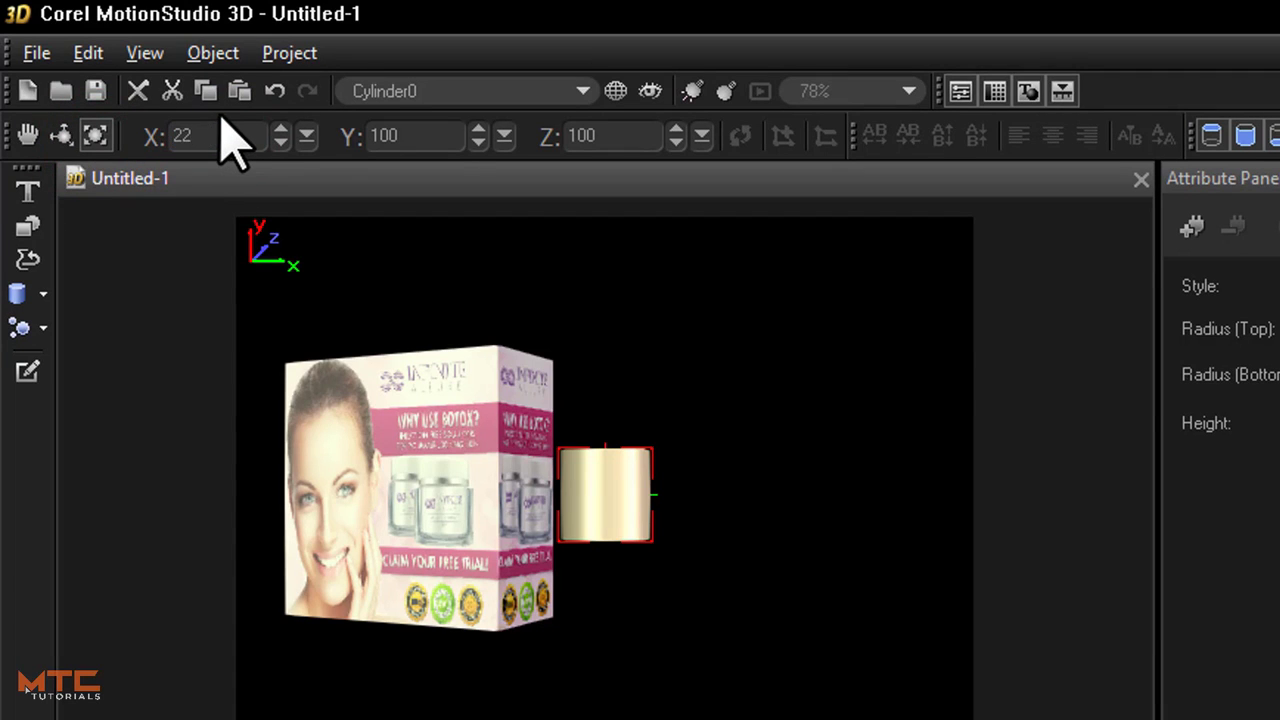
text(228)
drag(610, 135, 555, 137)
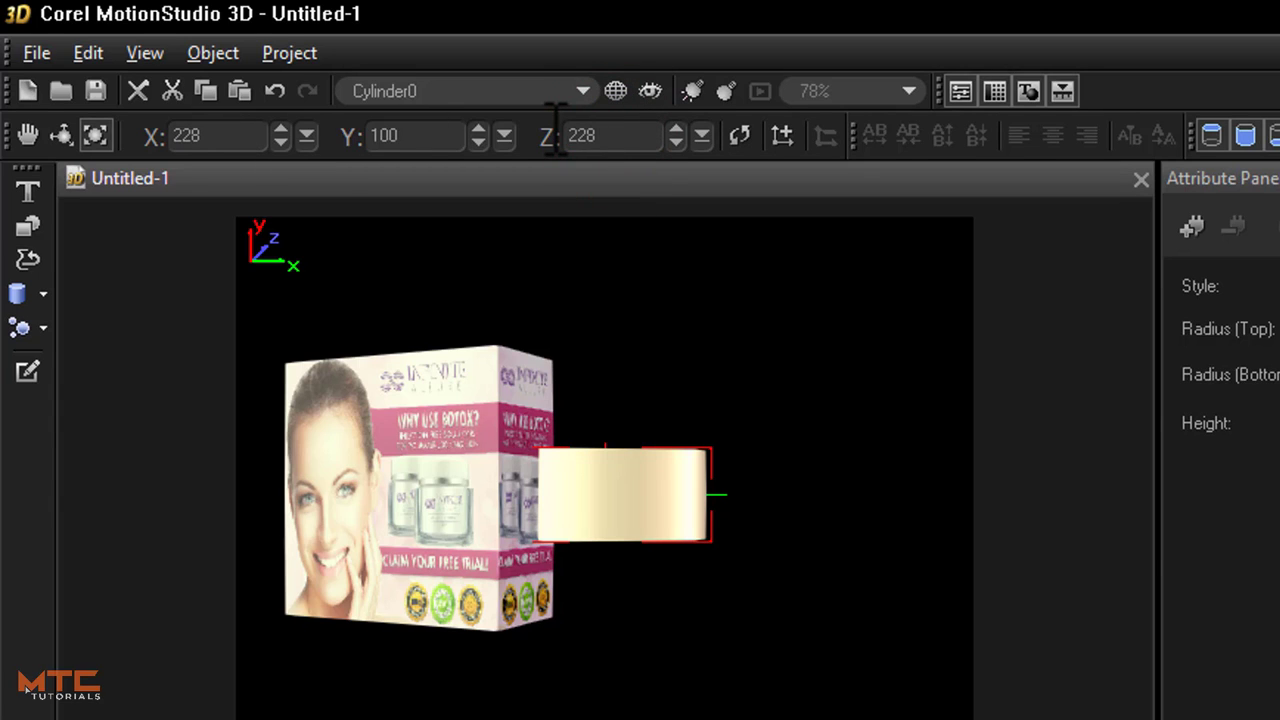
key(Return)
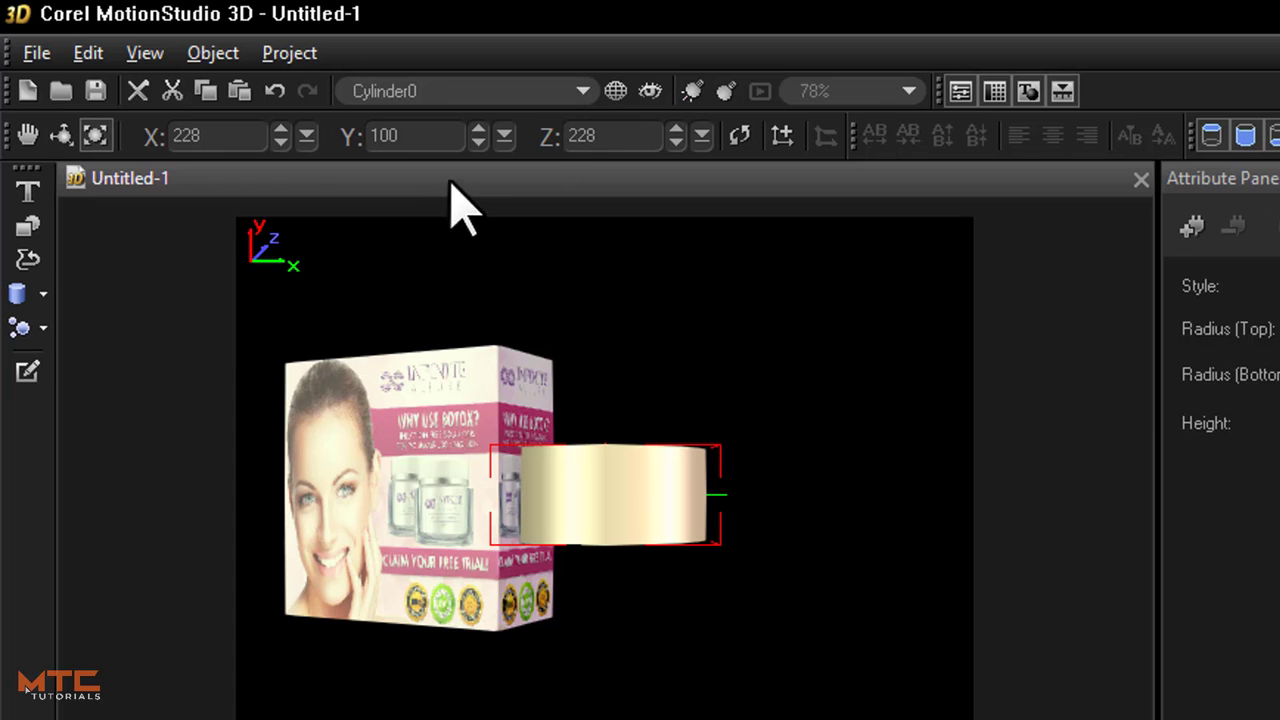
drag(246, 138, 148, 150)
text(250)
key(Return)
click(600, 140)
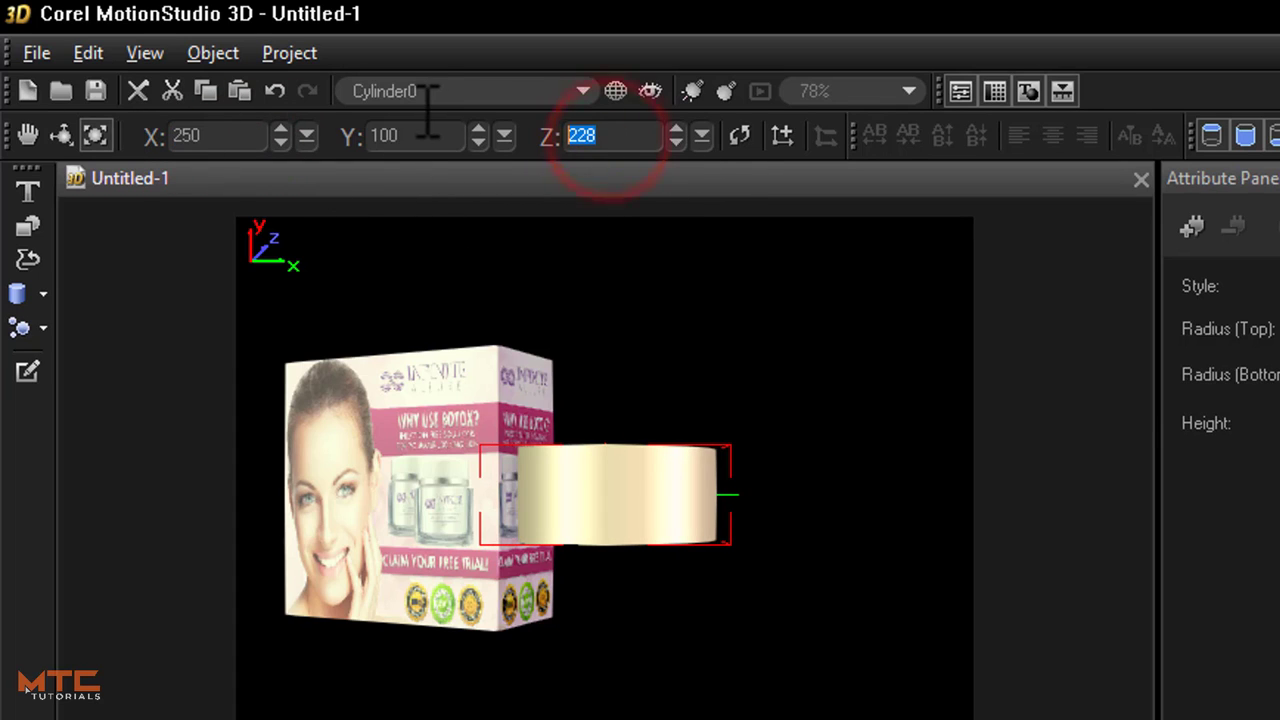
text(250)
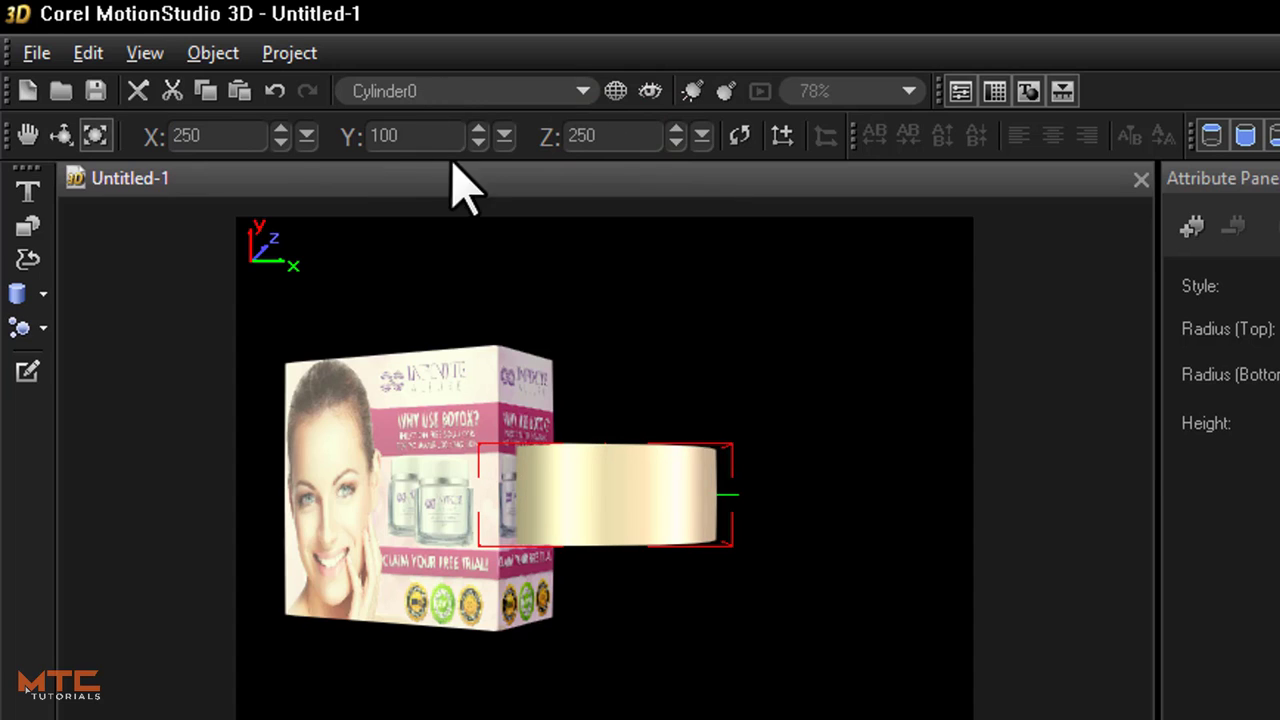
- Set the cylinder's Y size to 45, after trying 60
click(414, 135)
key(Return)
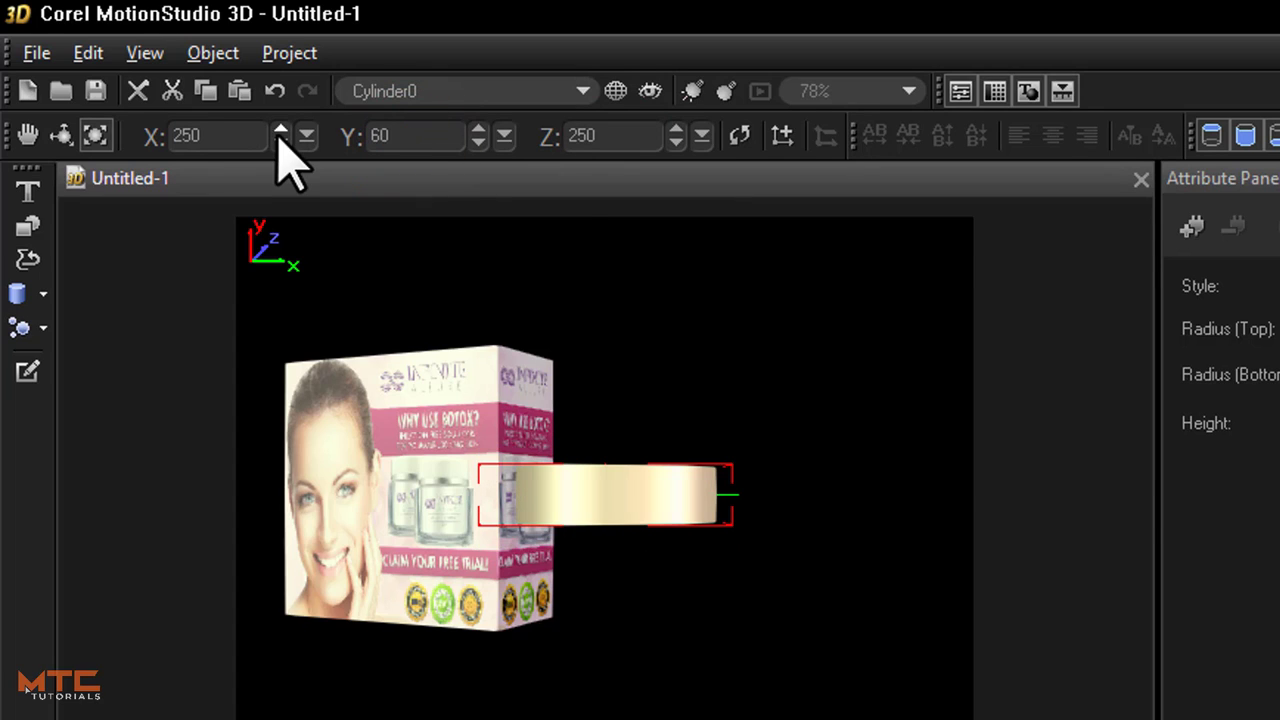
double_click(378, 140)
key(Return)
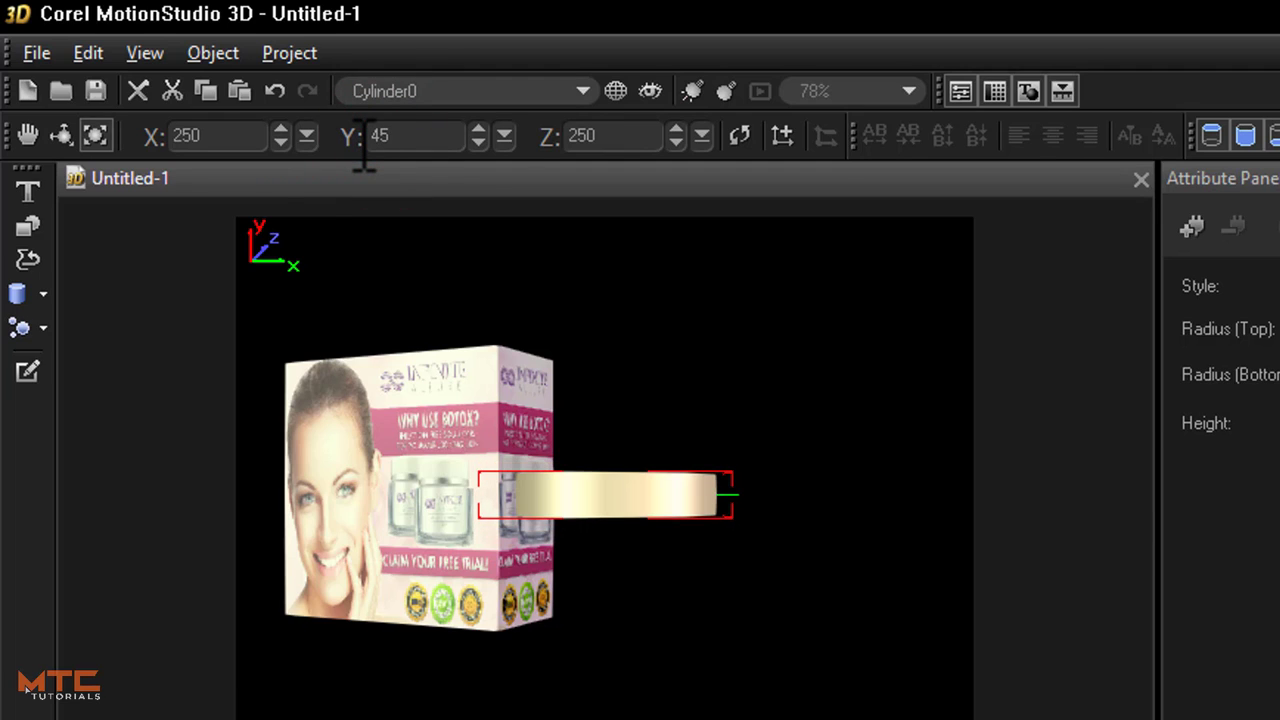
- Move the cylinder beside the box's base, to about X 93 and Y -89, and turn off its texture
click(28, 136)
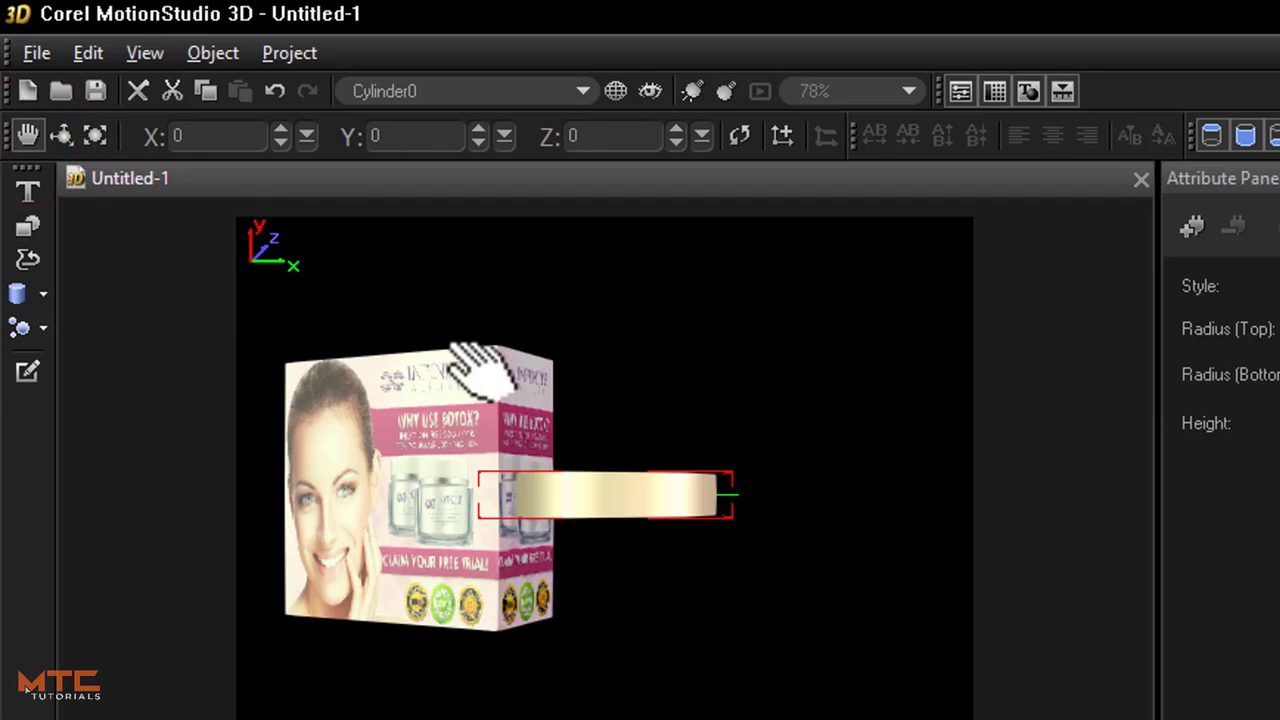
drag(663, 452, 766, 630)
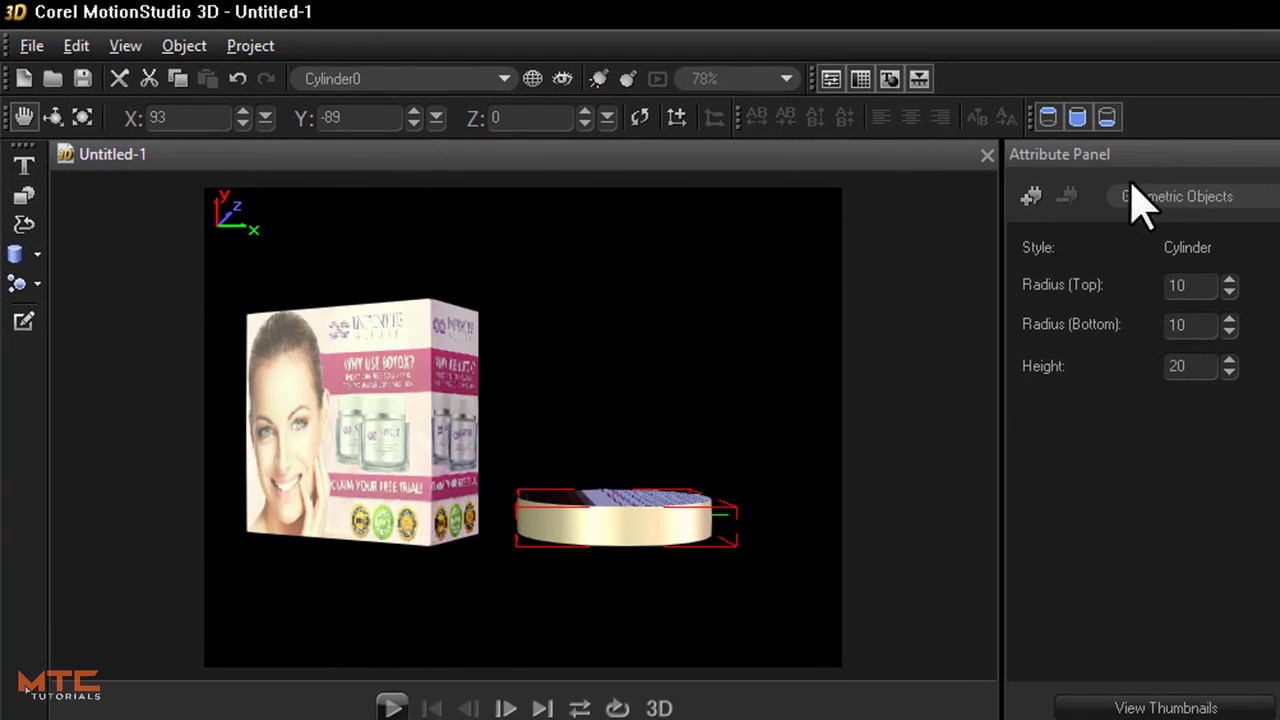
click(1178, 190)
click(1170, 240)
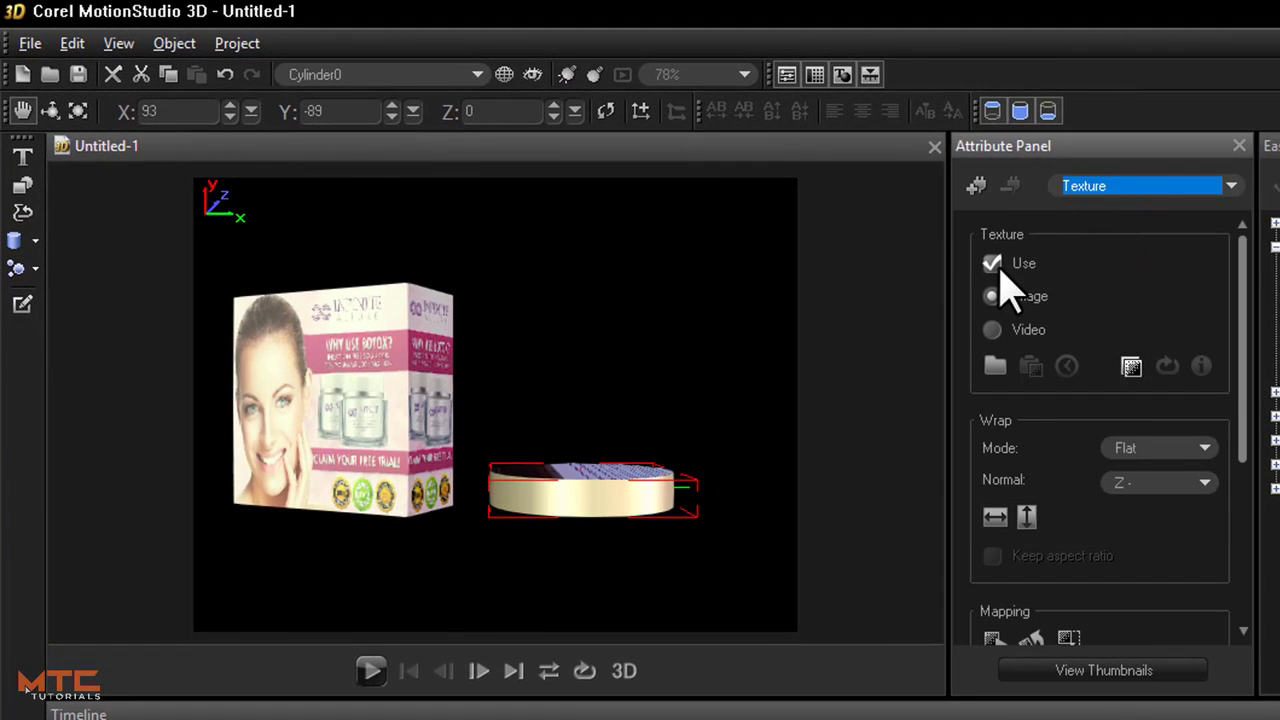
click(1000, 270)
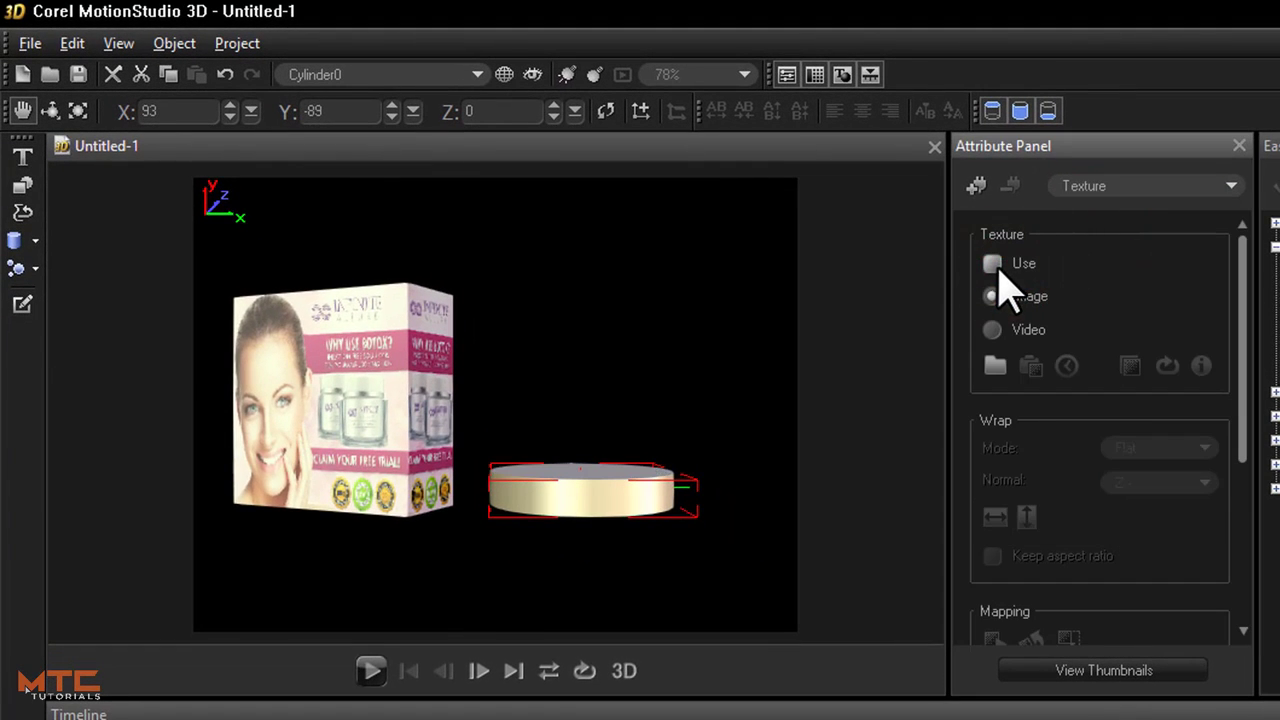
- Copy the flattened cylinder and paste a duplicate of it into the scene
click(76, 44)
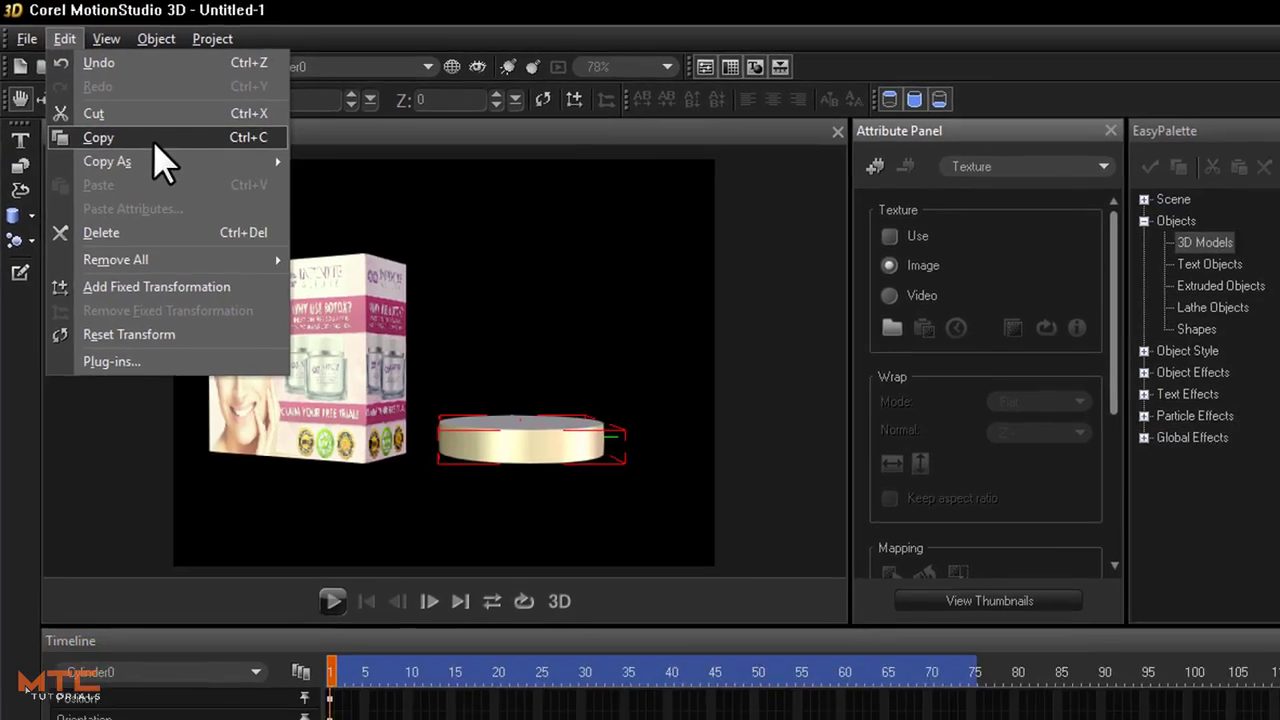
click(150, 153)
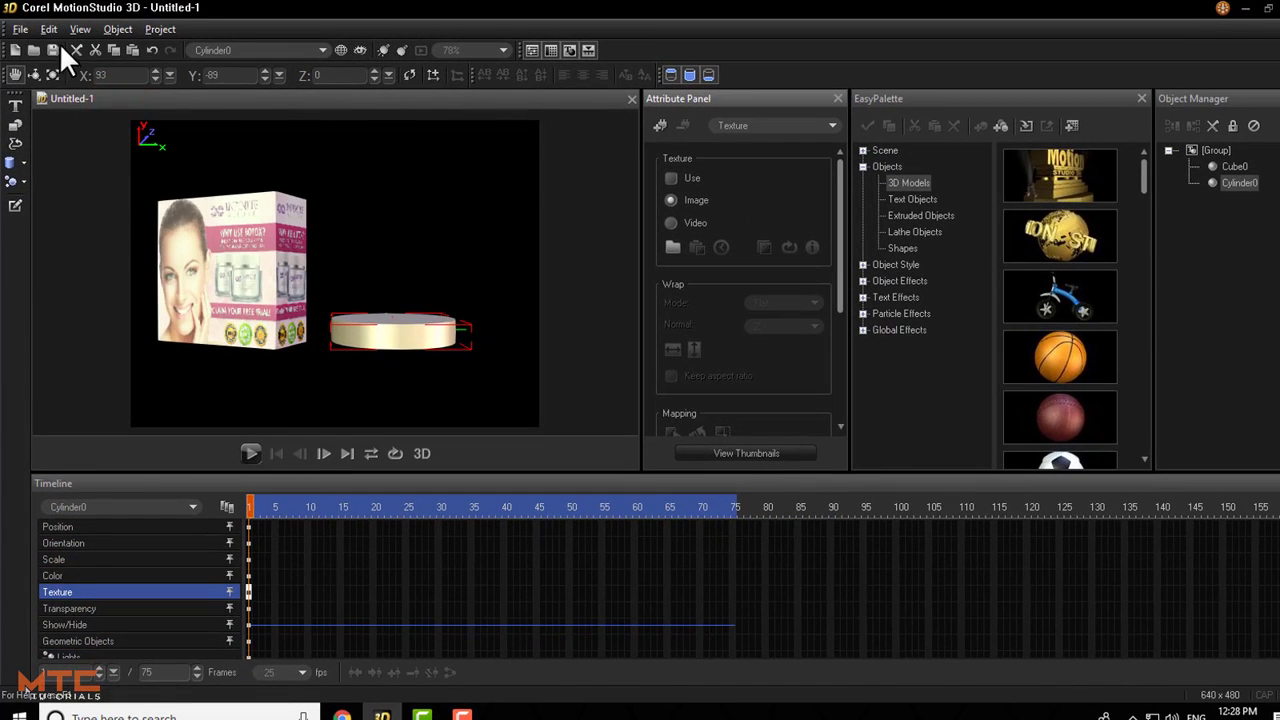
click(52, 27)
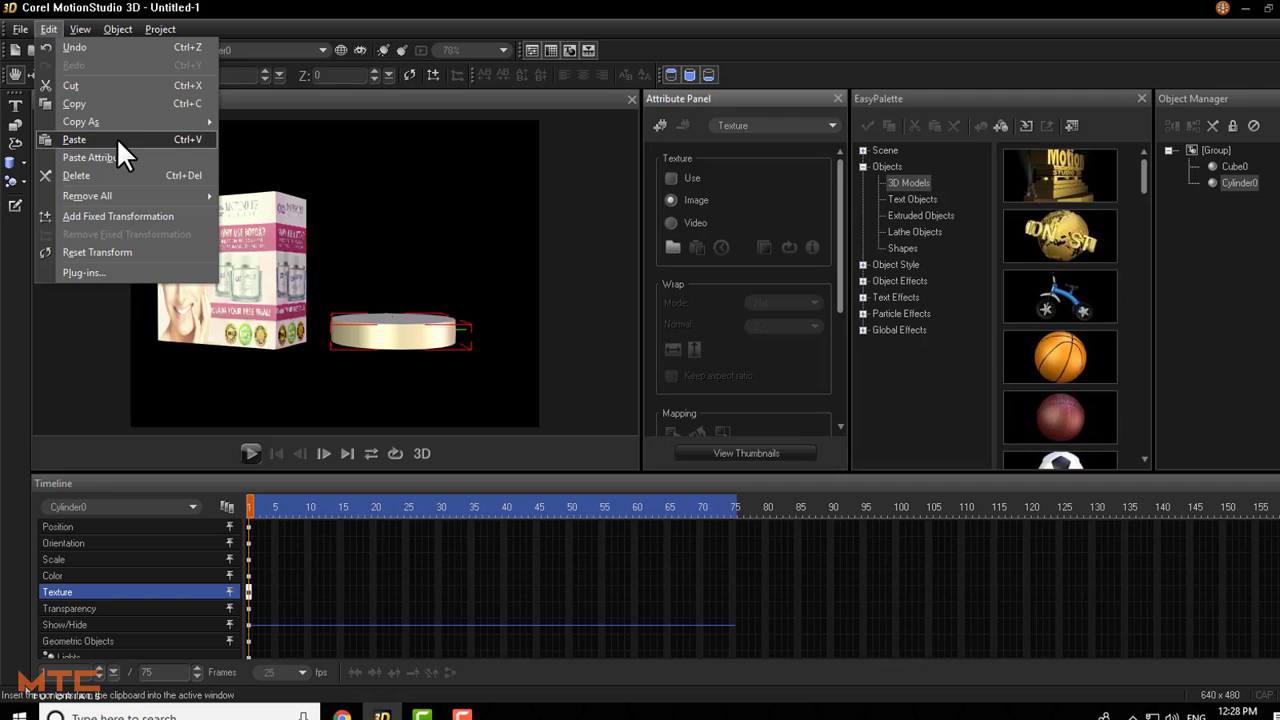
click(116, 137)
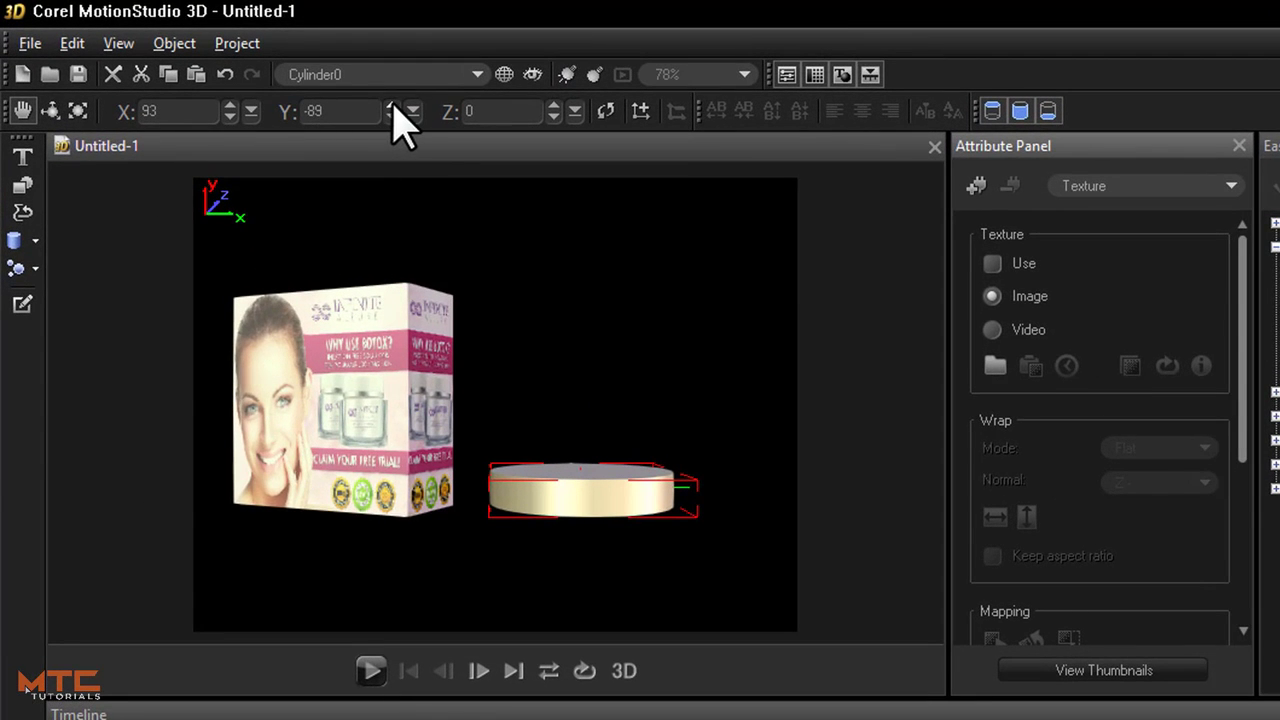
- Raise the duplicated cylinder to Y -87 and set its surface color to gray
click(391, 104)
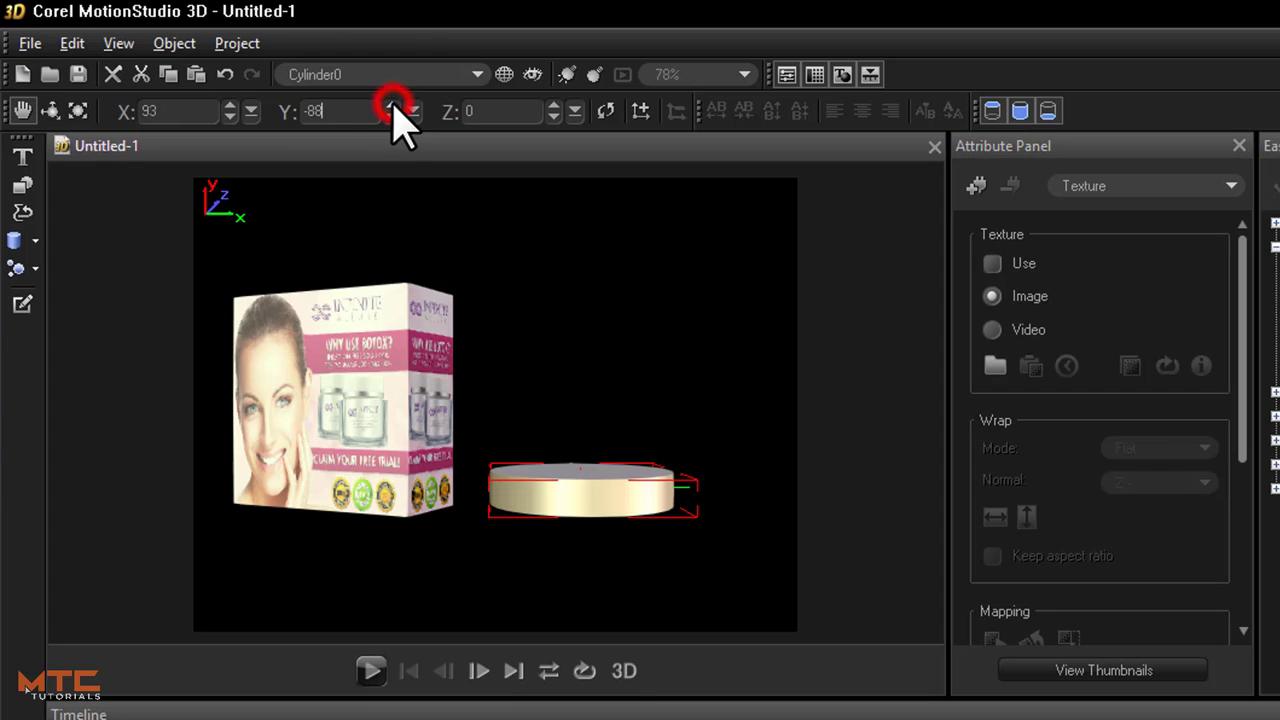
click(391, 104)
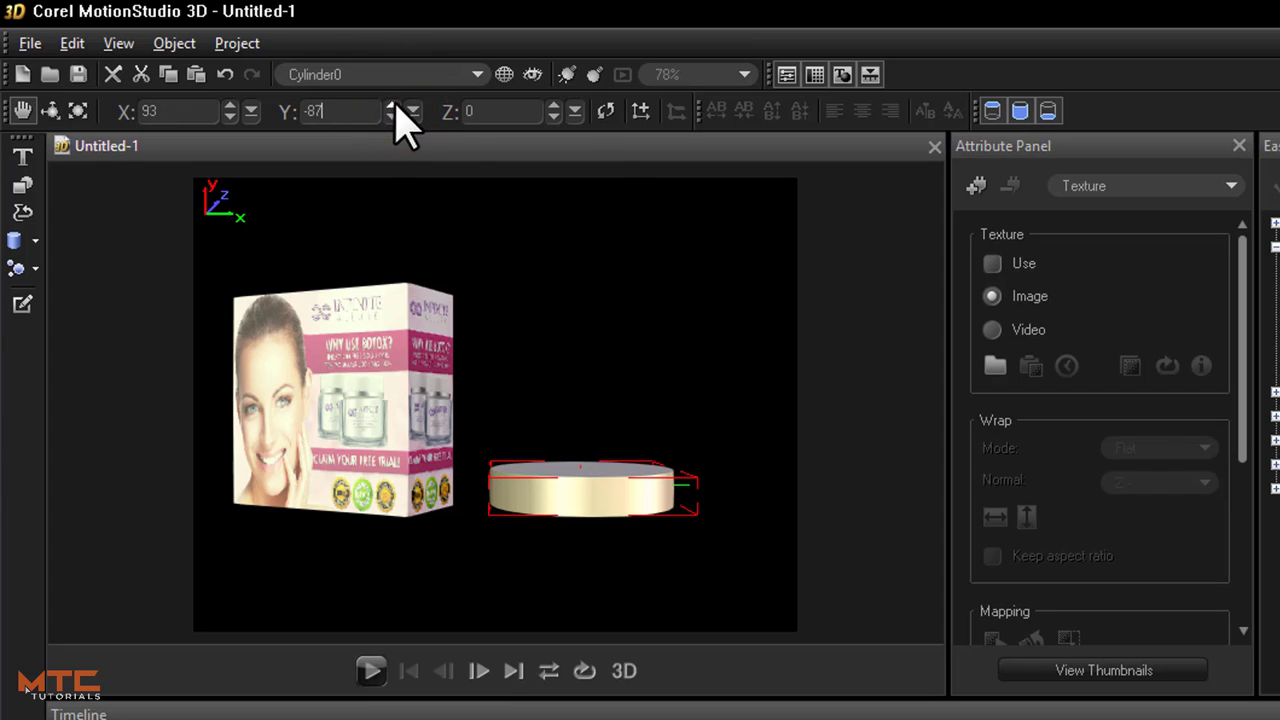
click(1138, 185)
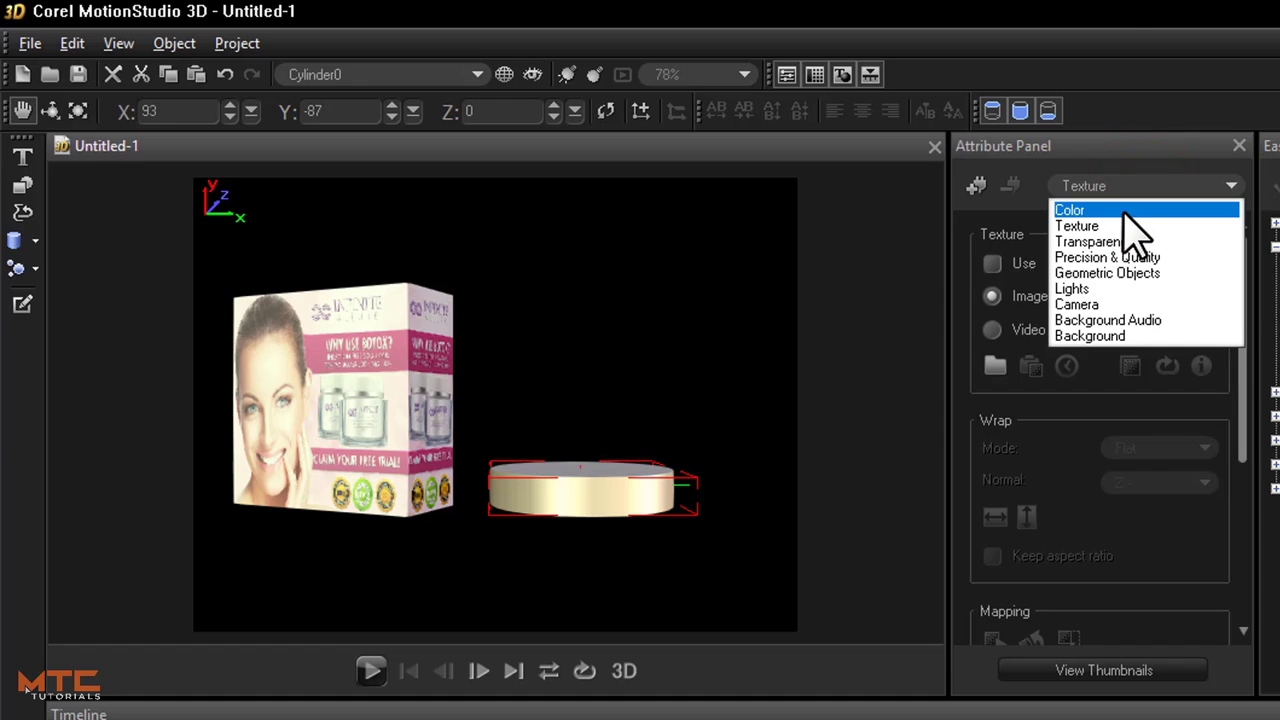
click(1125, 212)
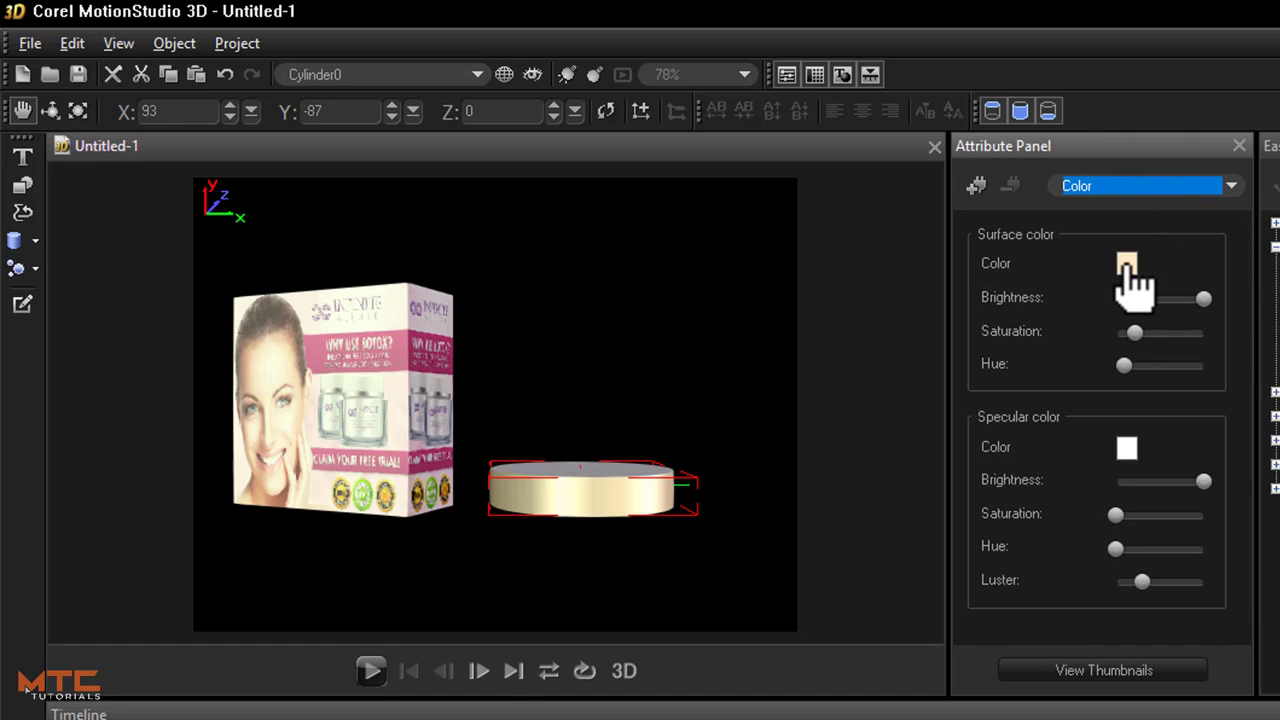
click(1127, 262)
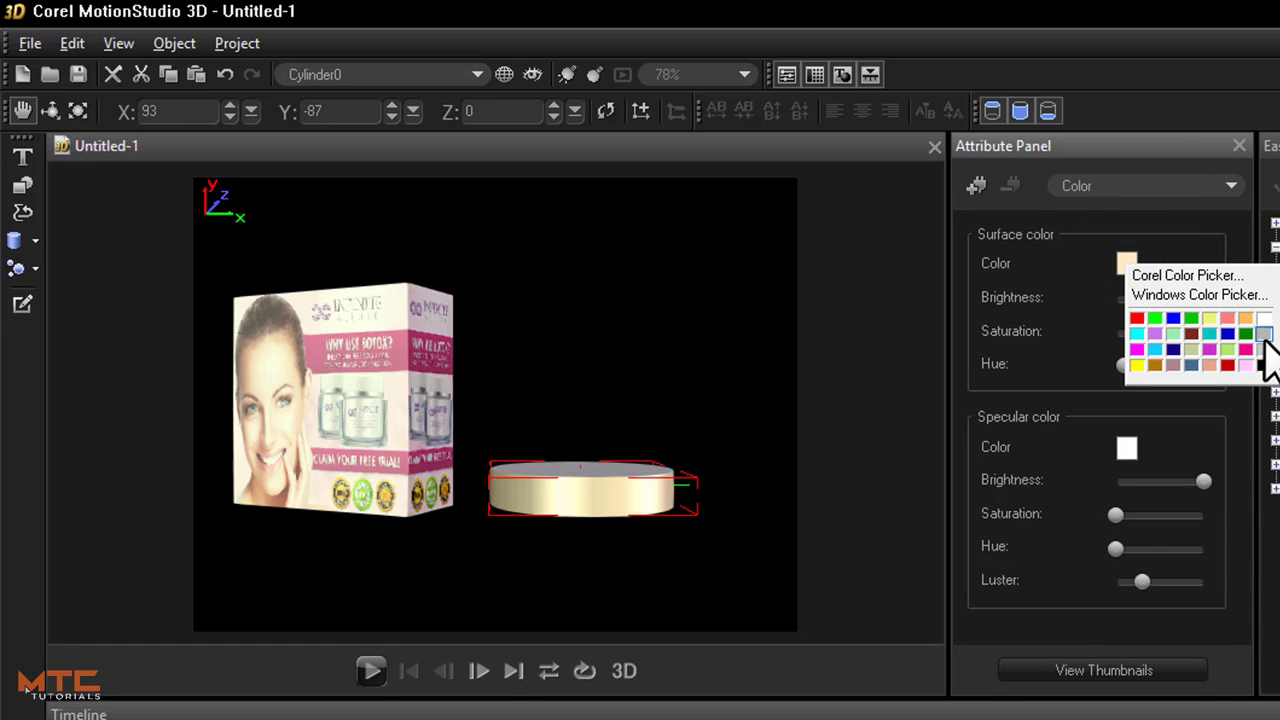
click(1264, 334)
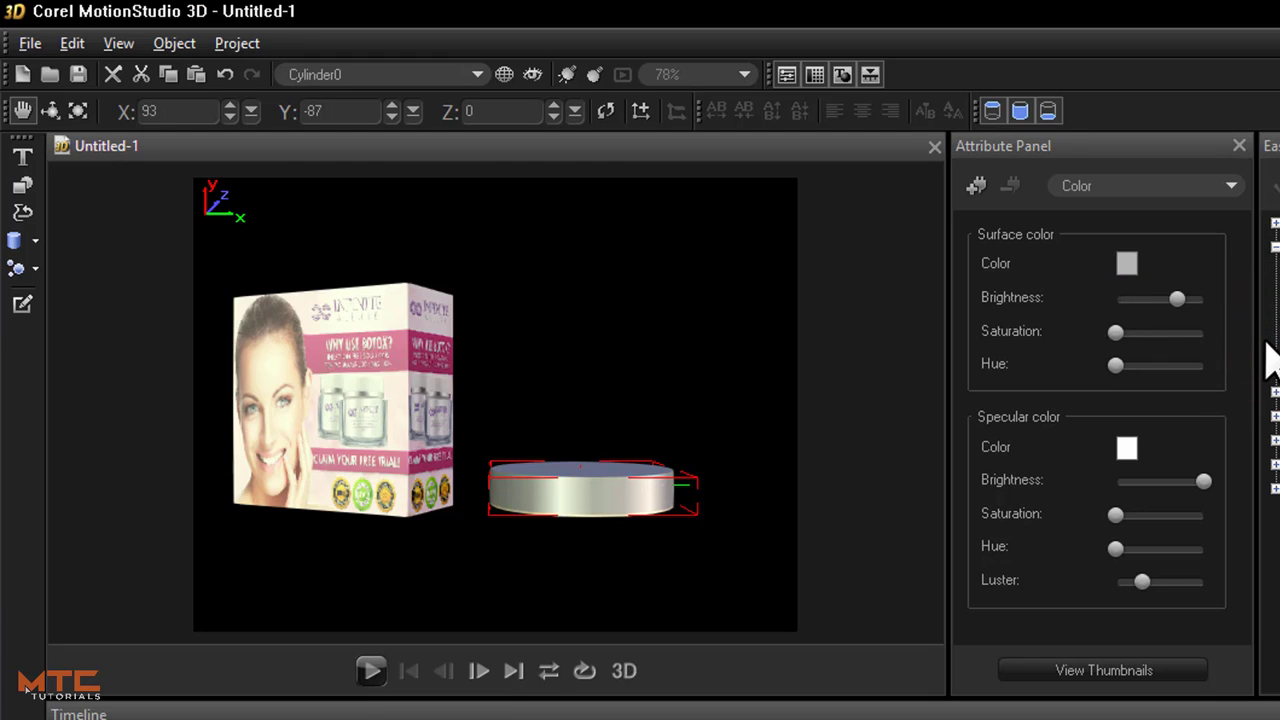
- Resize the gray cylinder to 240 in both X and Z, after trying 230
click(80, 113)
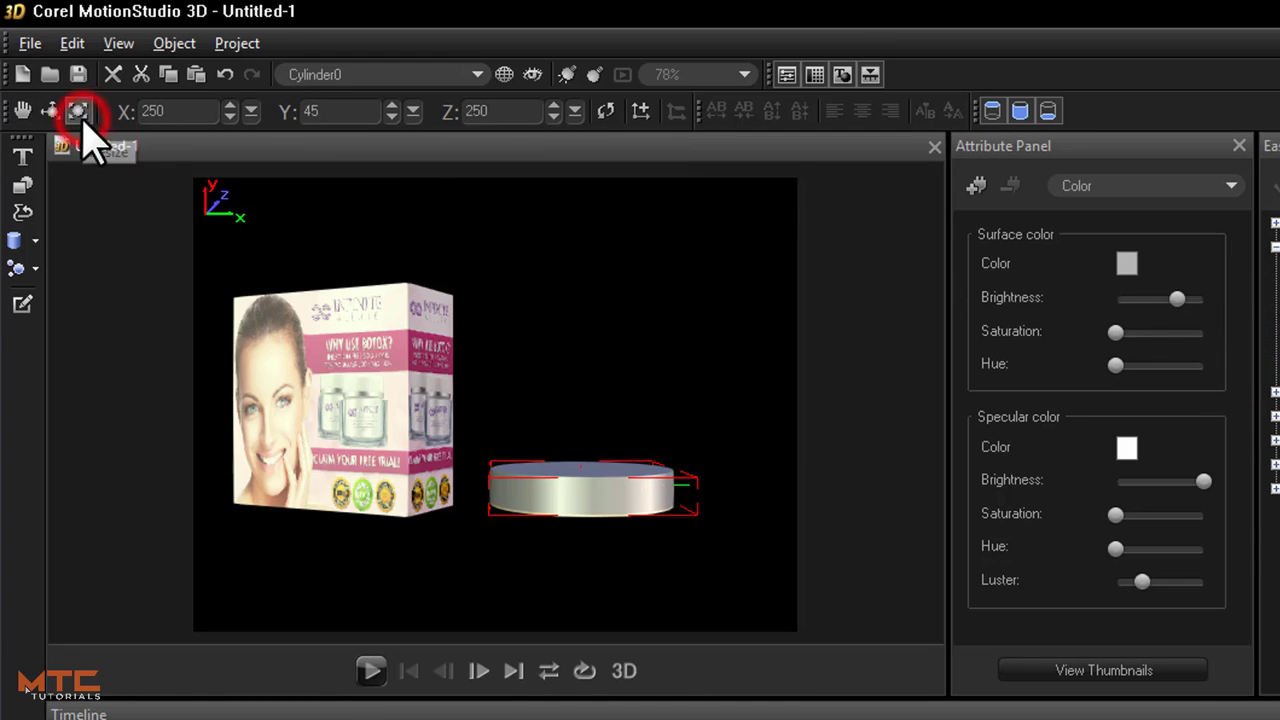
double_click(150, 111)
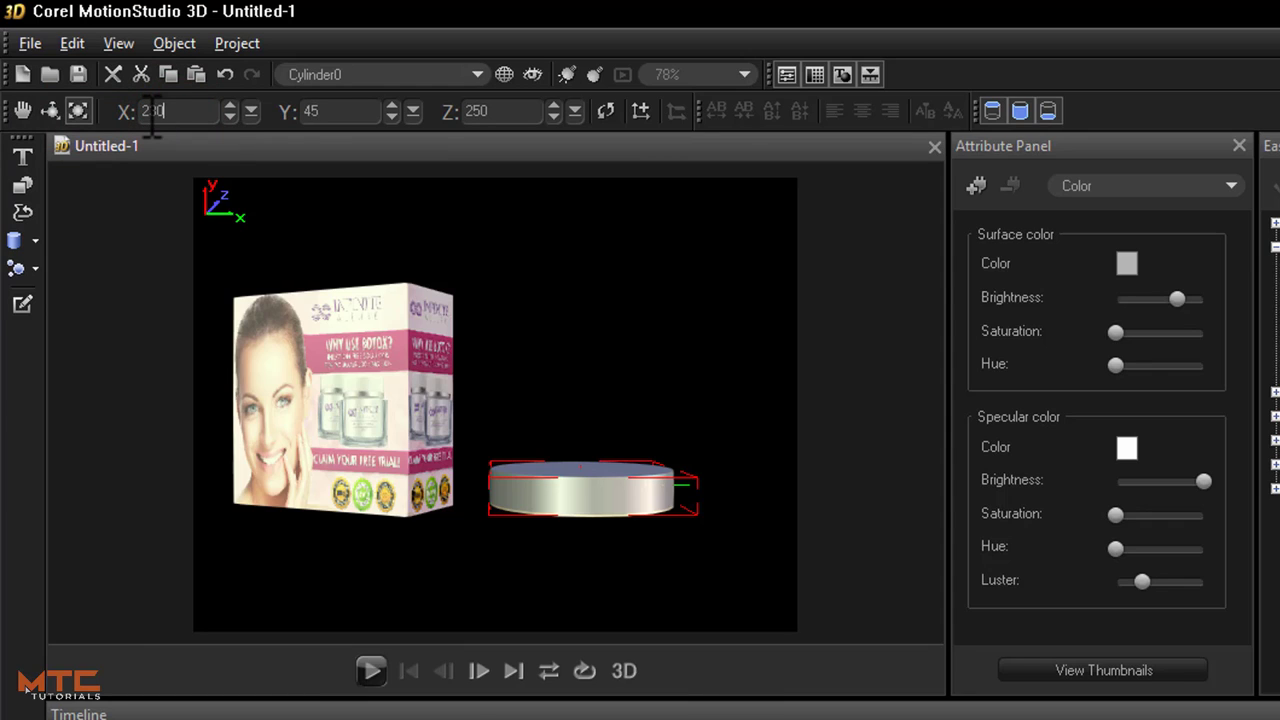
key(Return)
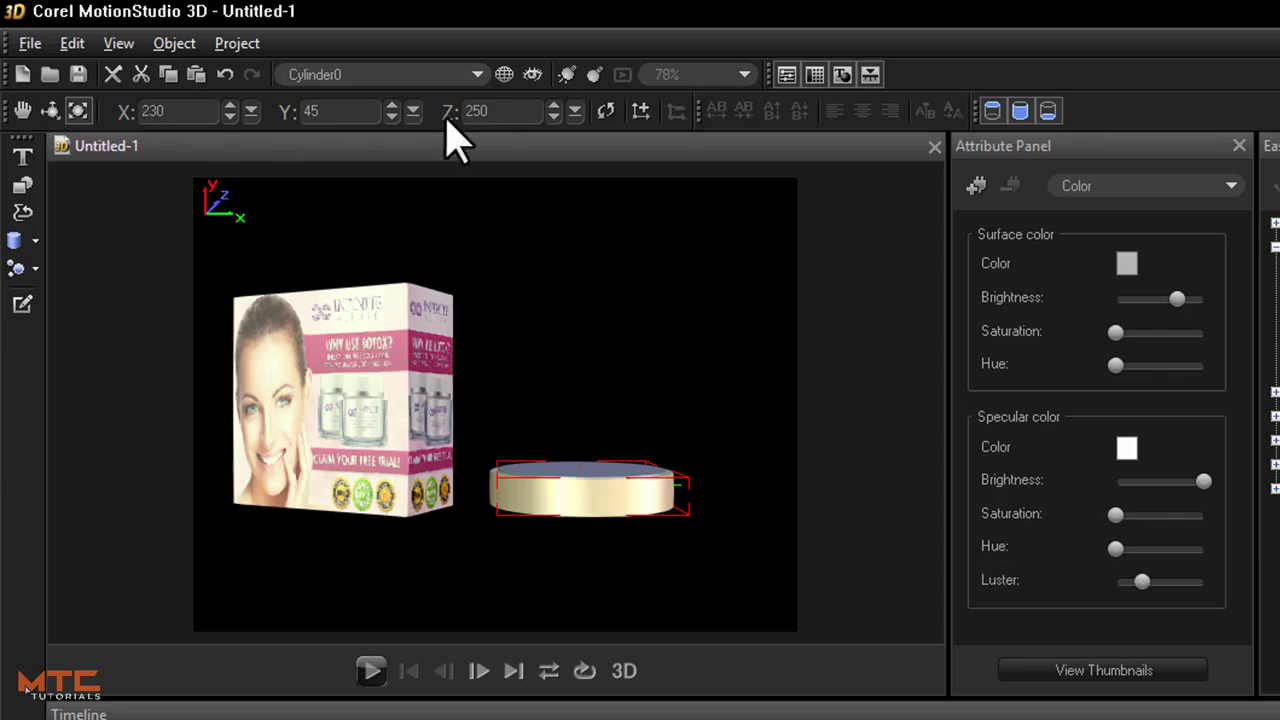
double_click(478, 111)
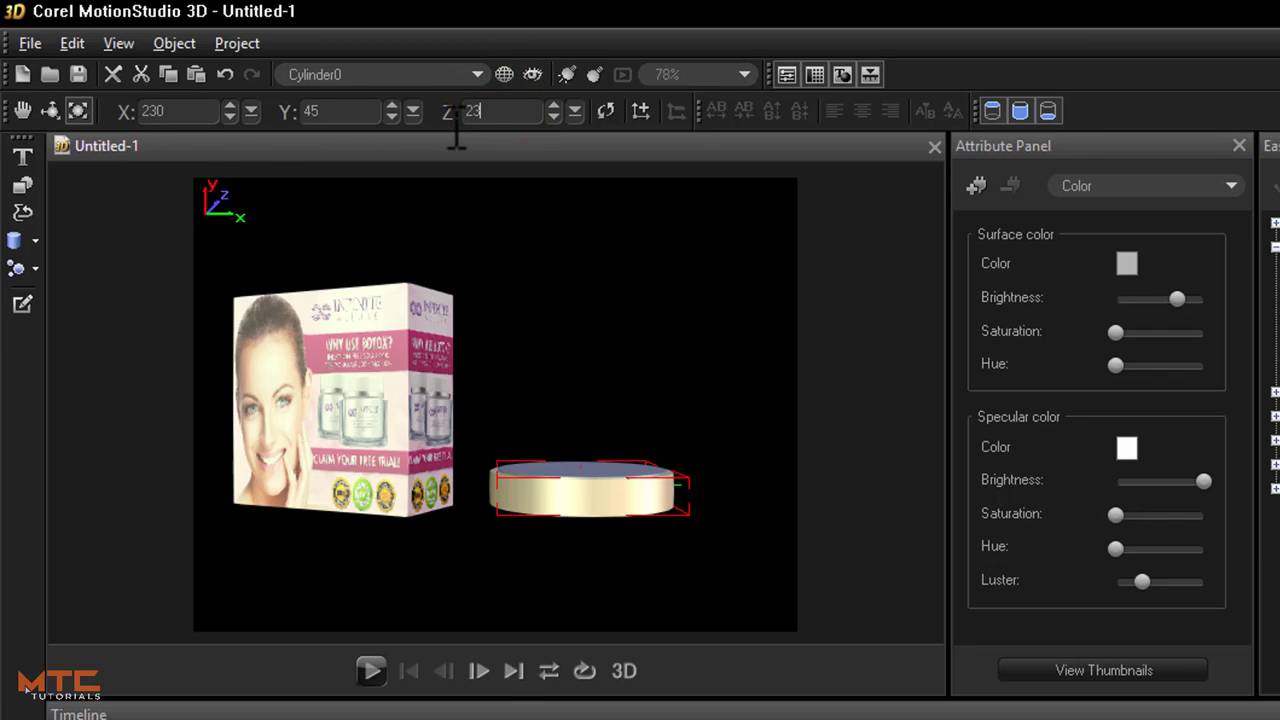
text(230)
key(Return)
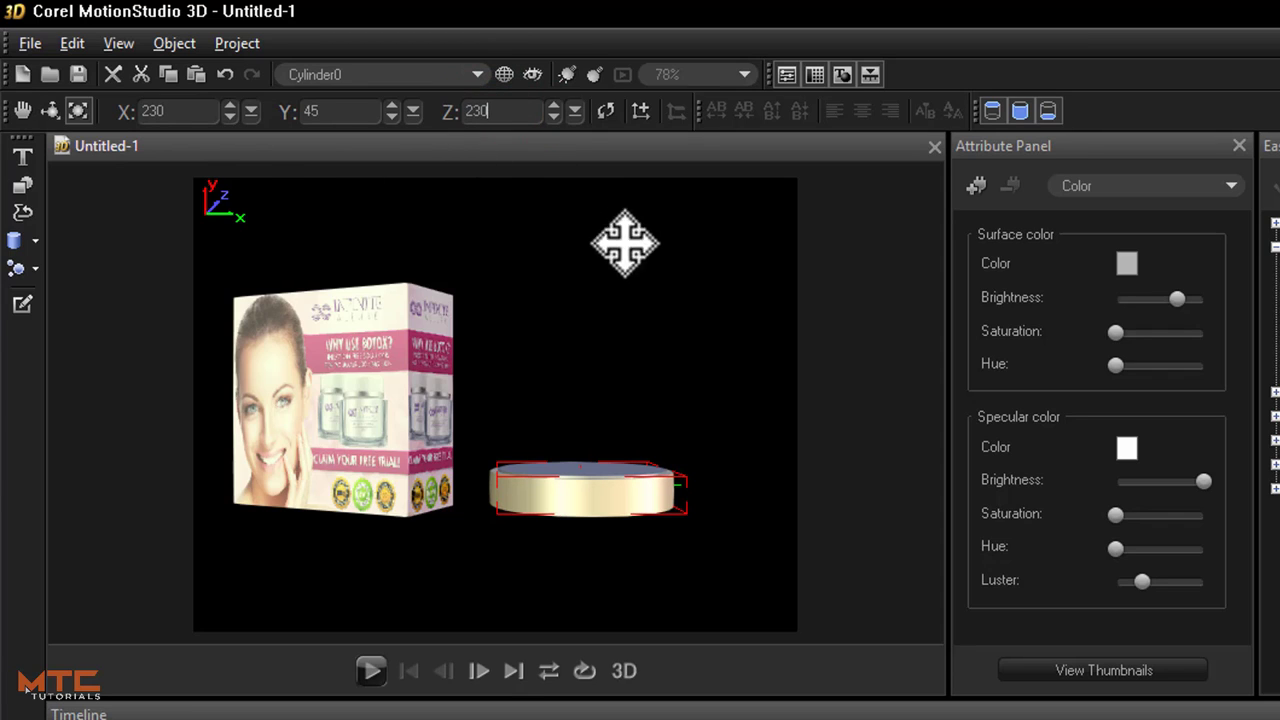
double_click(158, 111)
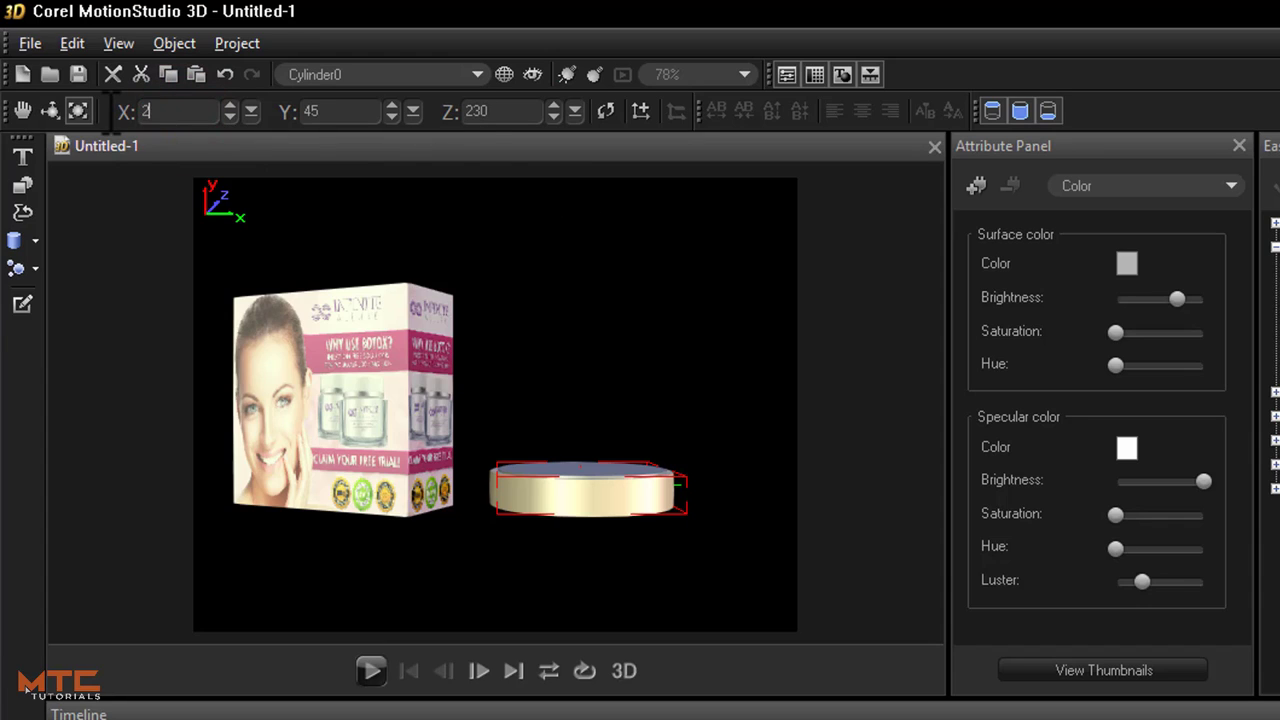
key(Return)
double_click(505, 110)
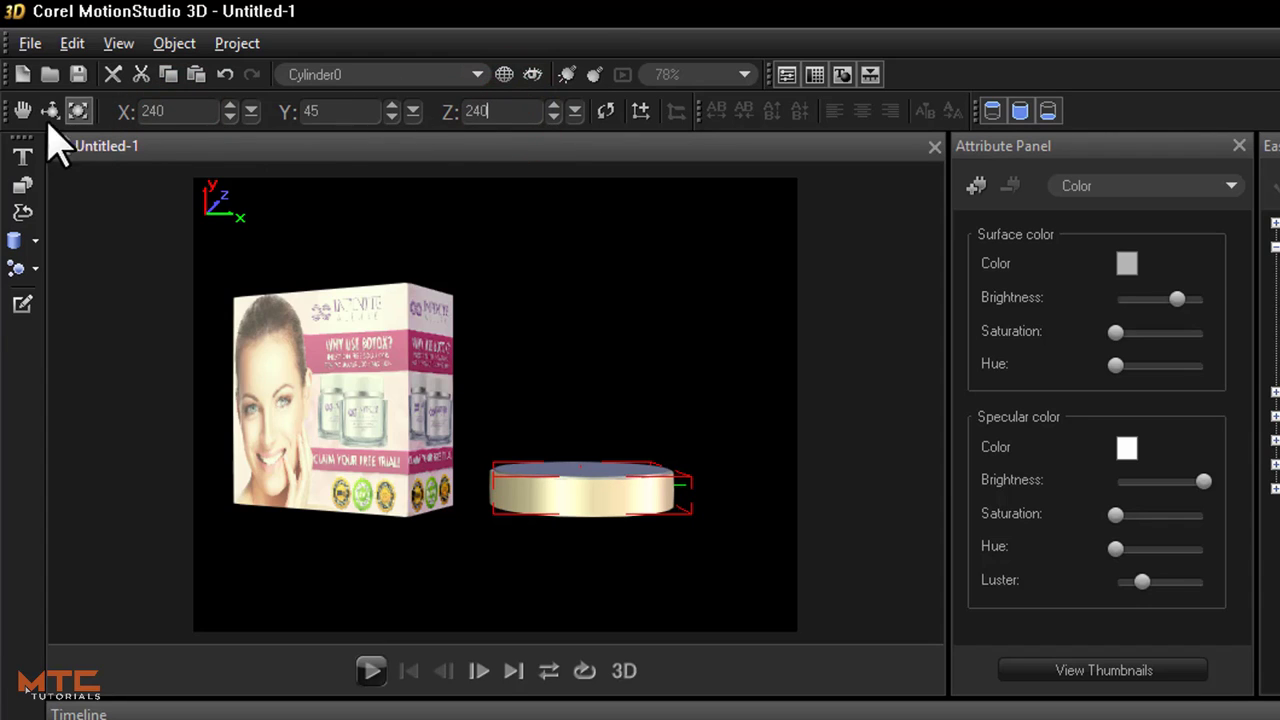
- Raise the gray cylinder's position to Y -85
click(22, 110)
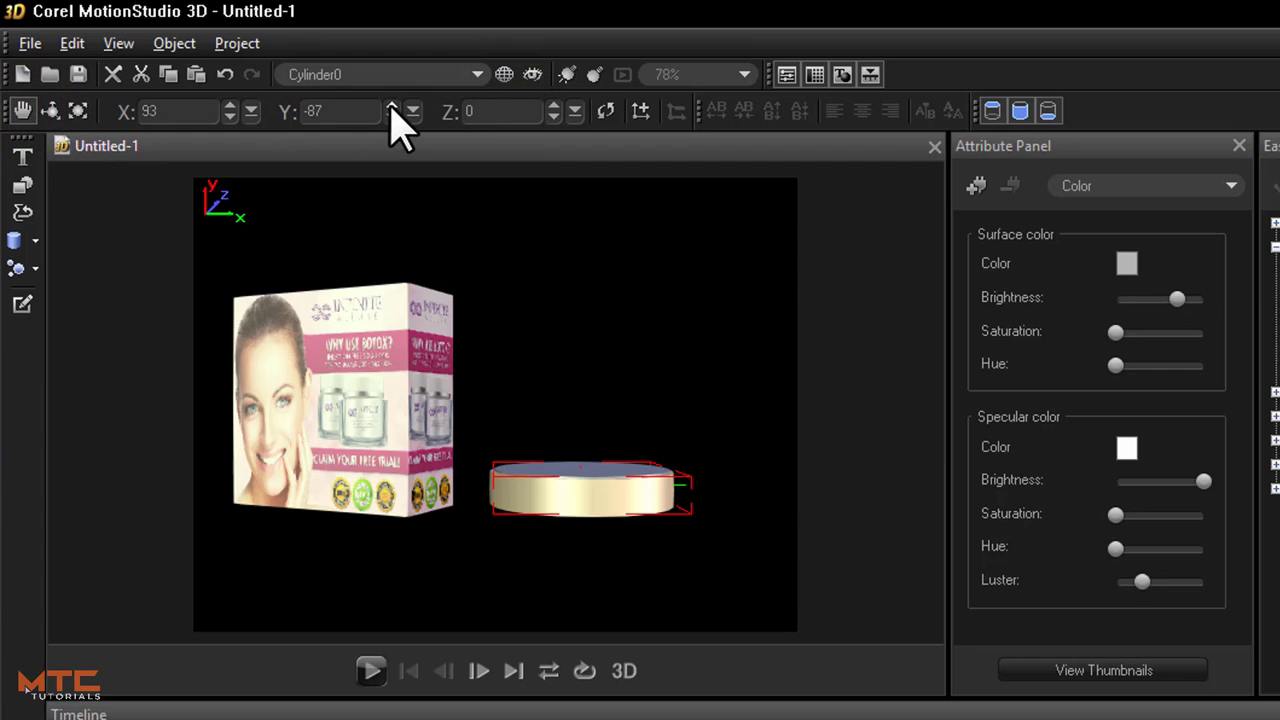
click(391, 106)
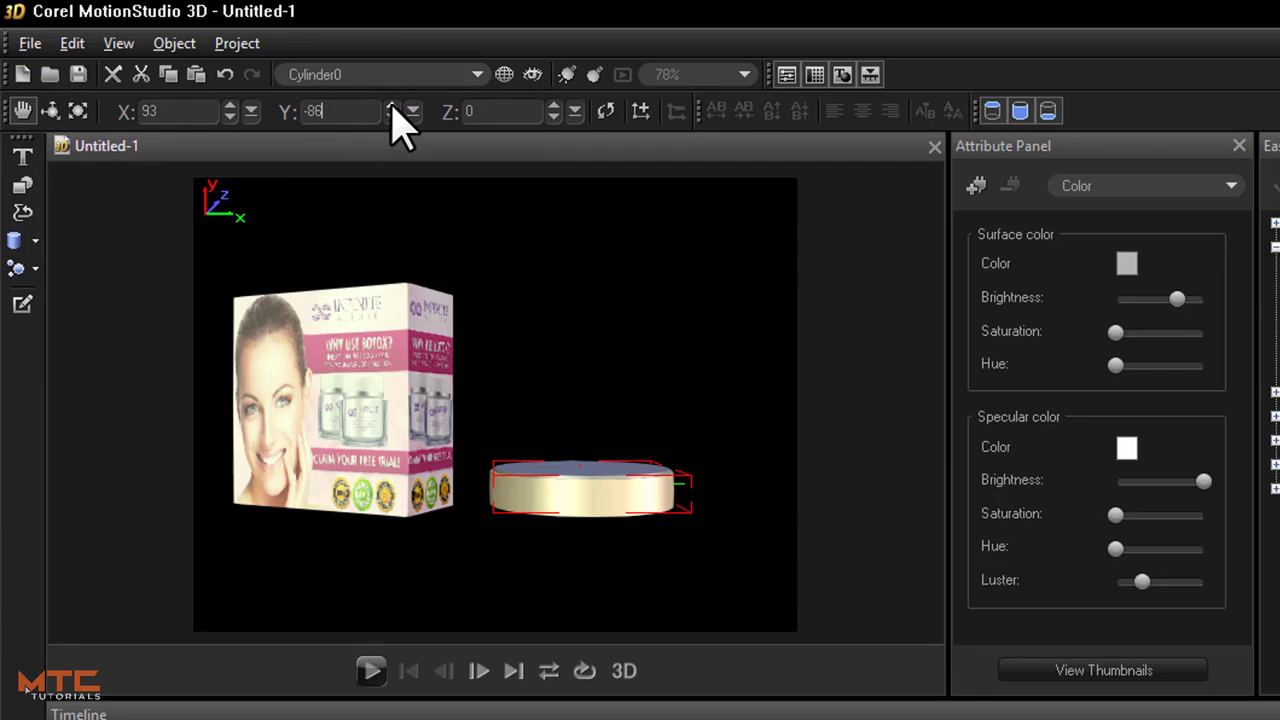
click(391, 106)
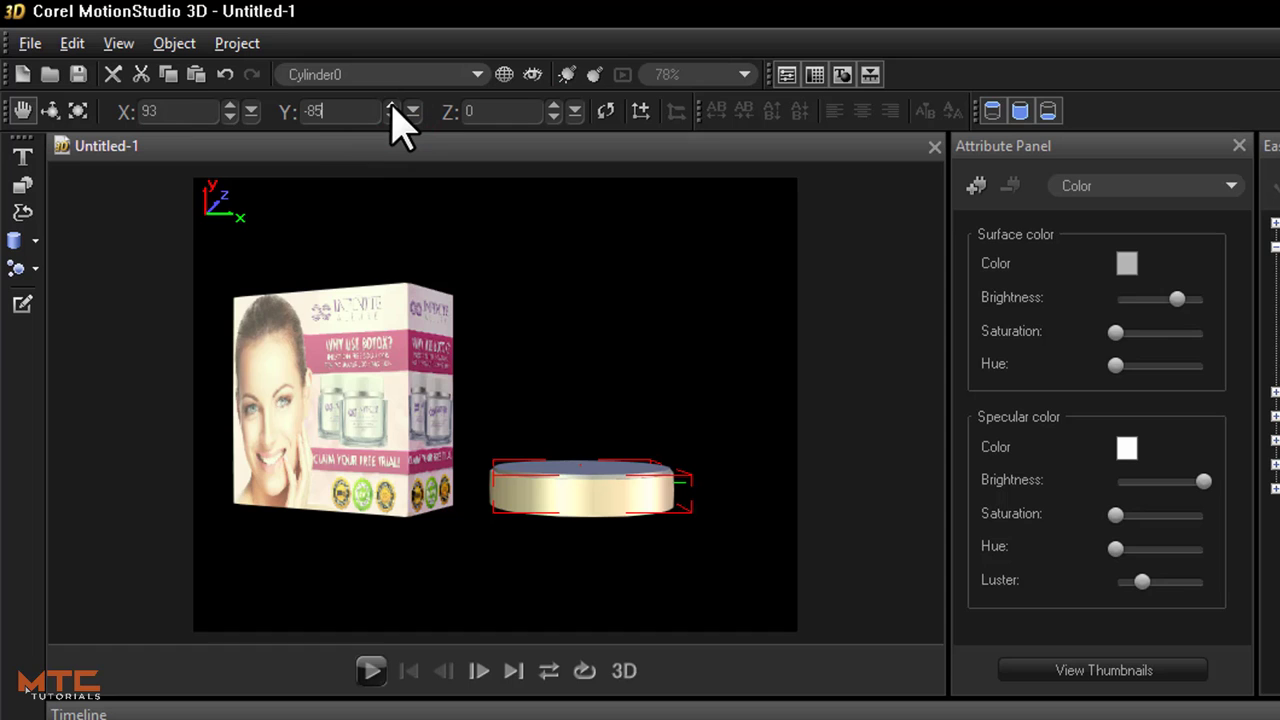
- Try to duplicate the gray cylinder by copying and pasting it, and try to move it aside
click(72, 43)
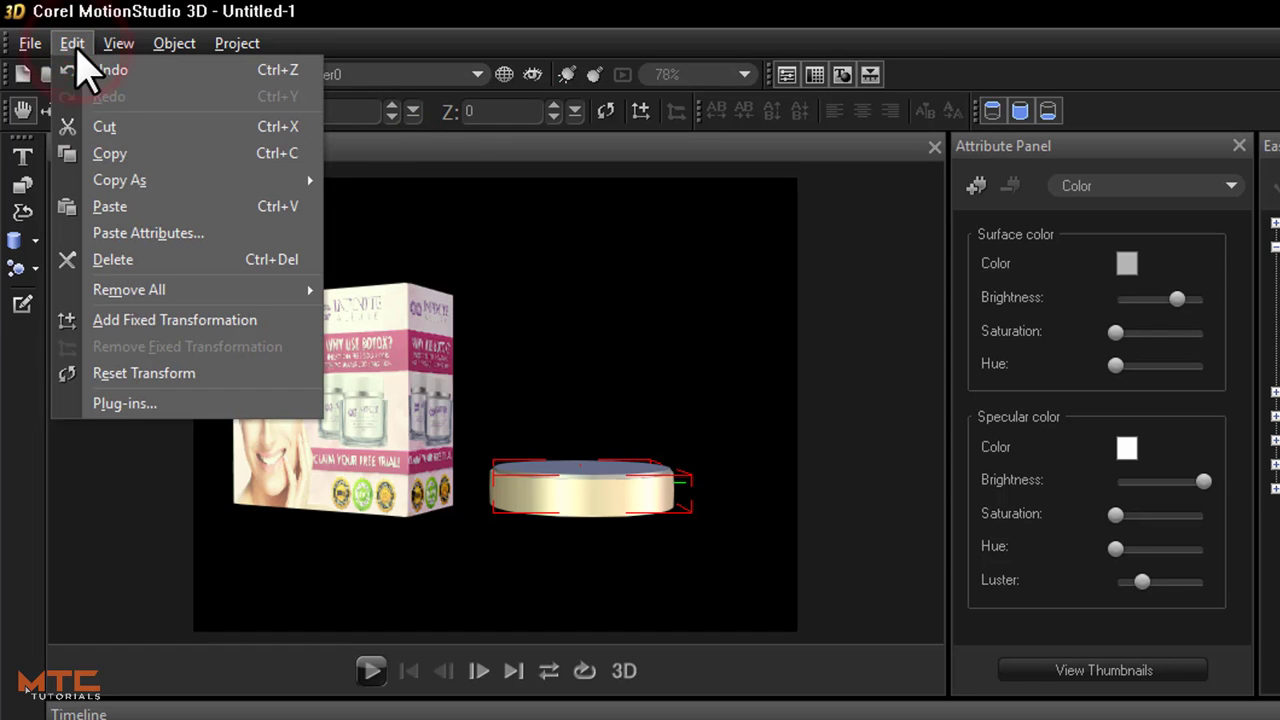
click(136, 157)
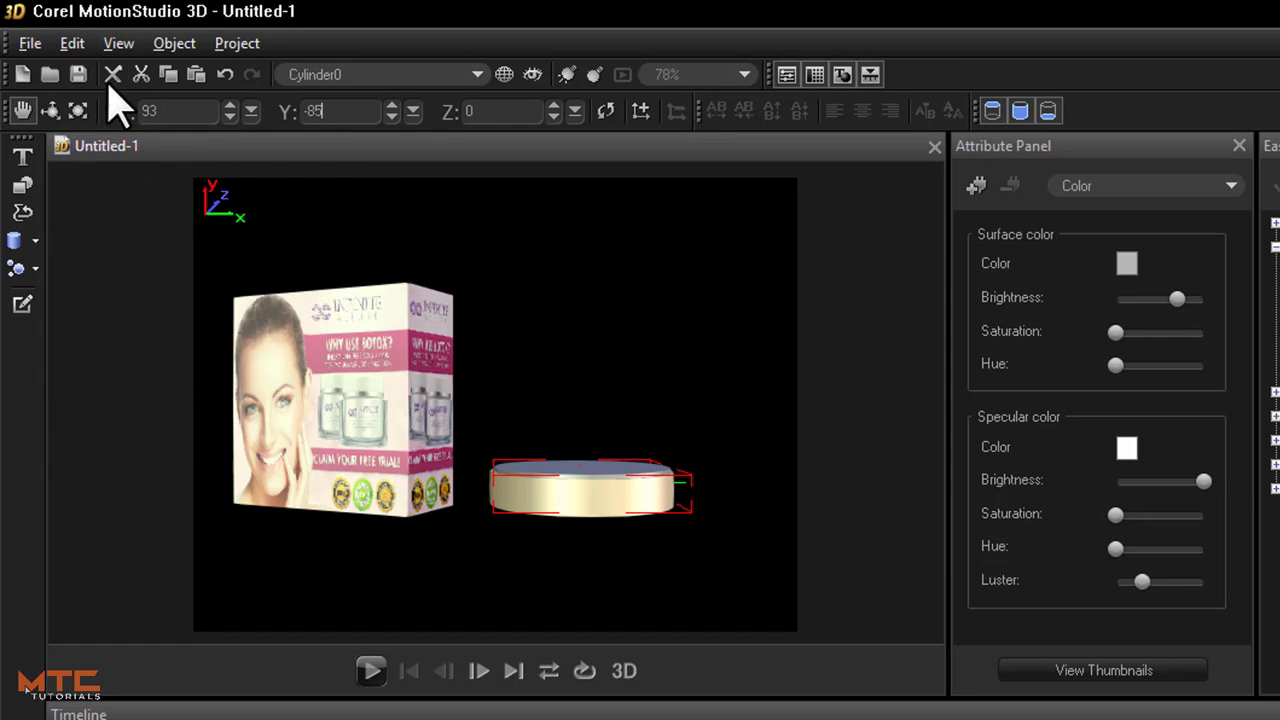
click(74, 44)
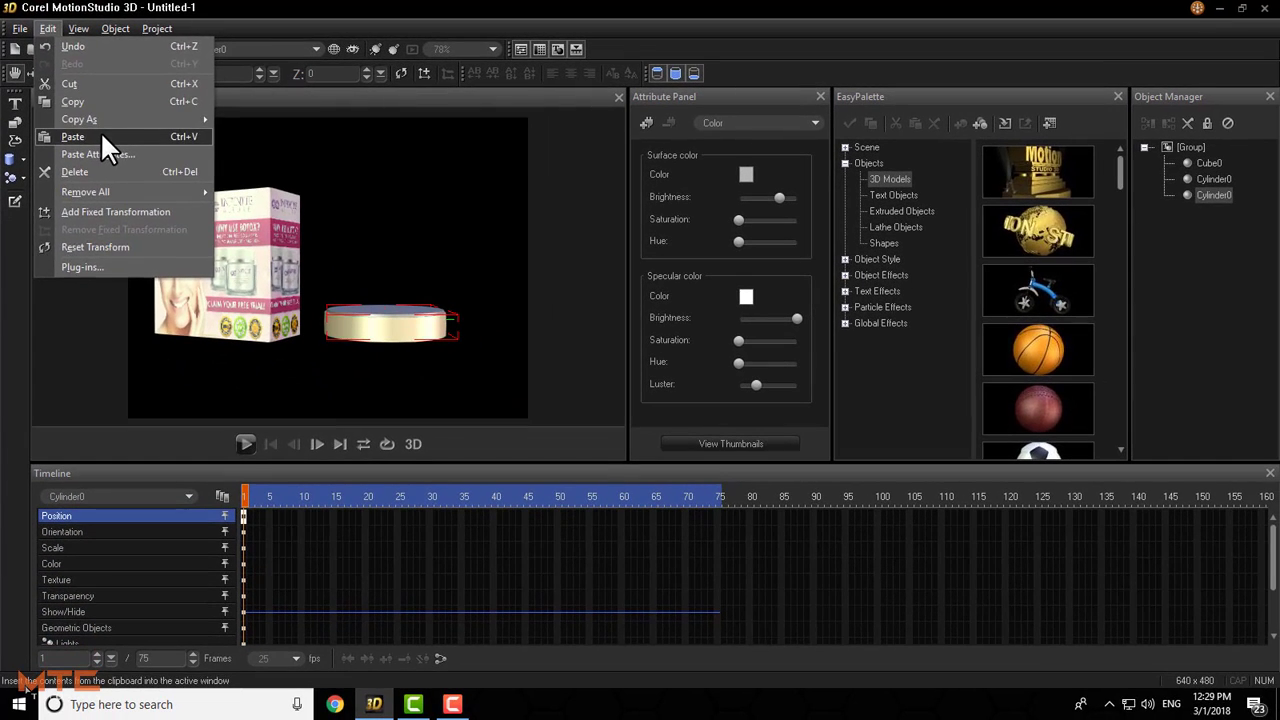
click(101, 137)
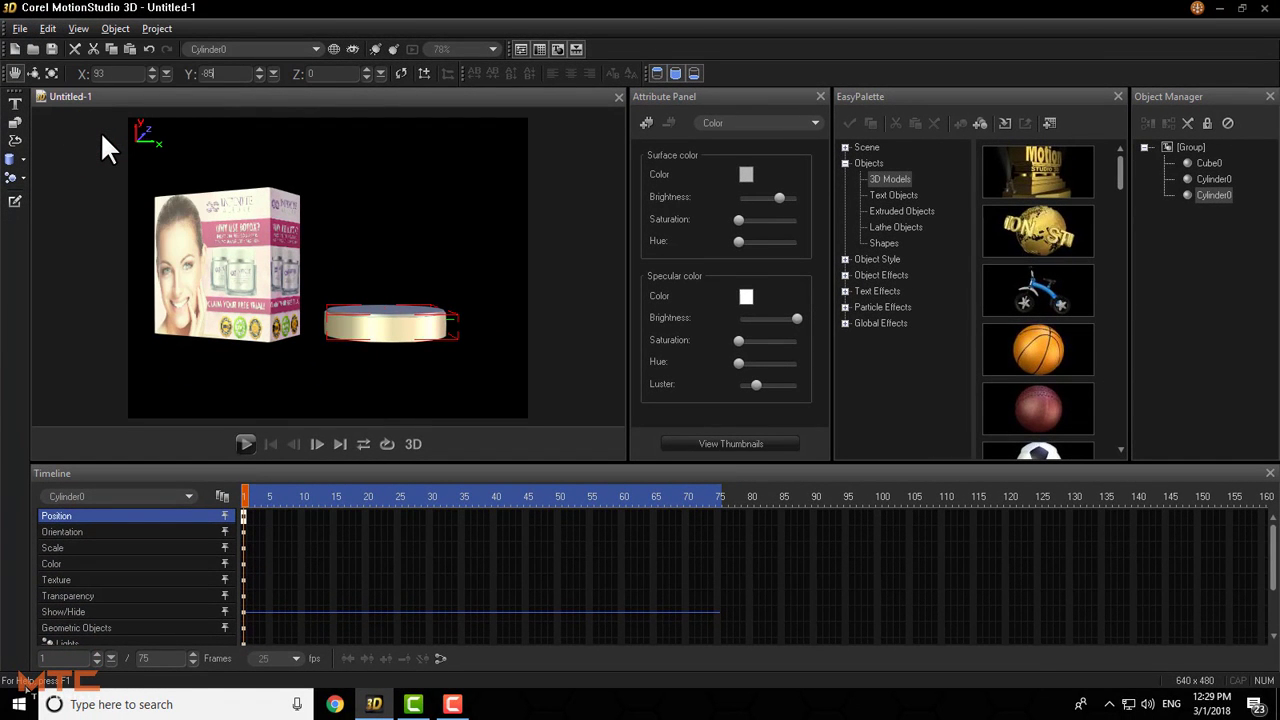
click(48, 27)
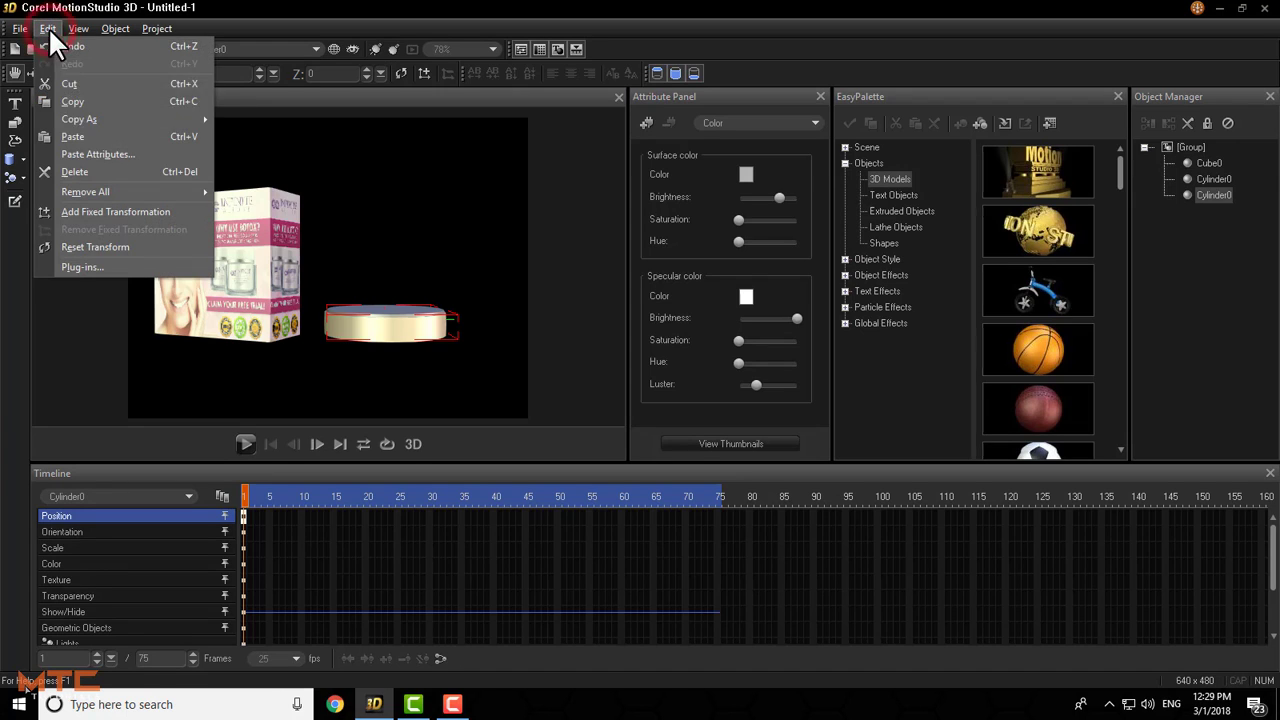
click(93, 137)
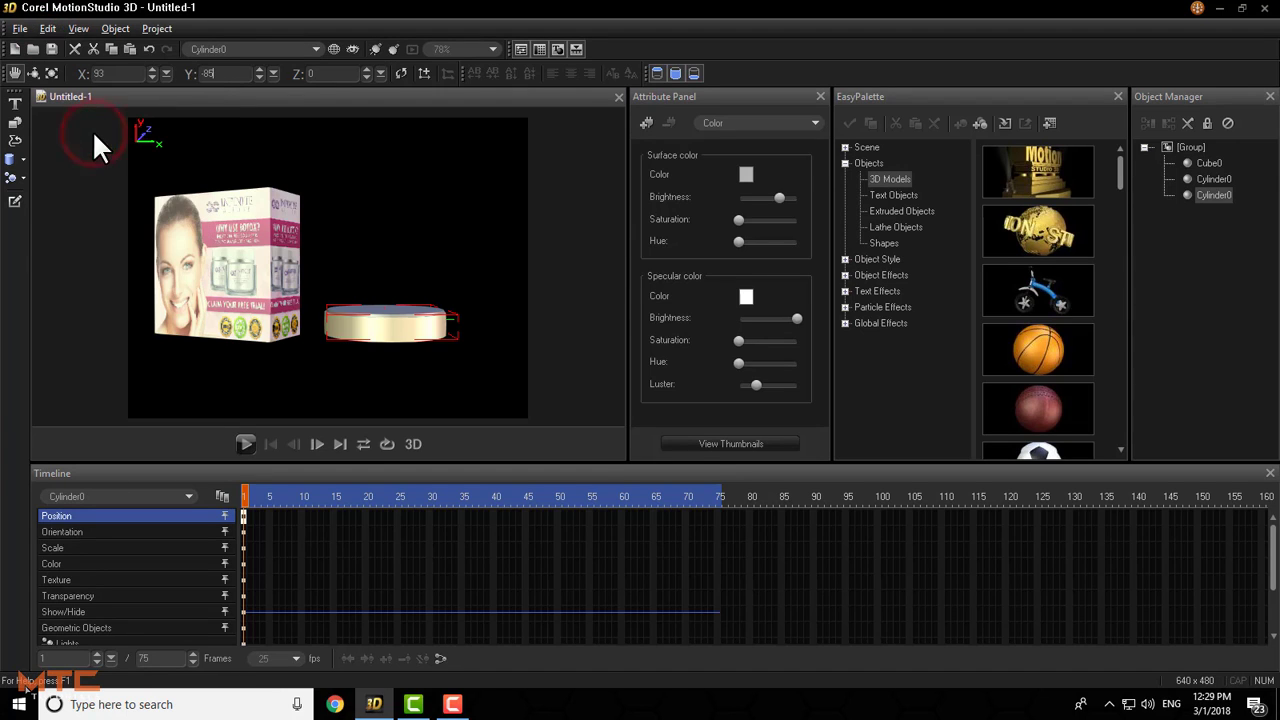
drag(440, 312, 490, 308)
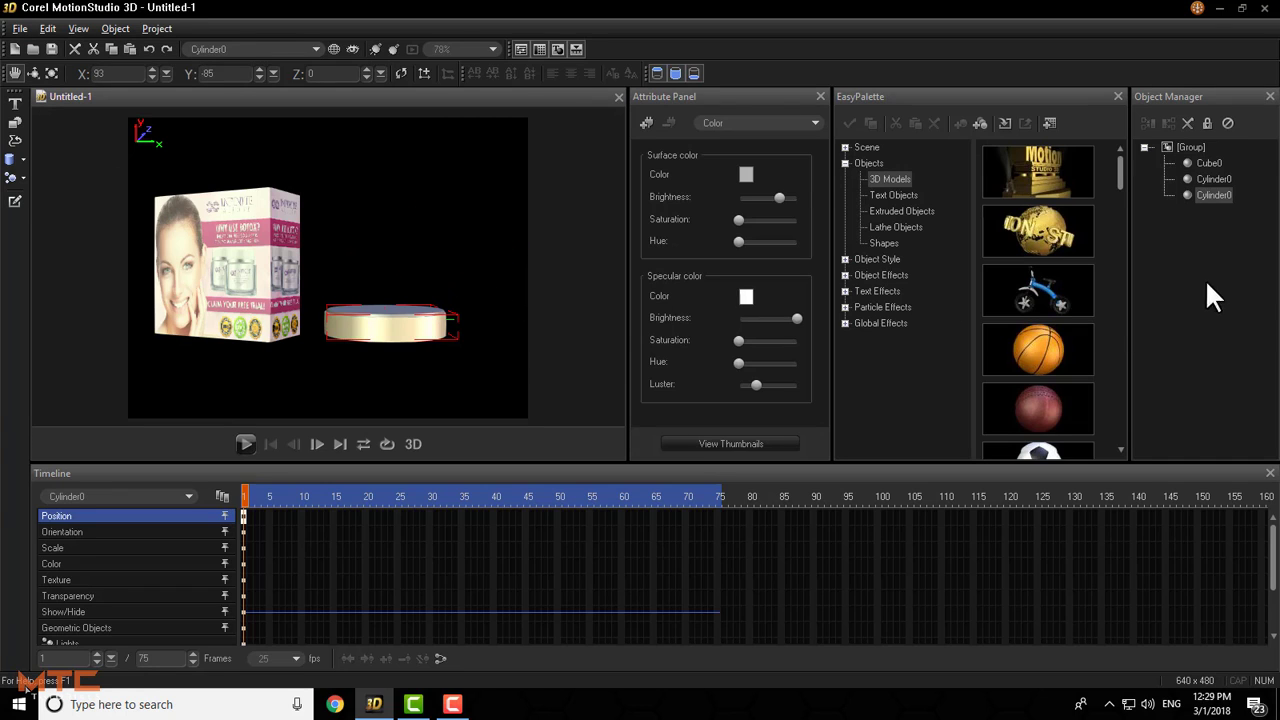
- Copy the gray cylinder and paste a duplicate of it into the scene
click(1212, 194)
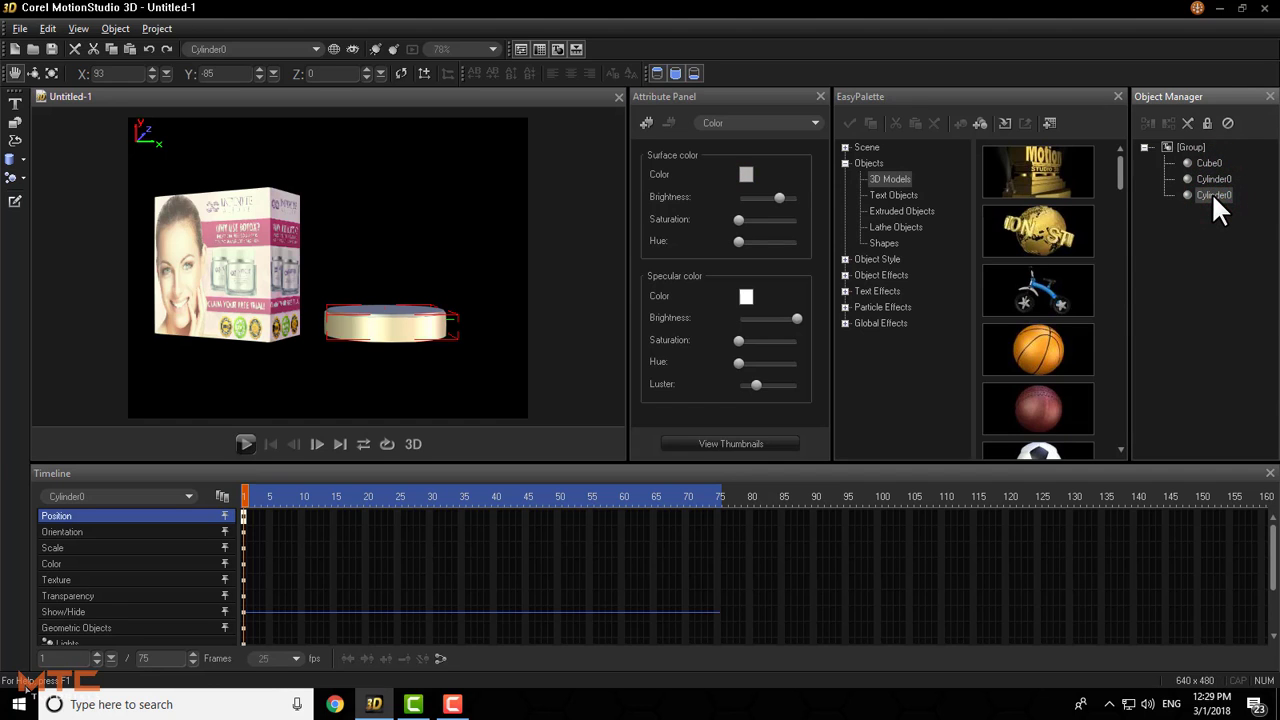
click(50, 29)
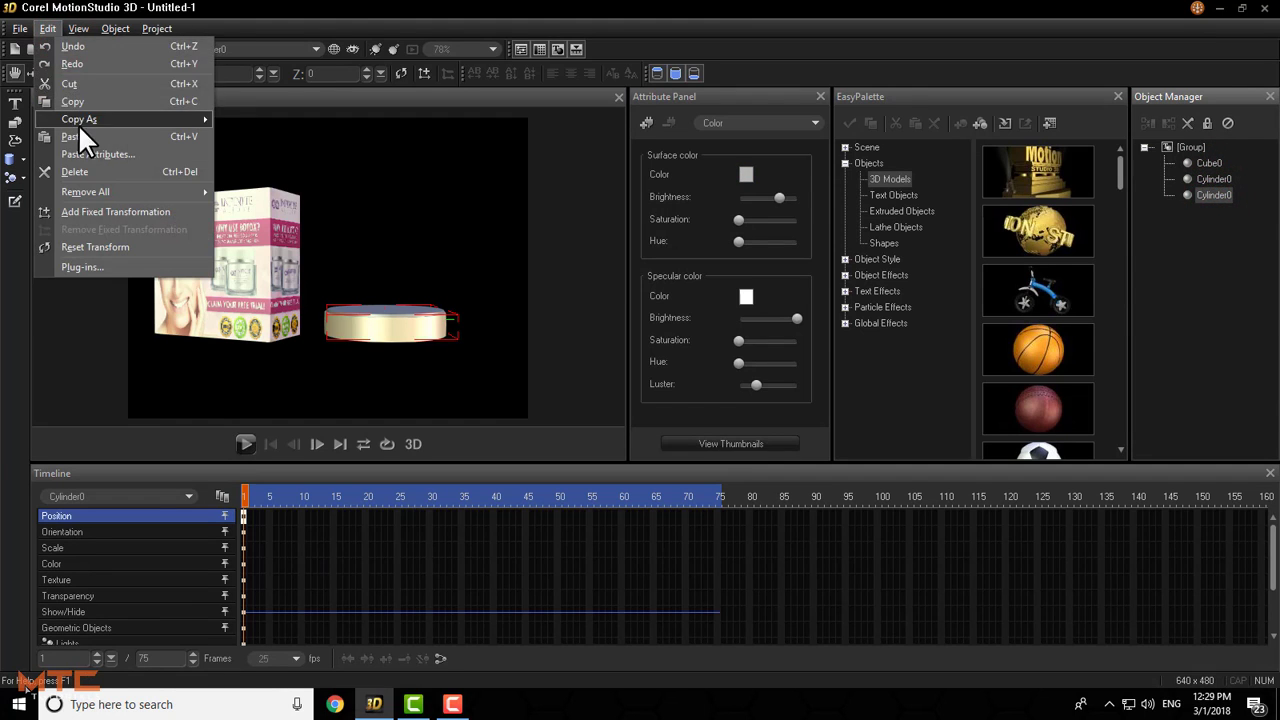
click(84, 97)
click(46, 28)
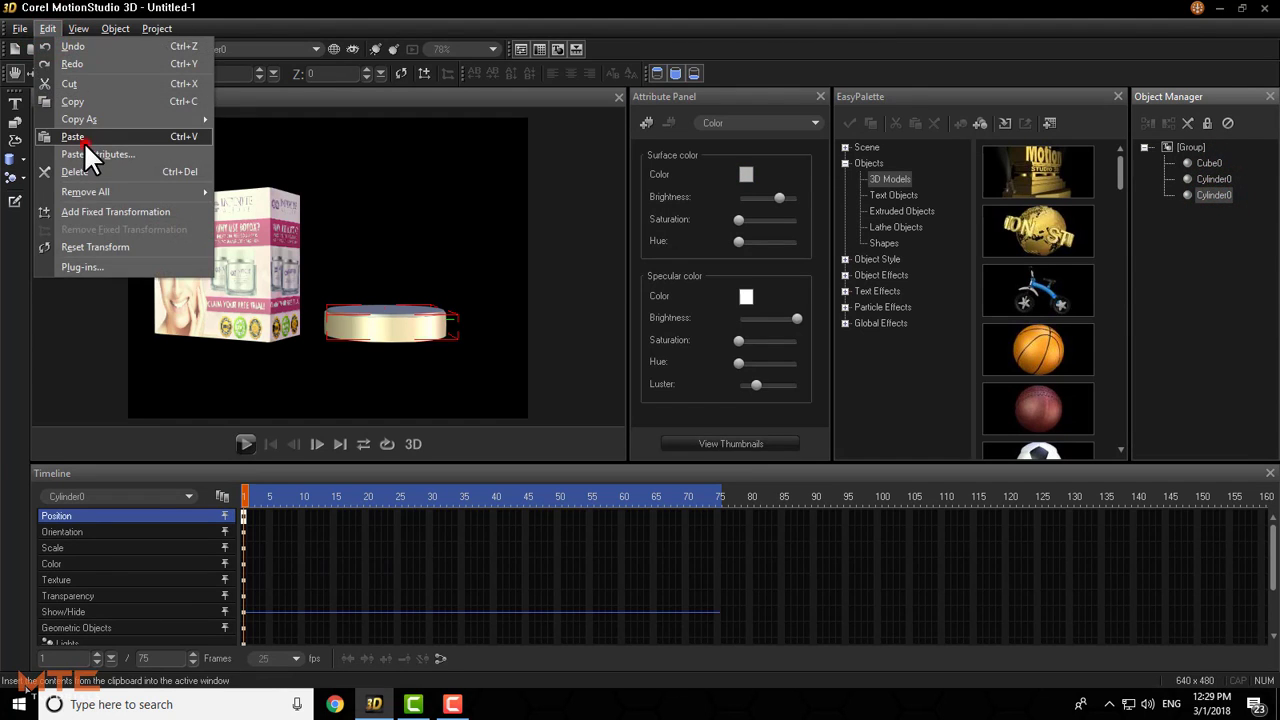
click(83, 141)
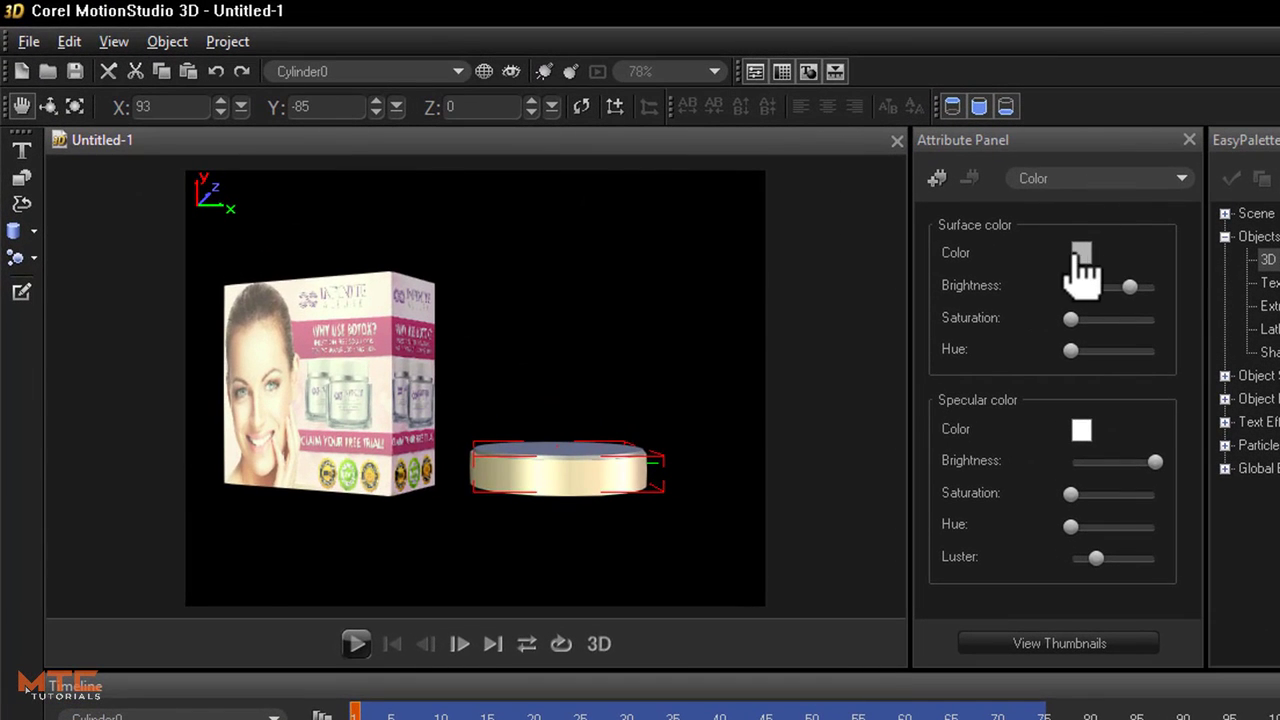
- Set the new duplicate's surface color to light orange and raise it to Y -84
click(1081, 253)
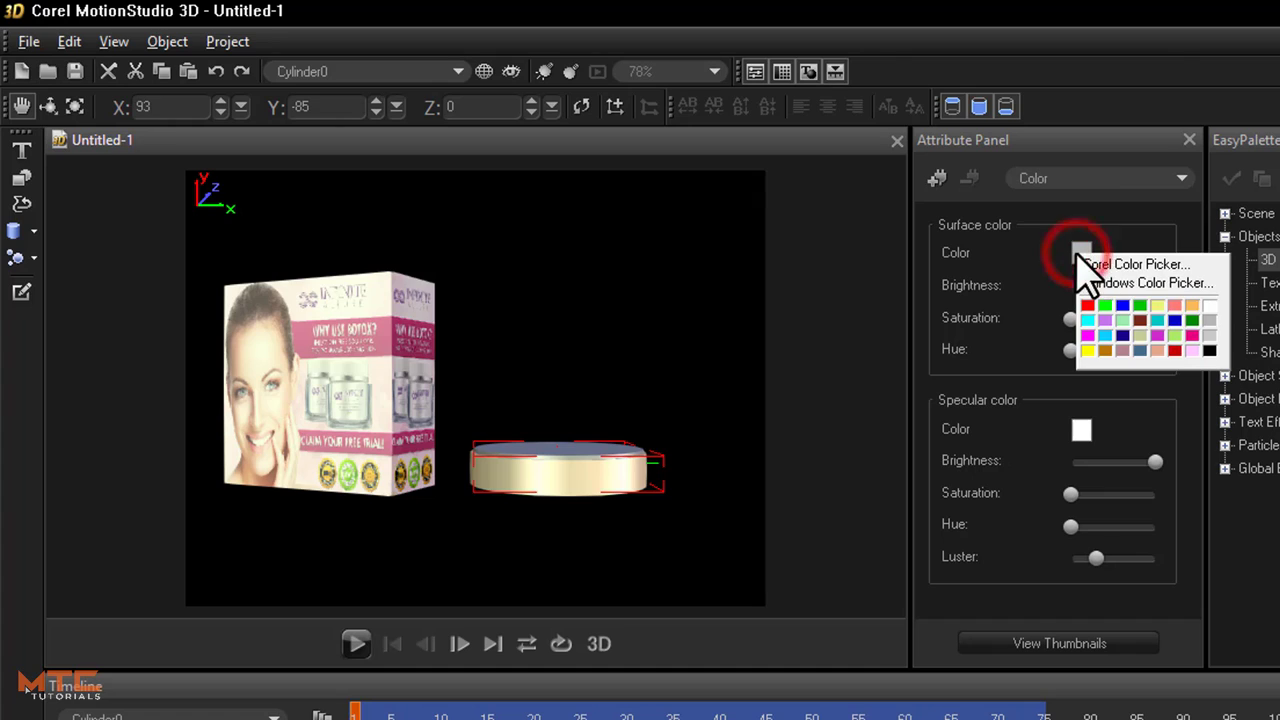
click(1192, 305)
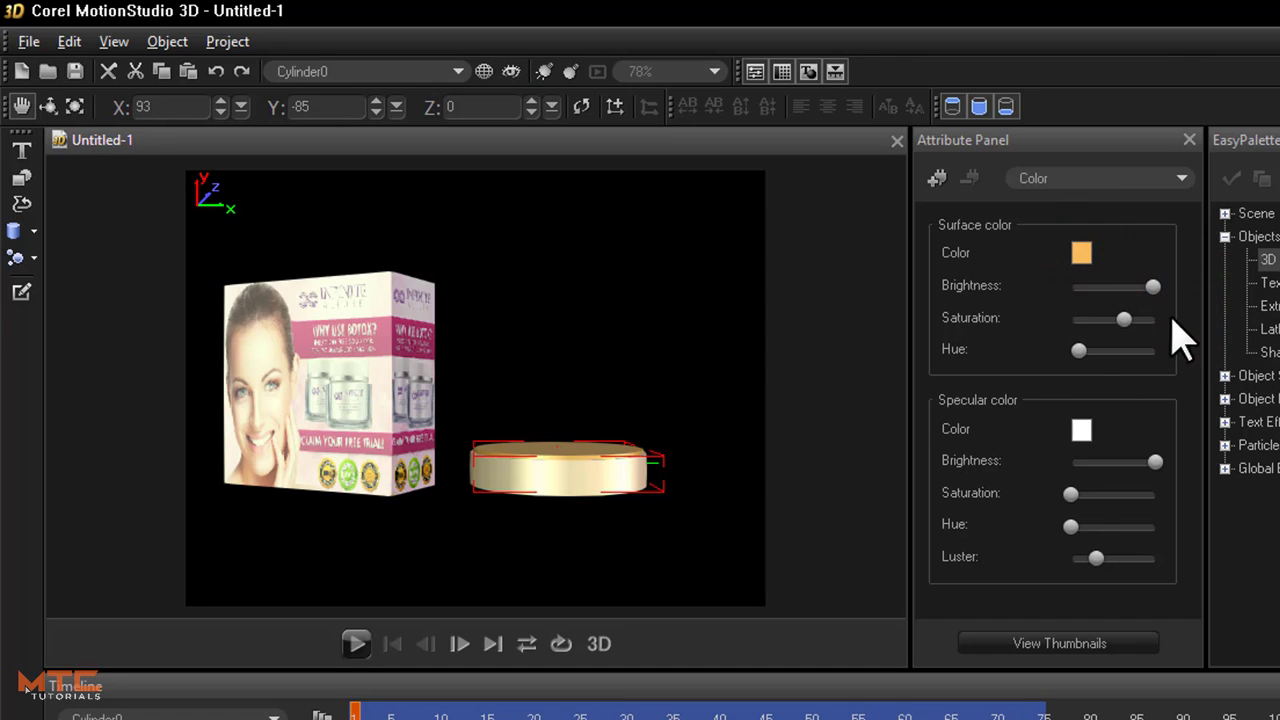
click(376, 103)
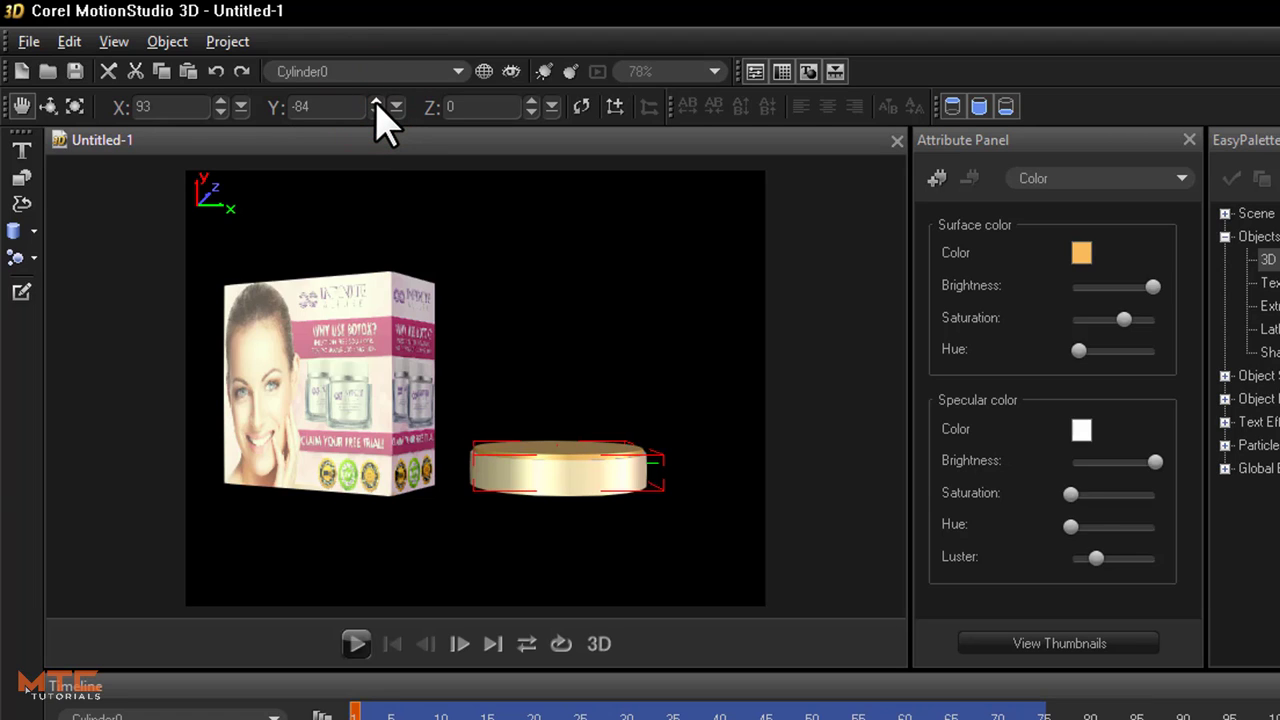
- Resize the orange cylinder to 230 in both X and Z
click(74, 106)
double_click(175, 107)
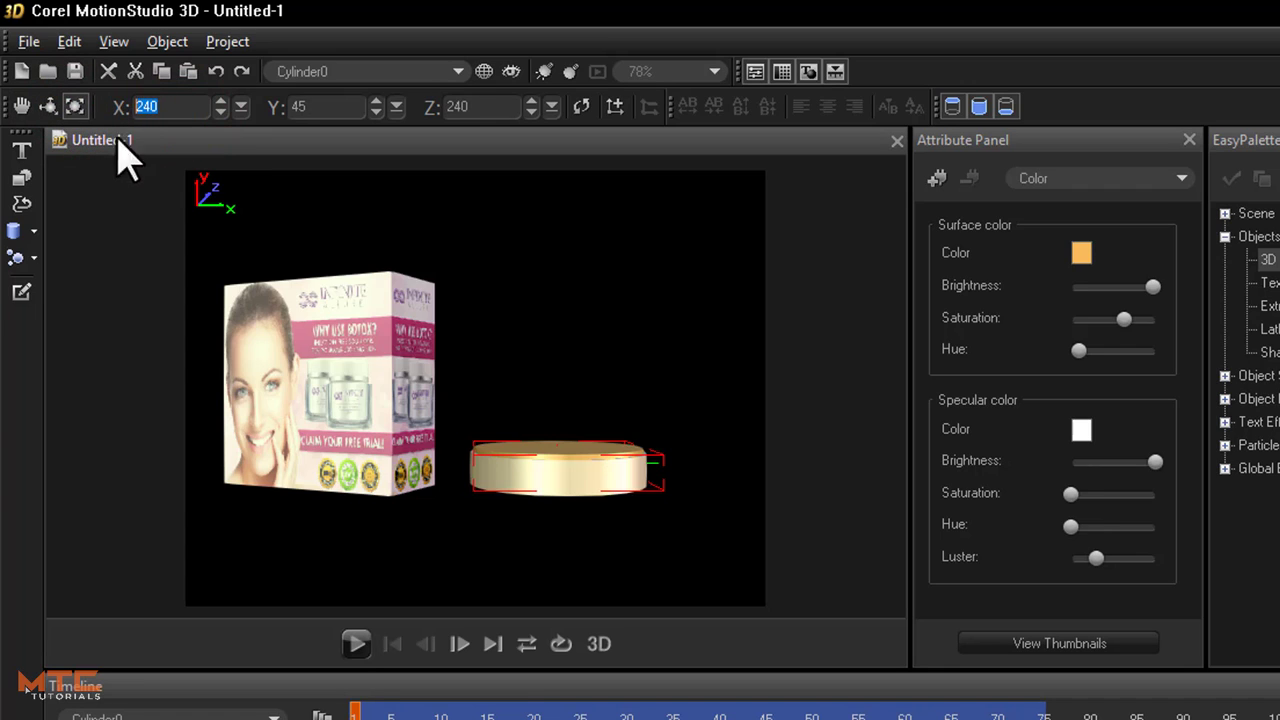
text(230)
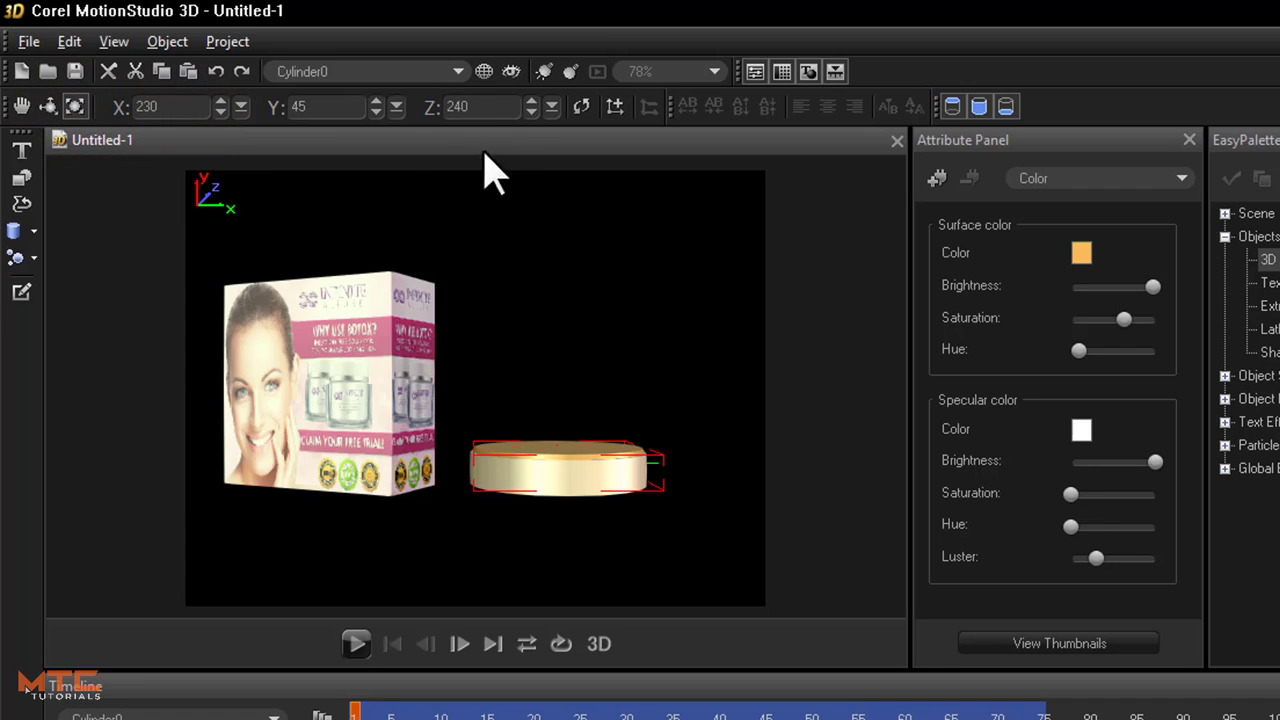
double_click(463, 106)
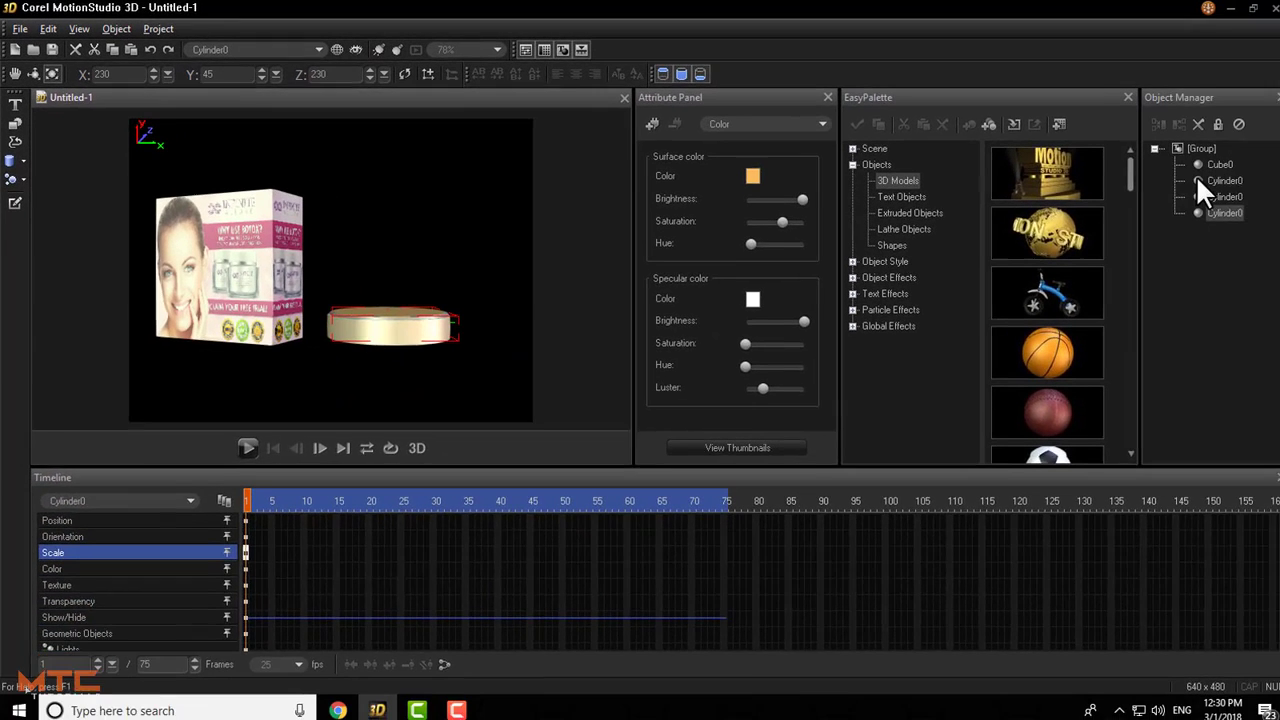
- Select all three cylinders and try rotating them together, undoing the change
click(1279, 257)
ctrl+click(1214, 193)
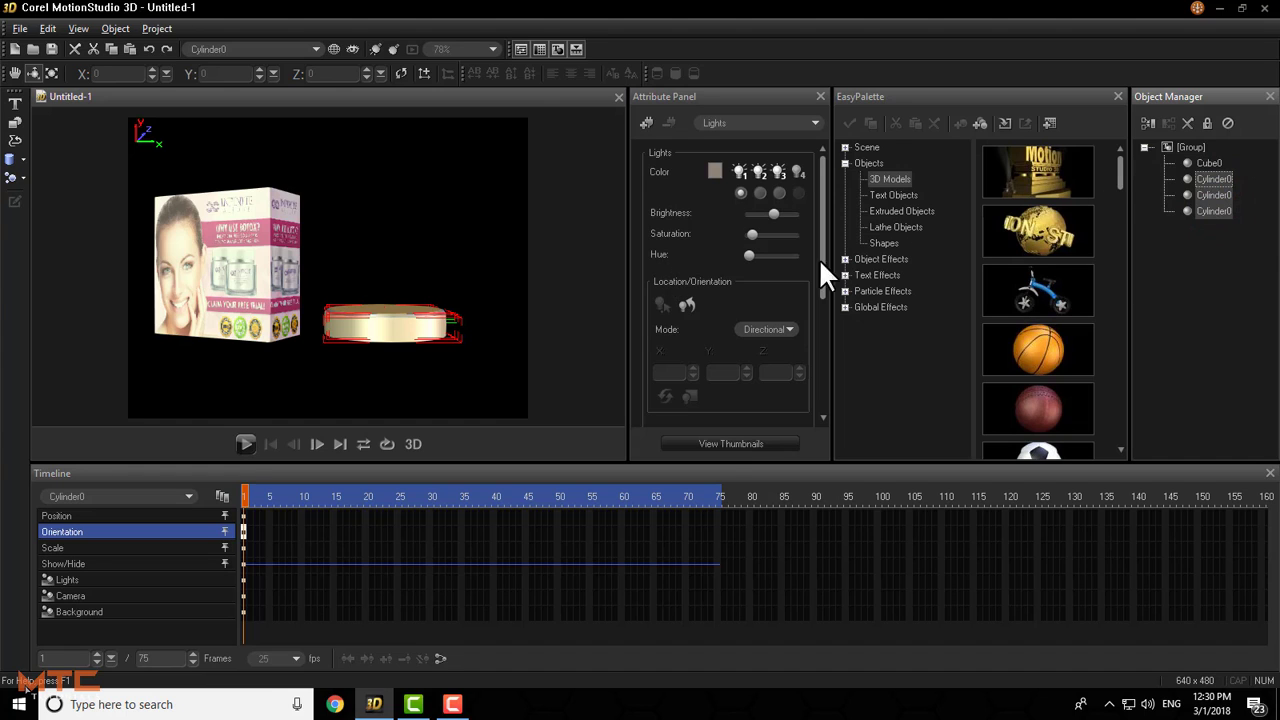
drag(521, 302, 531, 340)
key(ctrl+z)
key(ctrl+z)
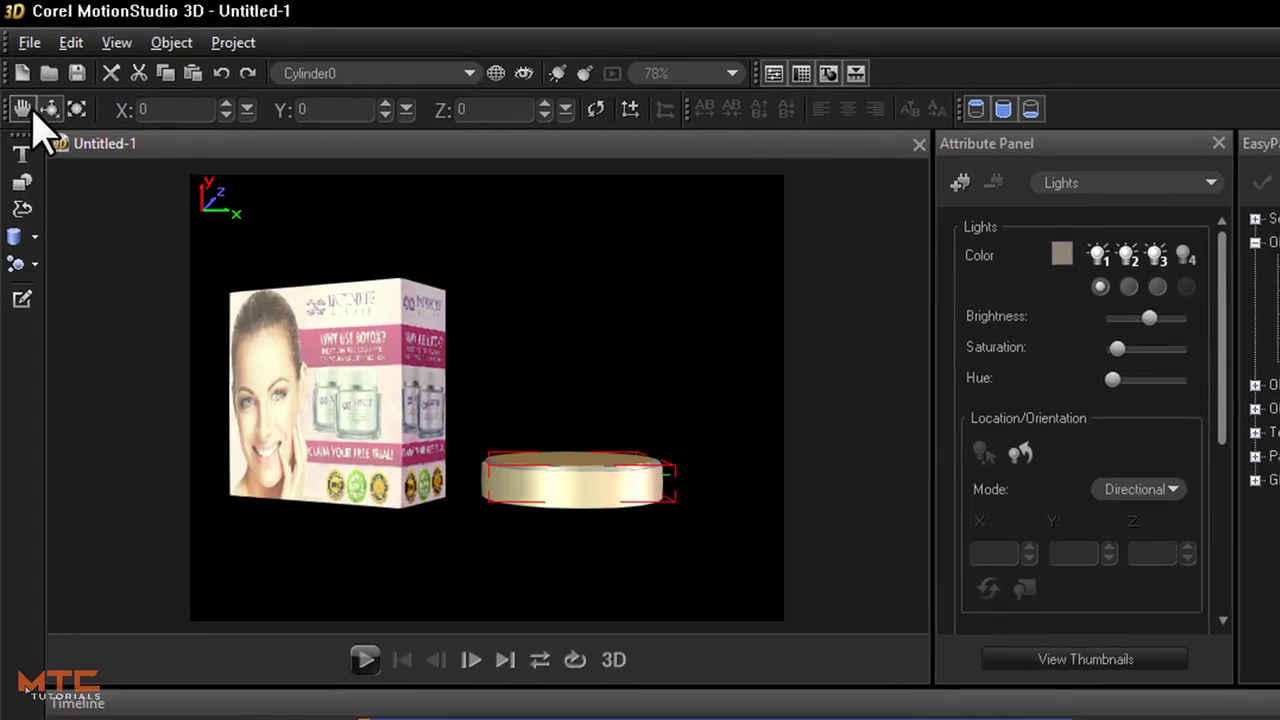
- Apply the TOP bmp image as a texture to the large gold bottom cylinder of the container
click(17, 73)
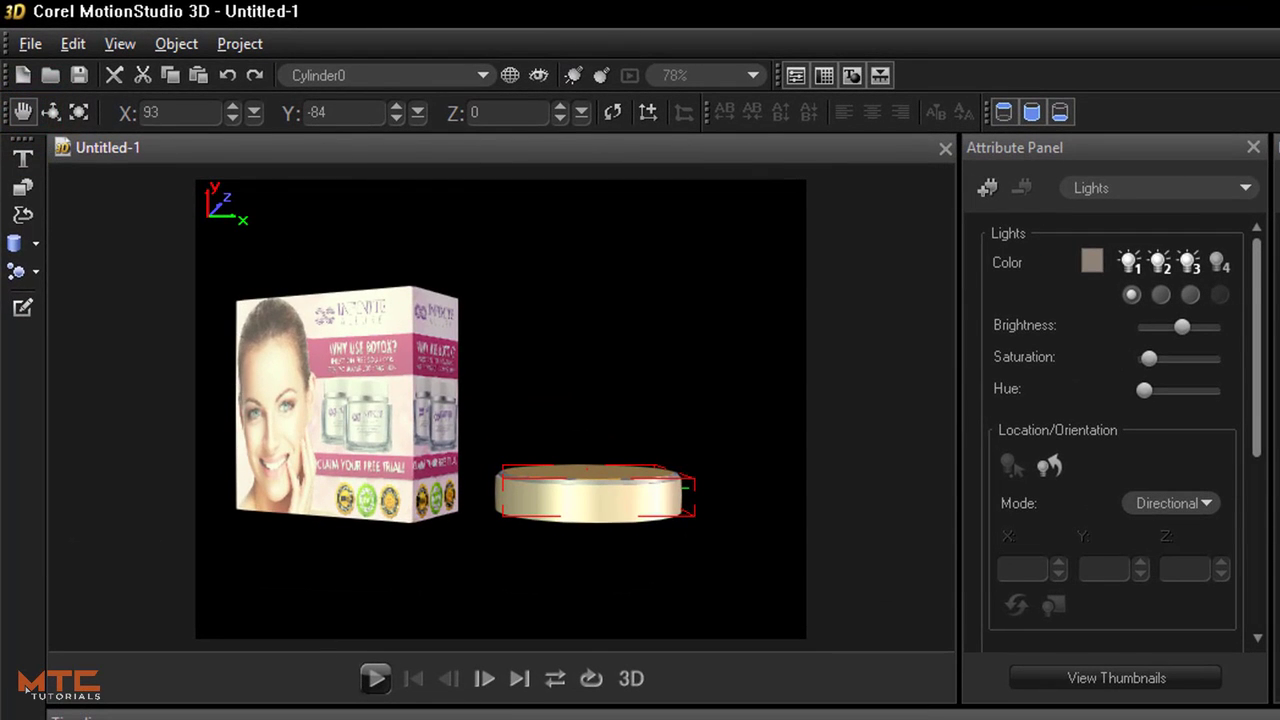
click(588, 503)
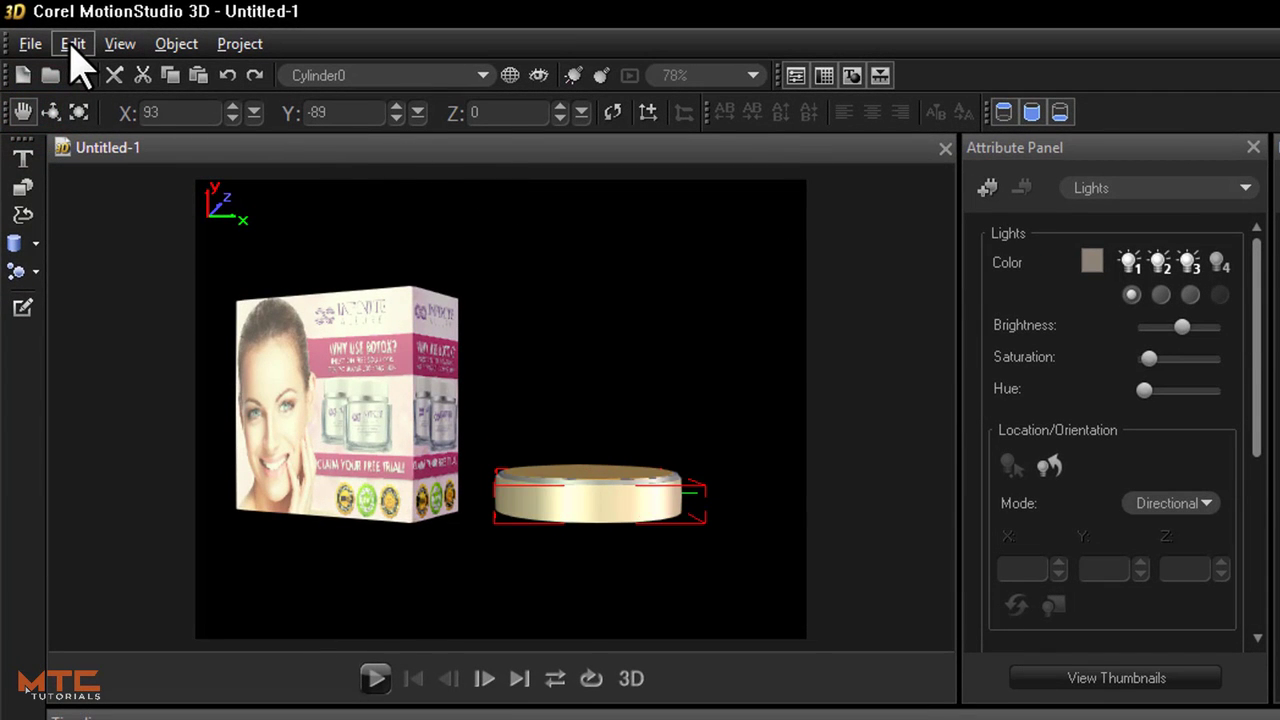
click(1166, 188)
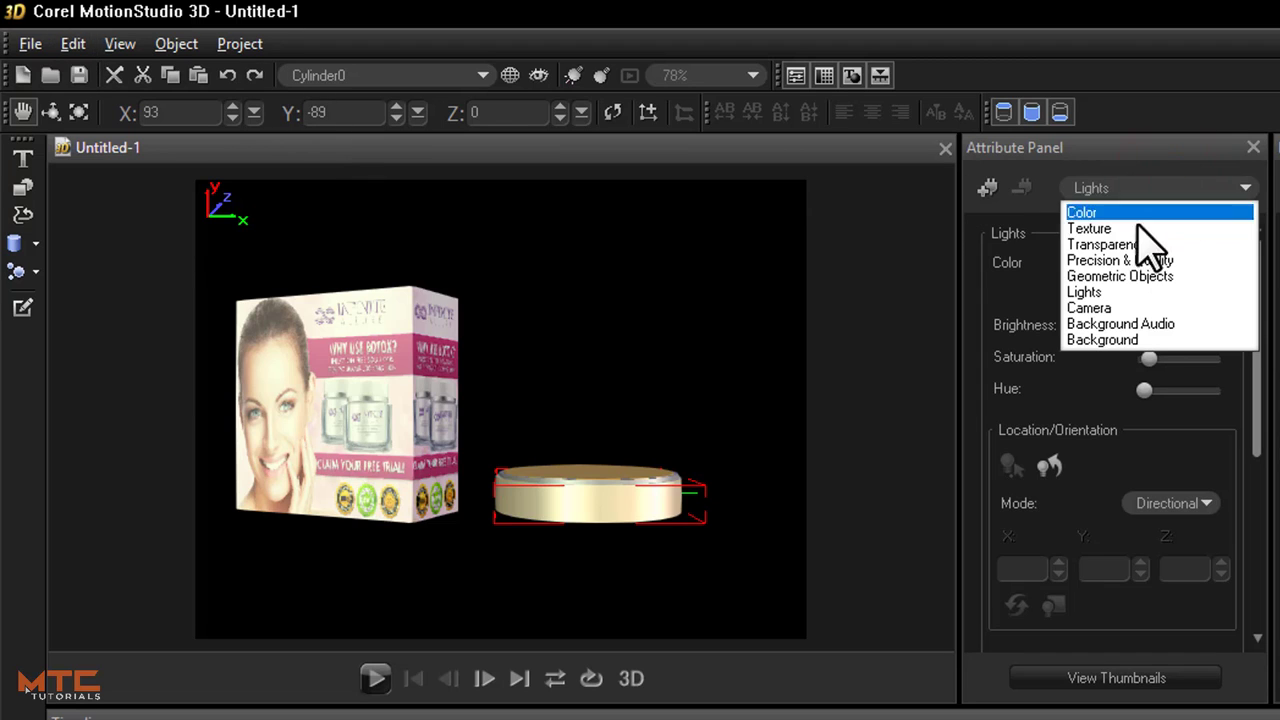
click(1133, 229)
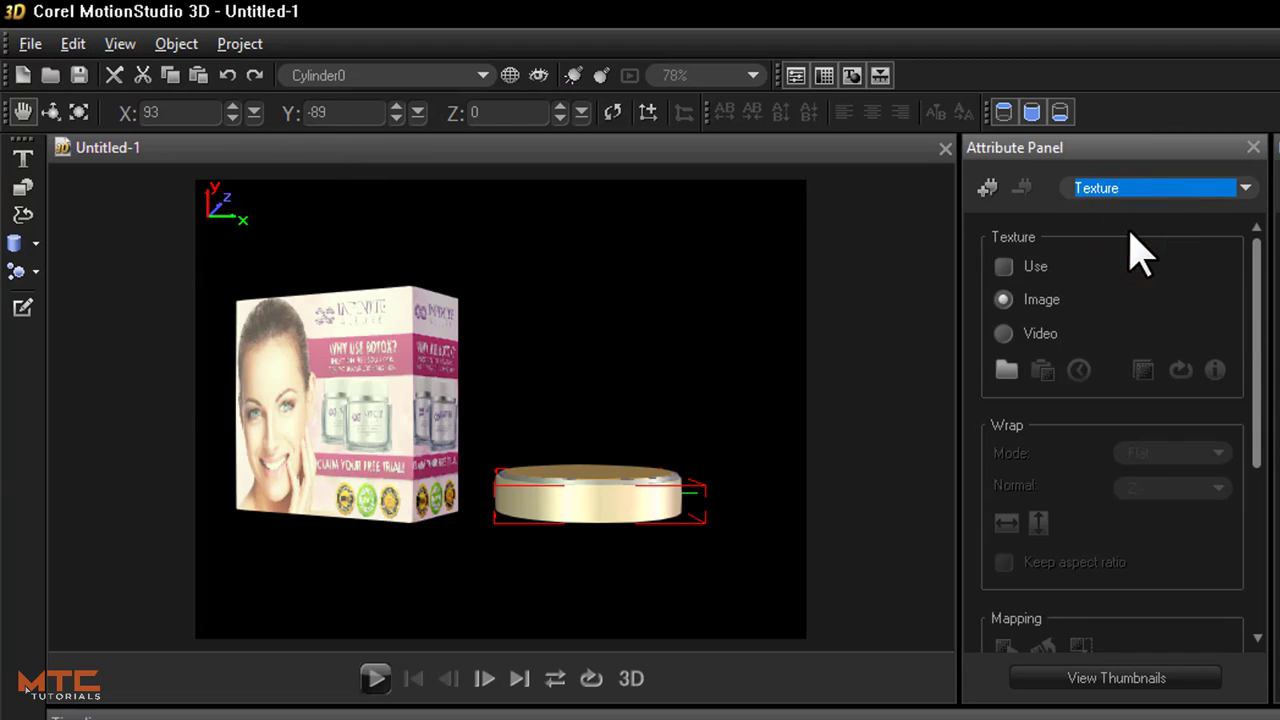
click(1006, 371)
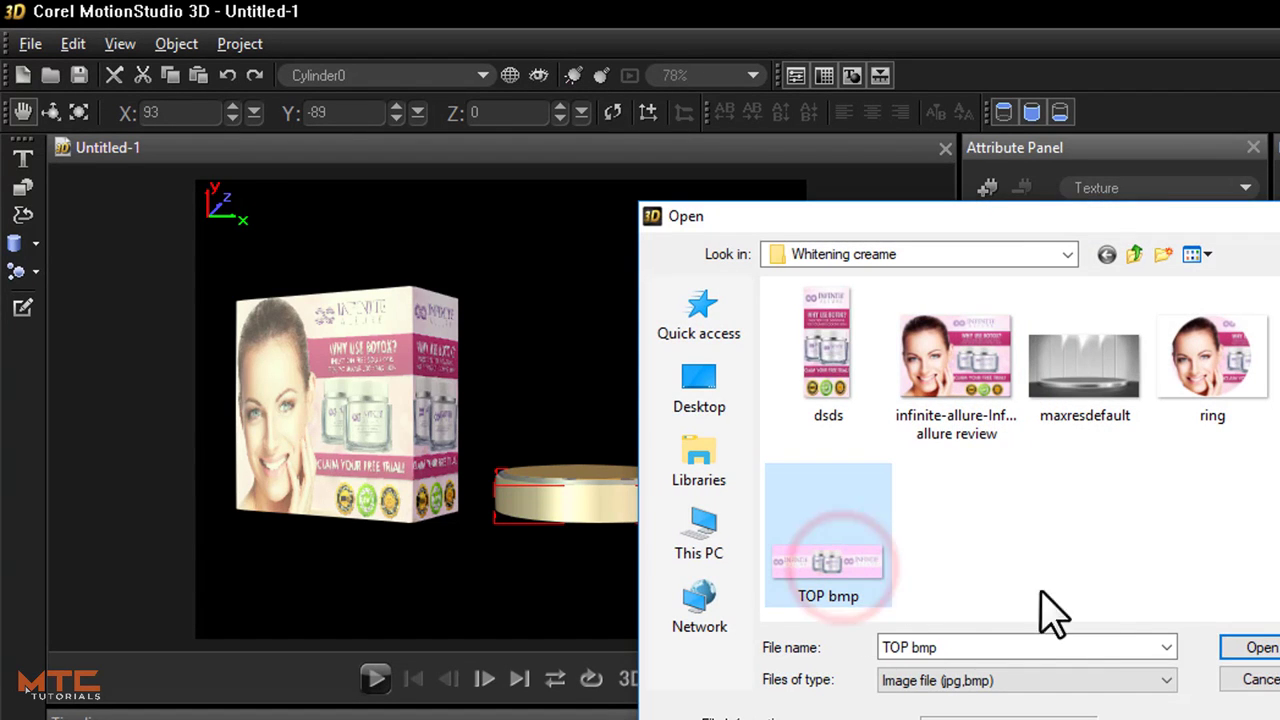
click(1252, 650)
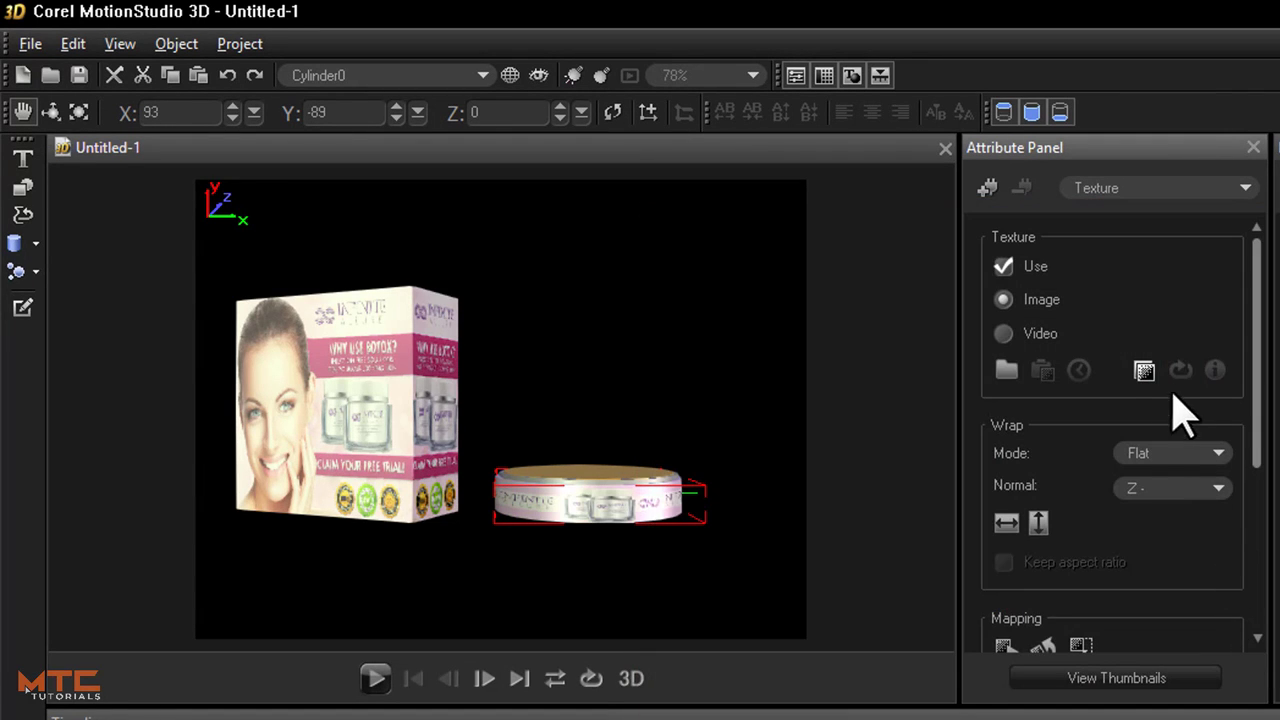
click(1146, 372)
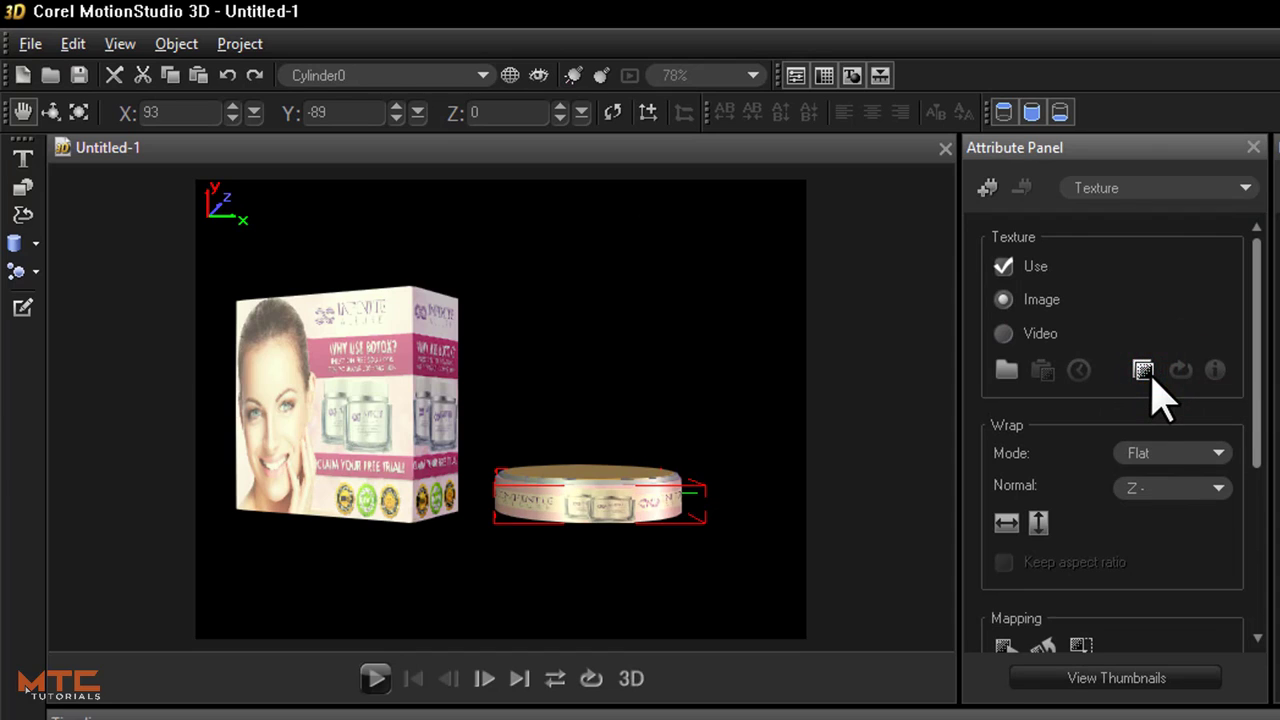
click(1153, 376)
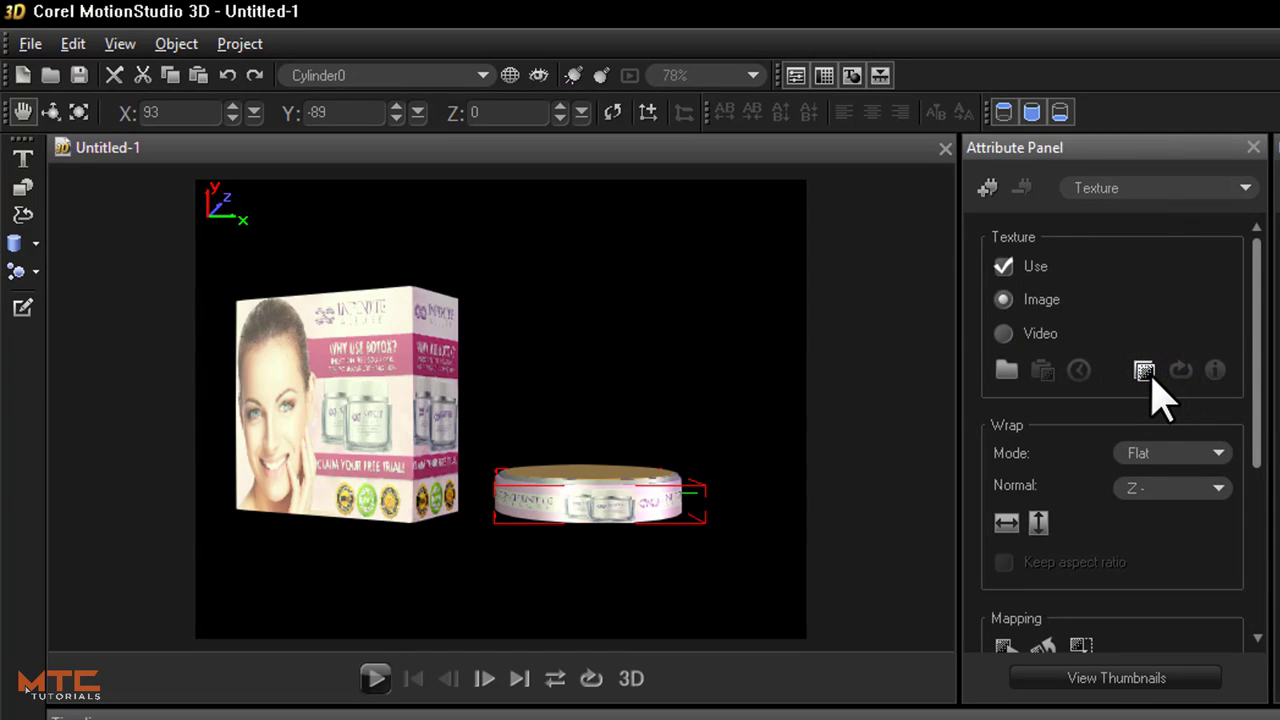
click(1158, 489)
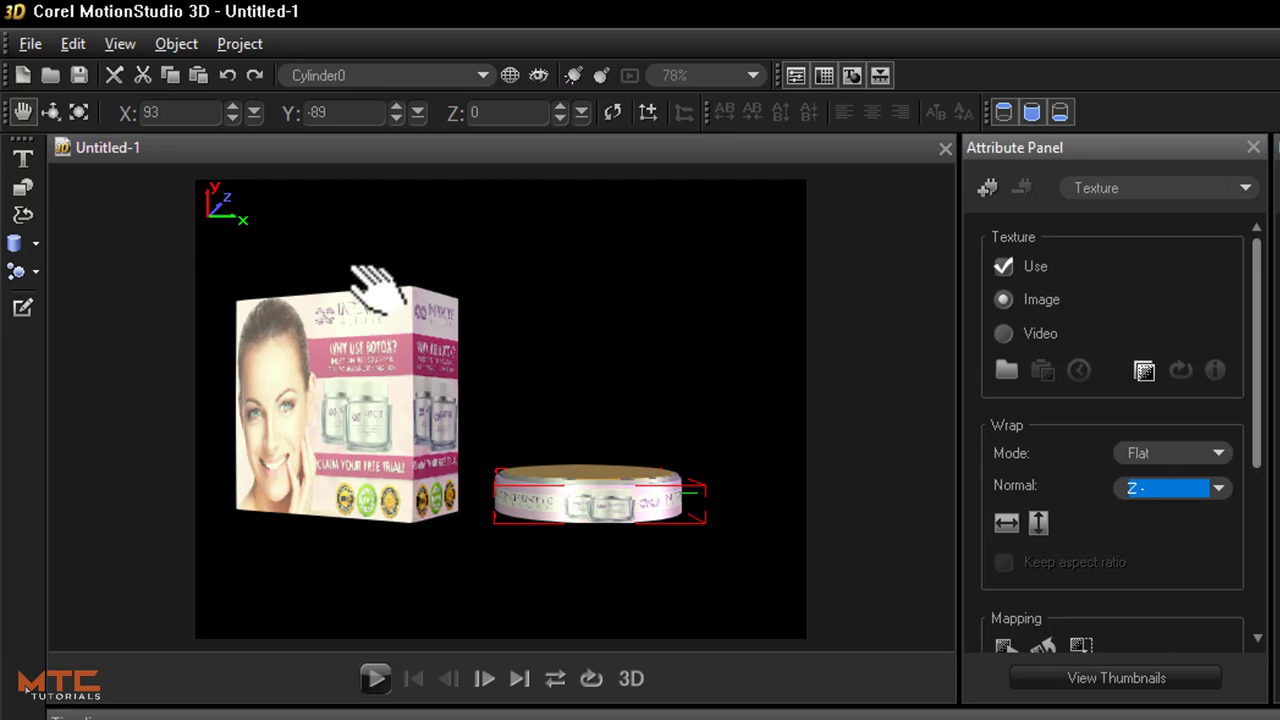
- Copy and paste the textured cylinder, and turn off the texture on the duplicate
click(70, 50)
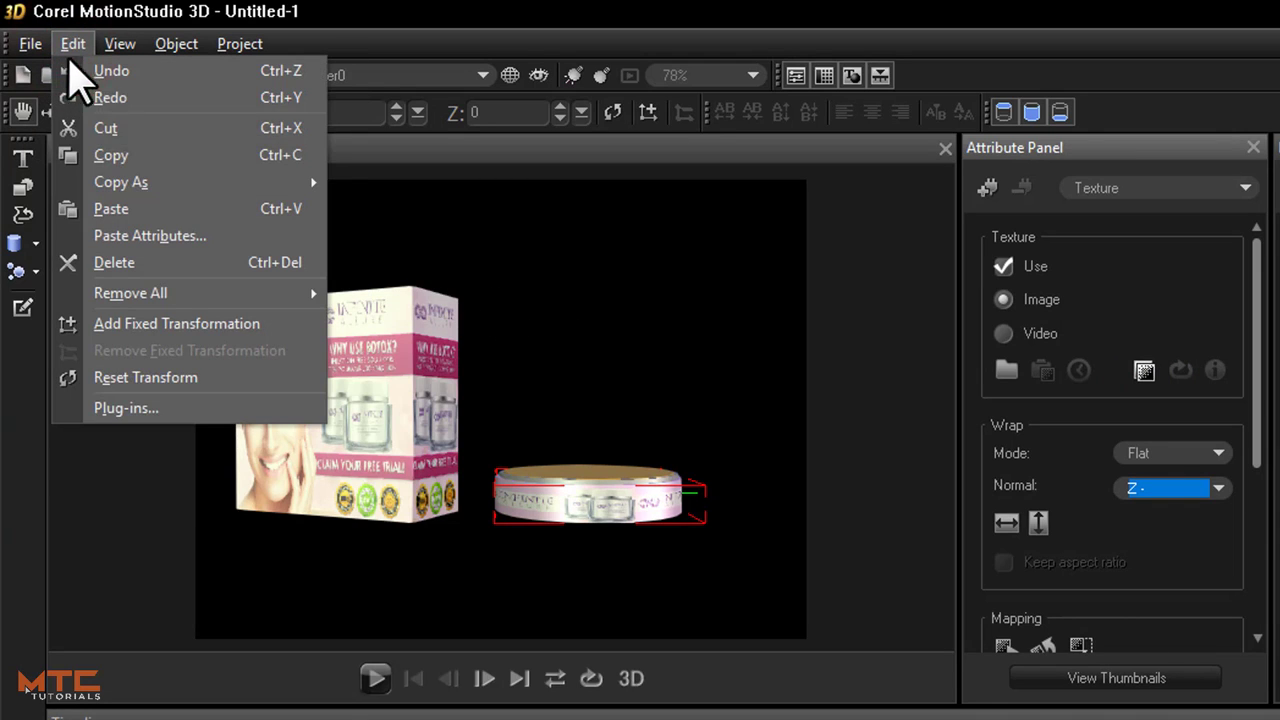
click(158, 156)
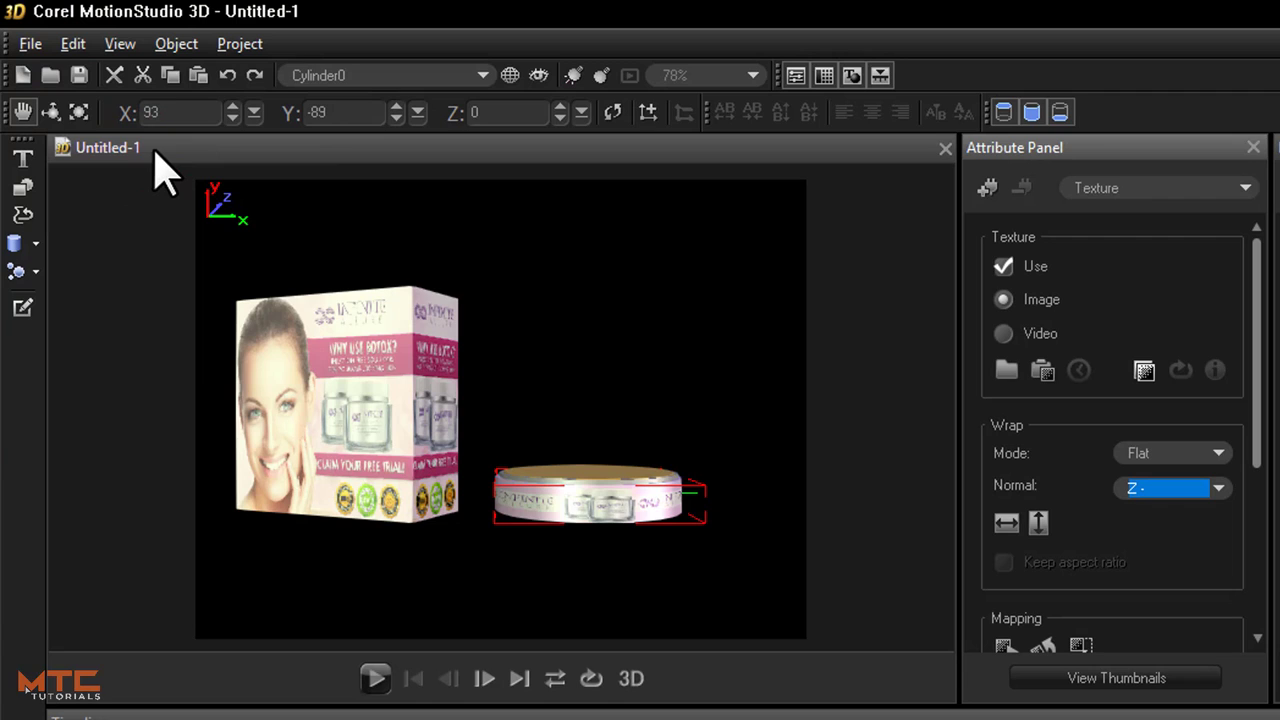
click(76, 48)
click(140, 212)
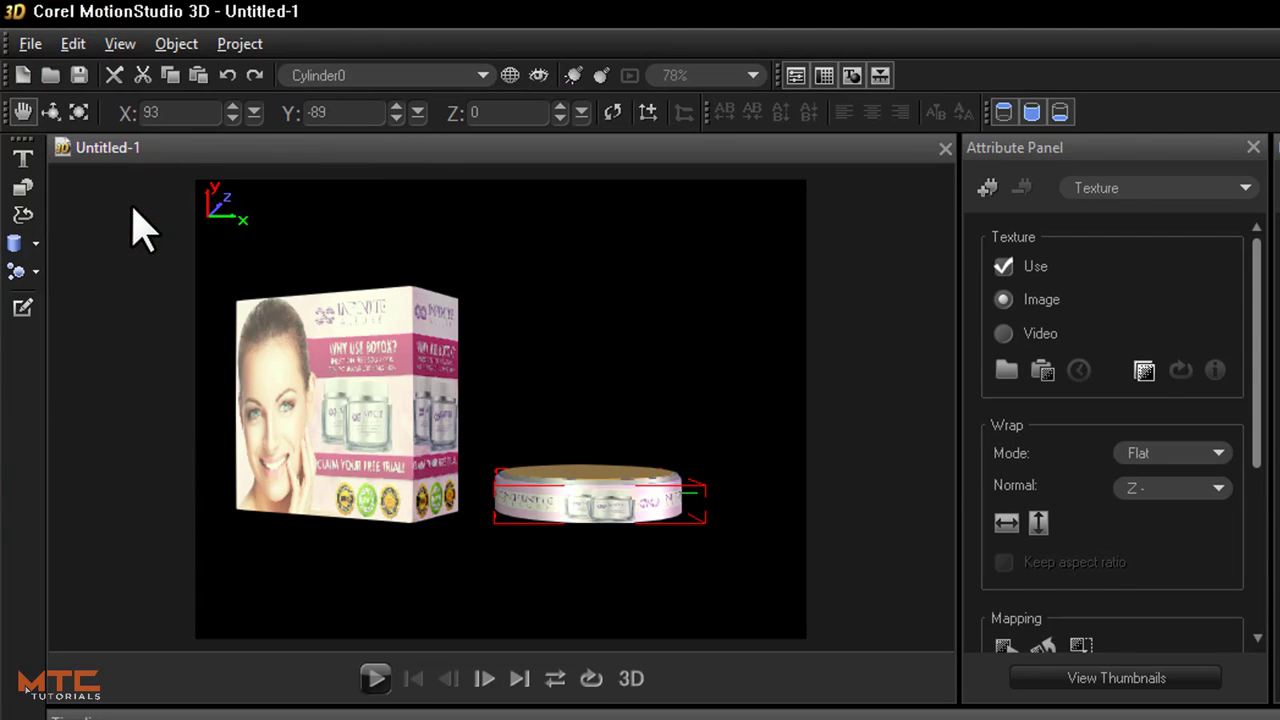
click(1005, 267)
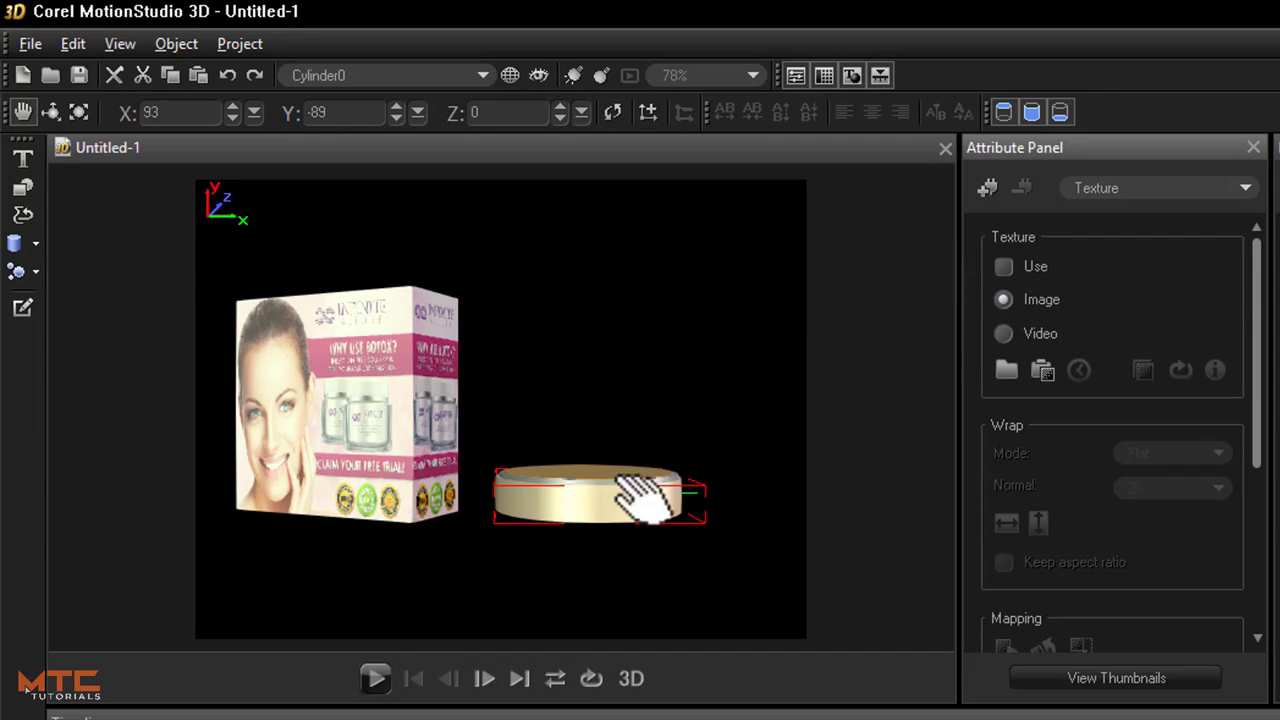
- Raise the untextured duplicate cylinder above the container body to Y -45
click(395, 106)
click(395, 106)
click(395, 106)
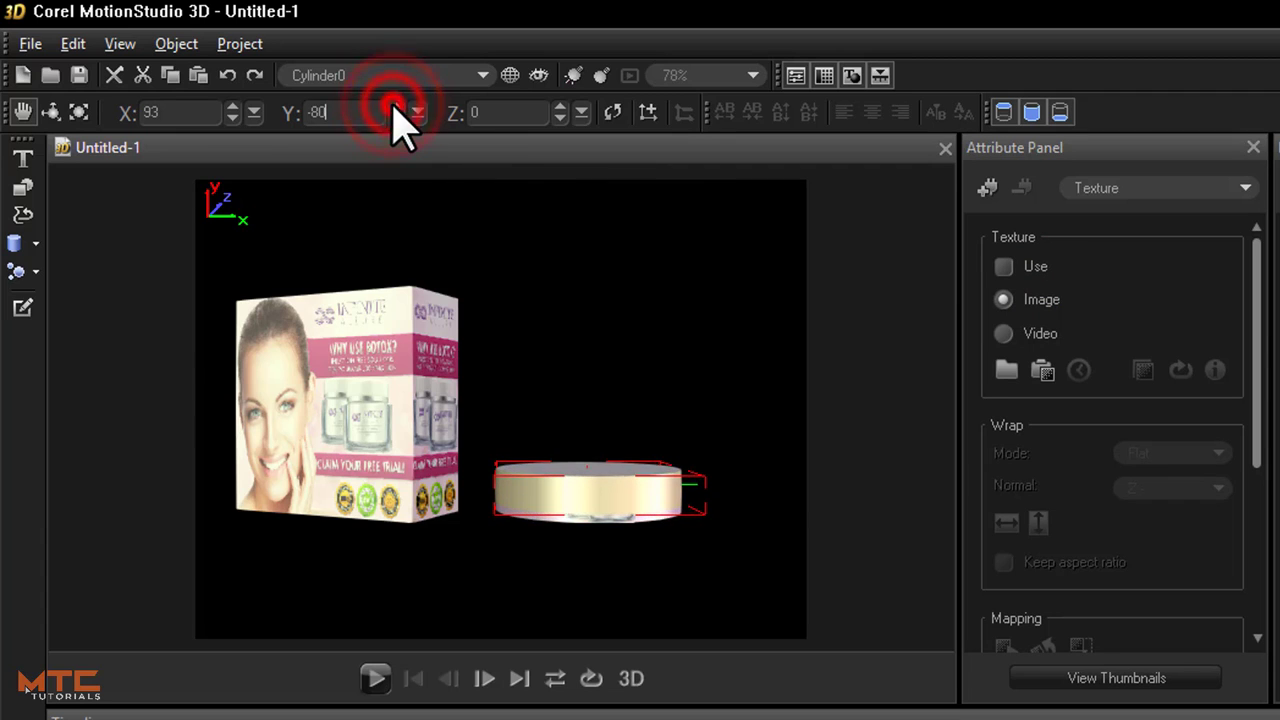
click(395, 106)
click(395, 106)
click(395, 106)
click(395, 106)
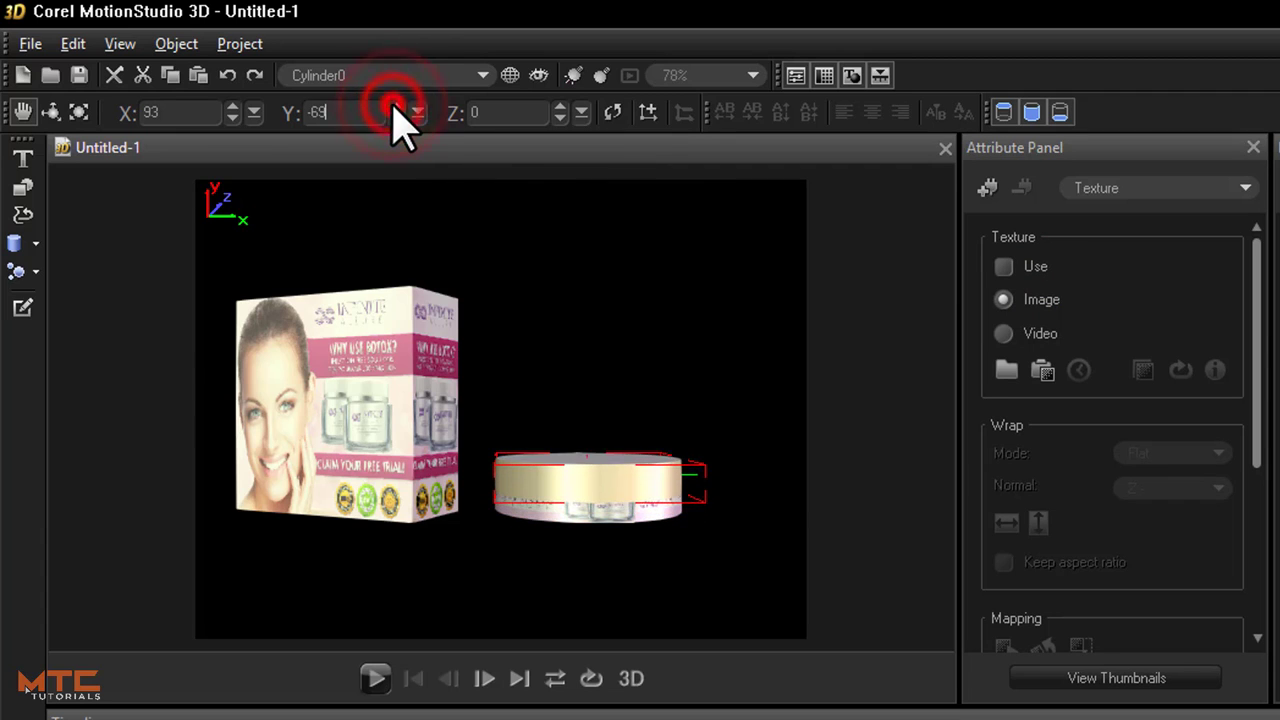
click(395, 106)
click(395, 106)
click(395, 106)
click(395, 106)
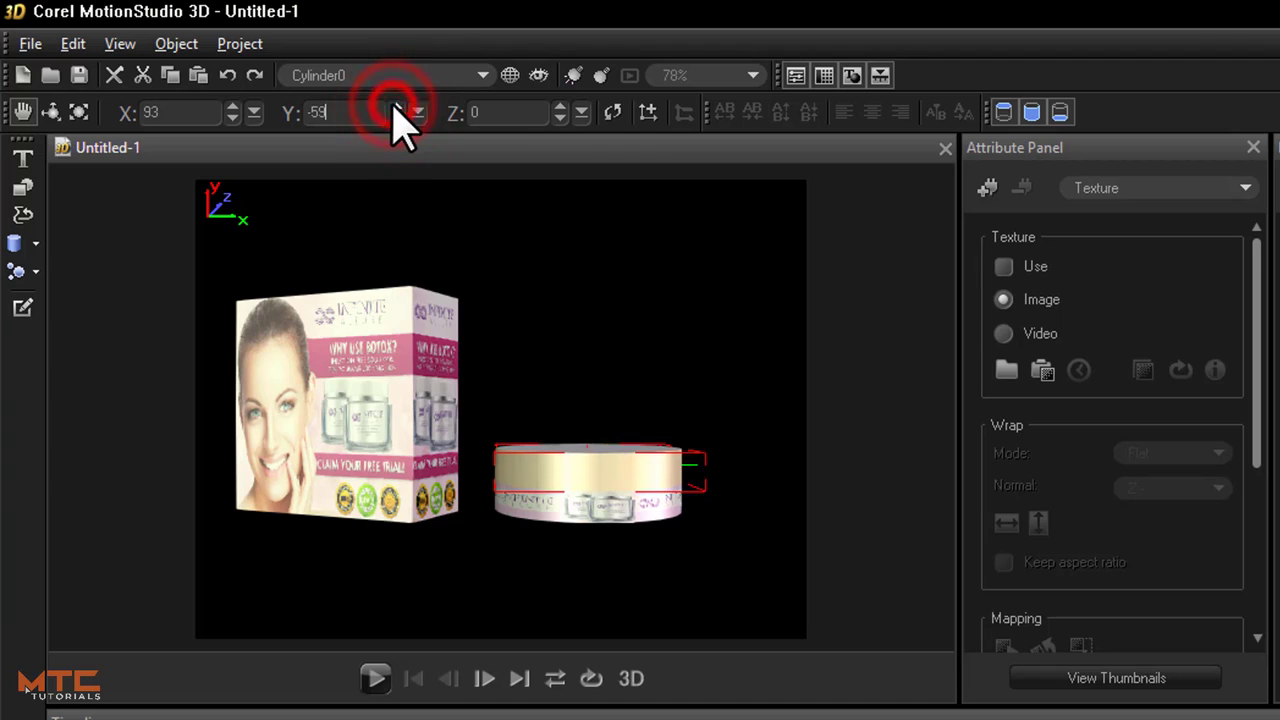
click(395, 106)
click(395, 106)
click(395, 106)
click(395, 106)
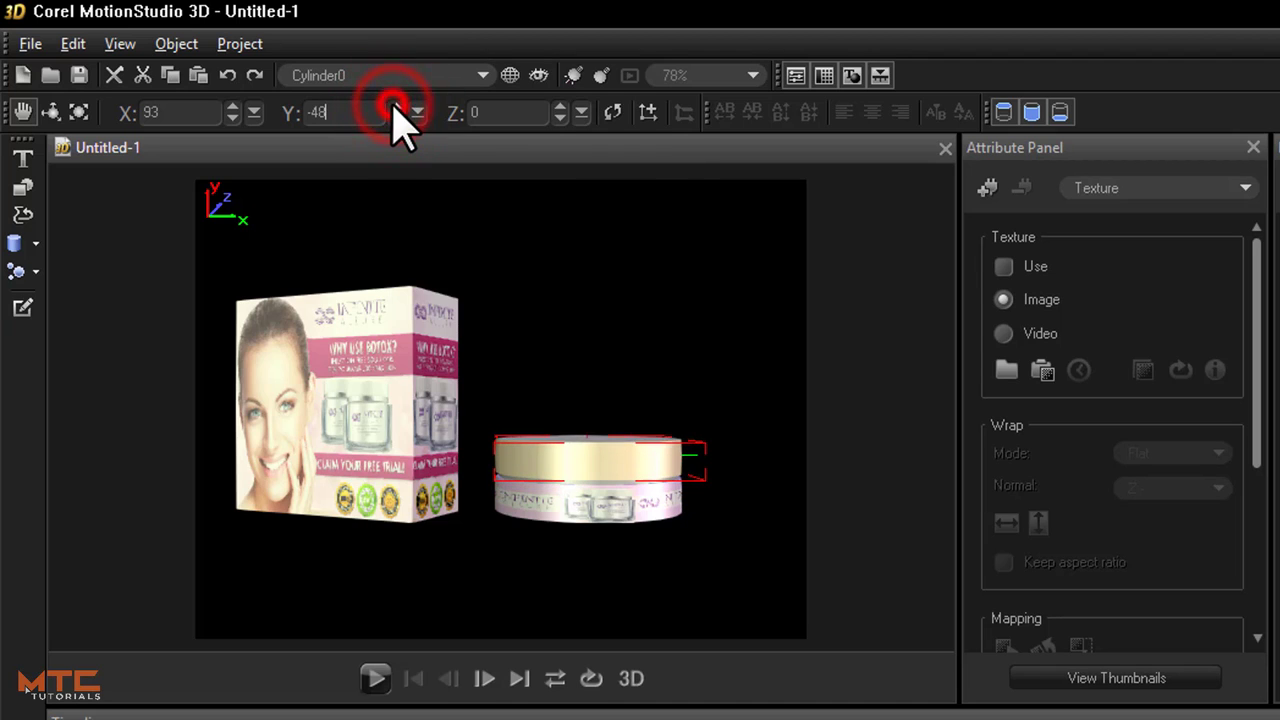
click(395, 106)
click(395, 106)
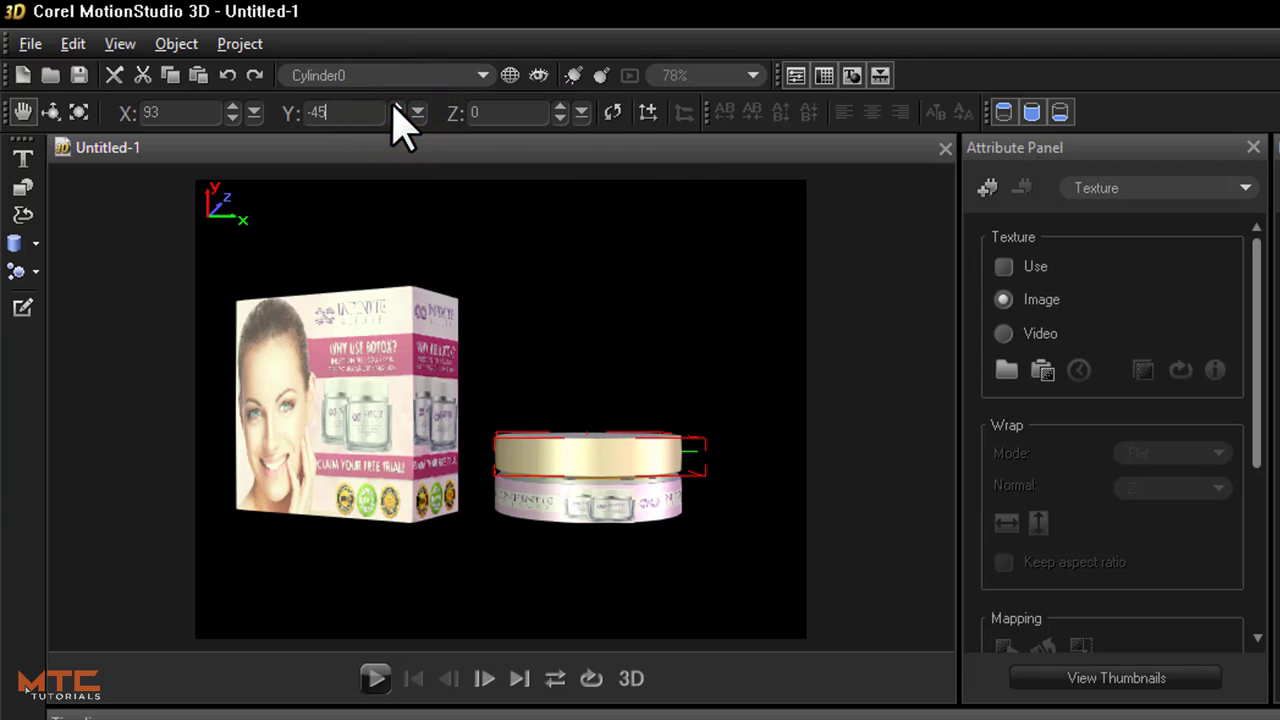
- Set the raised lid cylinder's Y size to 20 and leave only its top surface active for attribute changes
click(80, 111)
double_click(355, 112)
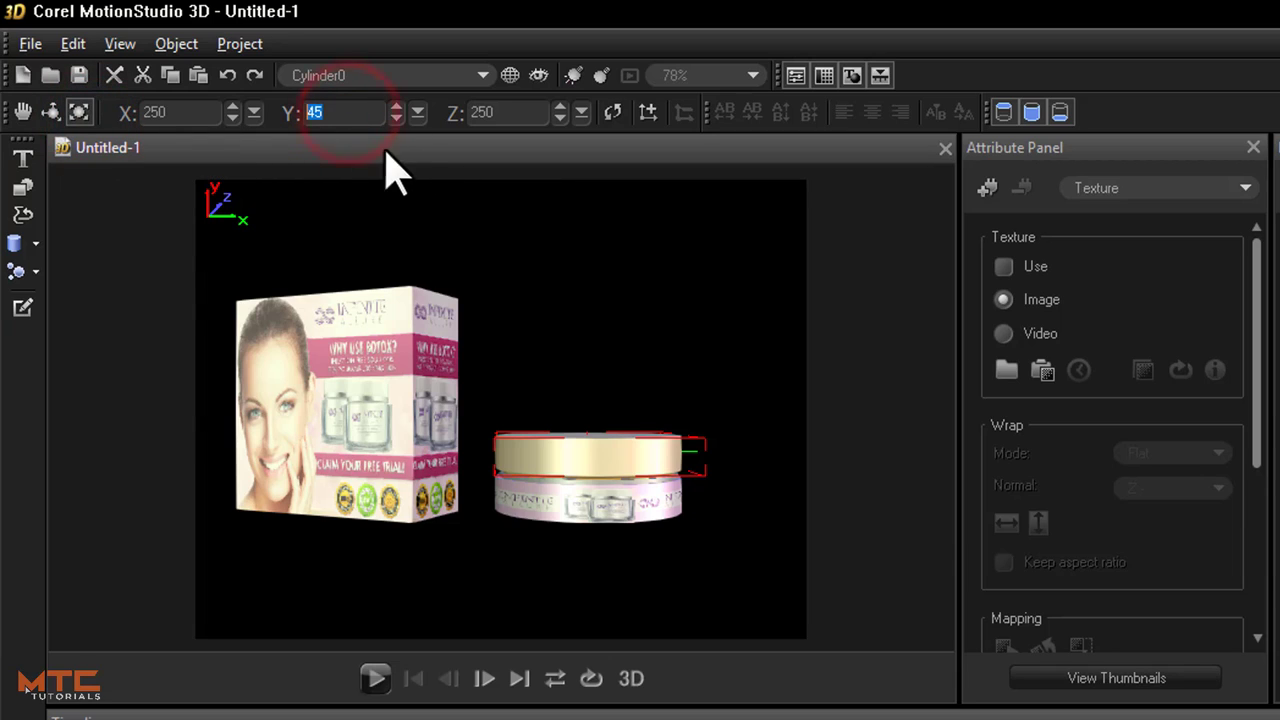
key(Return)
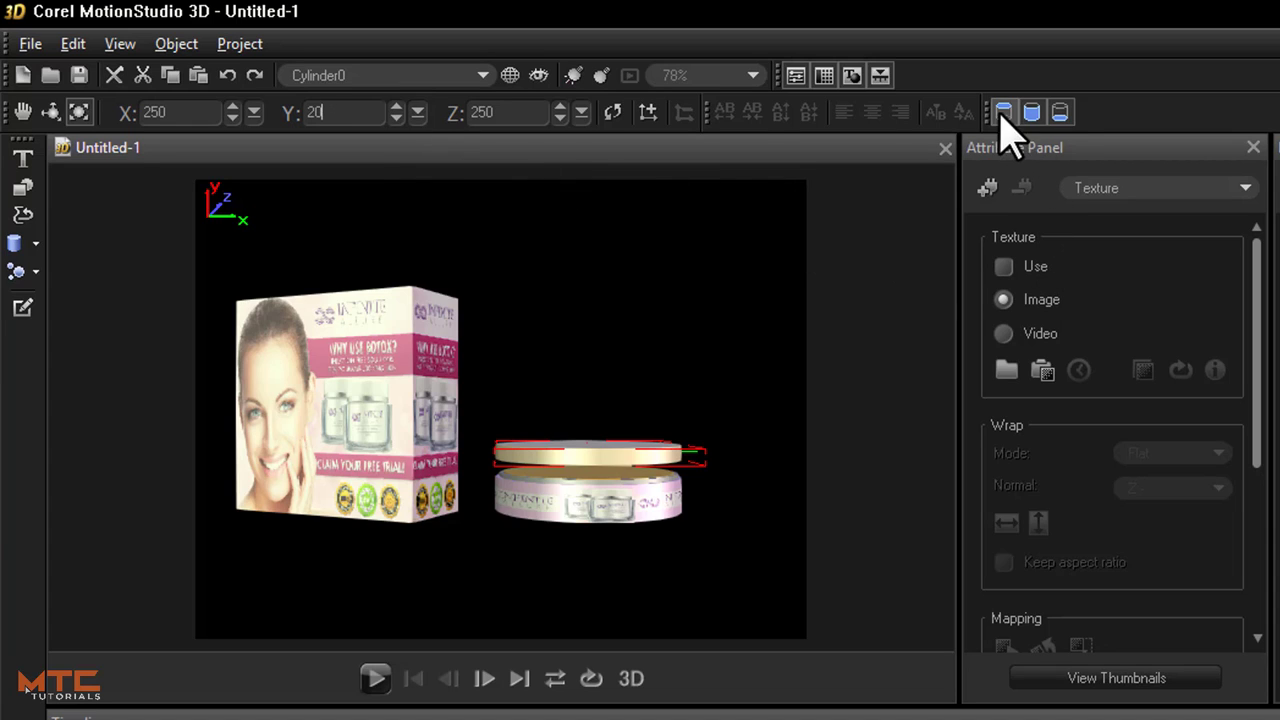
click(1066, 119)
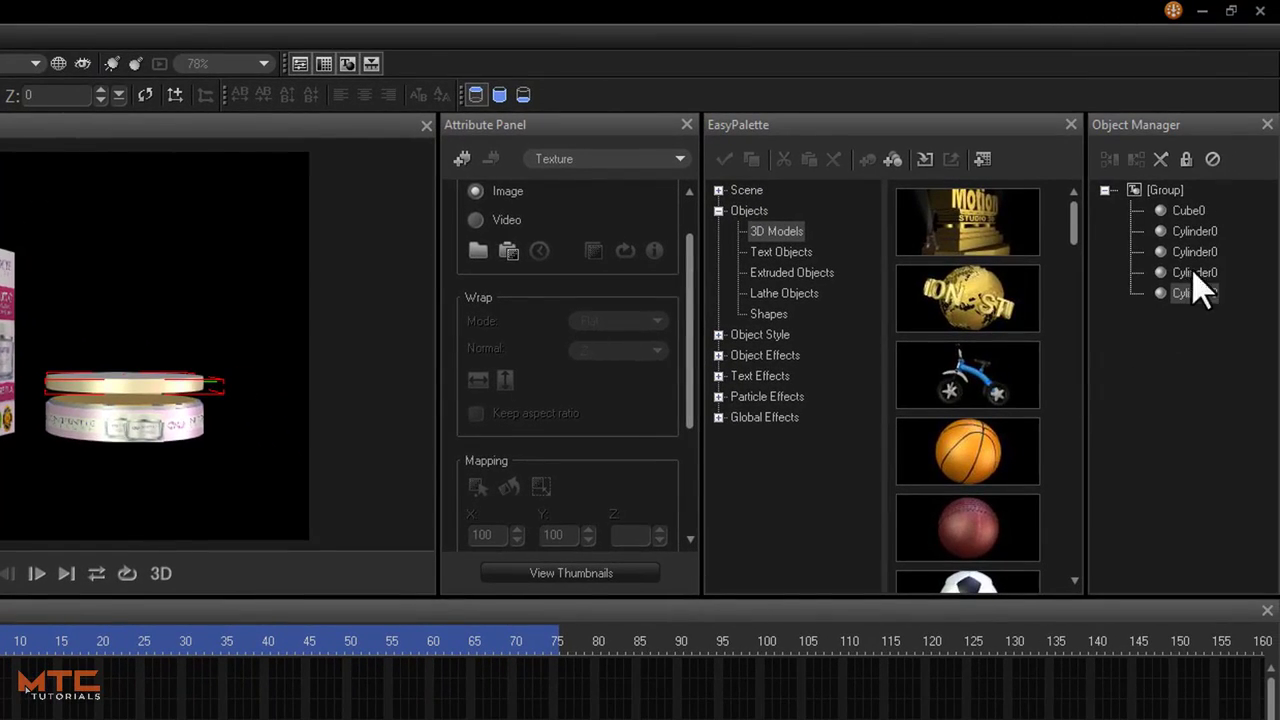
- Move all four cylinders together down to X 79, Y -140, and lower the box to X -179, Y -89
click(1192, 231)
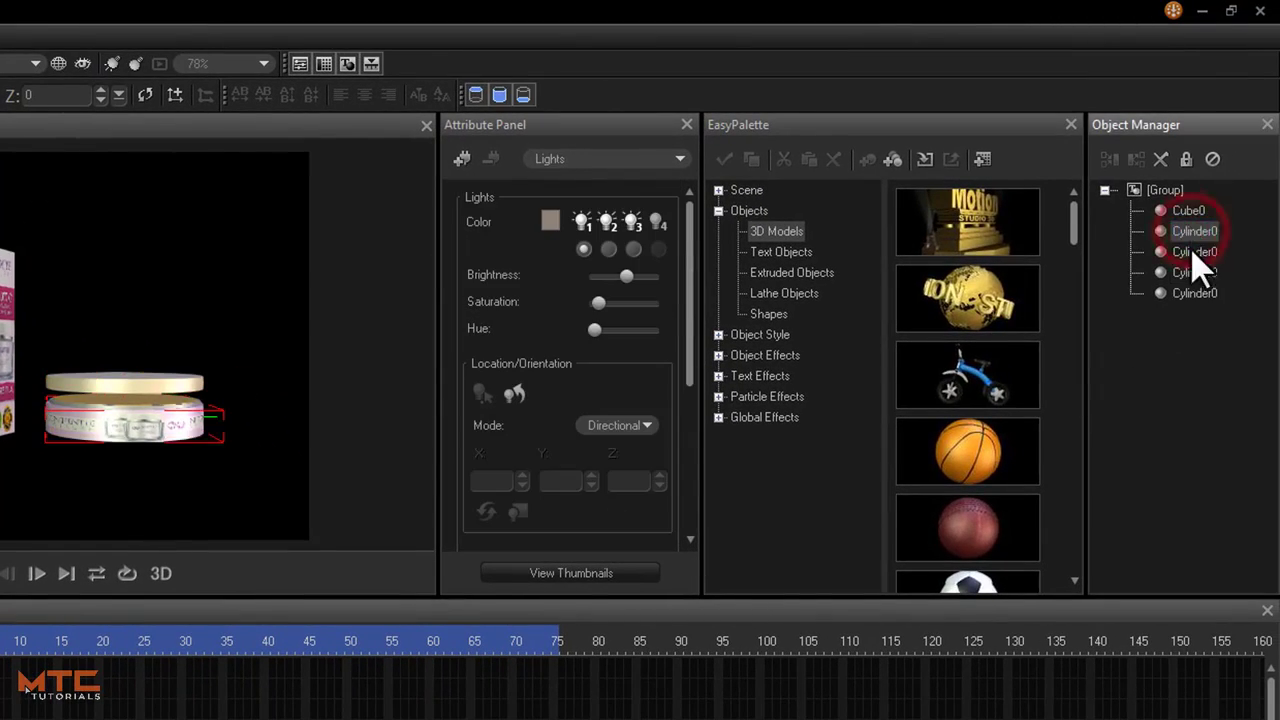
shift+click(1190, 290)
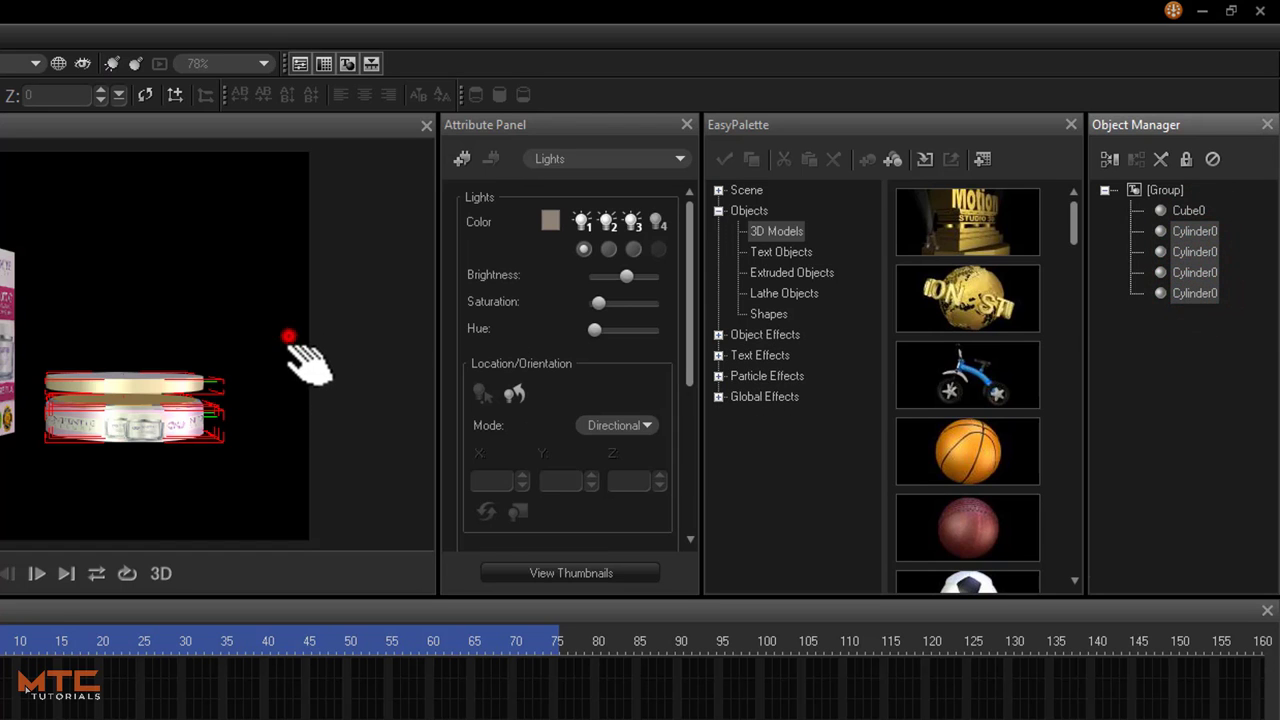
drag(330, 363, 311, 428)
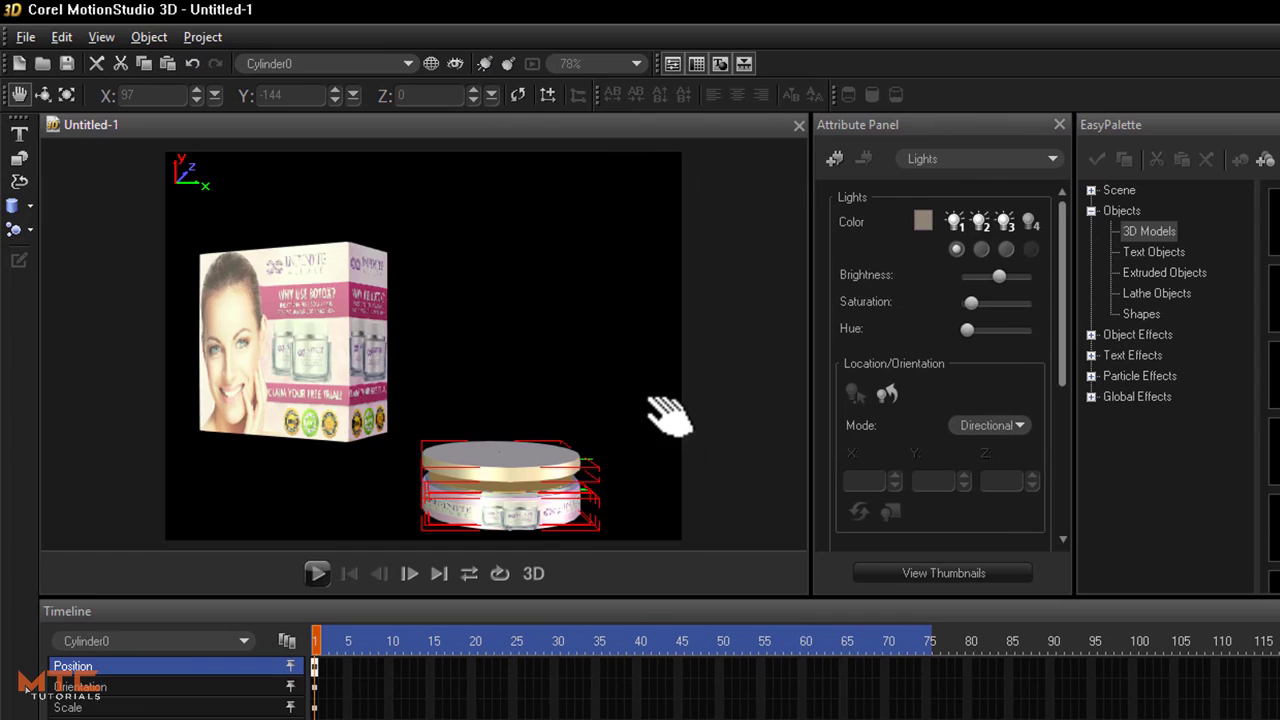
mouse_move(658, 403)
mouse_down()
mouse_move(646, 394)
mouse_move(655, 400)
mouse_up()
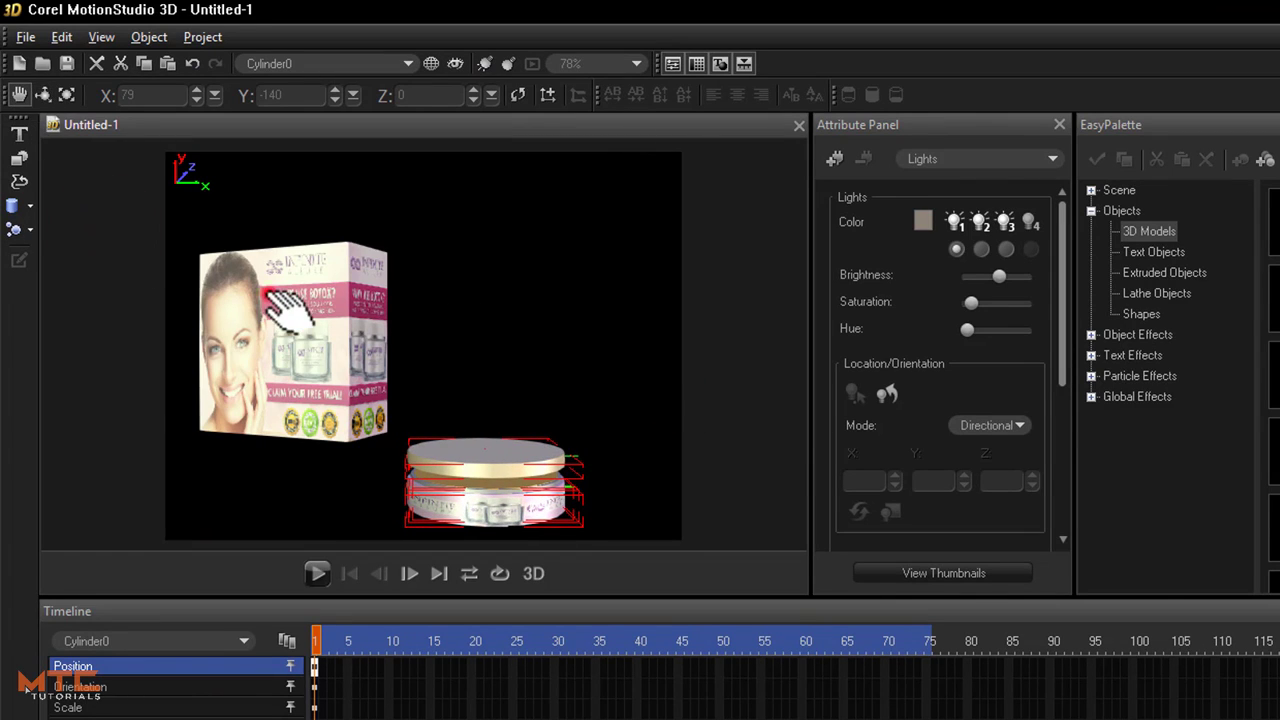
drag(290, 295, 288, 385)
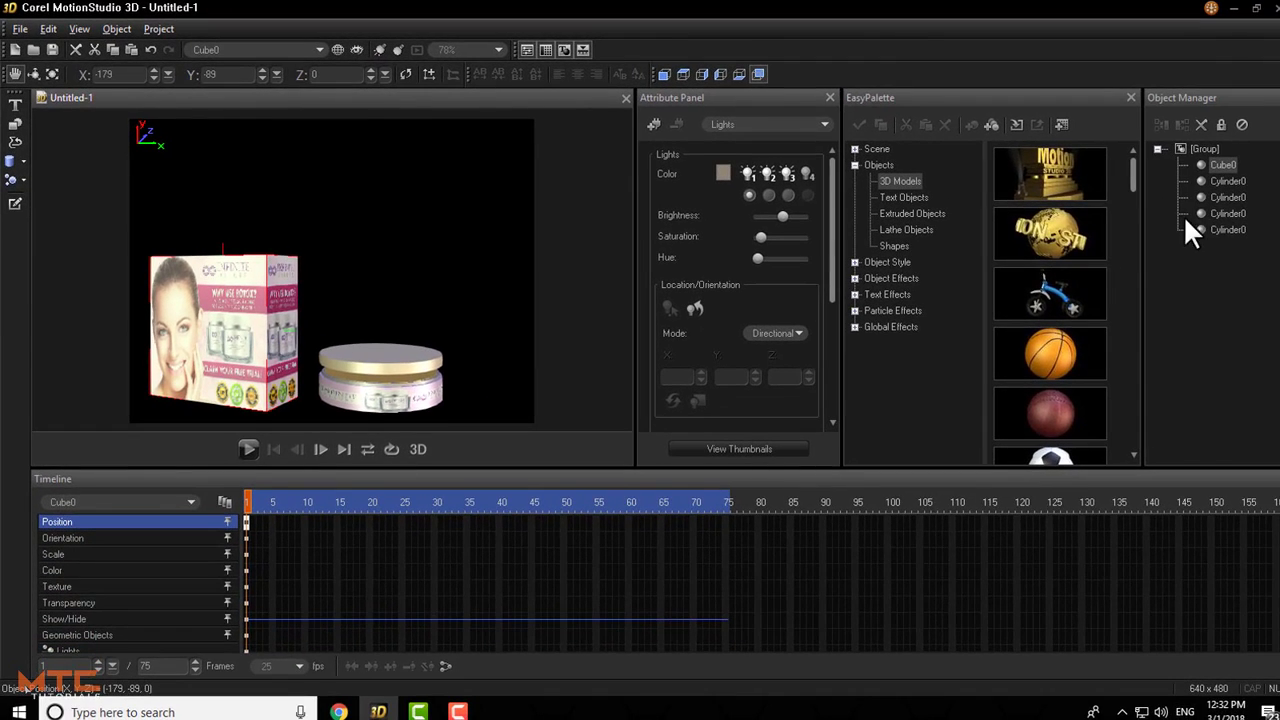
- Apply the ring image as a texture to the top surface of the lid cylinder
click(1276, 241)
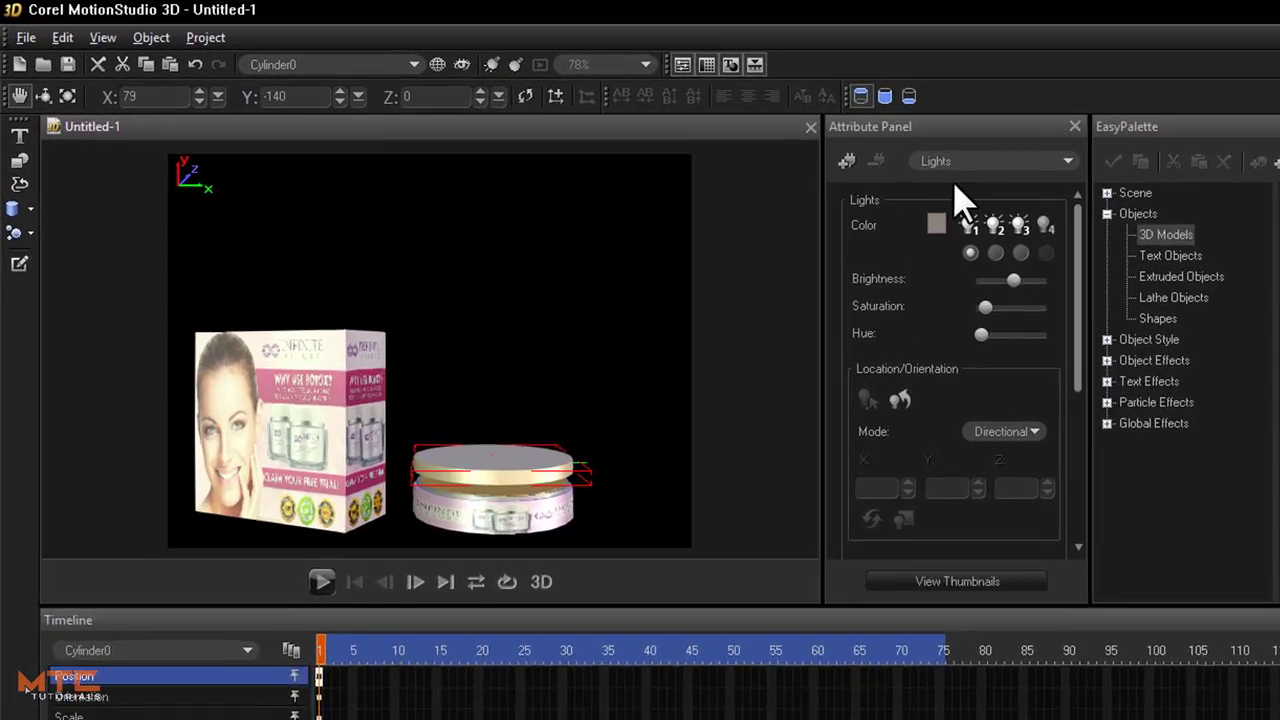
click(975, 161)
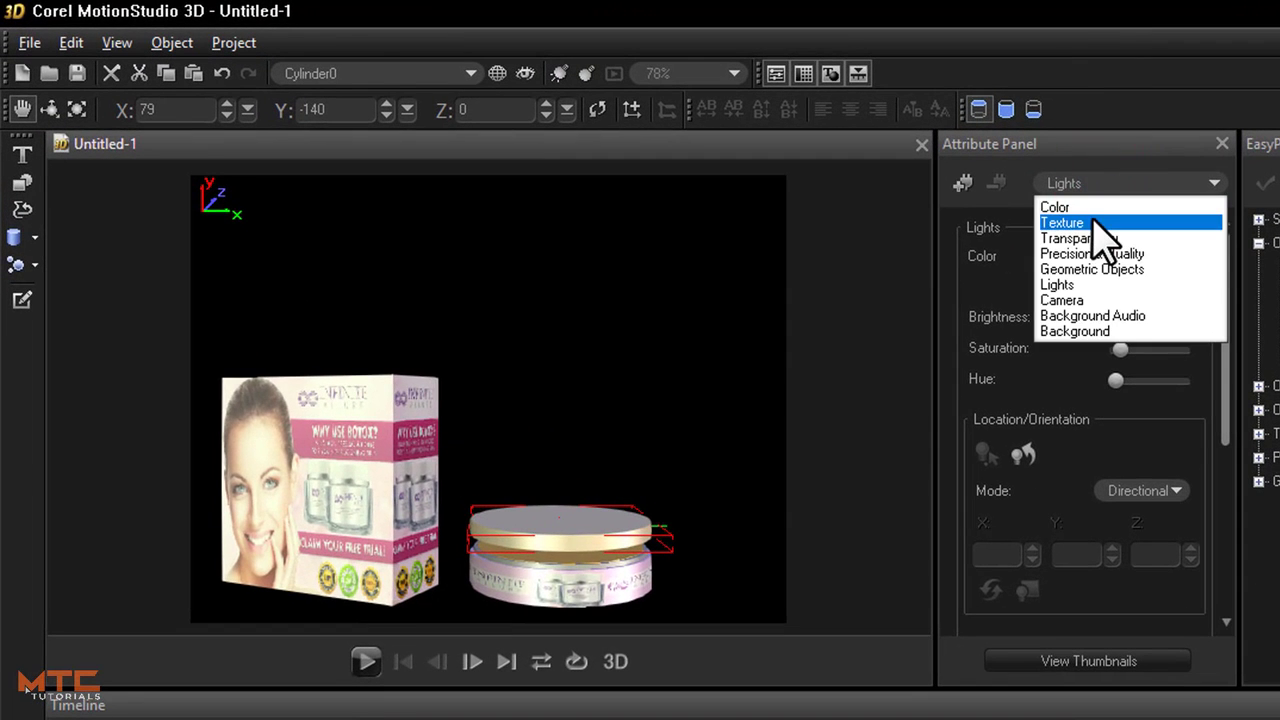
click(1098, 224)
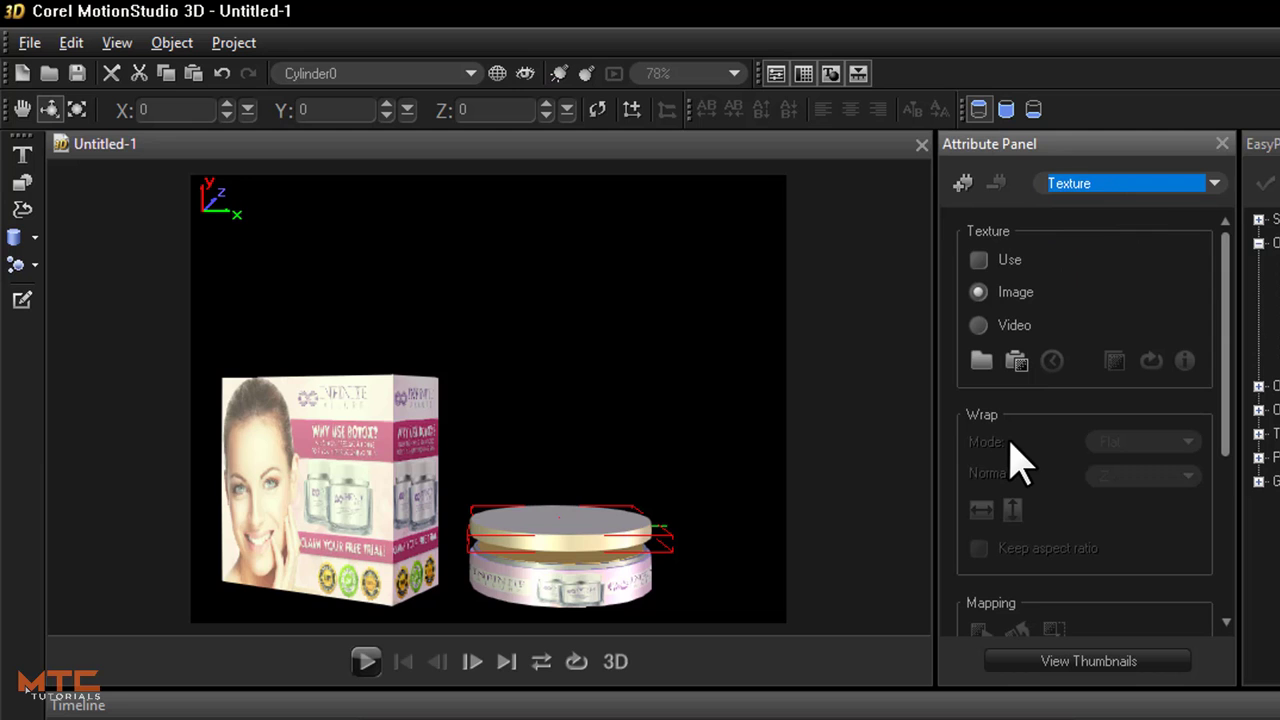
click(983, 362)
click(1205, 378)
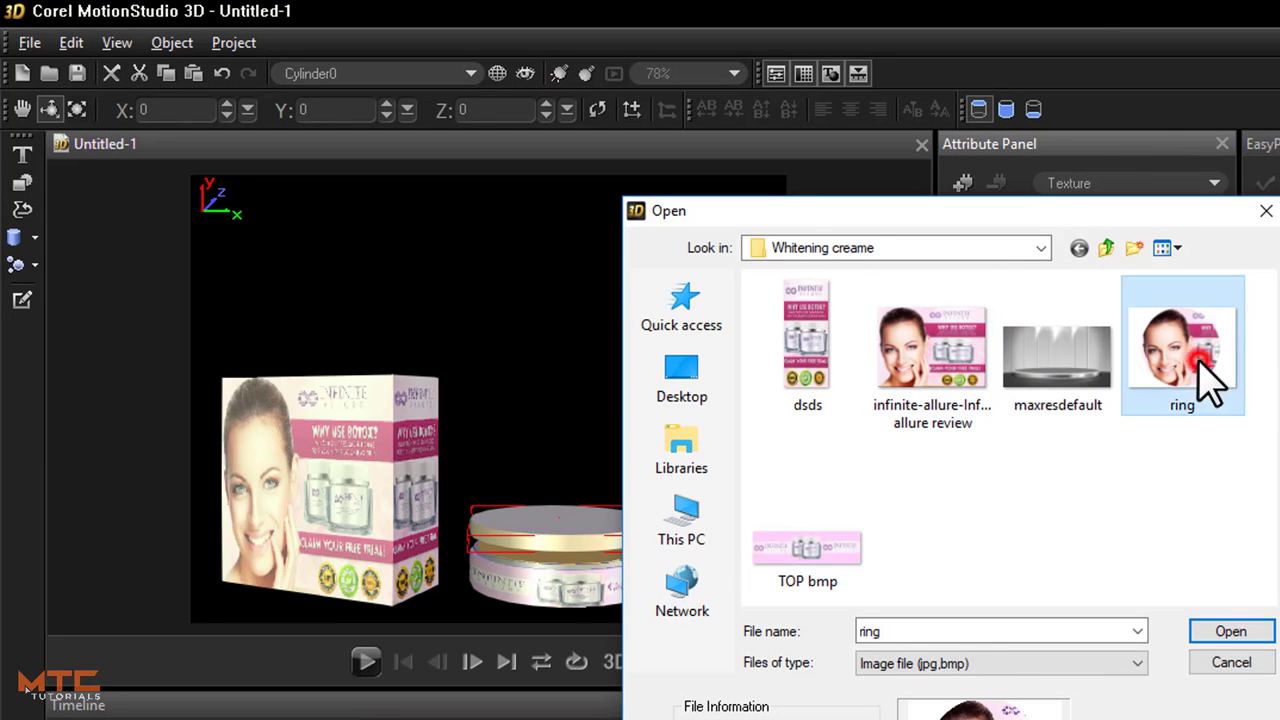
click(1231, 631)
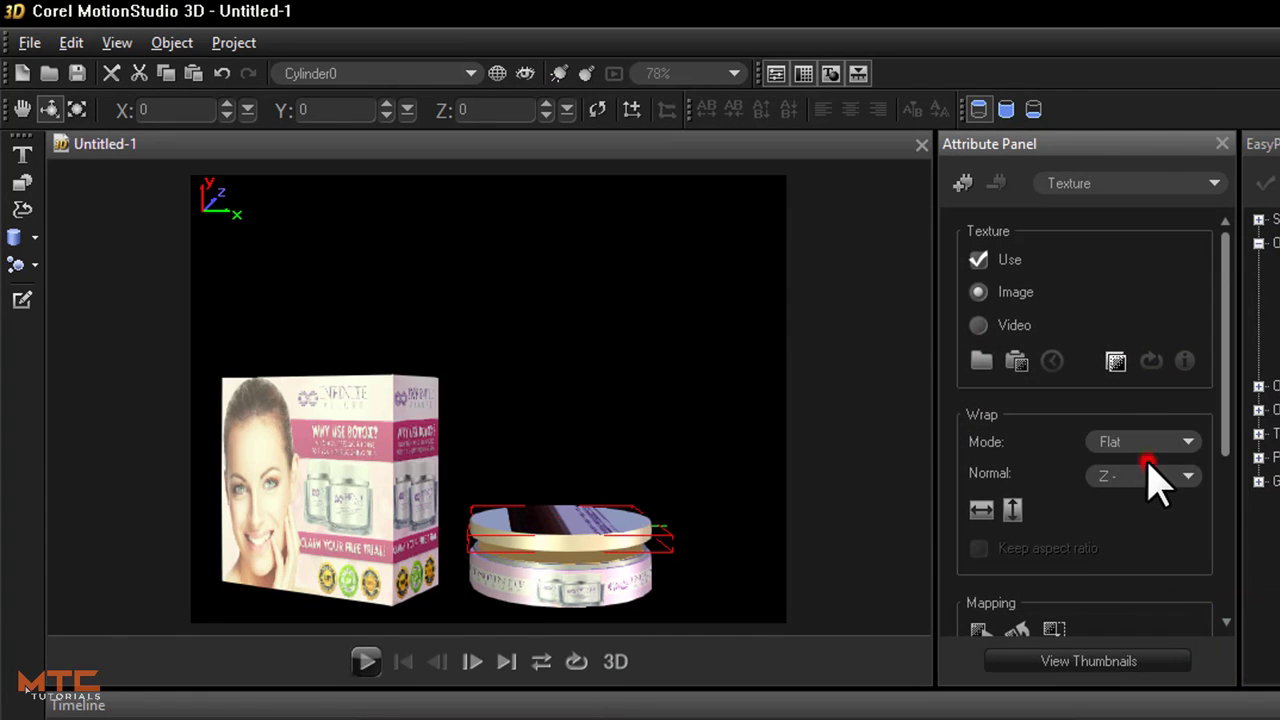
- Set the lid texture's wrap normal to Y + so the image faces upward
click(1150, 476)
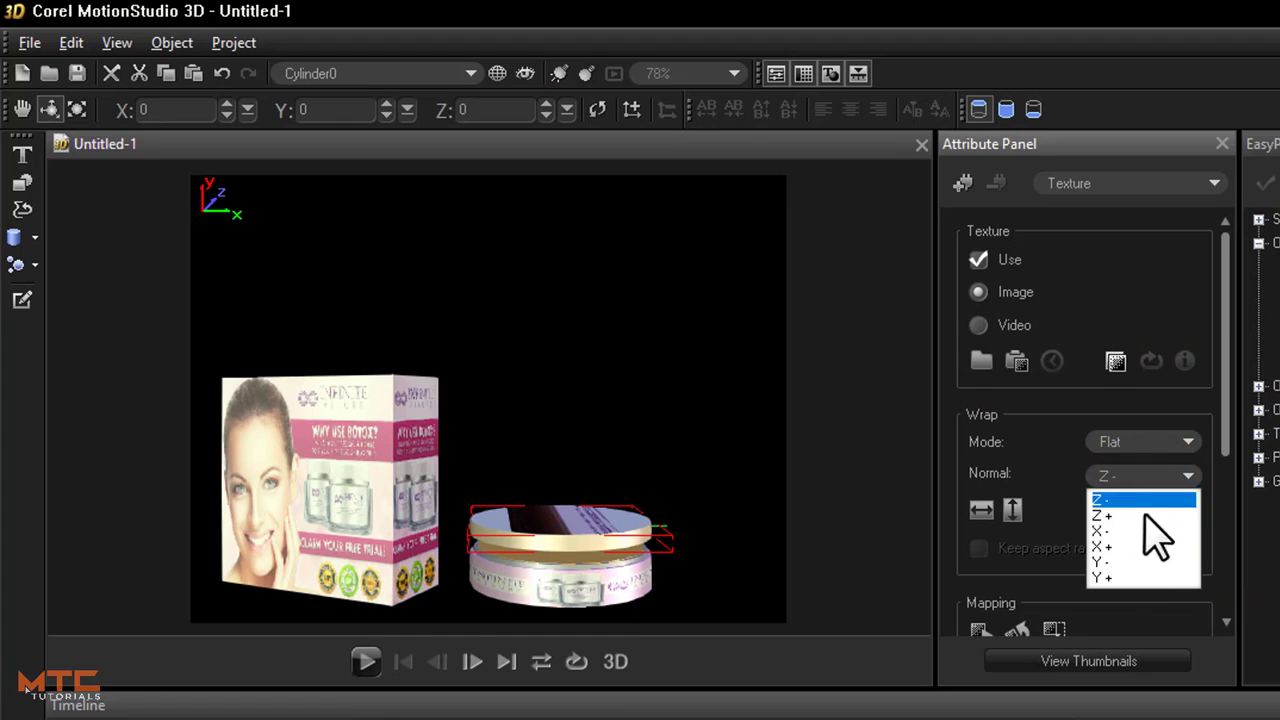
click(1150, 578)
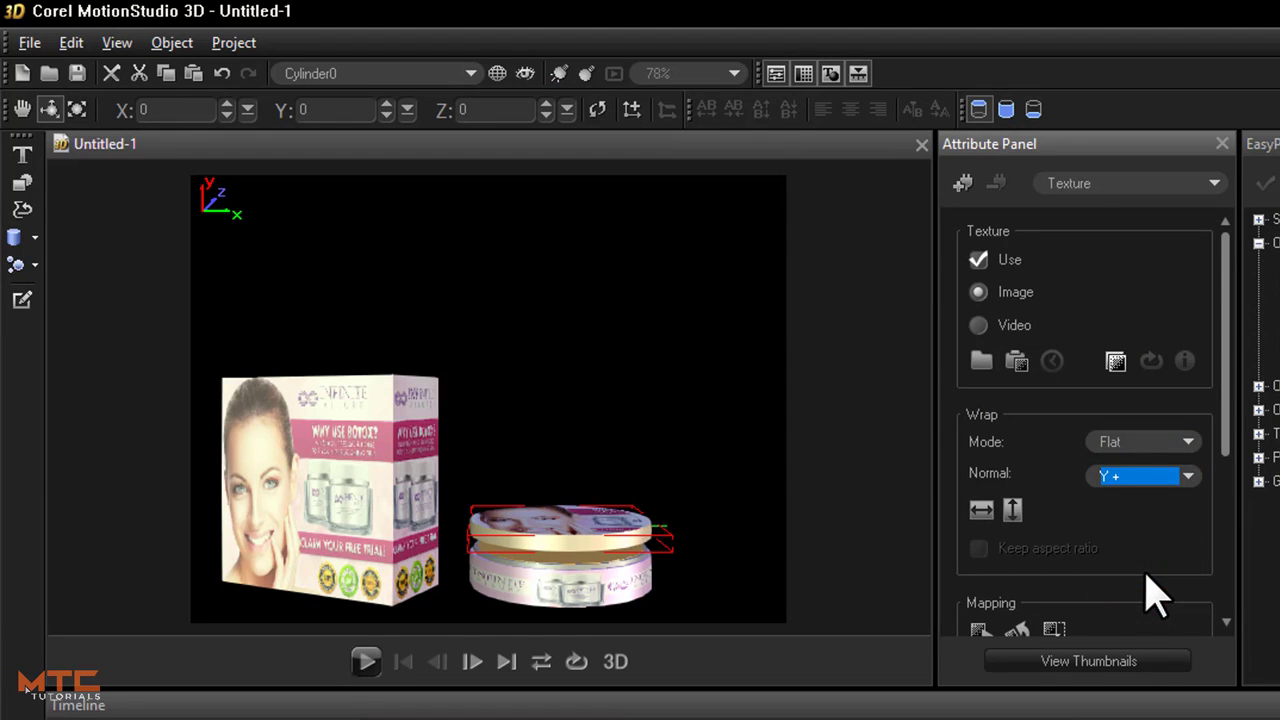
click(1115, 362)
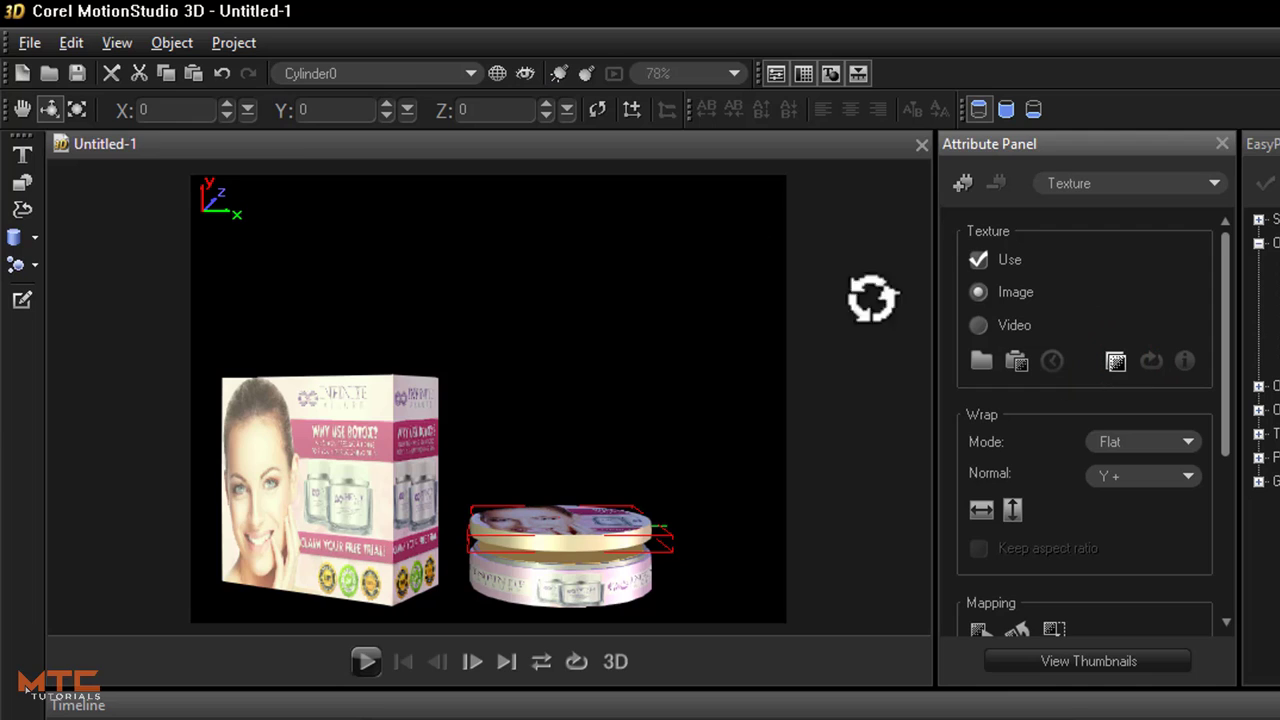
- Set the lid cylinder's Y size to 15
click(78, 108)
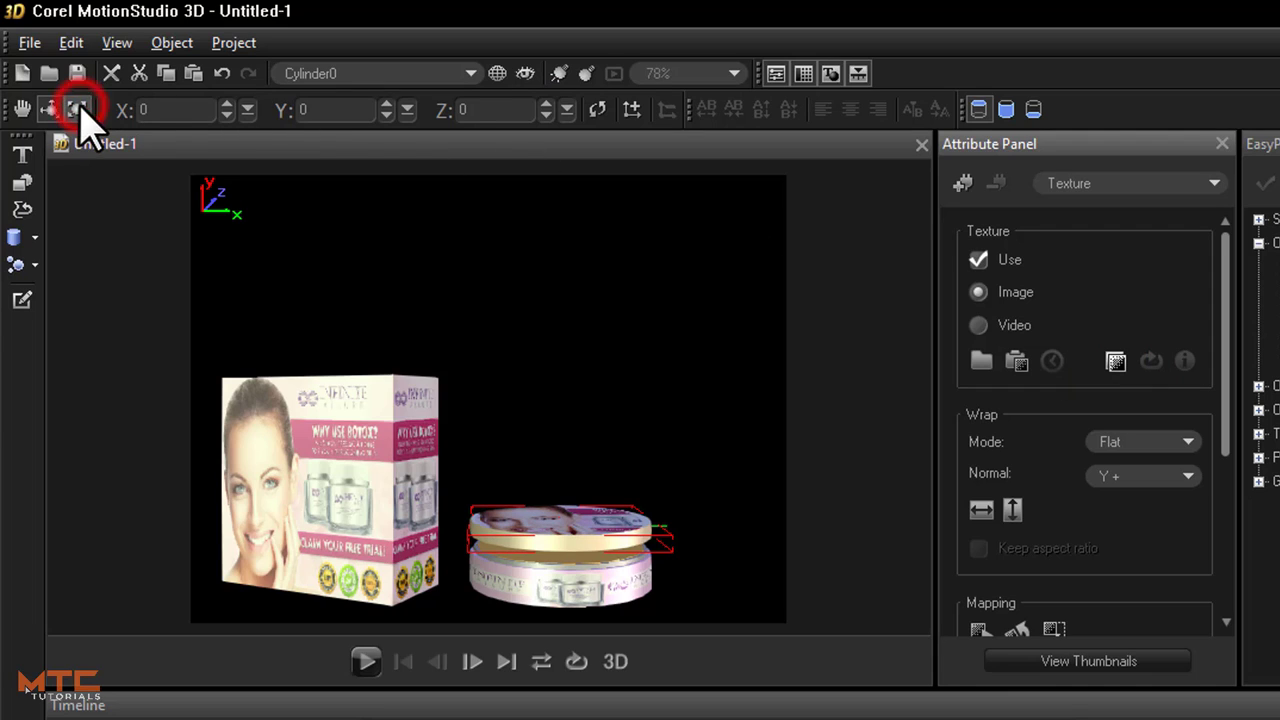
double_click(320, 110)
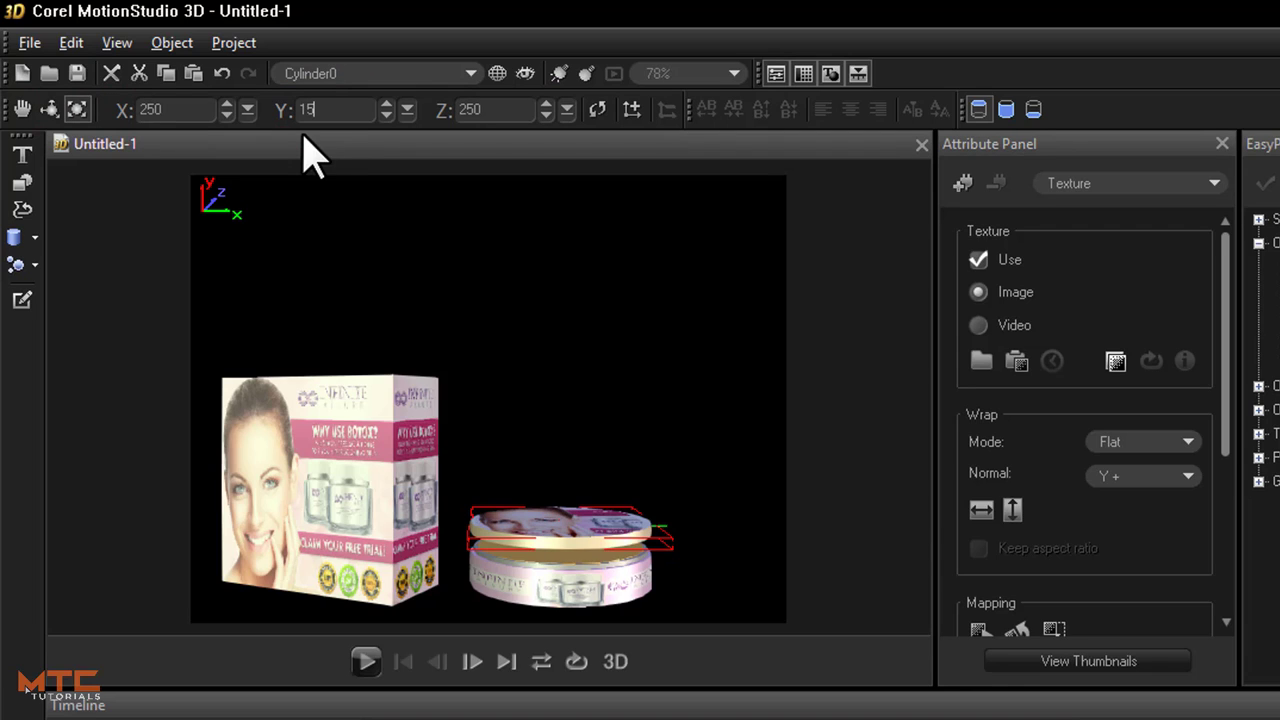
double_click(343, 110)
- Make only the side surface of the lid cylinder active and apply the TOP bmp image to it as a texture
click(1006, 110)
click(980, 110)
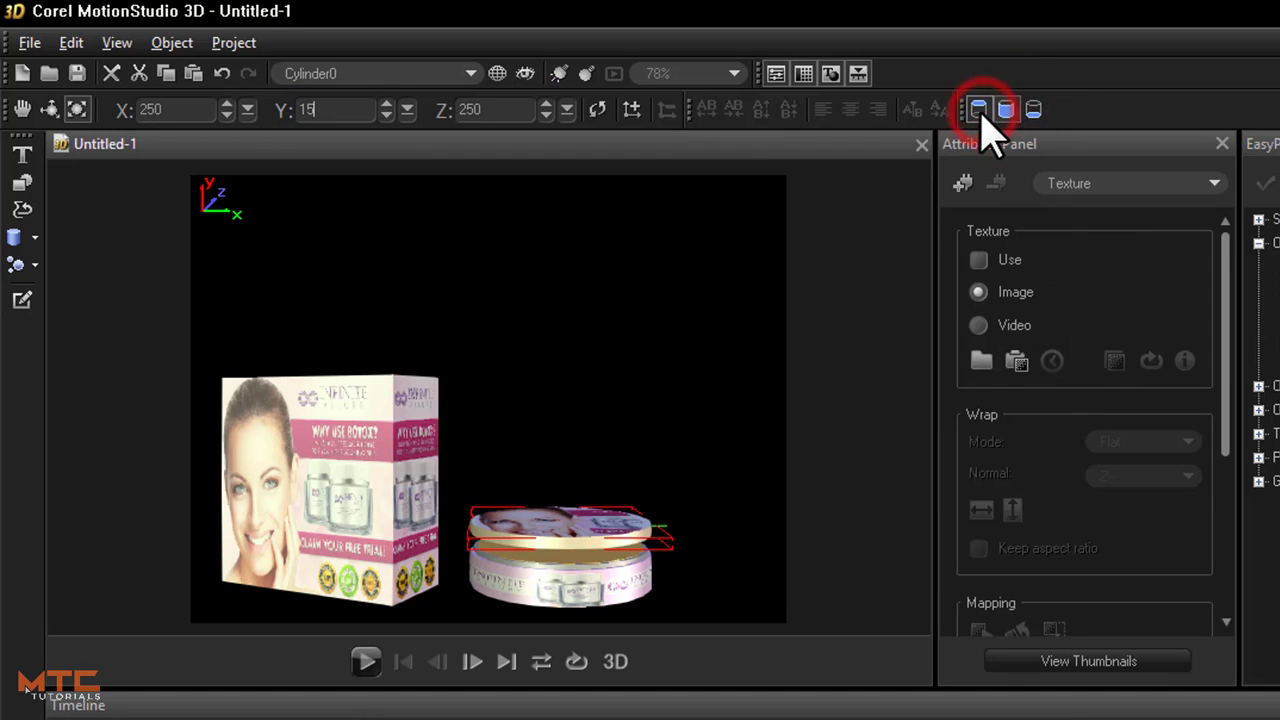
click(981, 362)
click(815, 560)
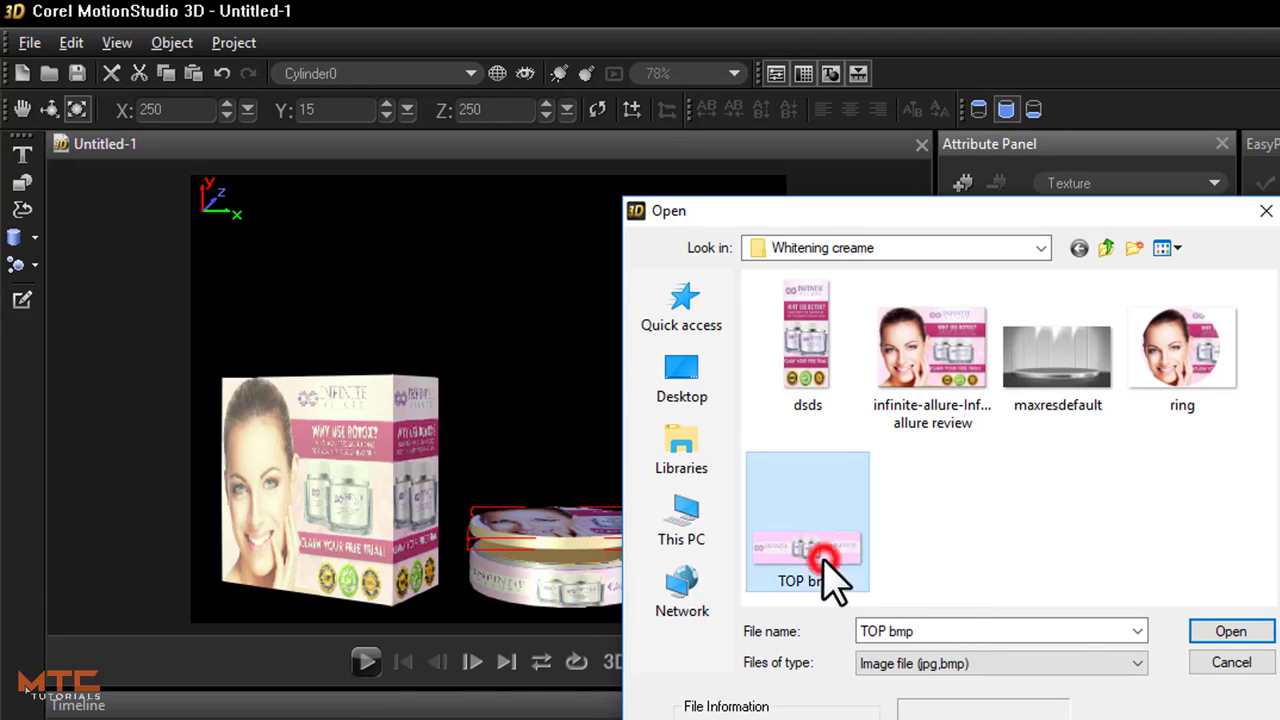
click(1230, 632)
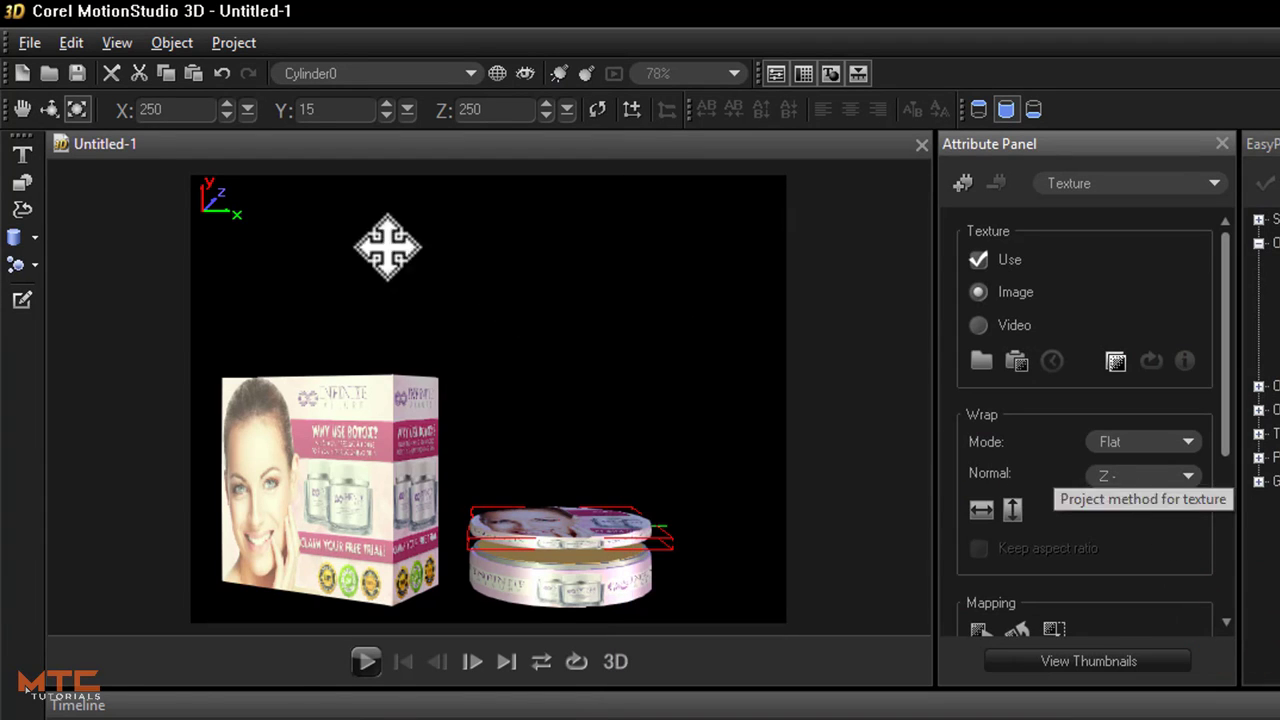
- Lower the lid cylinder onto the container body by moving it to Y -158
click(22, 110)
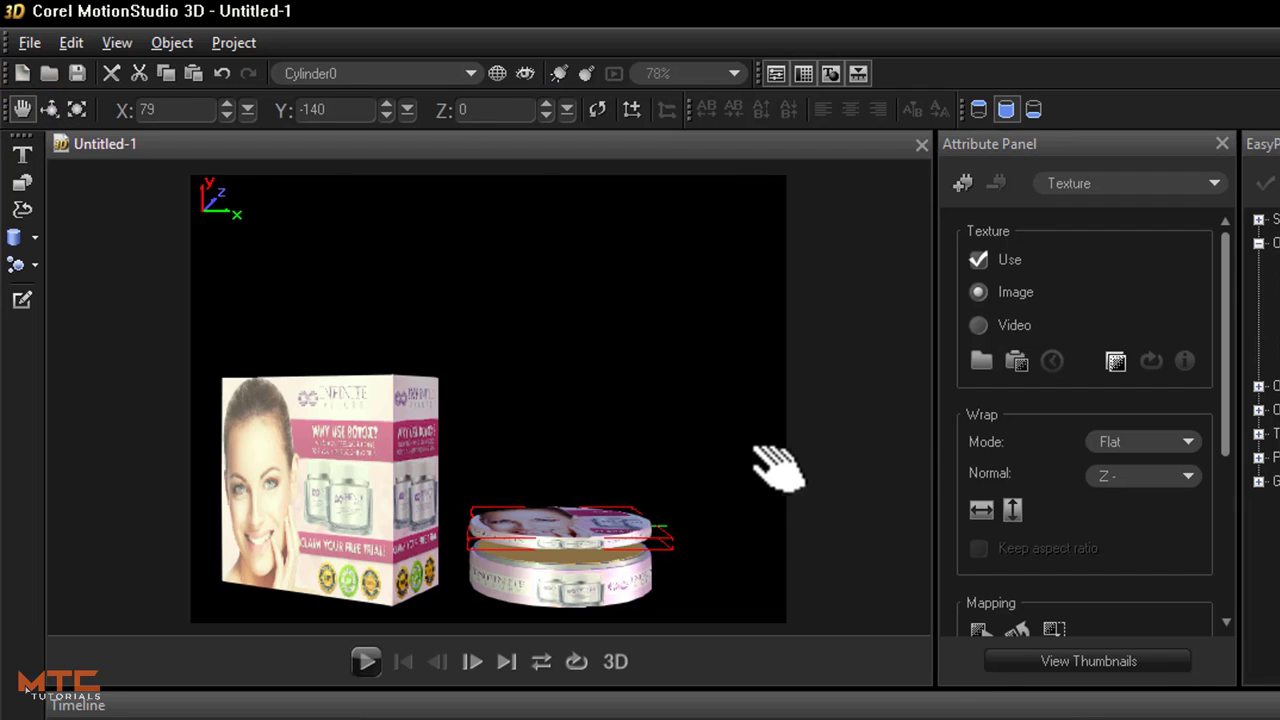
drag(752, 488, 838, 516)
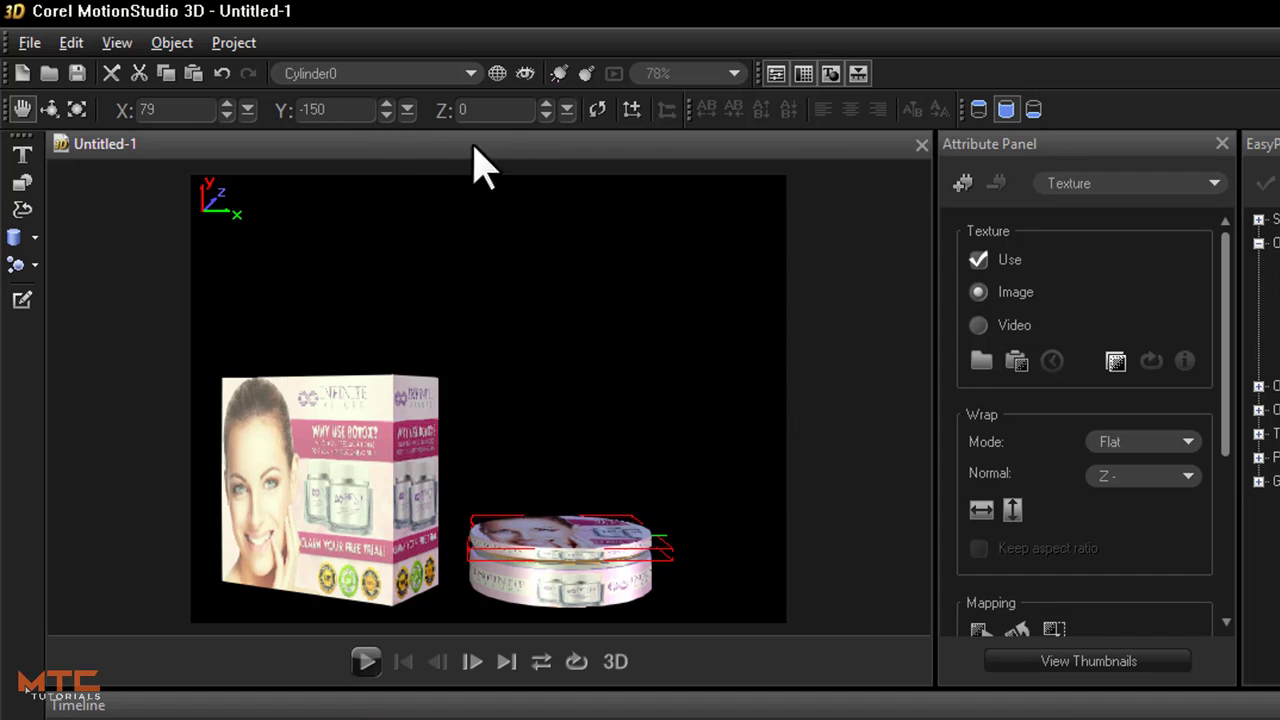
click(386, 115)
click(386, 115)
click(387, 116)
click(387, 116)
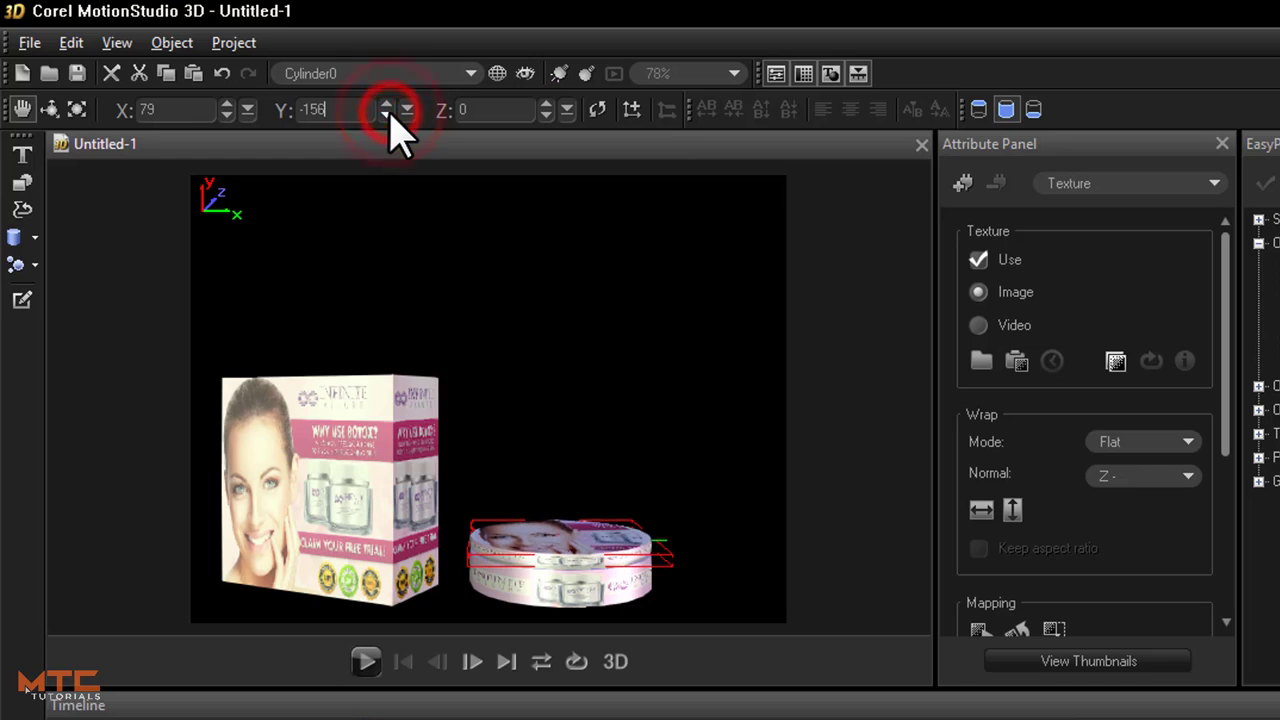
click(387, 116)
click(387, 116)
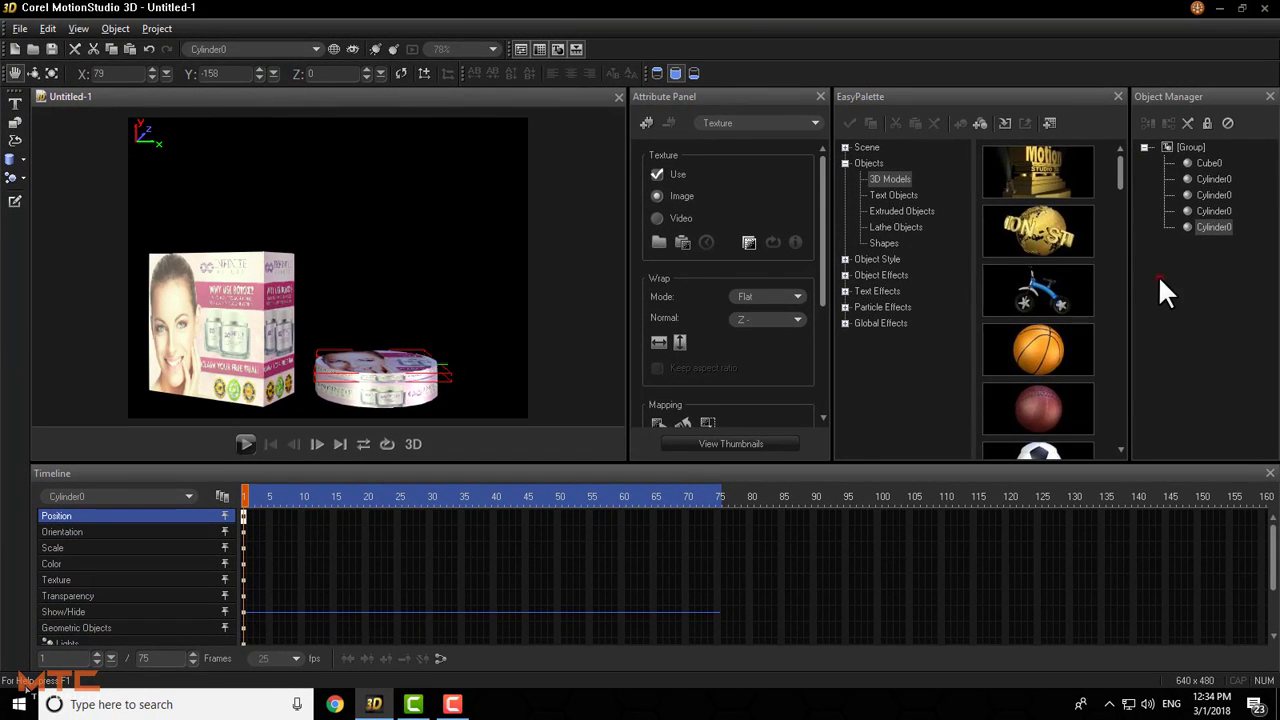
- Move the whole group of box and container together to X 9, Y 71
click(1188, 147)
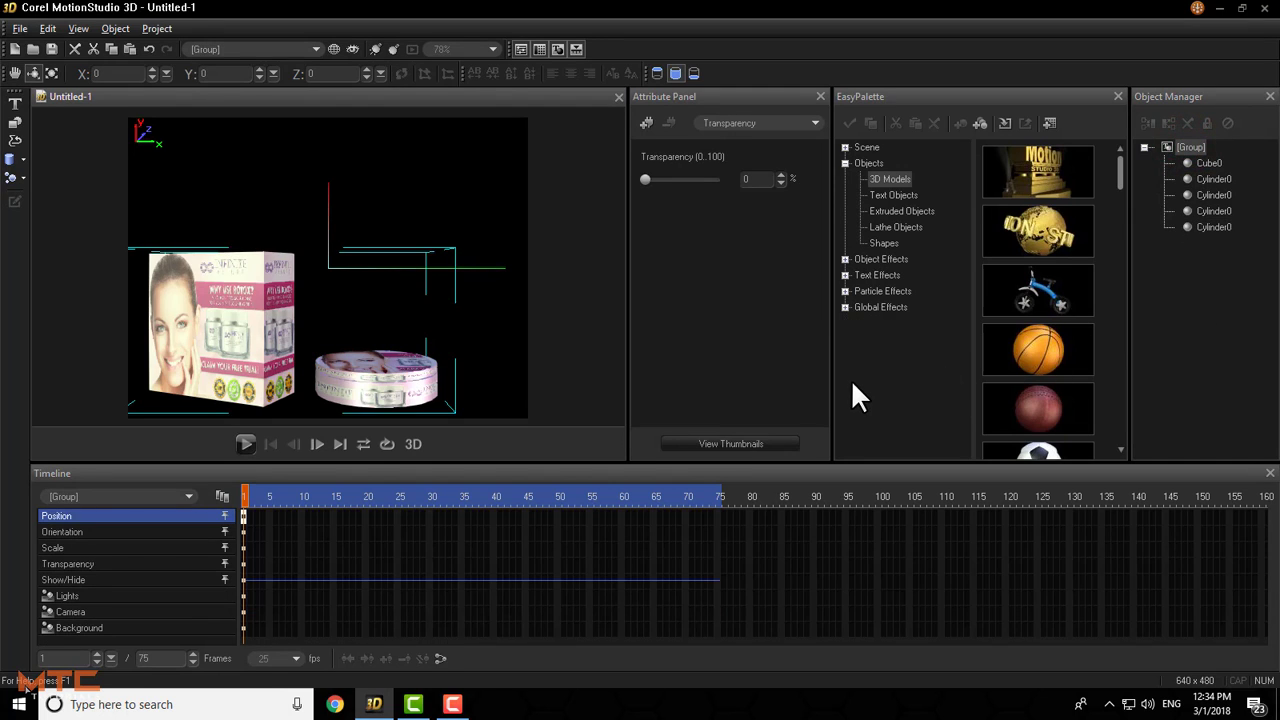
click(15, 74)
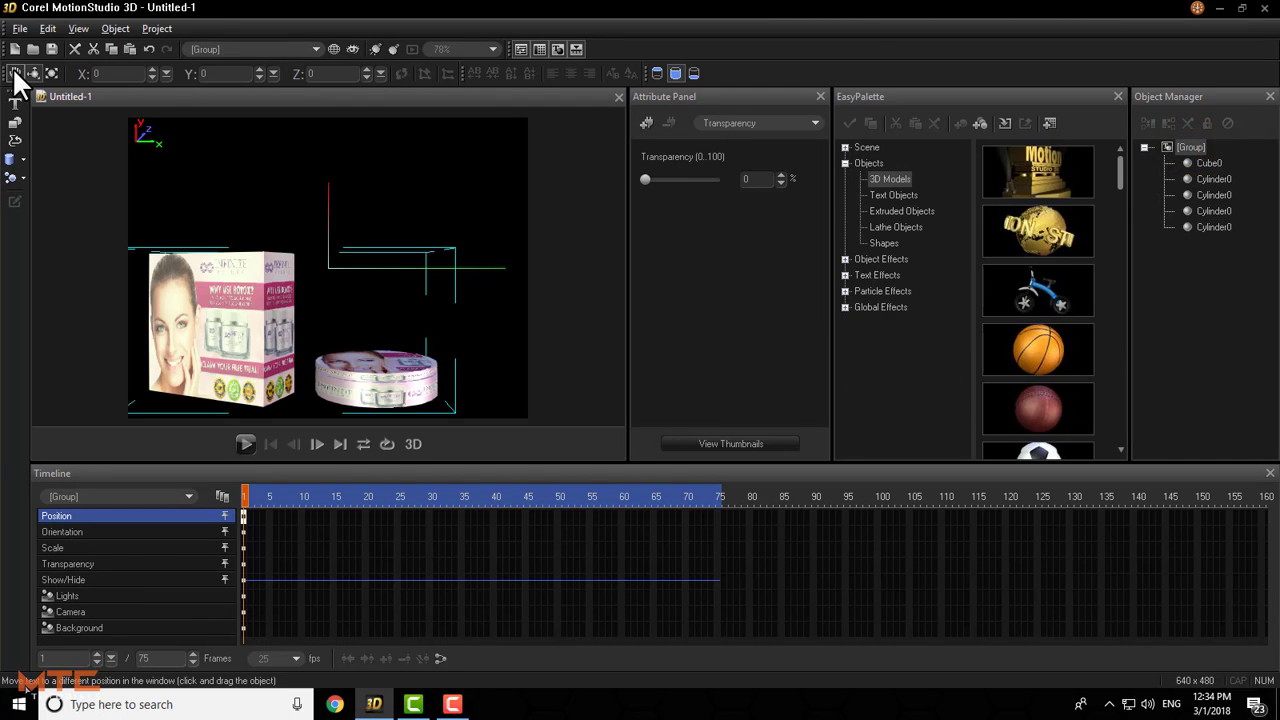
click(258, 330)
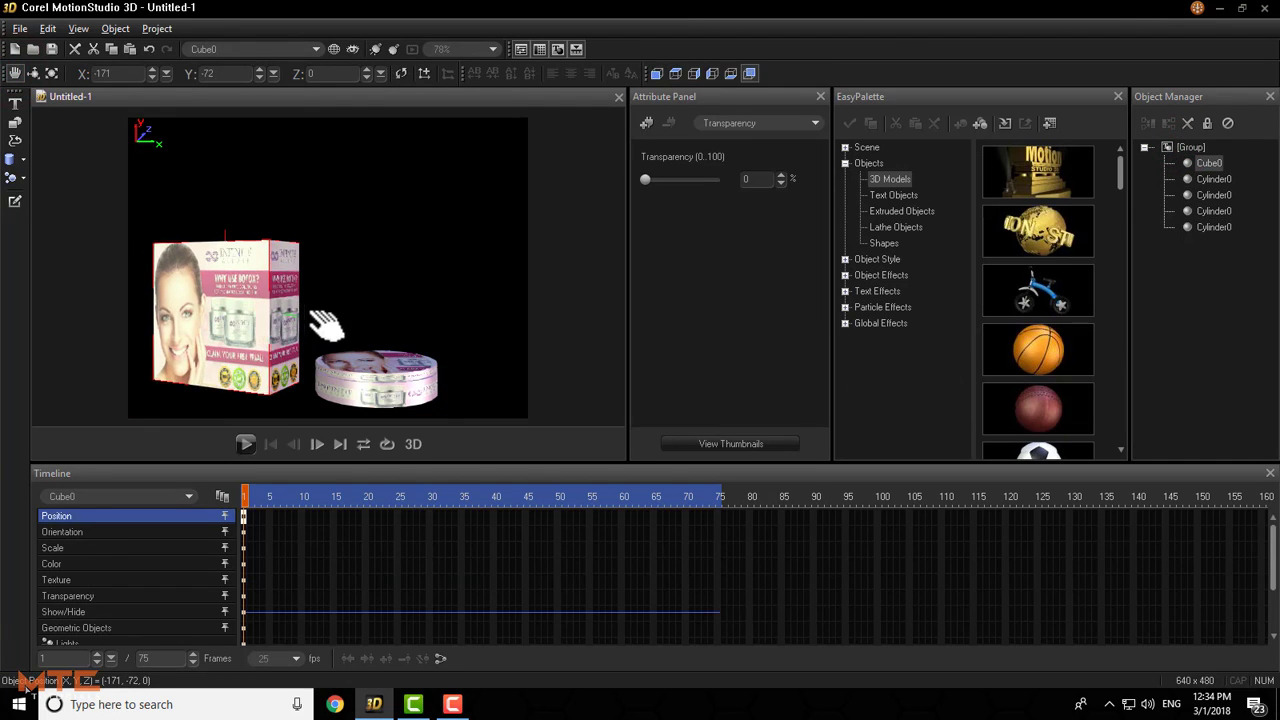
click(1200, 148)
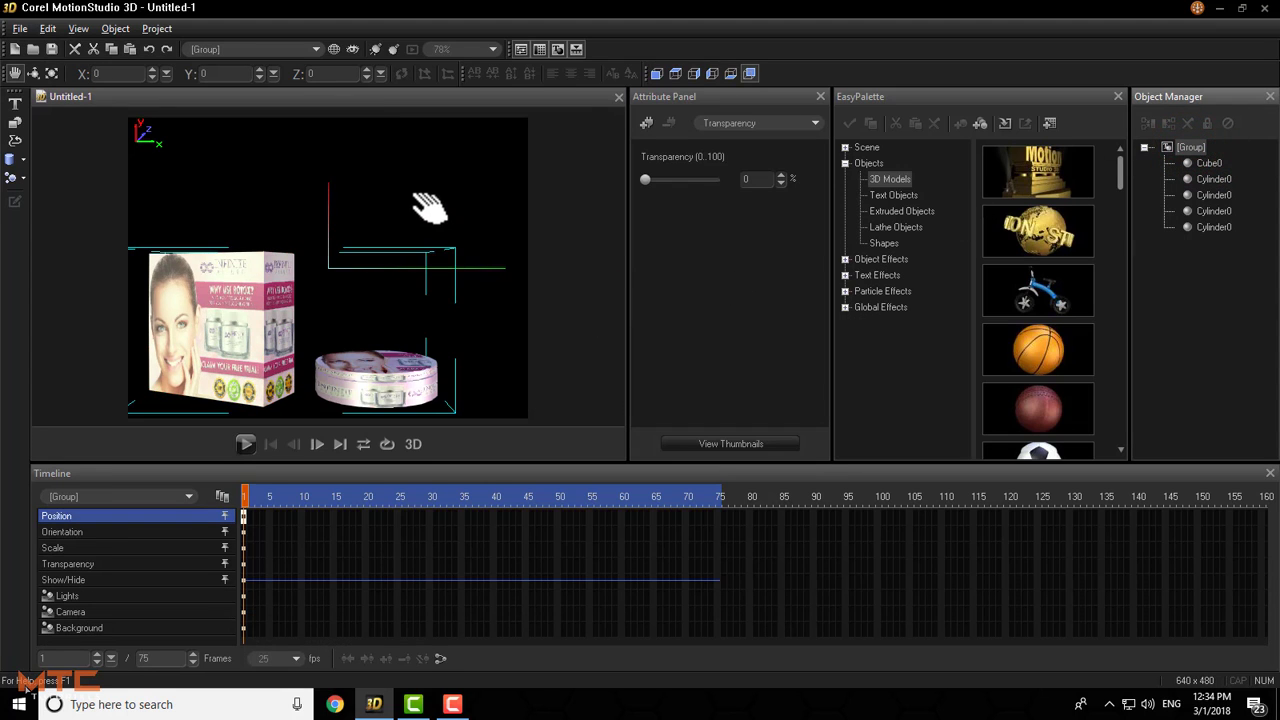
drag(429, 206, 451, 186)
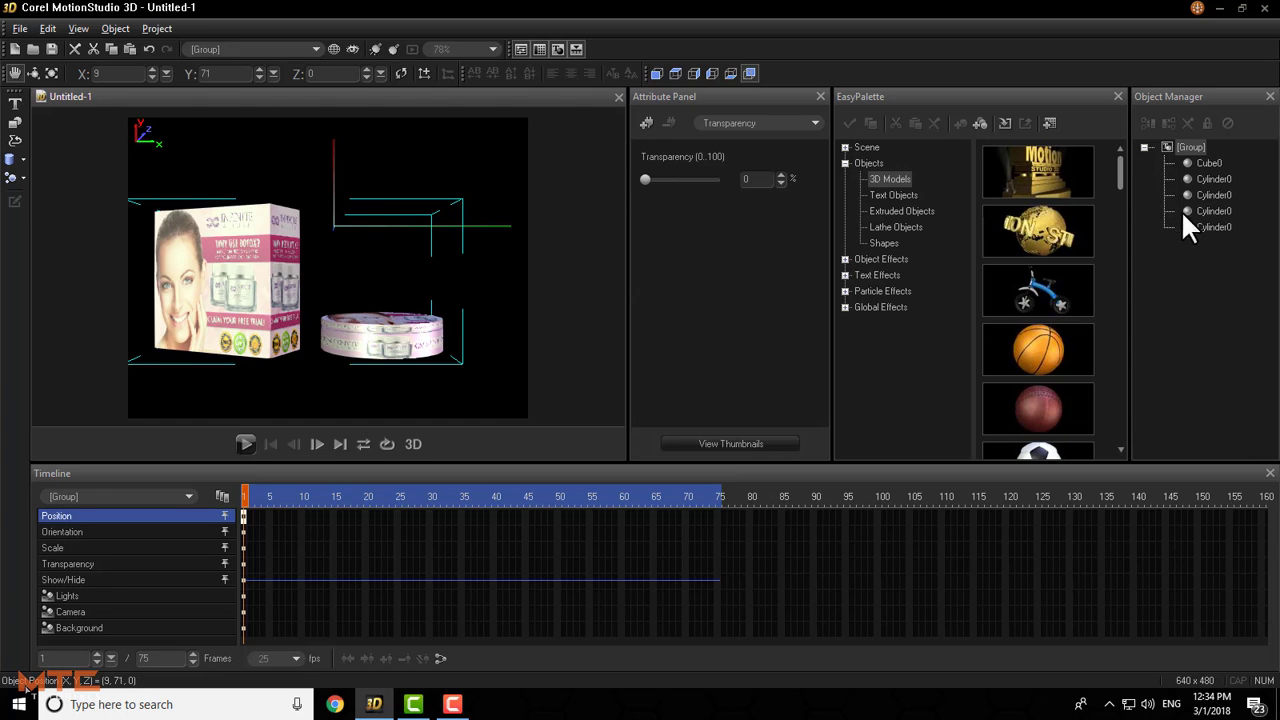
- Select the box and set the animation length to 100 frames
click(1208, 163)
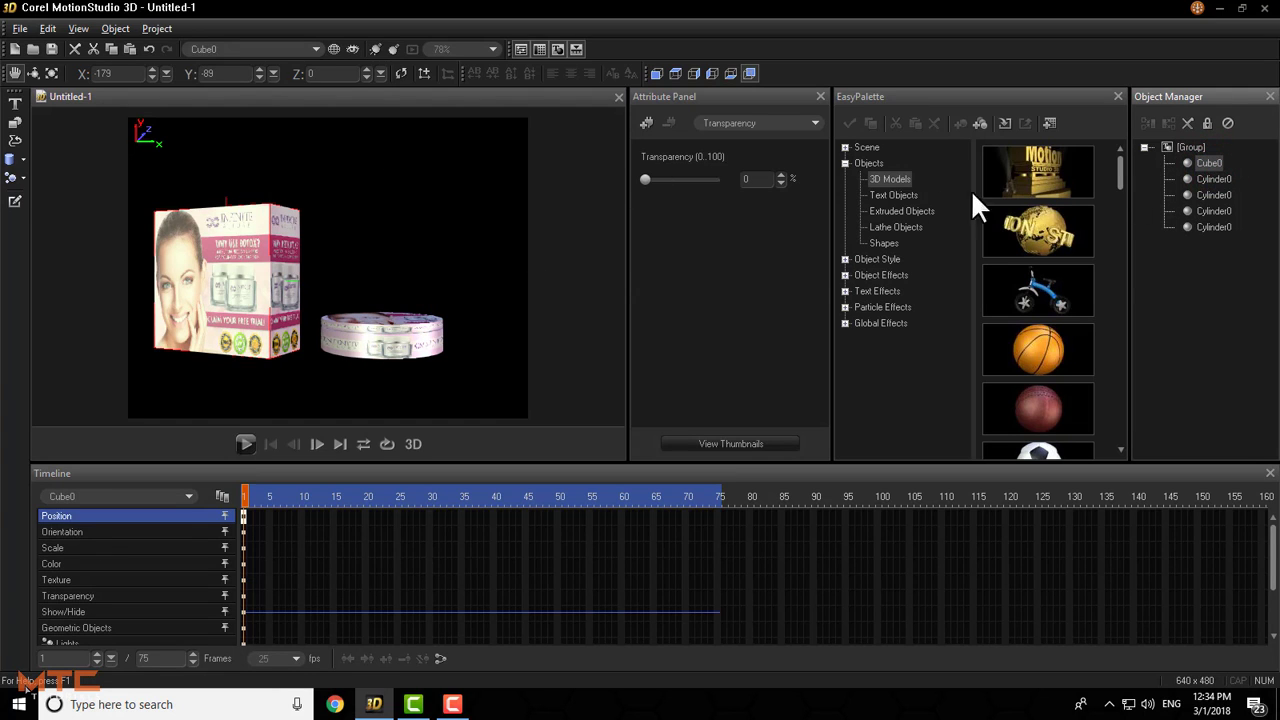
double_click(143, 658)
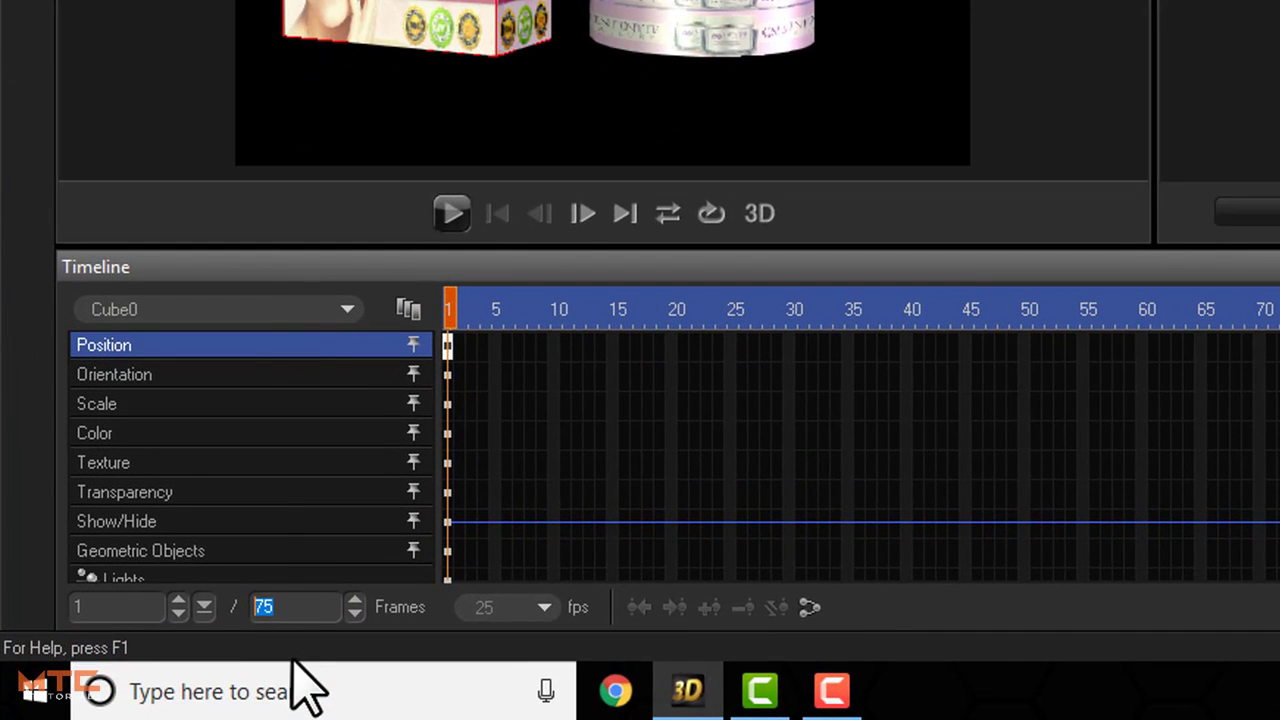
text(1)
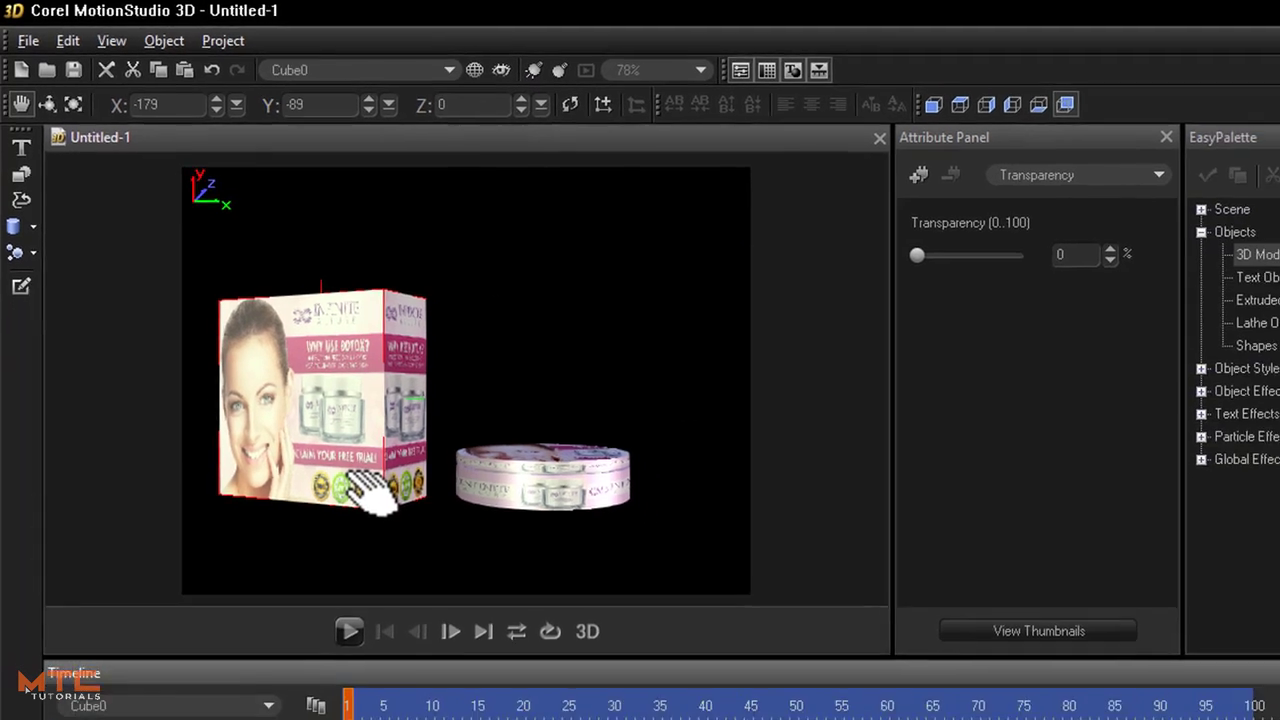
- Animate the box sliding into view by placing it at X -472 on frame 1 and at X -197 on frame 25
drag(370, 490, 161, 473)
drag(138, 405, 127, 404)
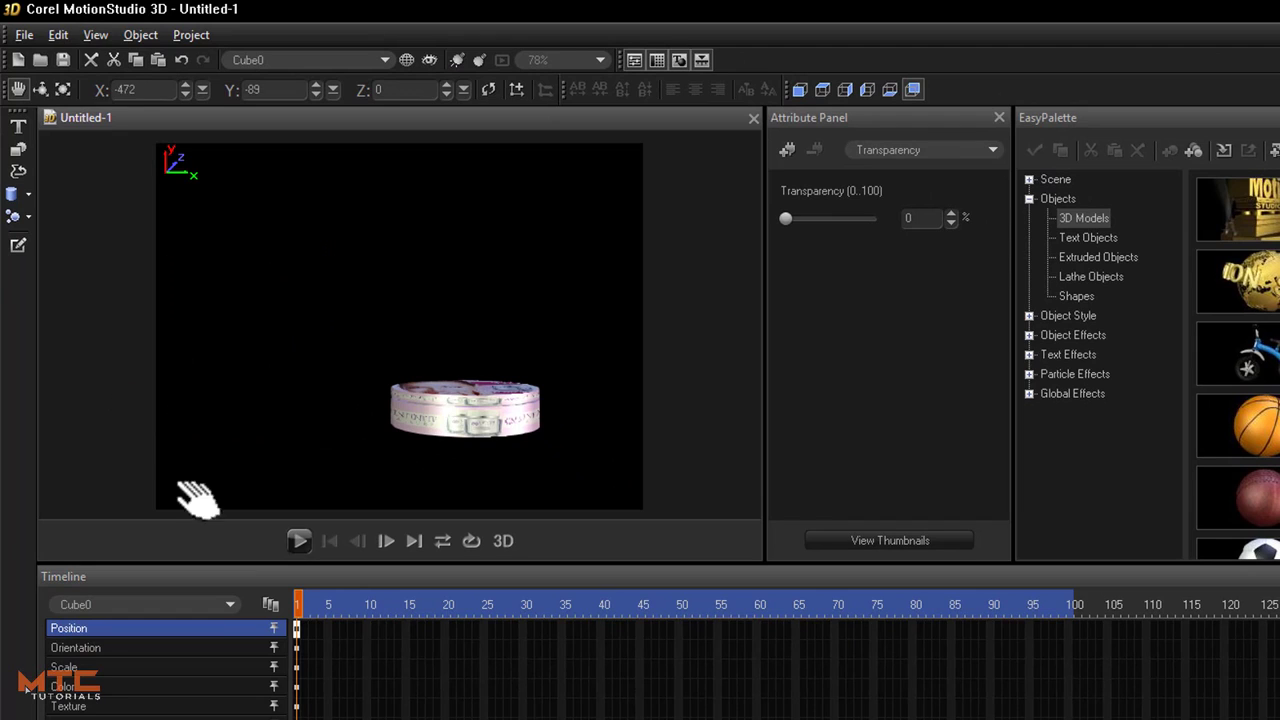
click(482, 609)
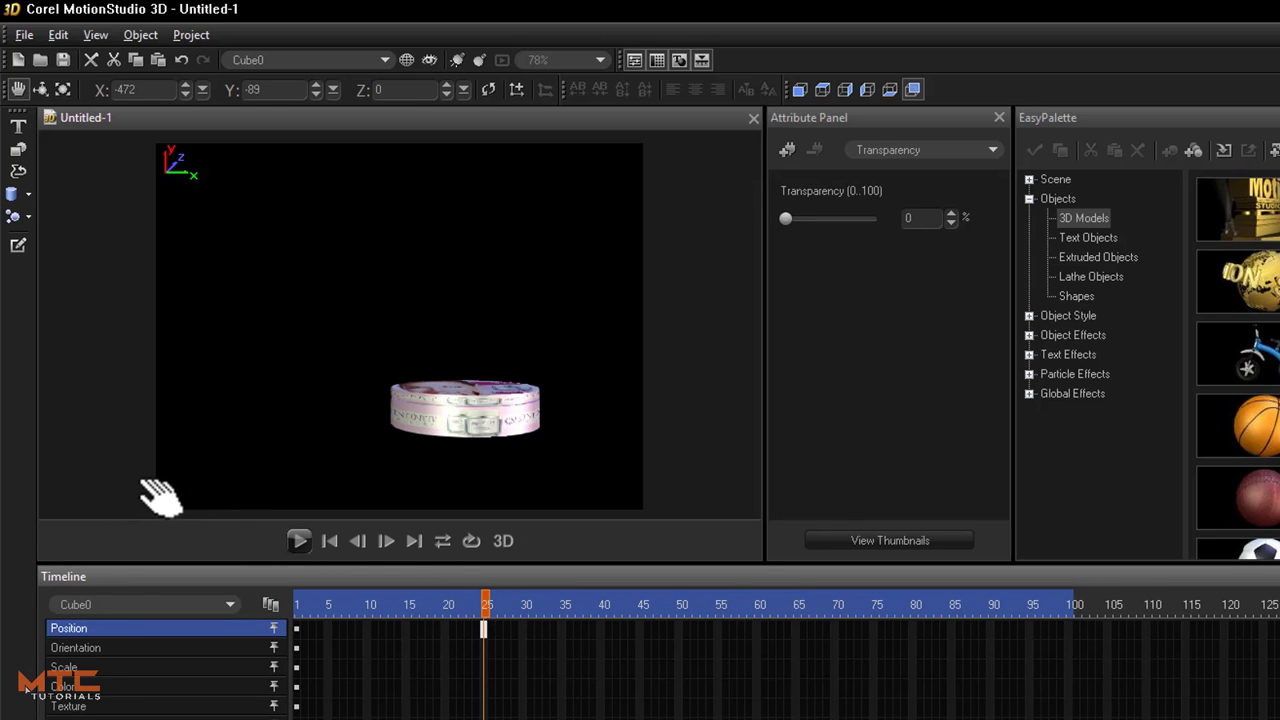
drag(105, 466, 307, 466)
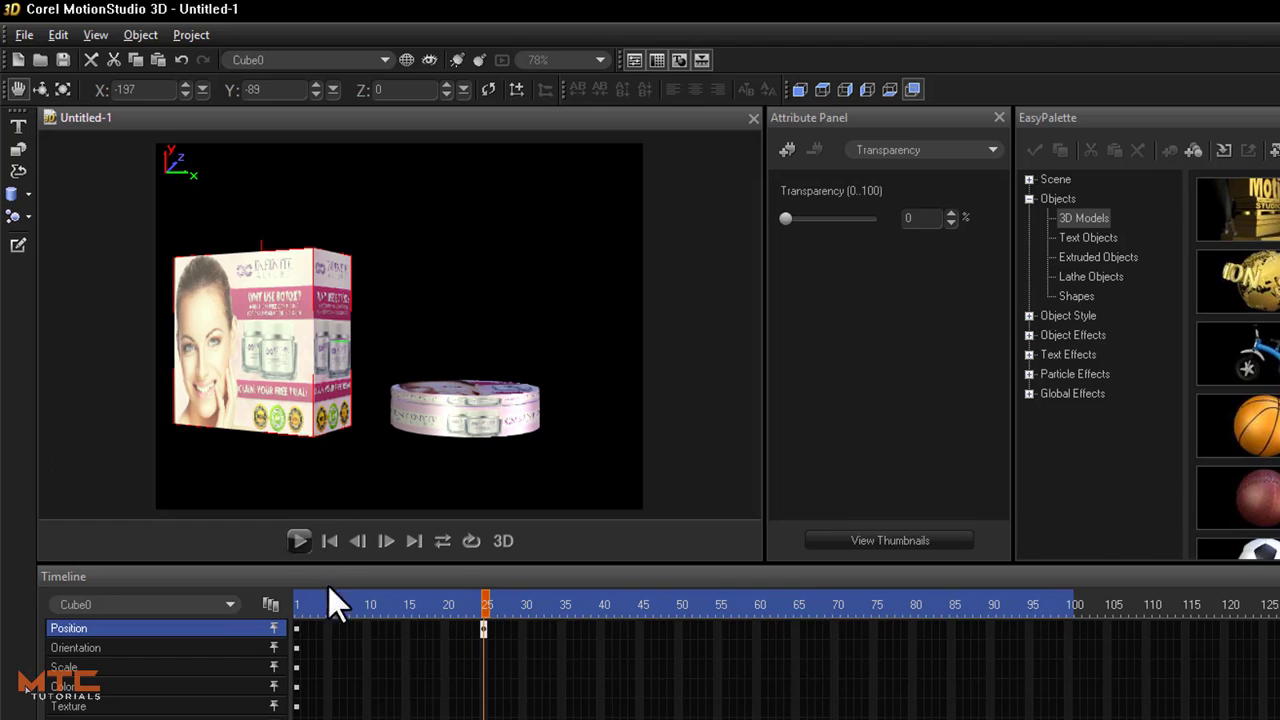
- Spin the box around its vertical axis to a Y orientation of 693 at frame 25 and preview the animation
click(42, 90)
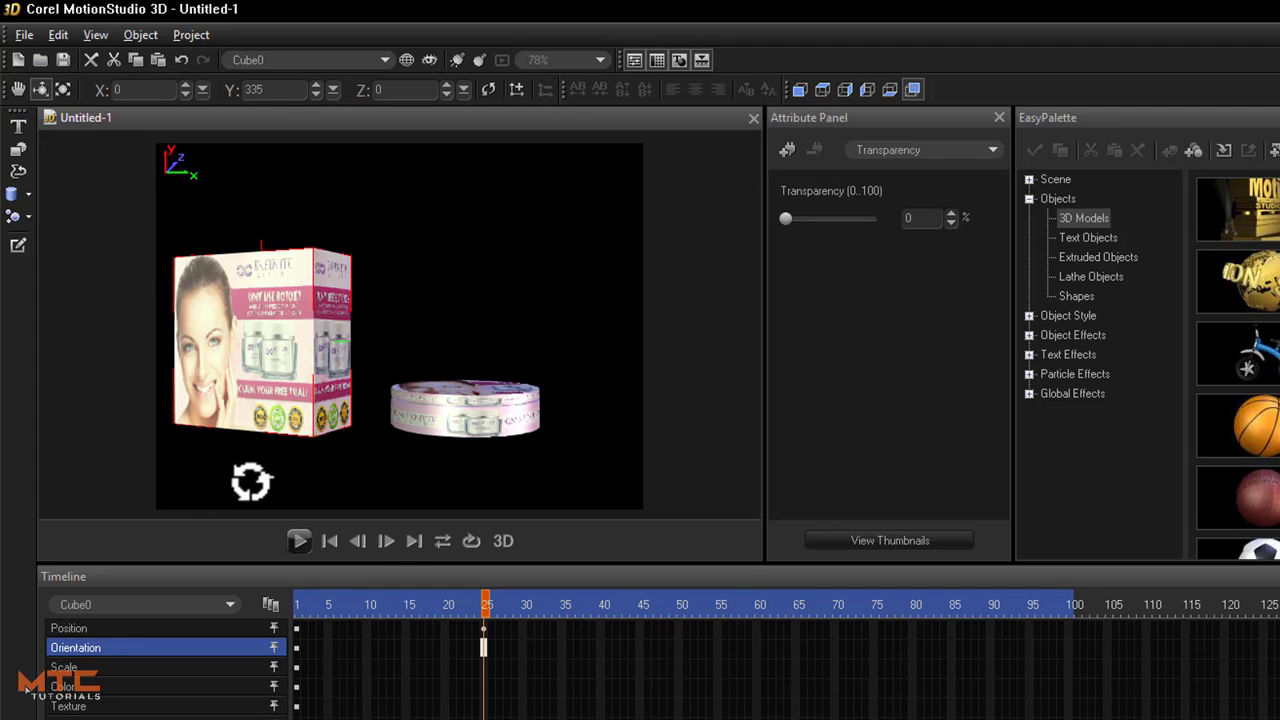
drag(206, 477, 513, 489)
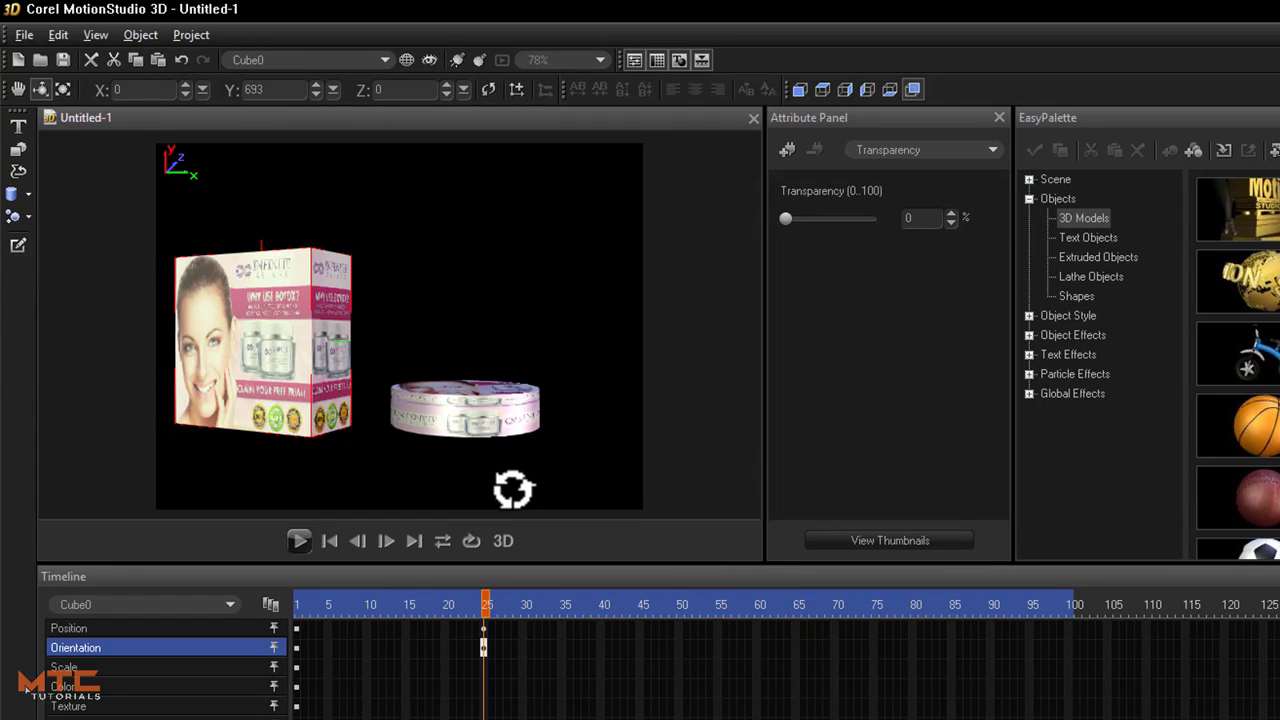
click(296, 604)
click(299, 541)
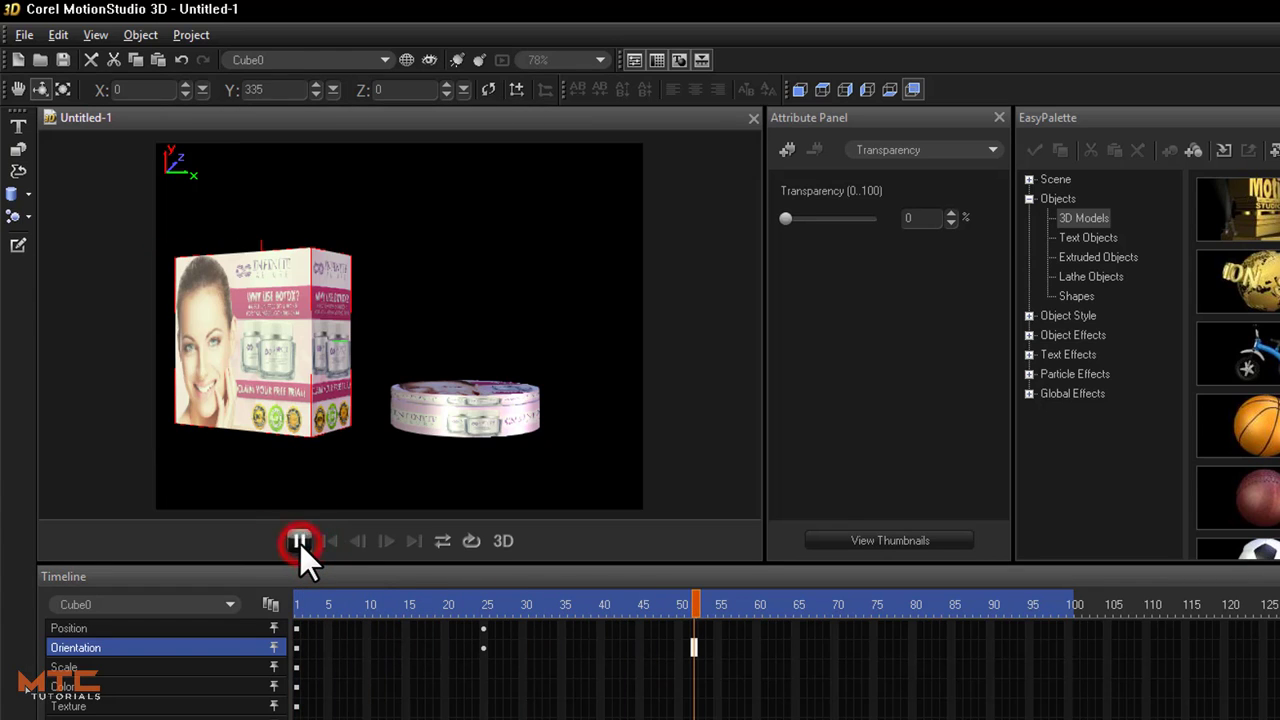
click(299, 541)
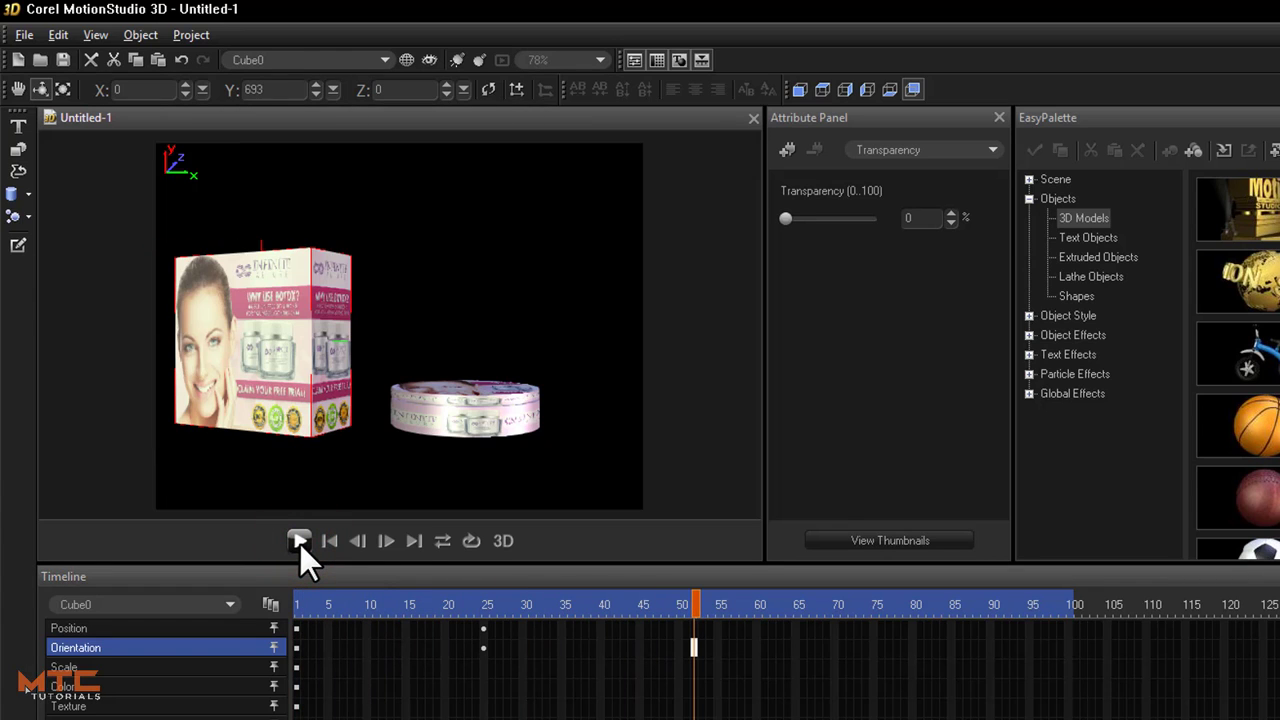
- Turn the box to show its other side at frame 35 and rotate it back to Y orientation 691 at frame 45
click(598, 605)
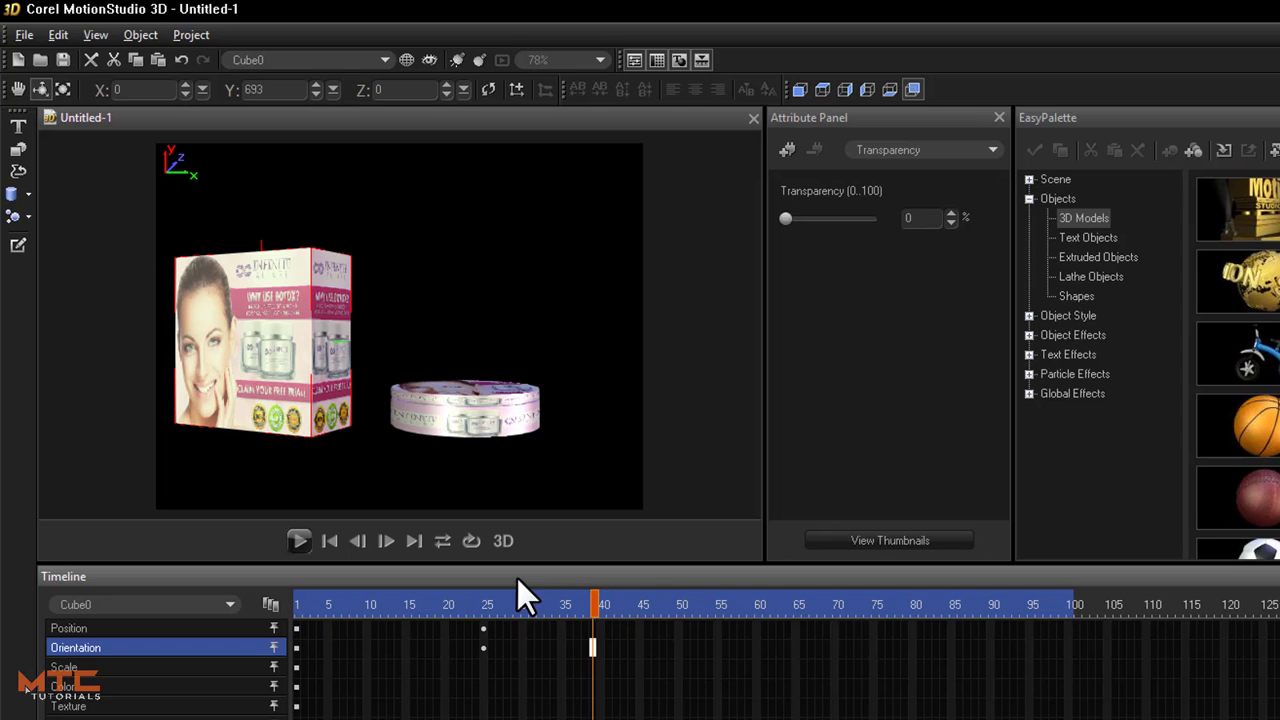
click(565, 605)
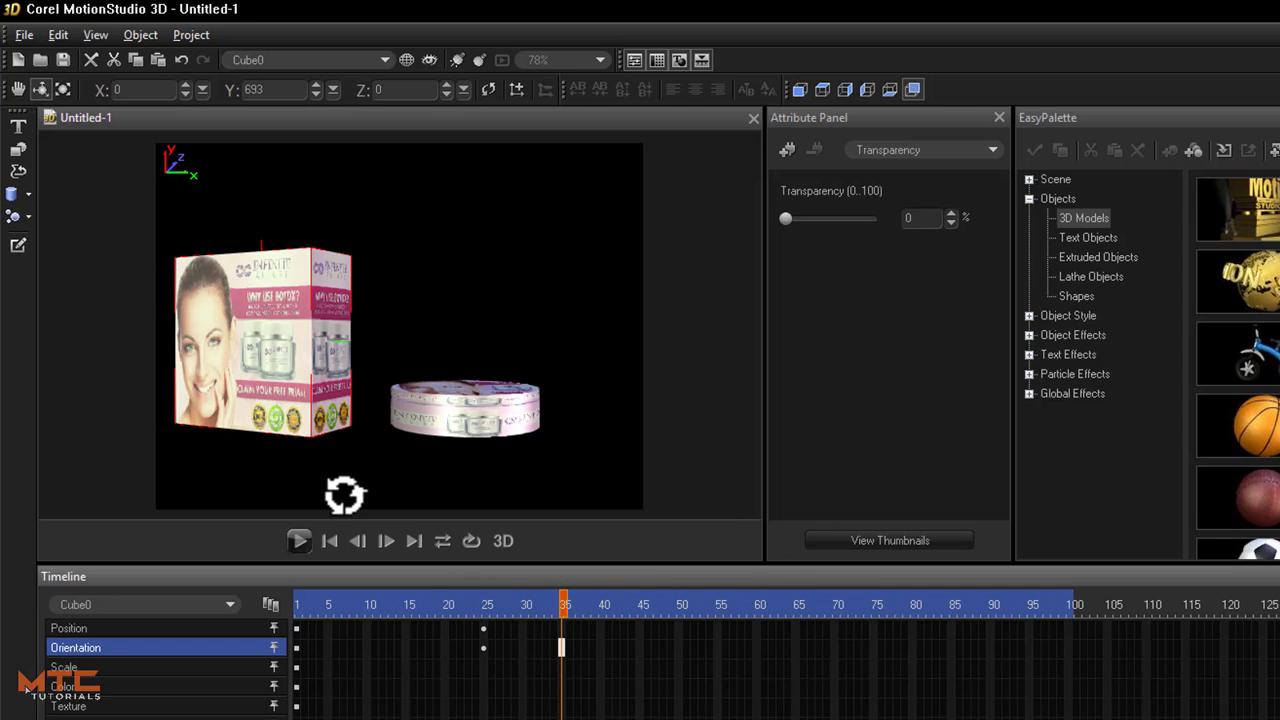
drag(334, 494, 296, 500)
click(644, 606)
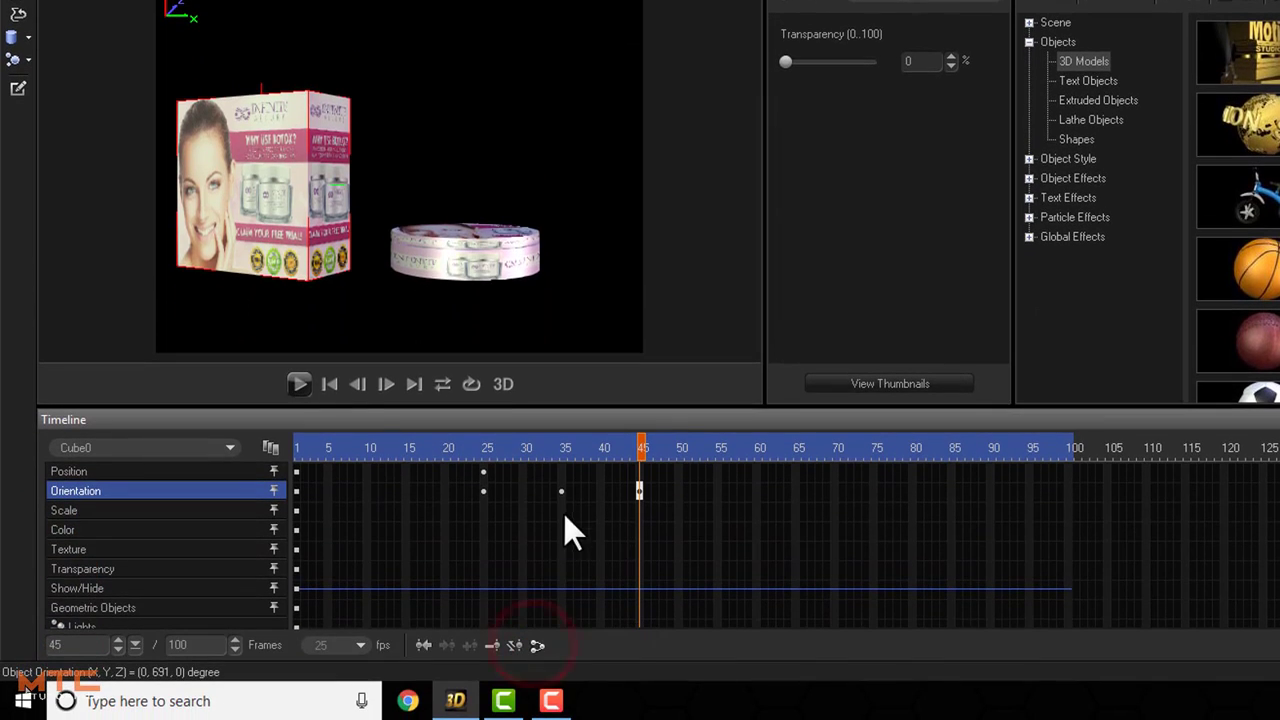
- Toggle path smoothing on the box's orientation keyframes at frames 35 and 25 and position keyframe at frame 25, and preview the animation
click(560, 490)
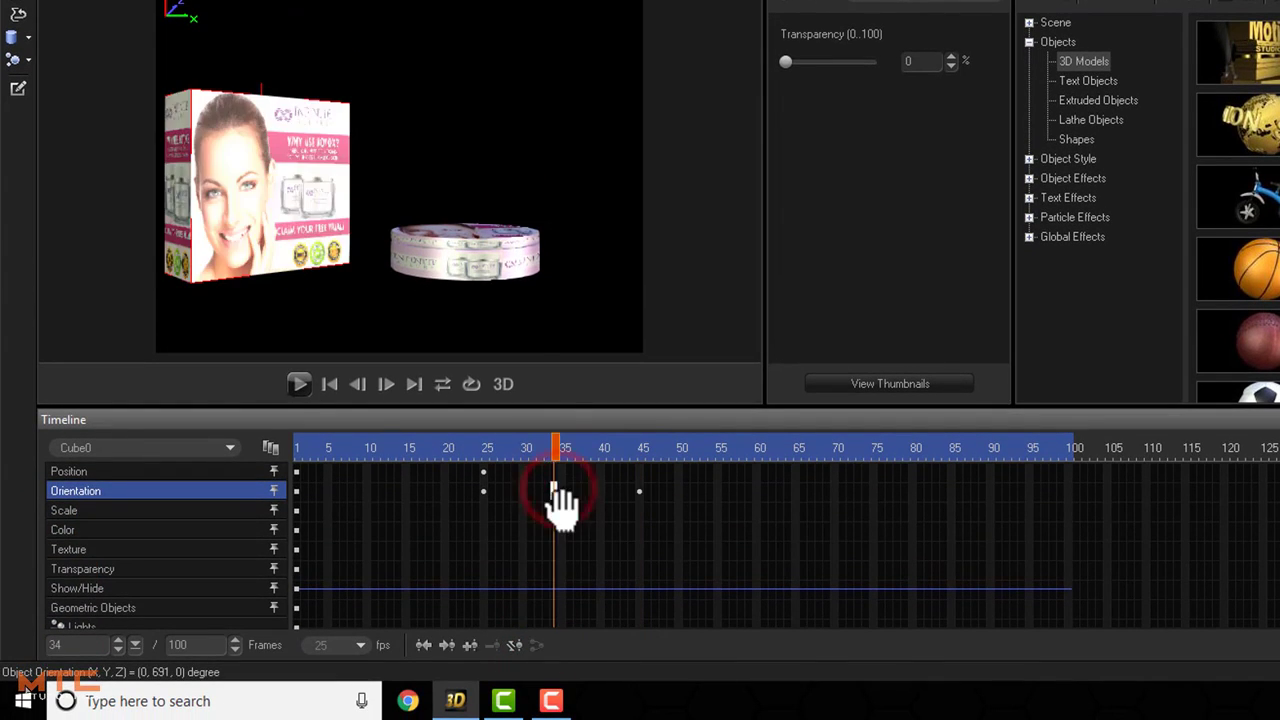
click(534, 644)
click(483, 490)
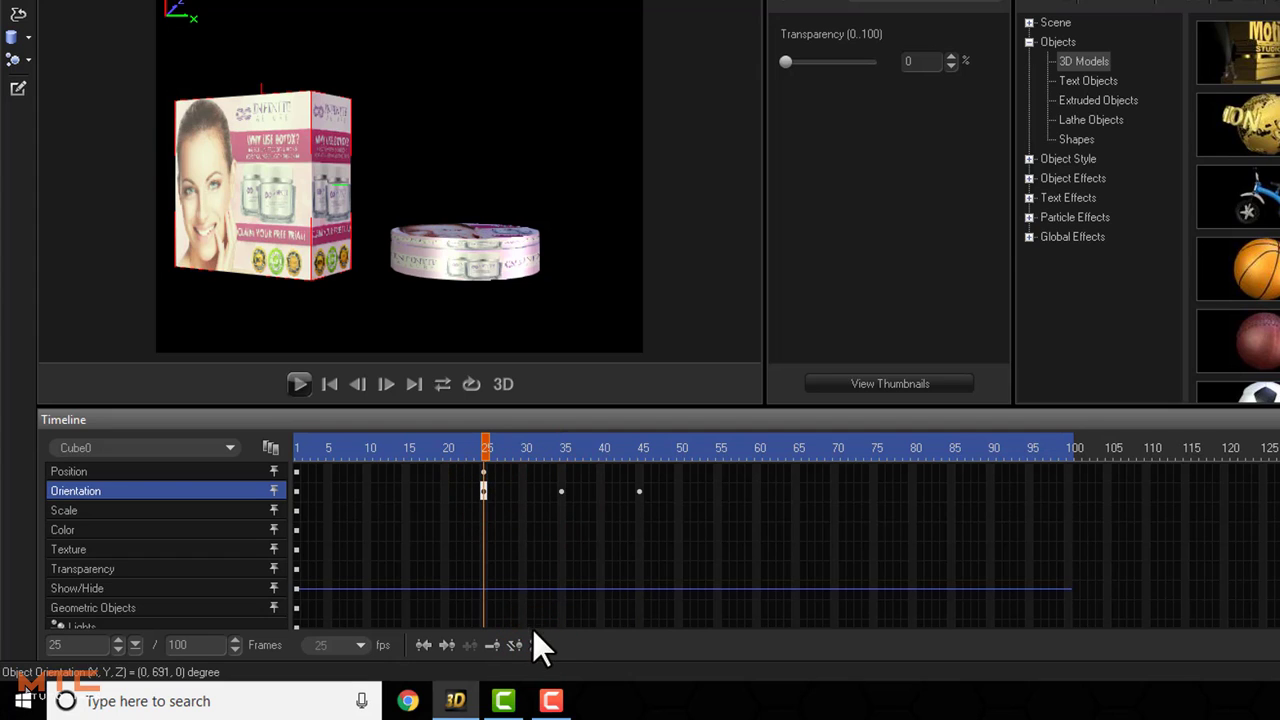
click(532, 642)
click(483, 471)
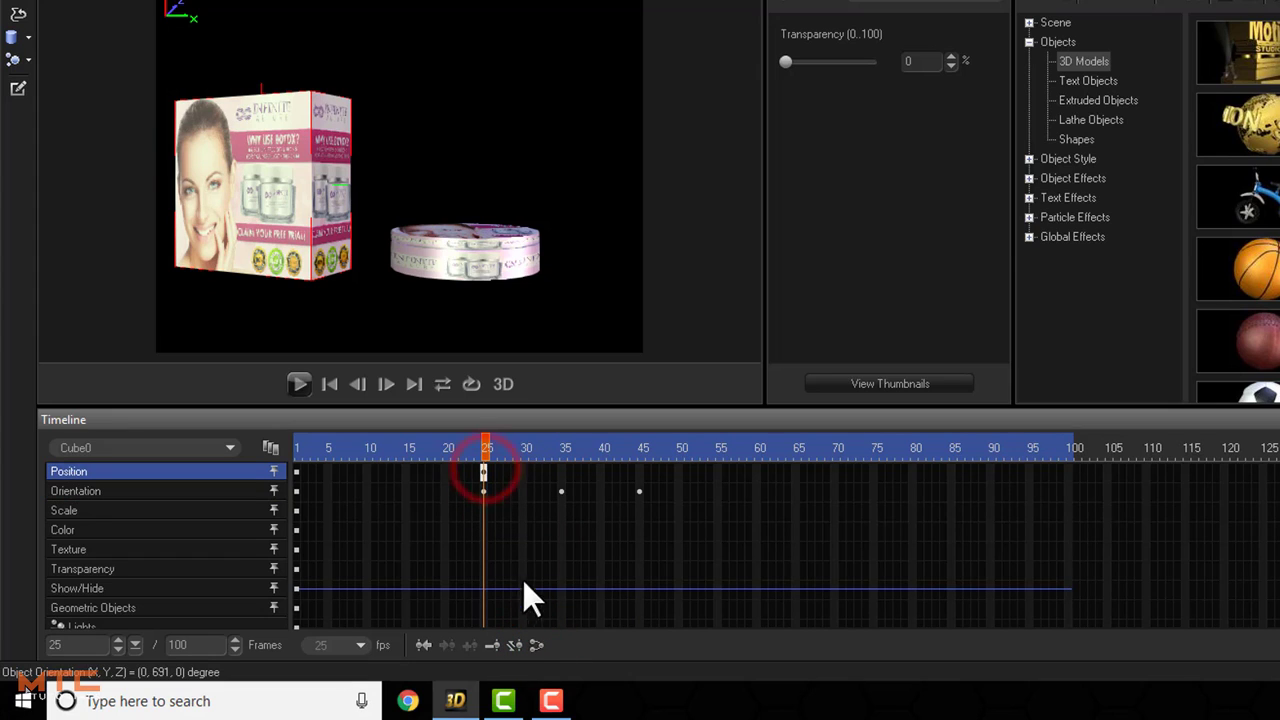
click(299, 447)
click(297, 382)
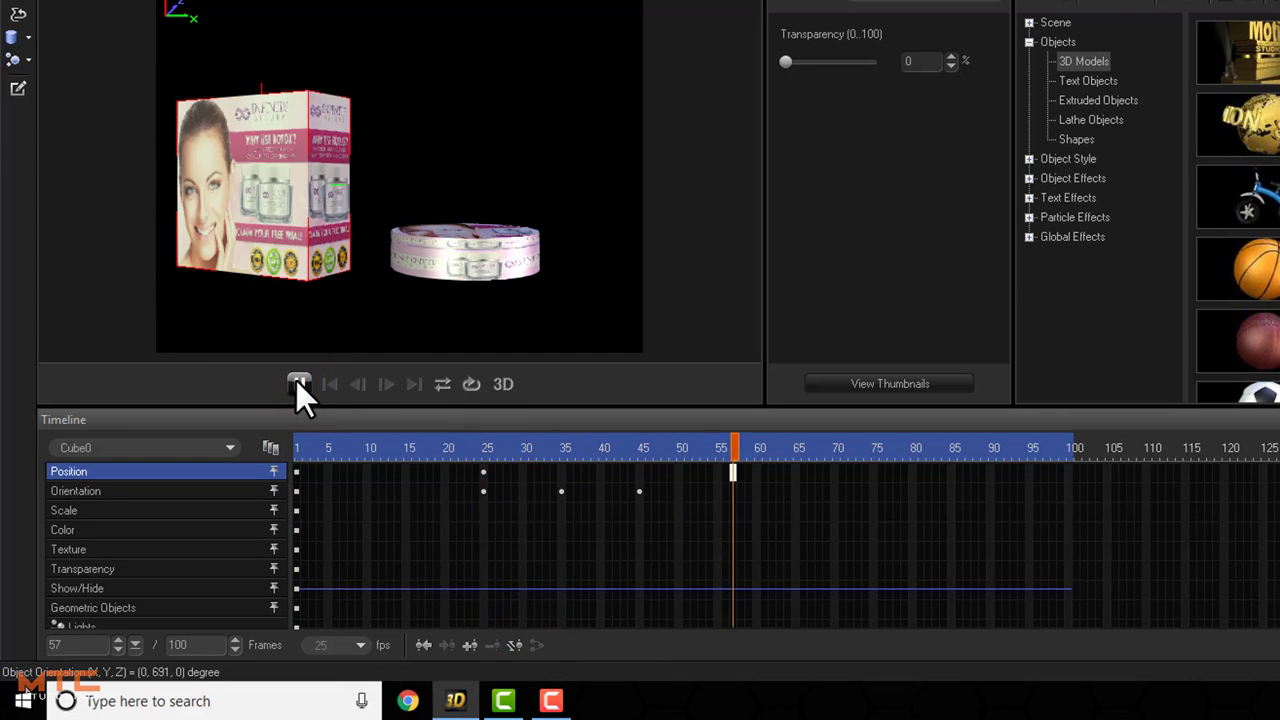
click(297, 382)
- Shift the box's orientation keyframes from frame 45 to 75 and from frame 35 to 52, and replay the animation
drag(642, 494, 876, 508)
drag(560, 490, 694, 508)
click(298, 384)
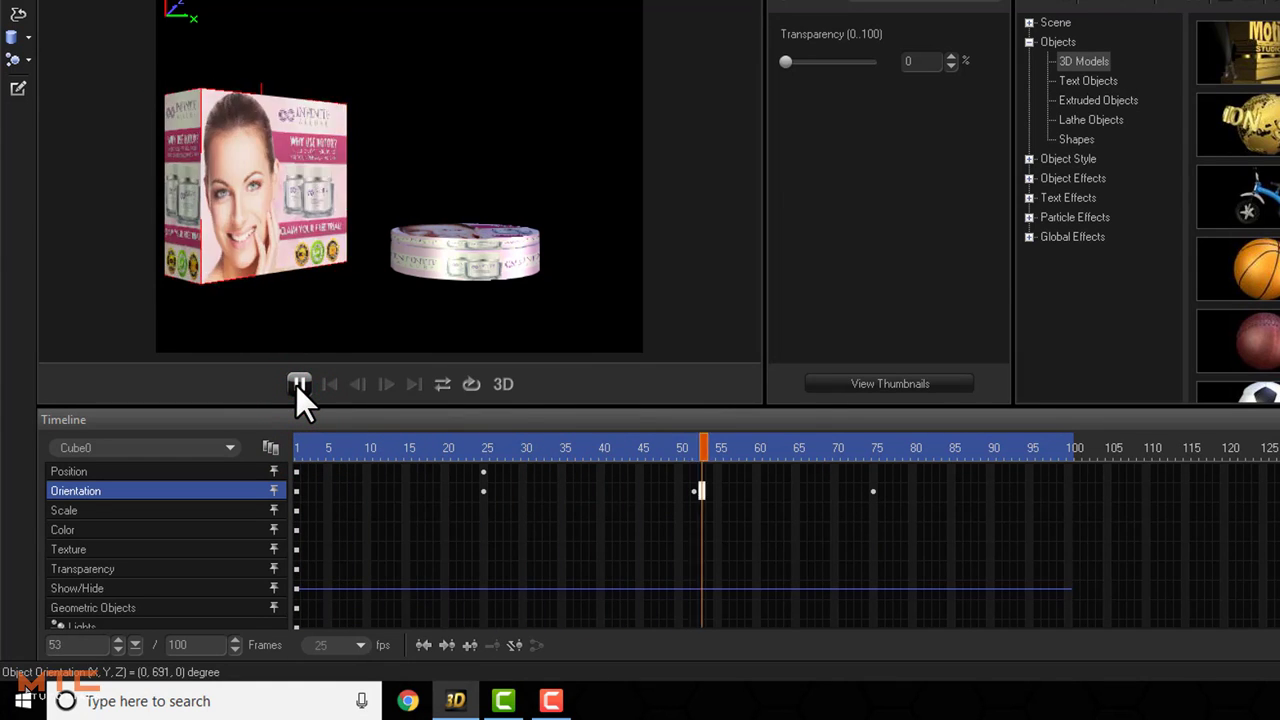
click(298, 384)
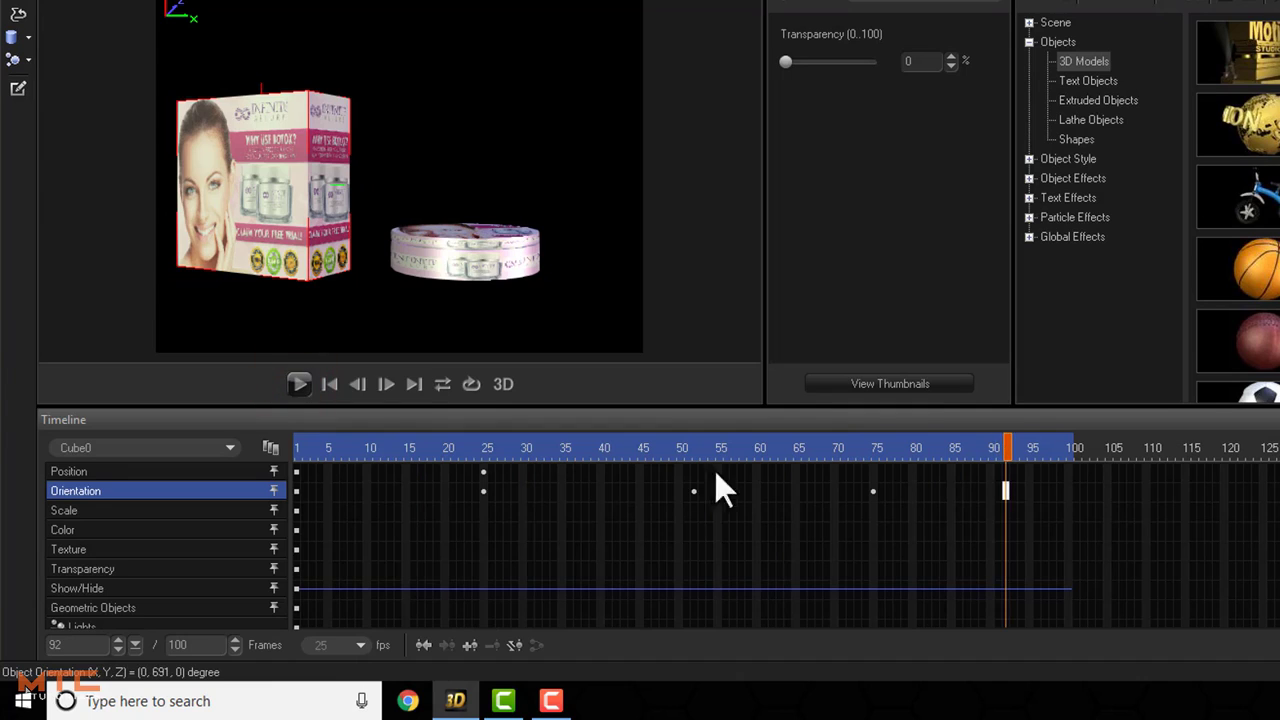
- Extend the animation length to 150 frames
double_click(200, 645)
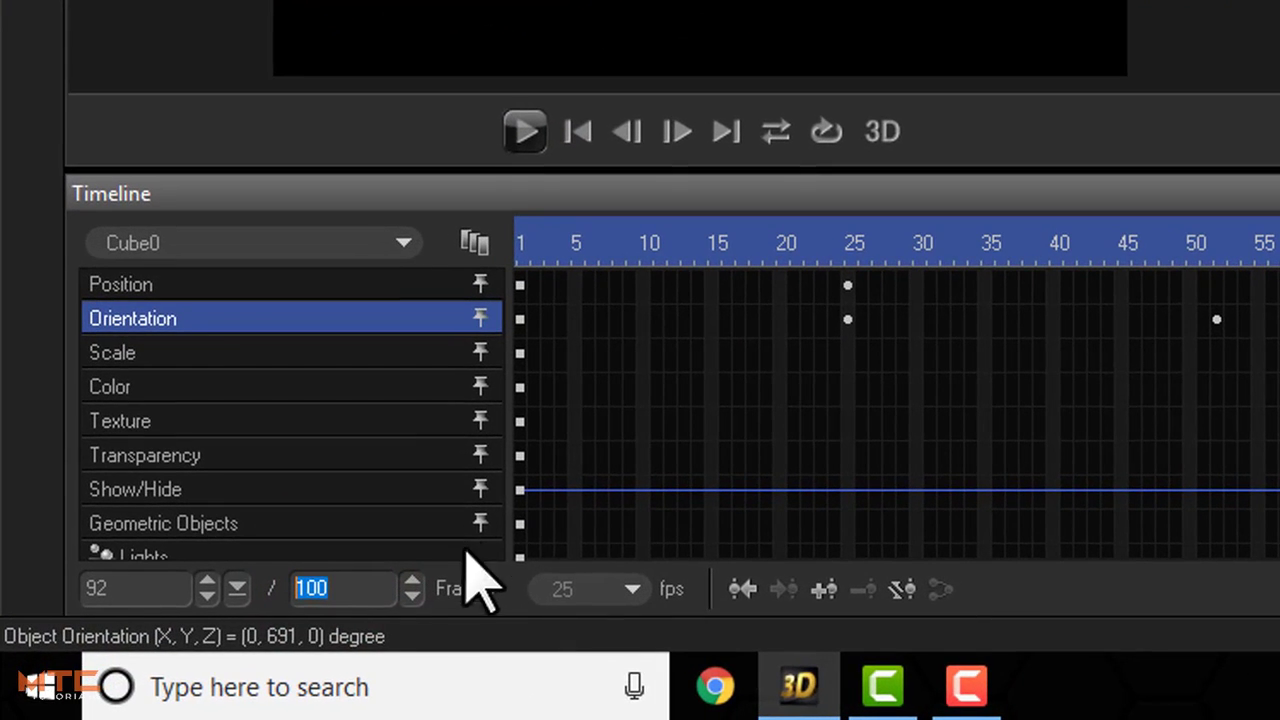
text(15)
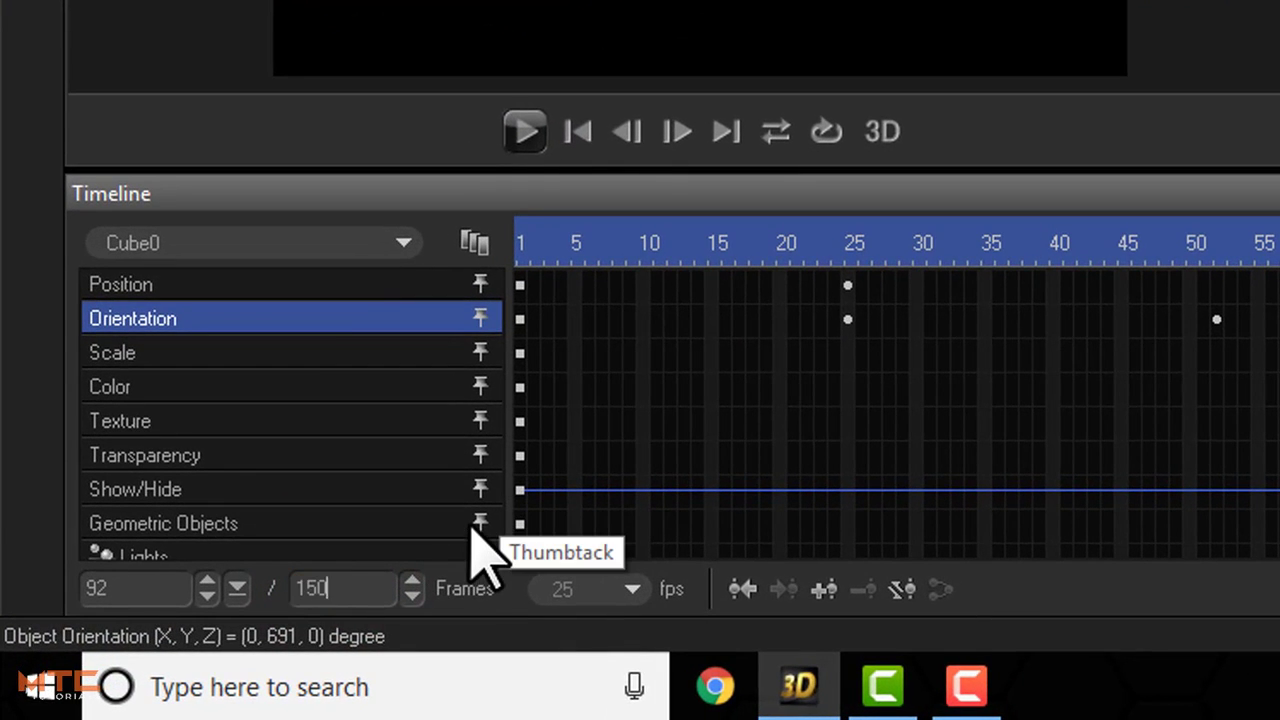
- Apply the 150-frame animation length and replay the animation to check the box's movement
key(Return)
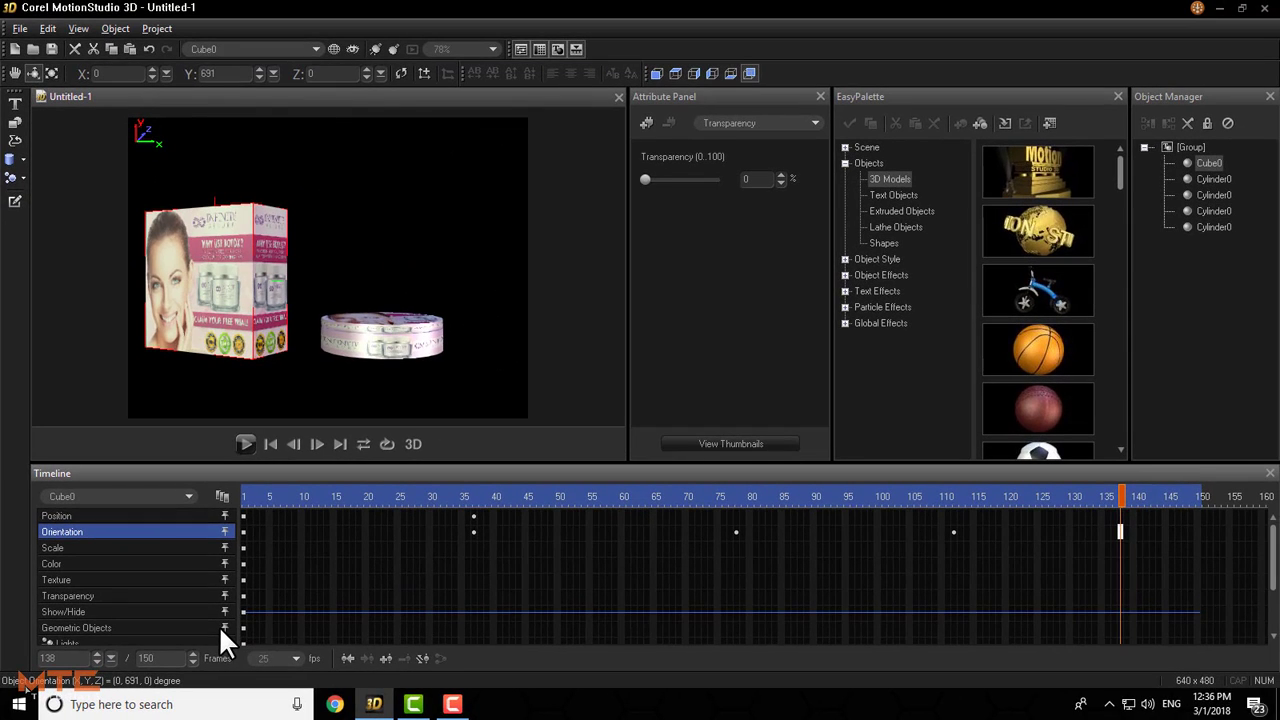
click(245, 444)
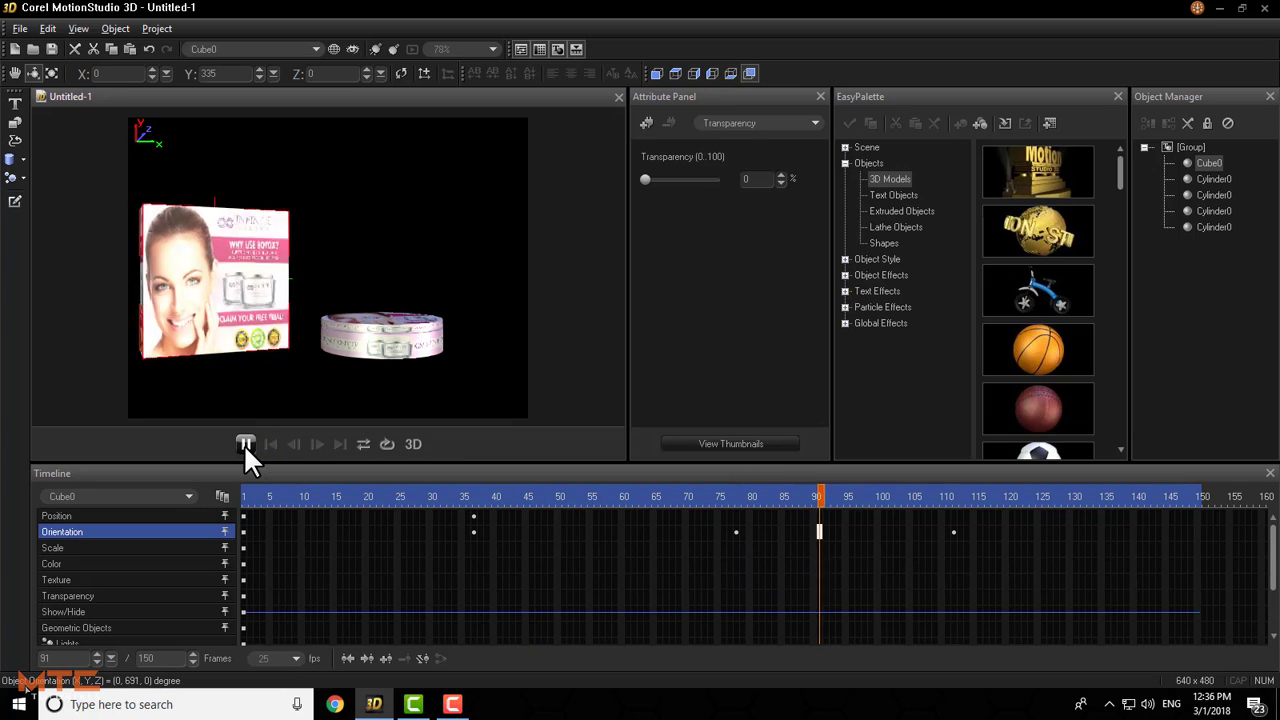
click(245, 444)
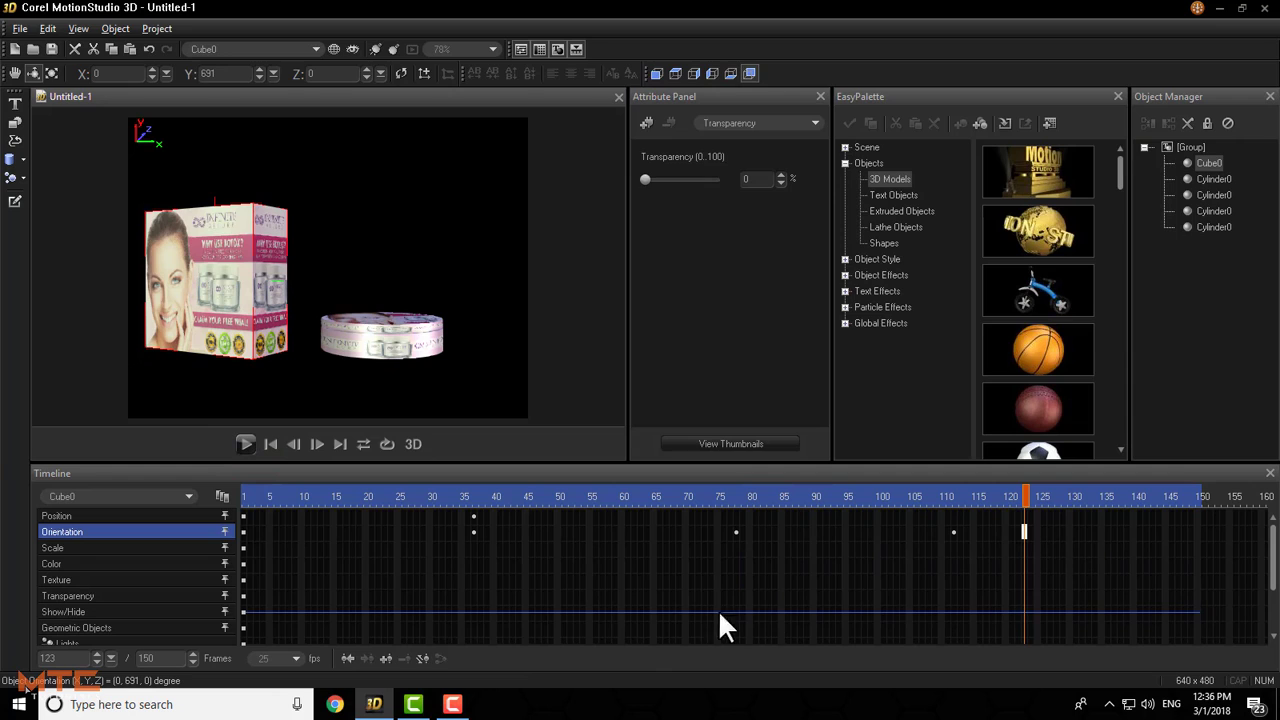
- Add an orientation keyframe at frame 84 for the container's lid cylinder
click(778, 496)
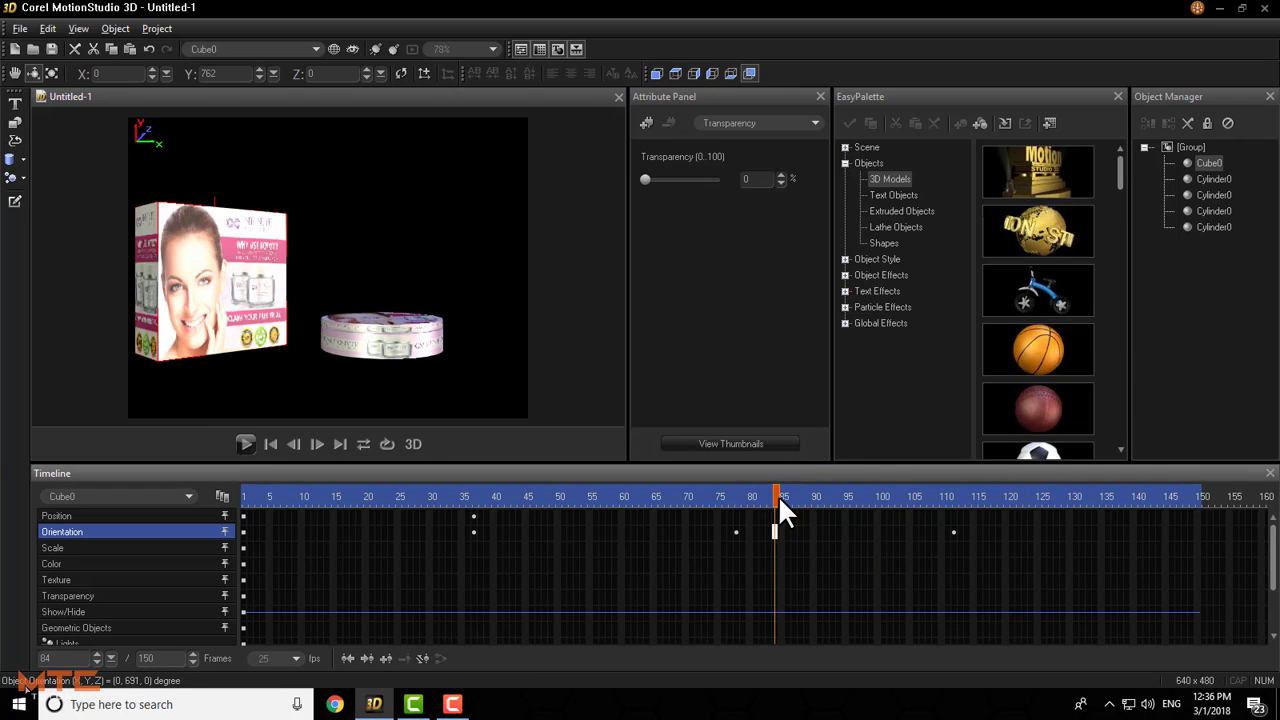
click(1215, 181)
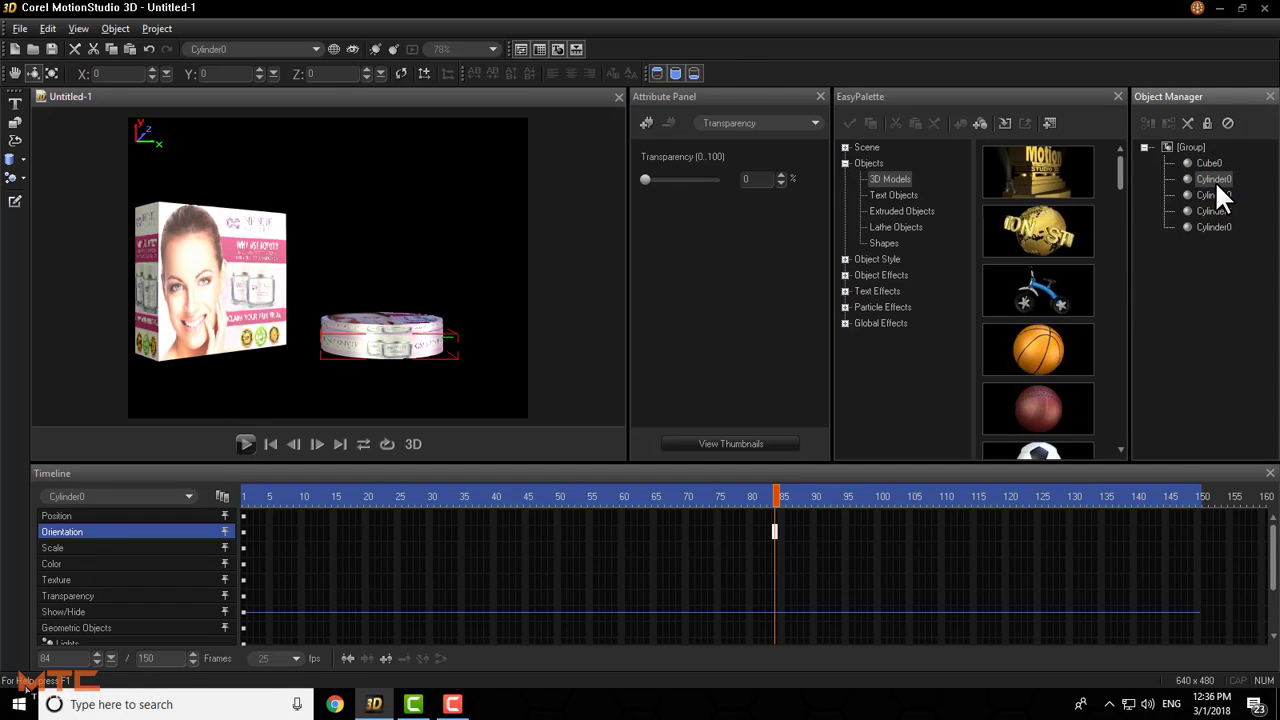
click(1214, 195)
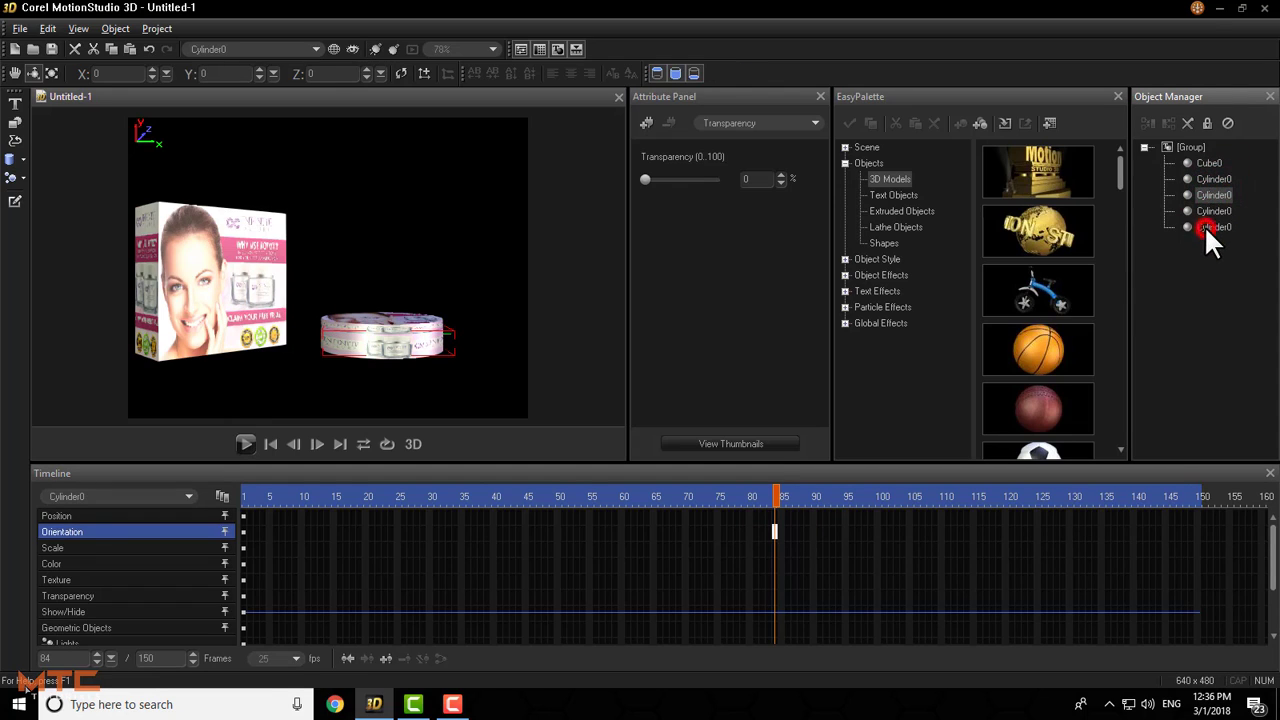
click(1206, 228)
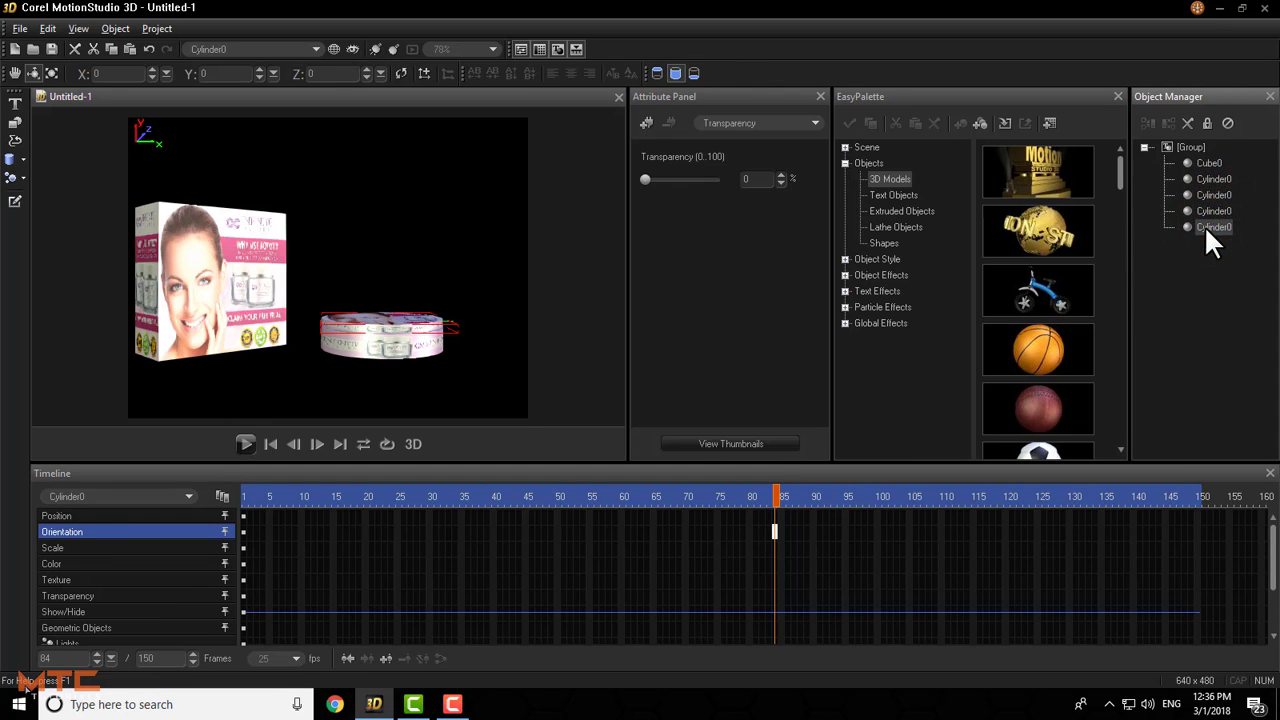
click(387, 658)
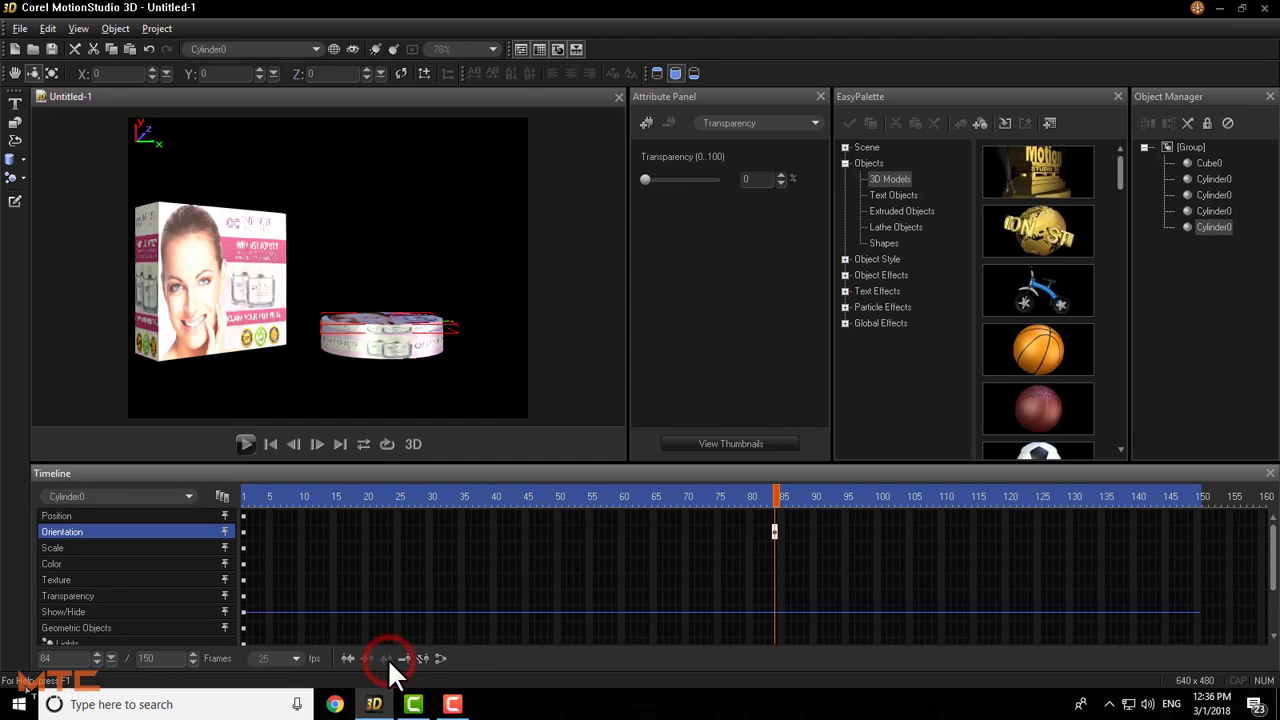
- Twist the container's lid to Y orientation 203 at frame 95
click(848, 500)
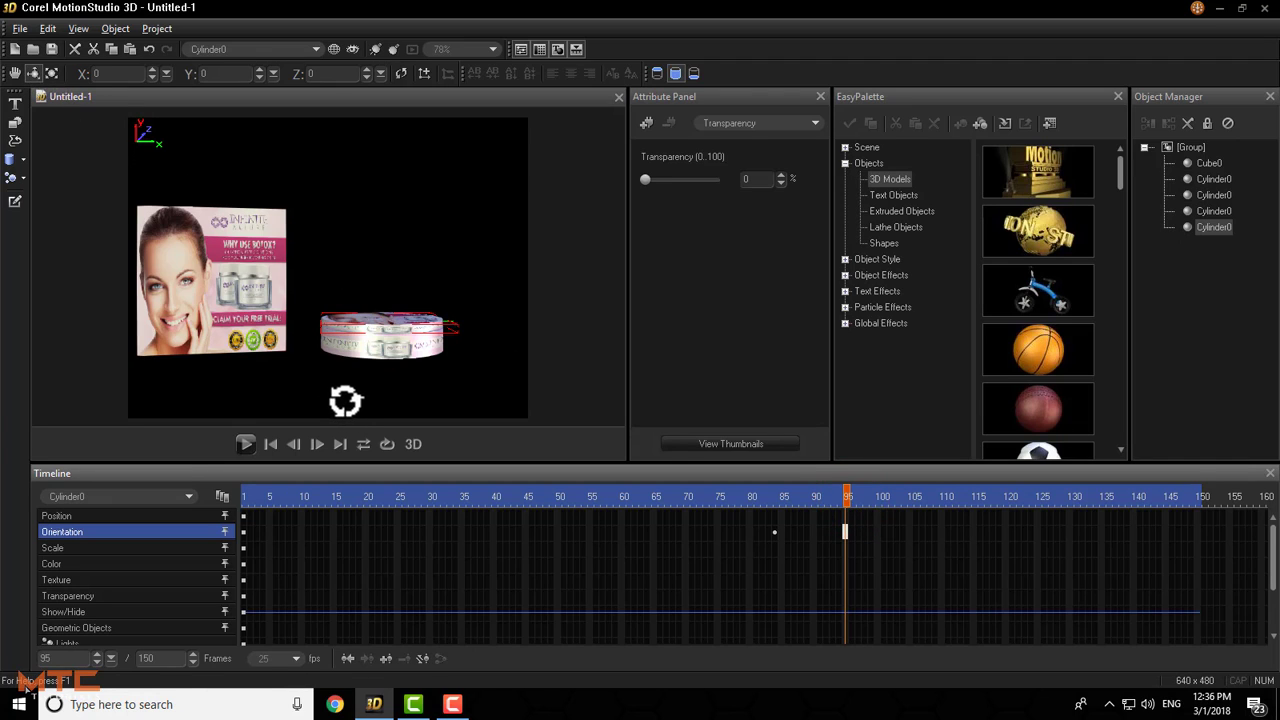
drag(320, 394, 496, 391)
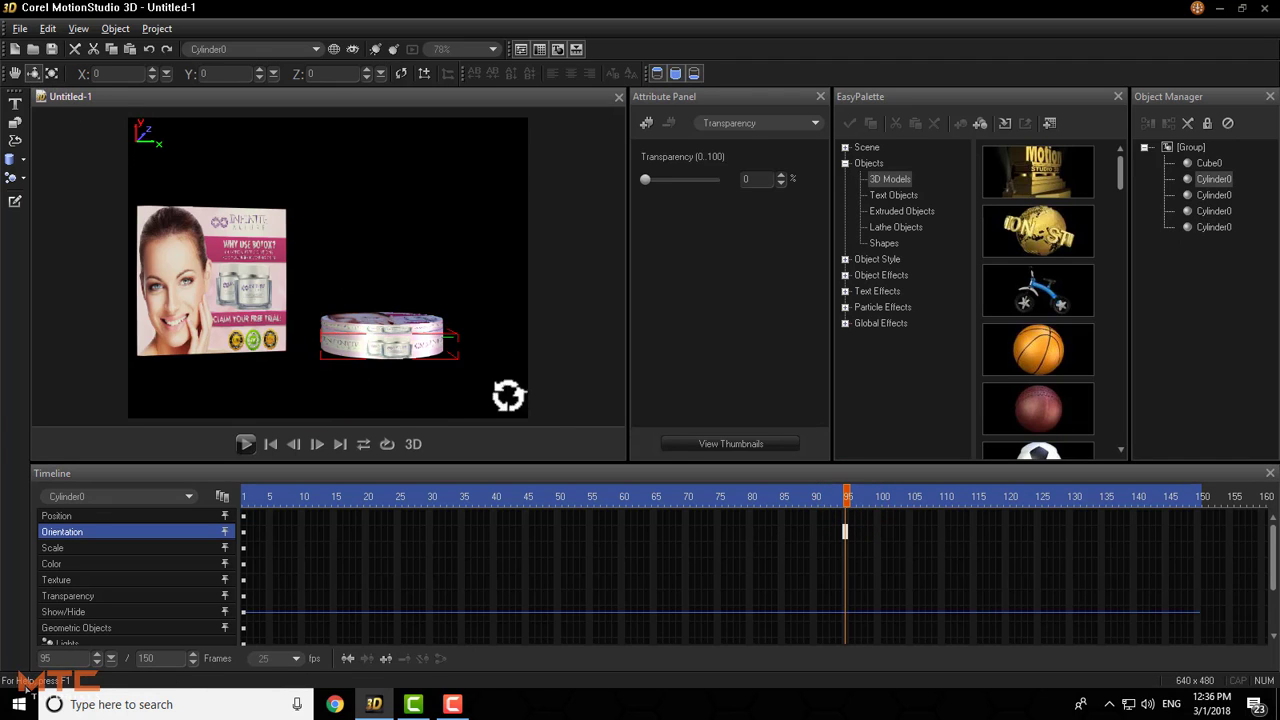
key(ctrl+z)
click(1215, 178)
click(1214, 178)
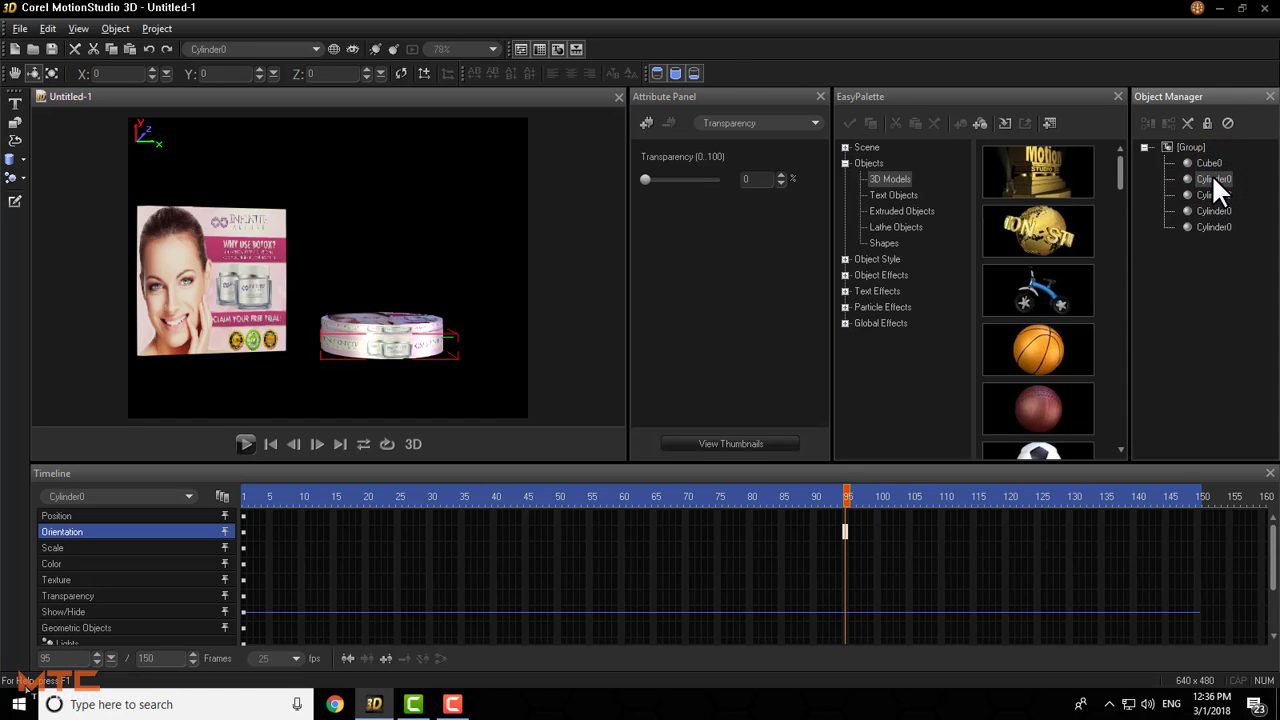
click(1213, 194)
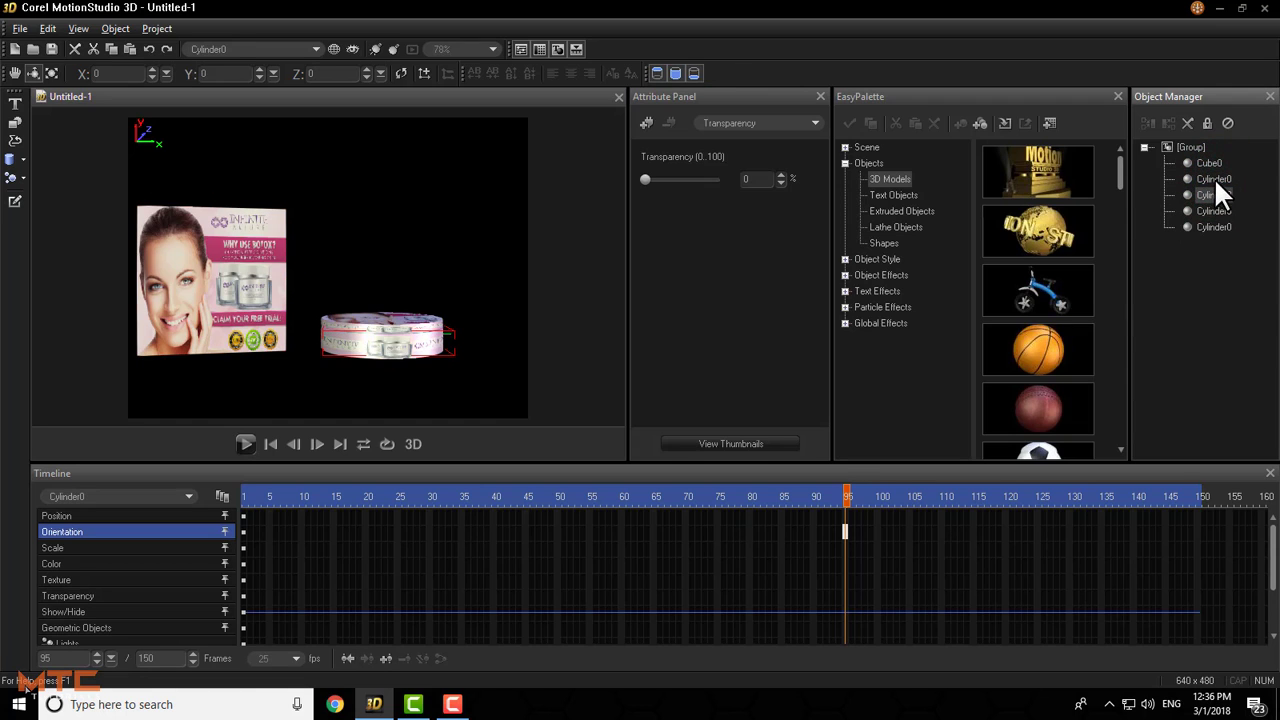
click(1215, 180)
click(1213, 227)
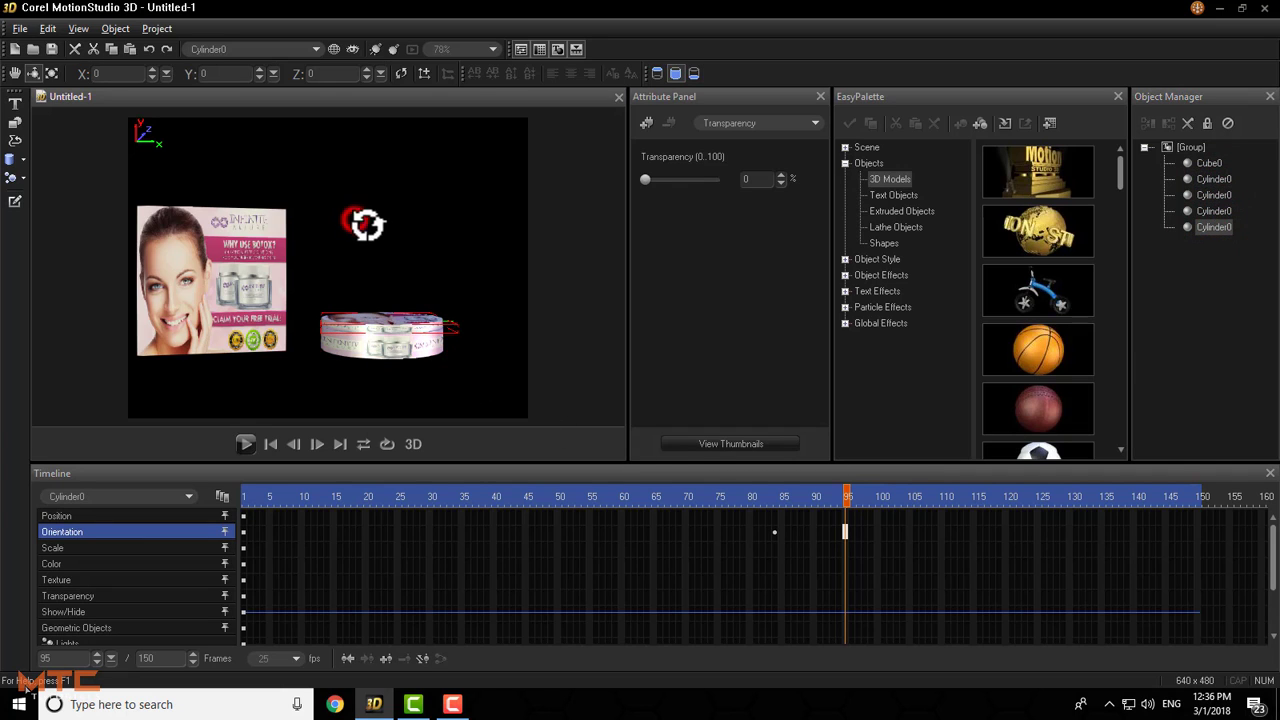
drag(366, 217, 509, 223)
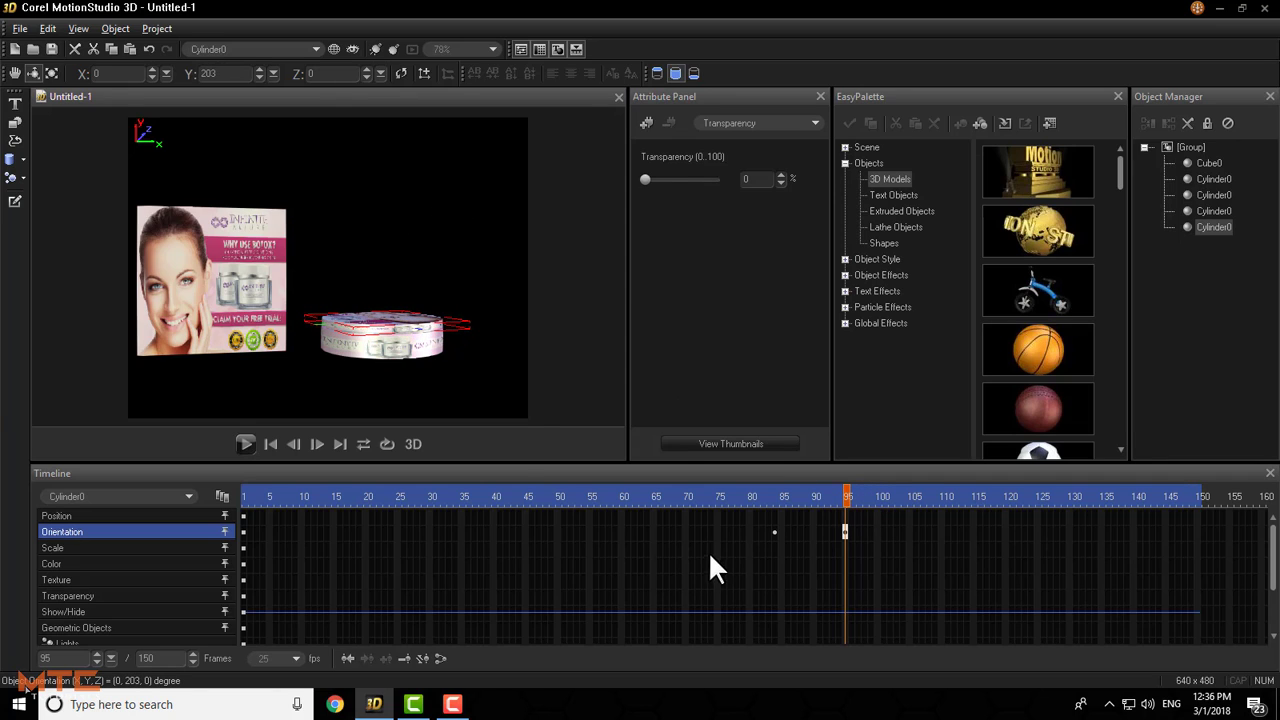
- Add a position keyframe for the lid at frame 95 and lift it to Y position -118 at frame 110
click(15, 73)
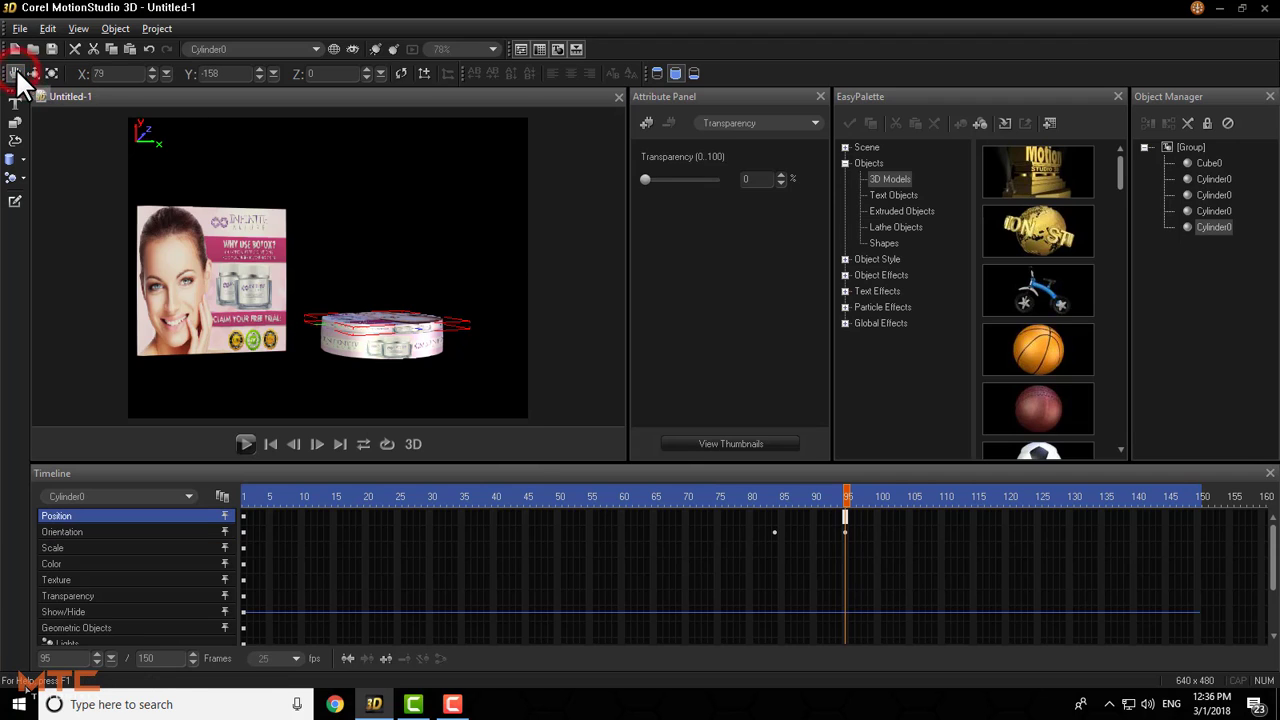
click(927, 498)
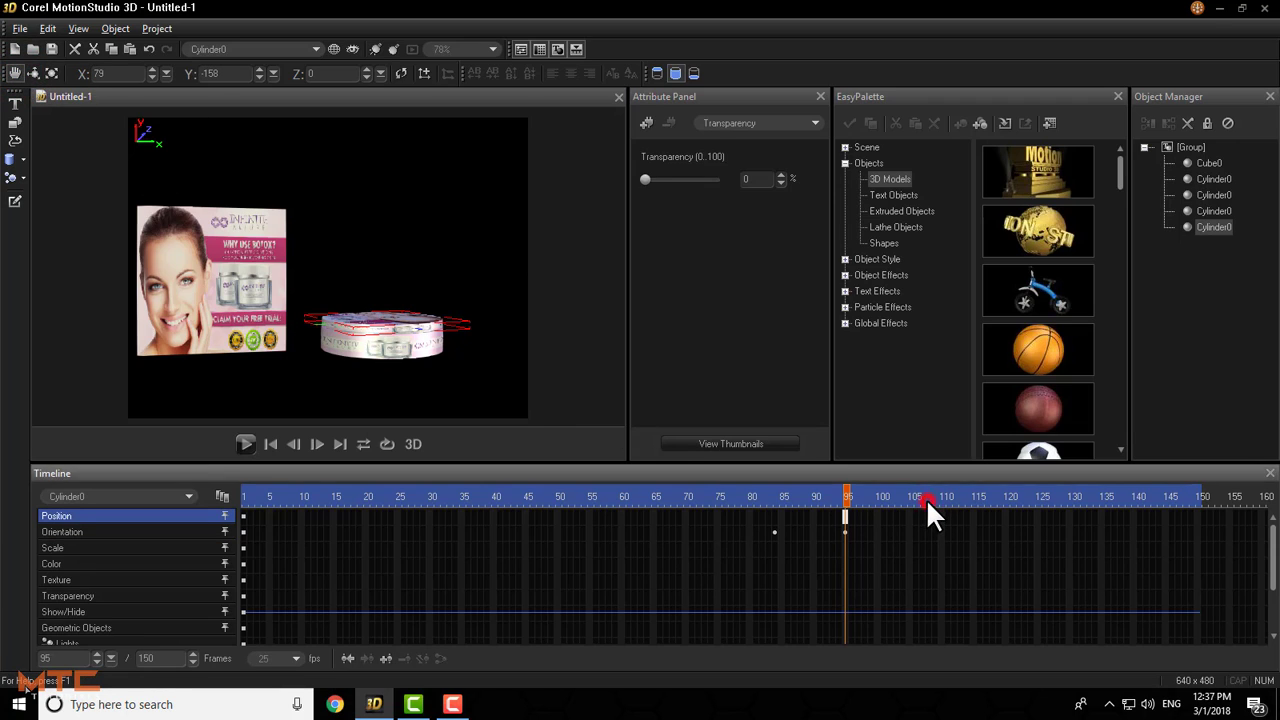
click(844, 494)
click(387, 657)
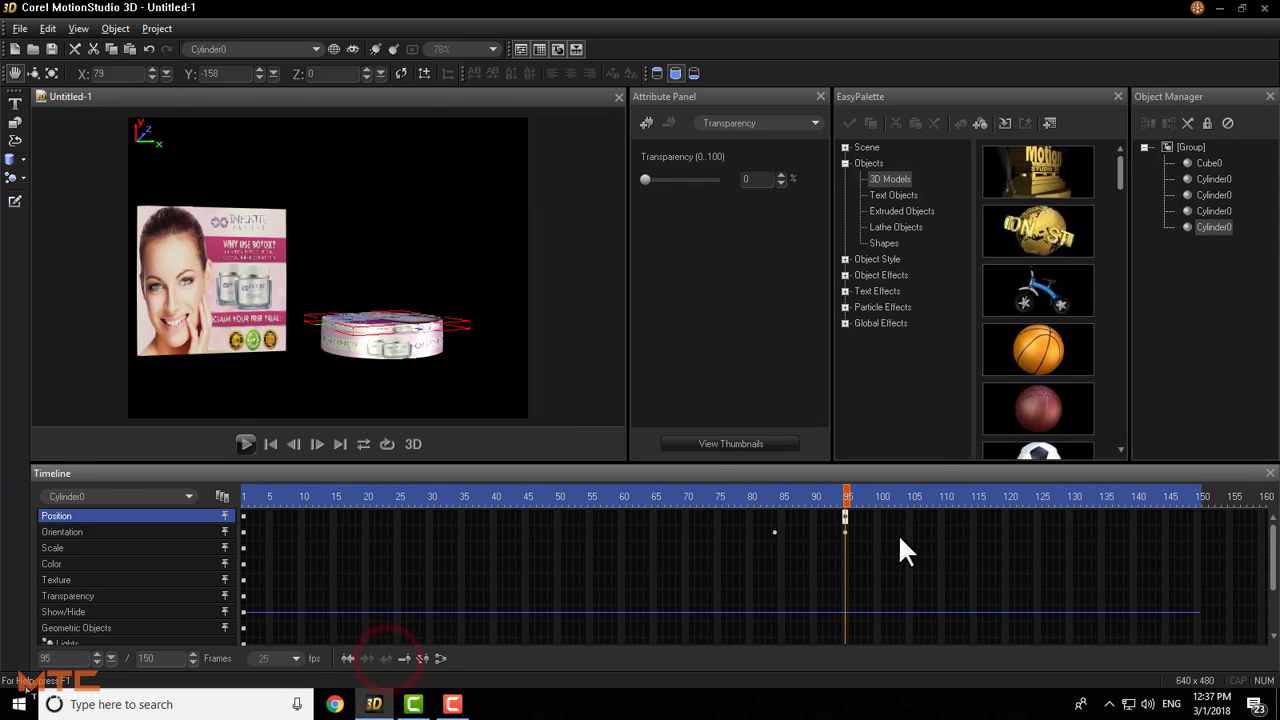
click(940, 497)
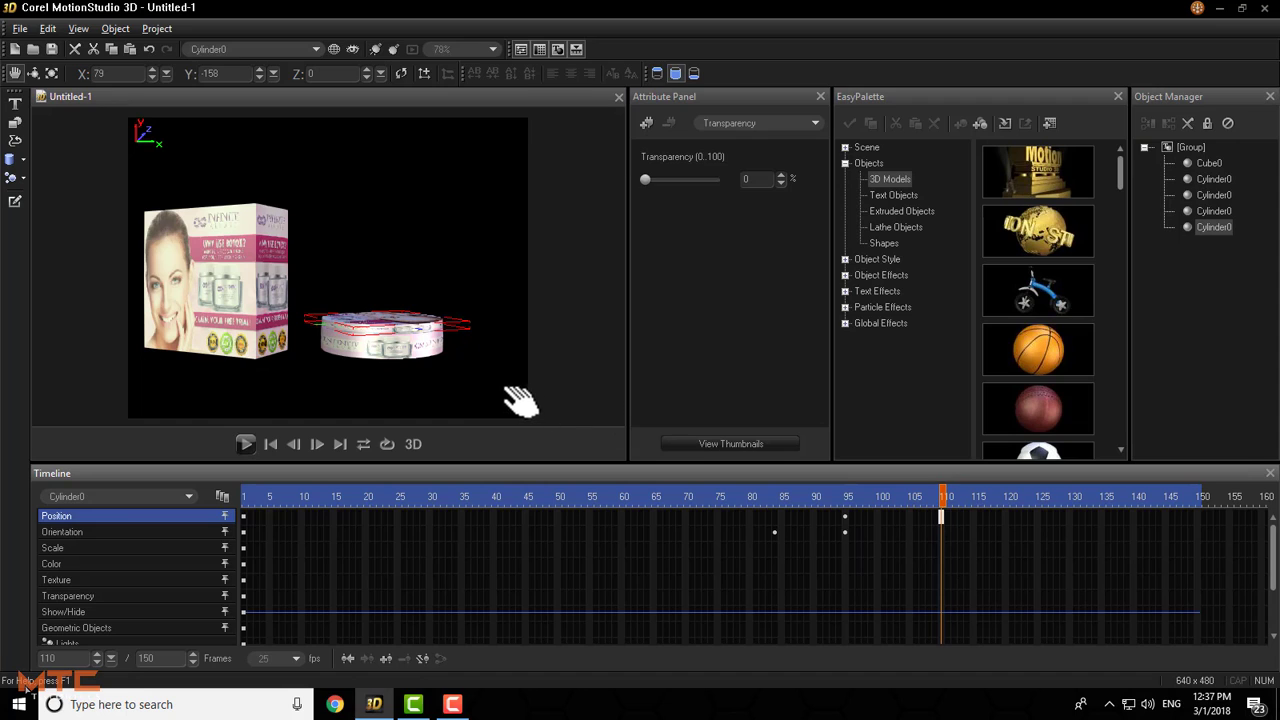
drag(524, 400, 528, 377)
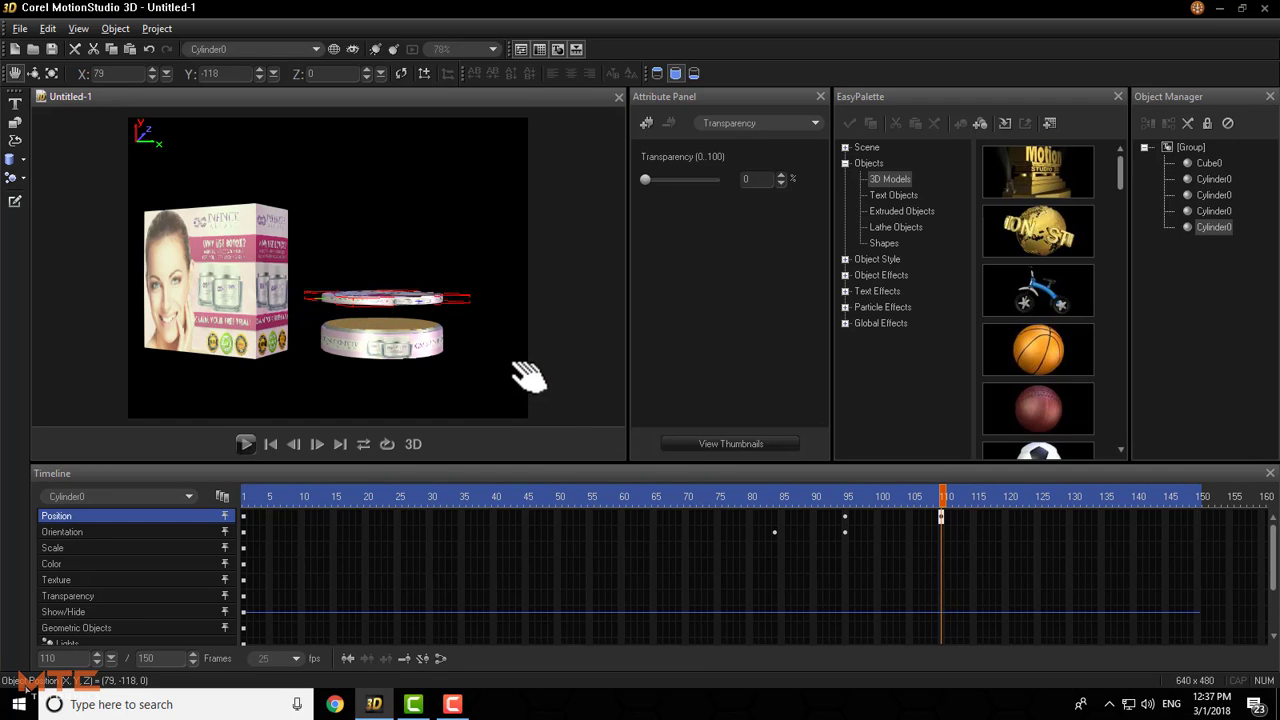
- Add an orientation keyframe for the lid at frame 110 and tilt it to X -29, Y 220 at frame 125
click(1042, 497)
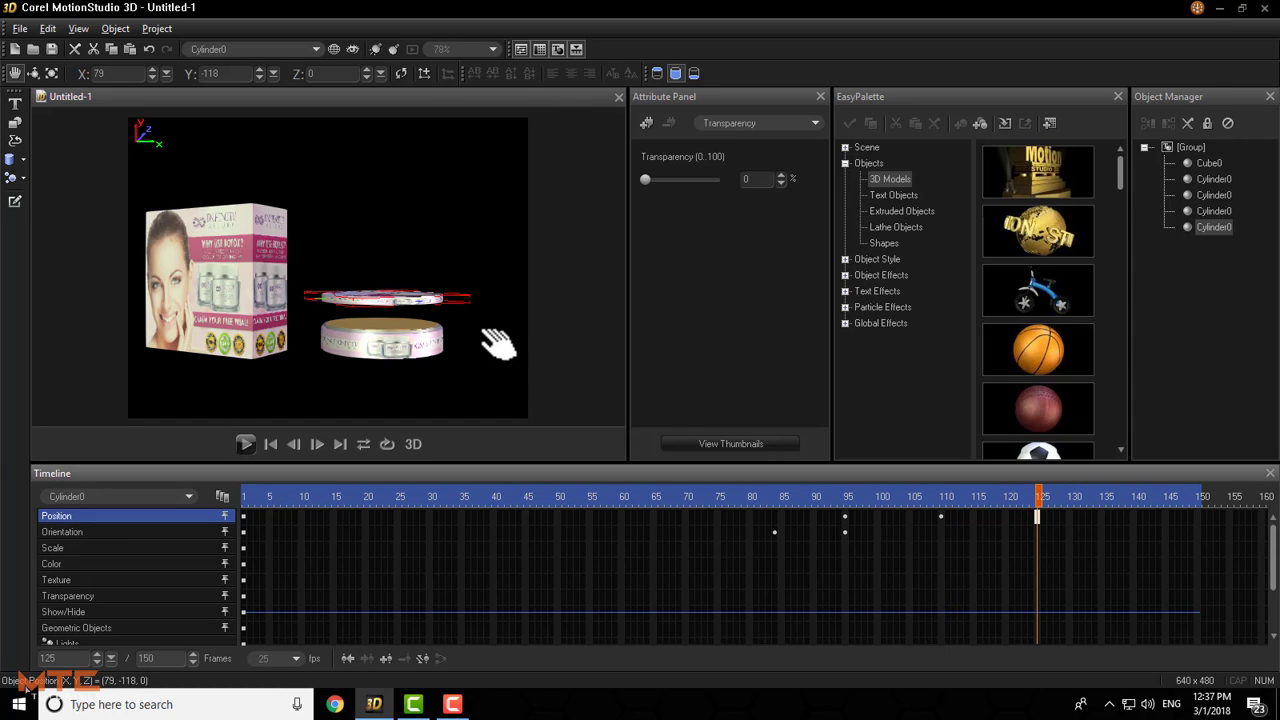
click(941, 497)
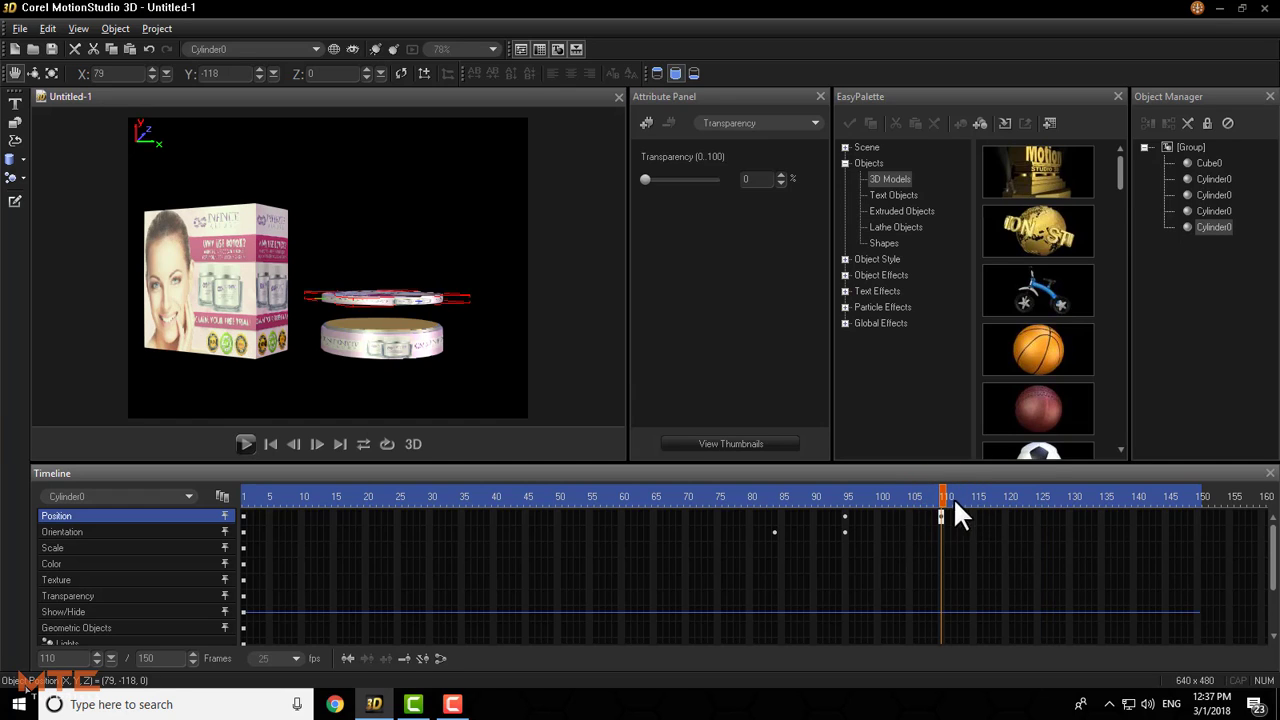
click(35, 72)
click(387, 659)
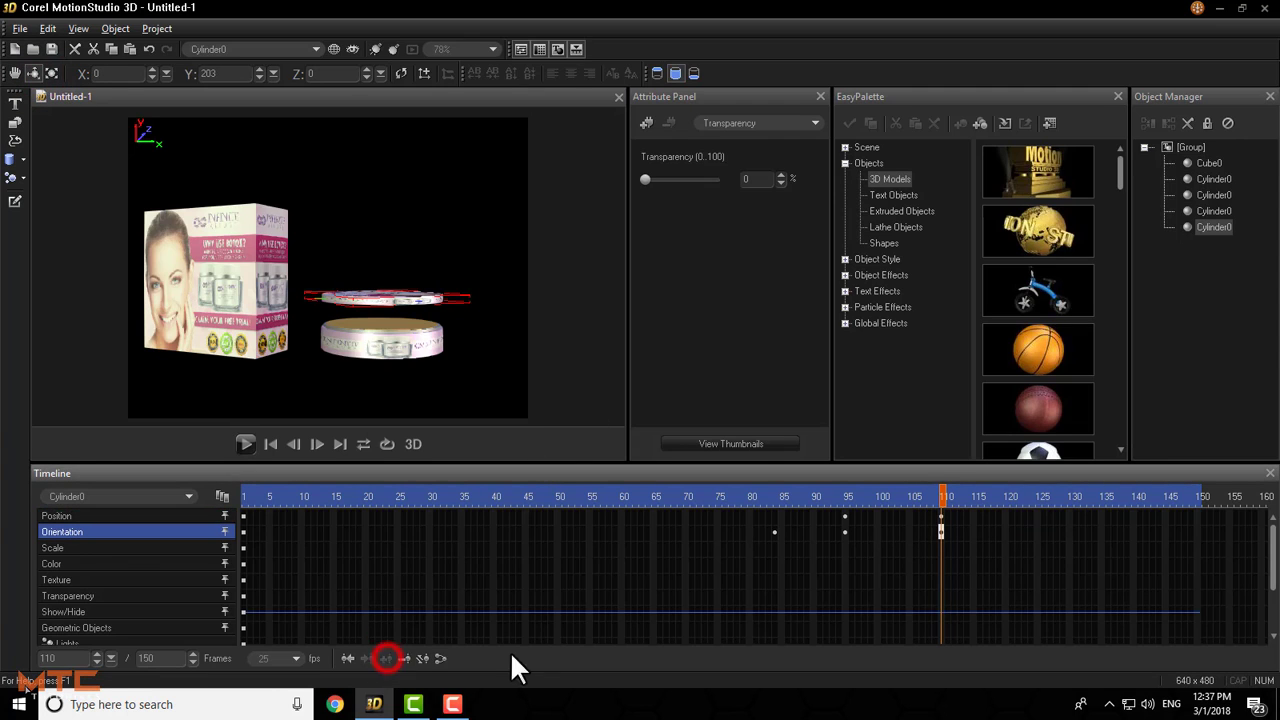
click(1040, 515)
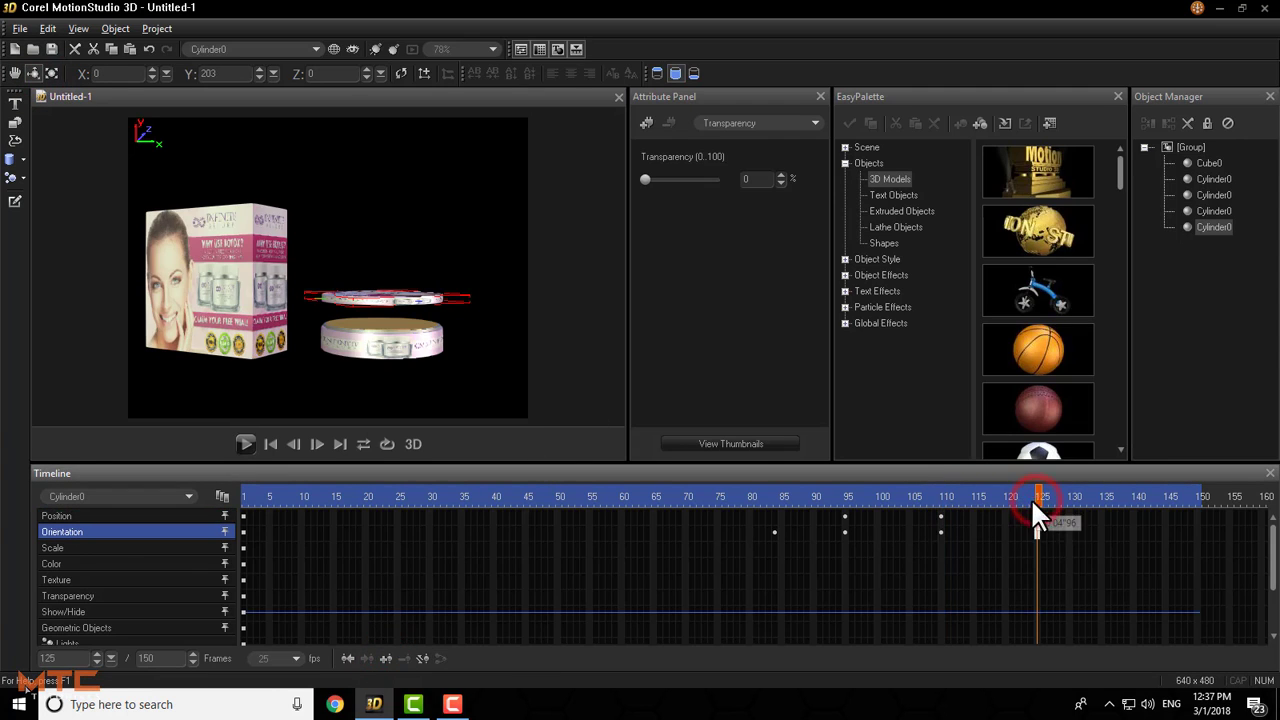
drag(493, 356, 473, 247)
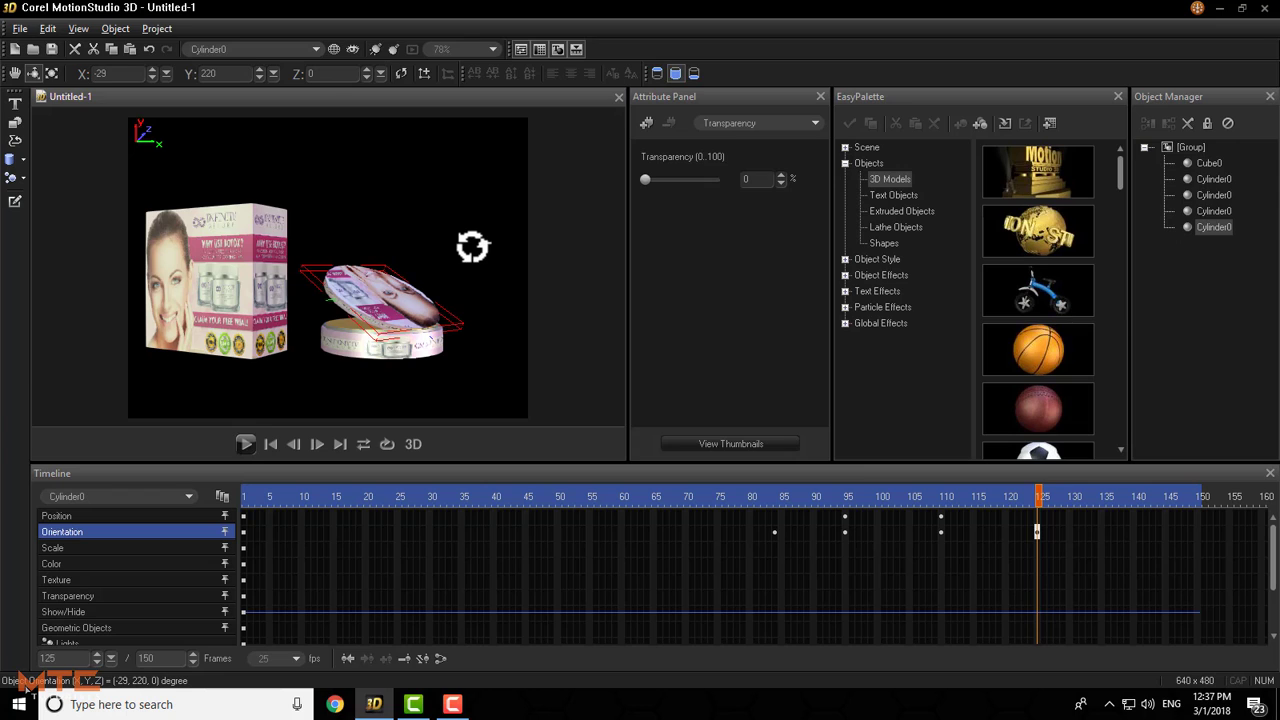
- Move the lid to about X 200, Y -145 beside the container at frame 125 and preview the opening animation
click(1036, 516)
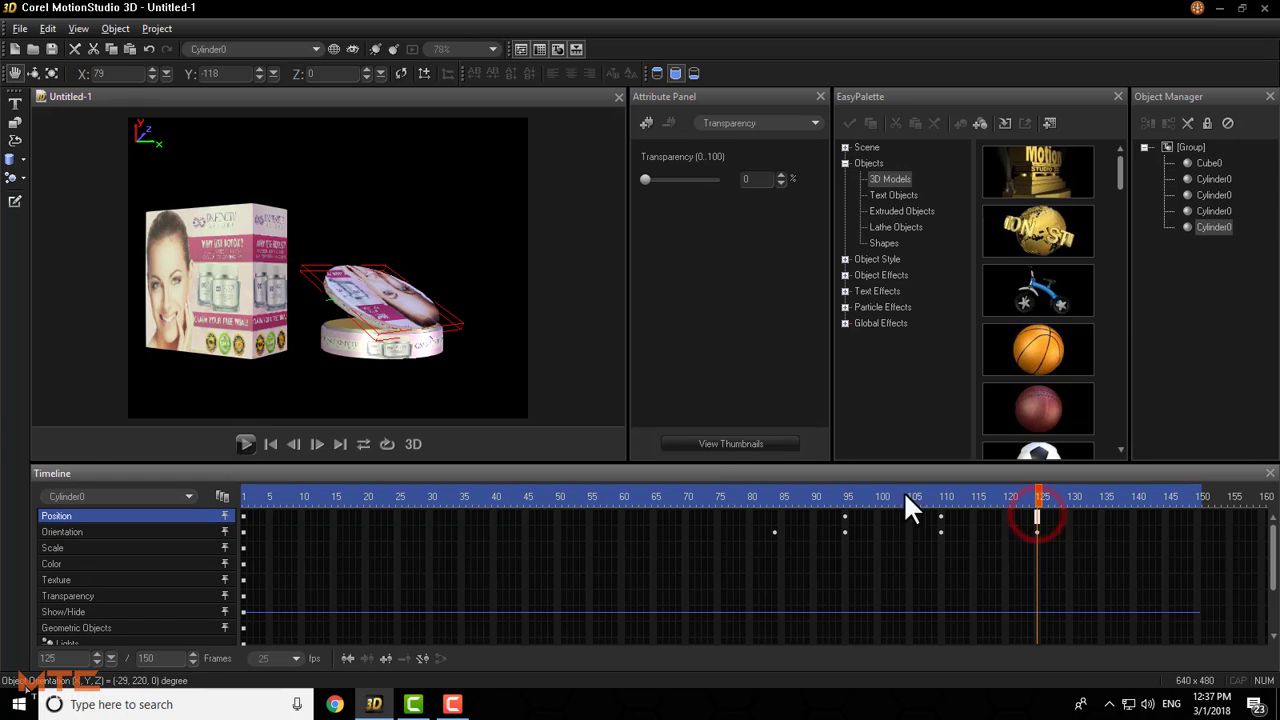
drag(398, 283, 497, 285)
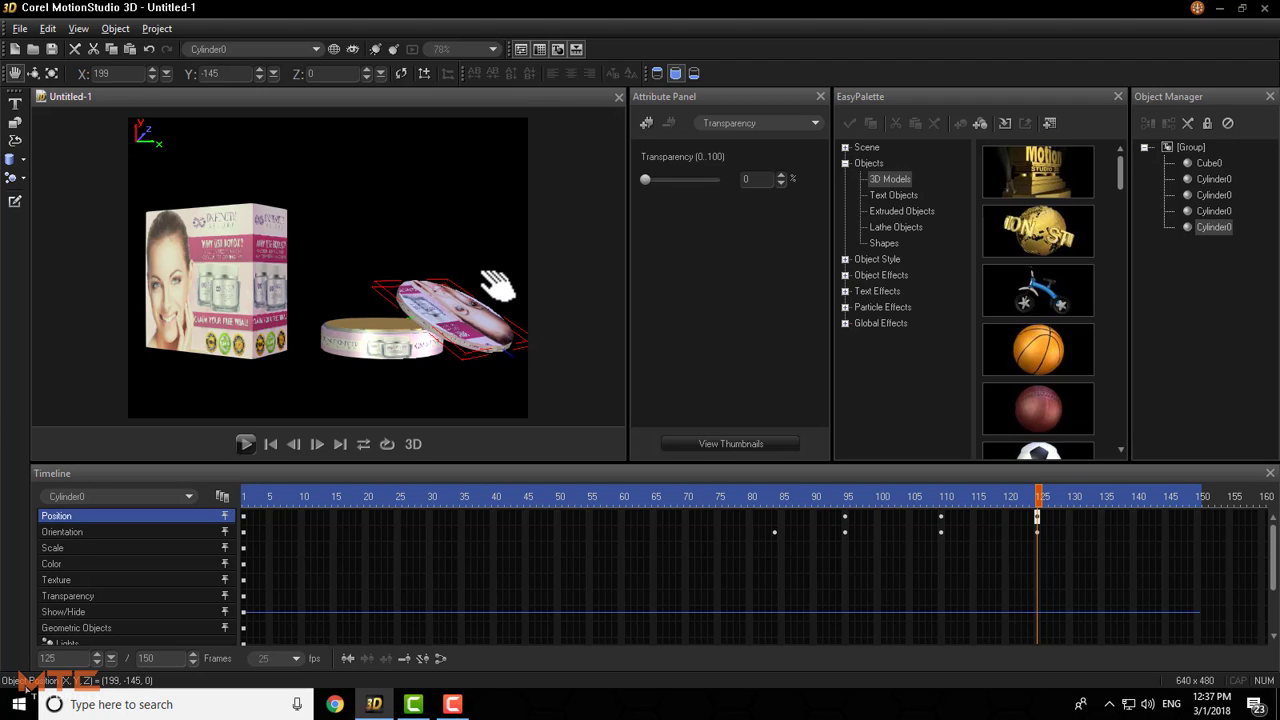
click(827, 494)
click(245, 444)
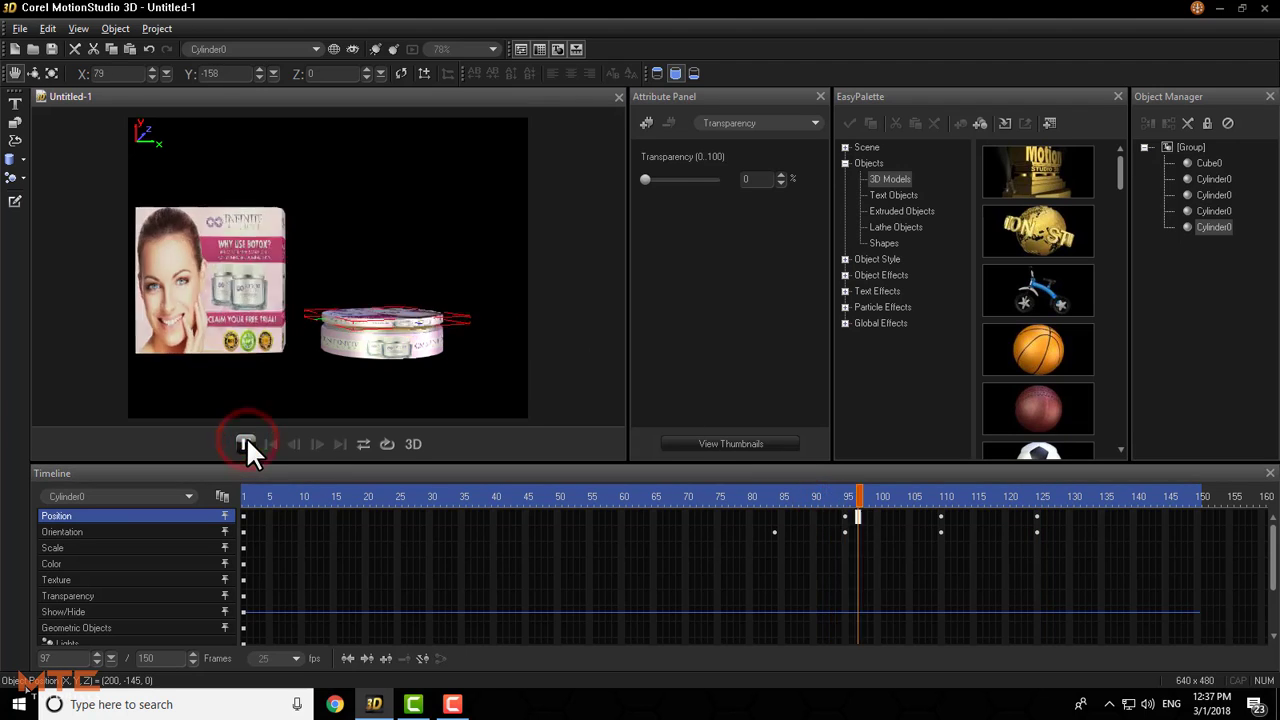
click(247, 440)
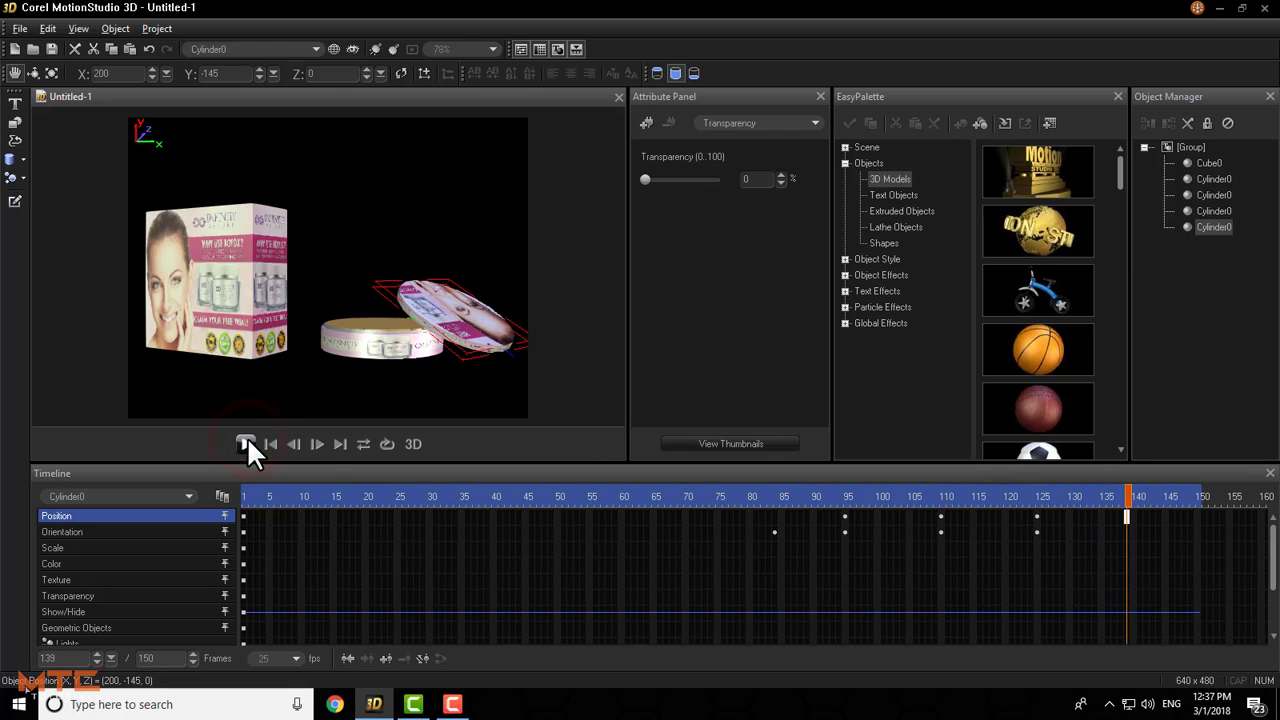
click(667, 496)
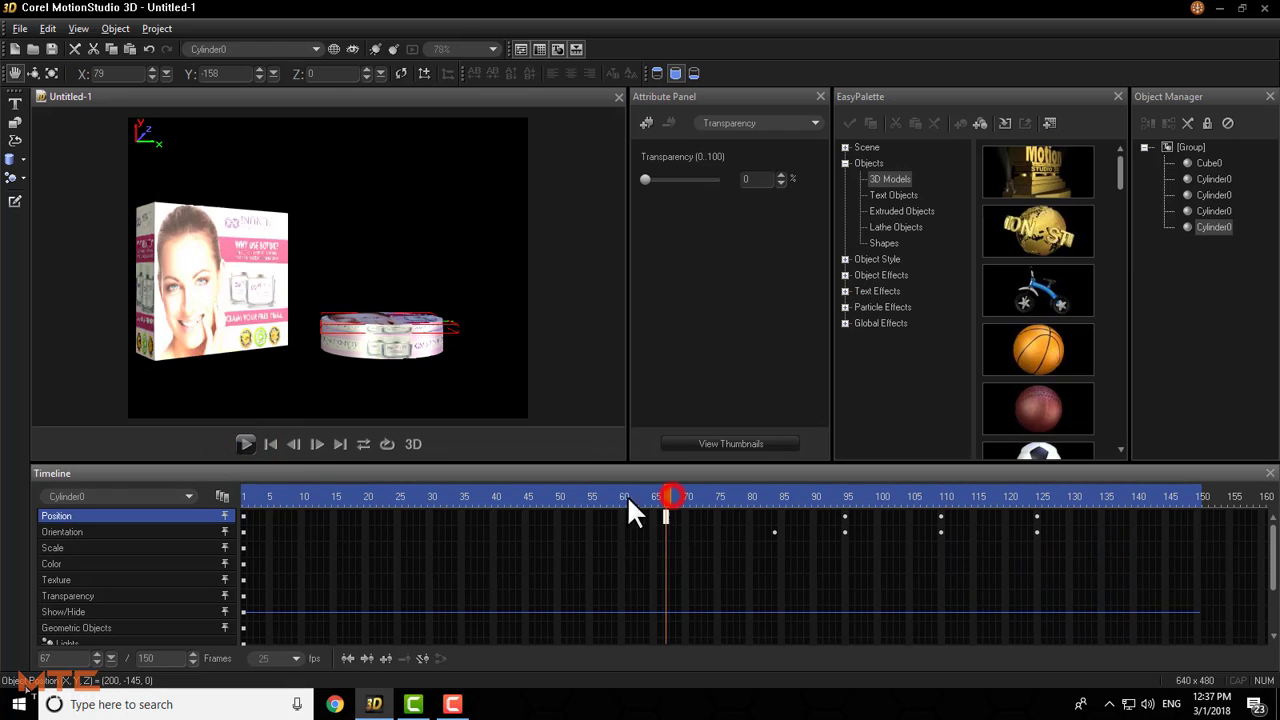
click(246, 442)
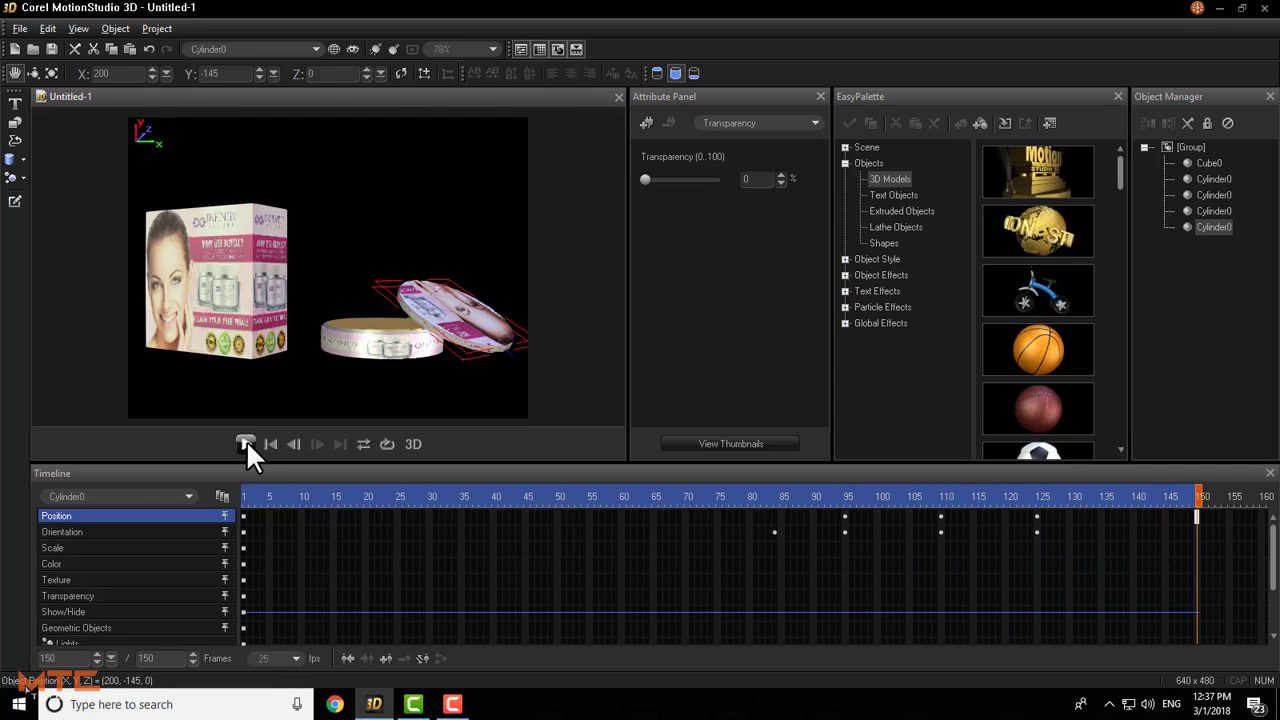
- Apply path smoothing to the lid's orientation and position keyframes at frames 84, 95, 110, 125 and 1
click(772, 531)
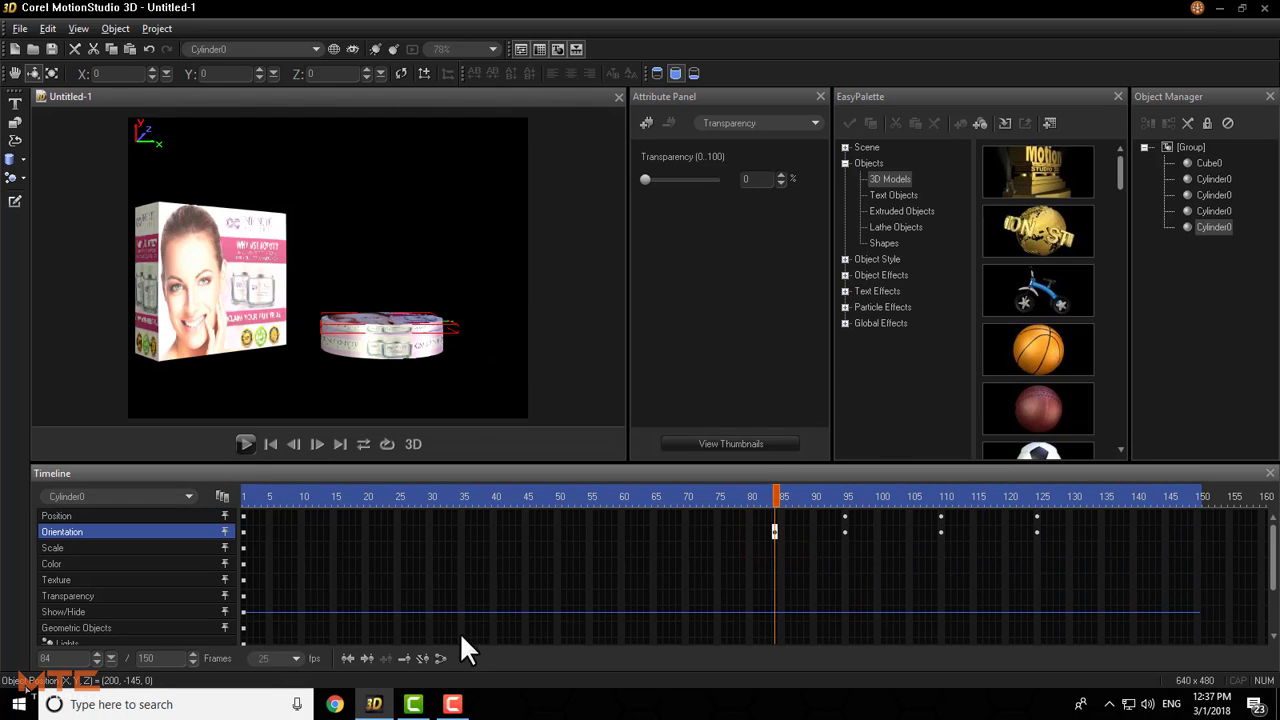
click(846, 540)
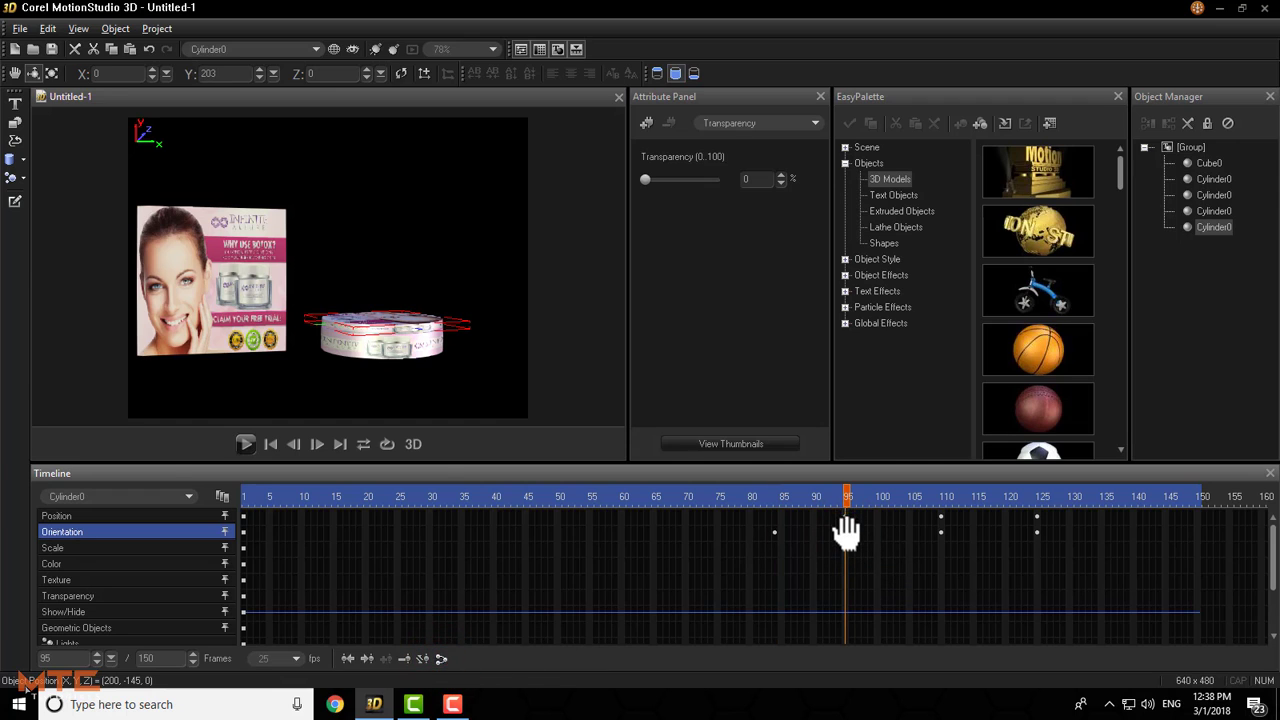
click(845, 517)
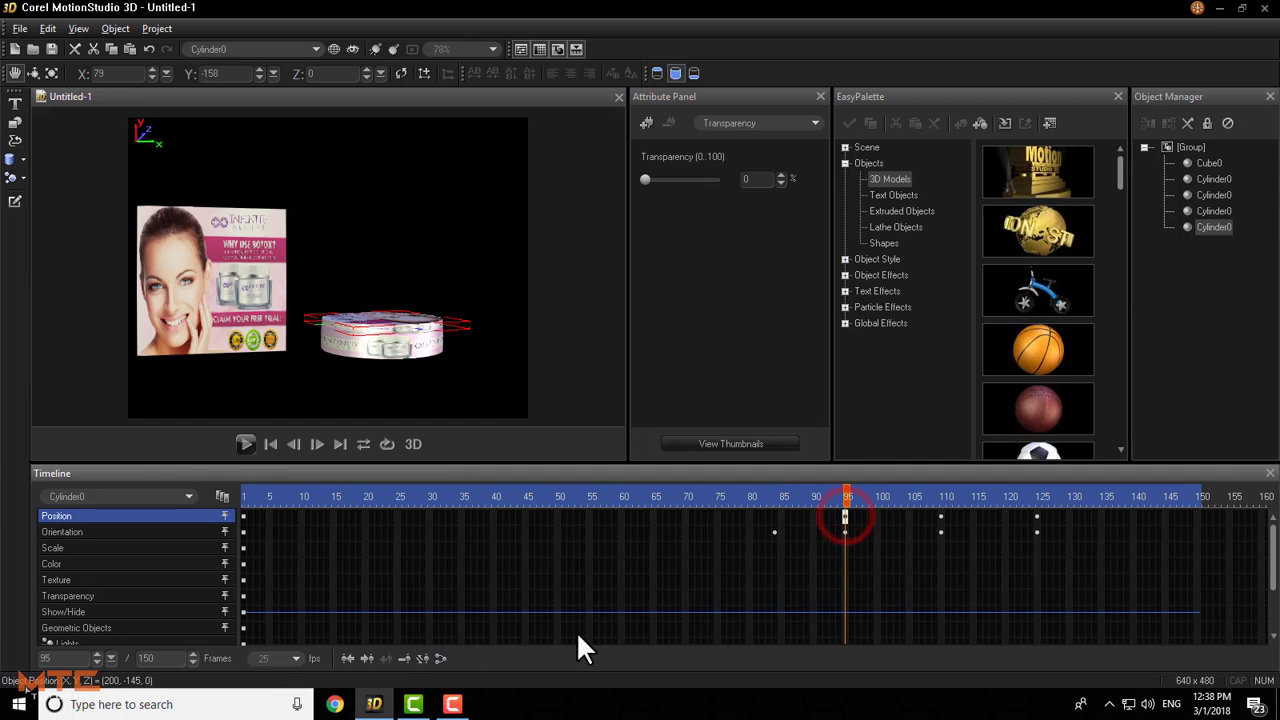
click(940, 531)
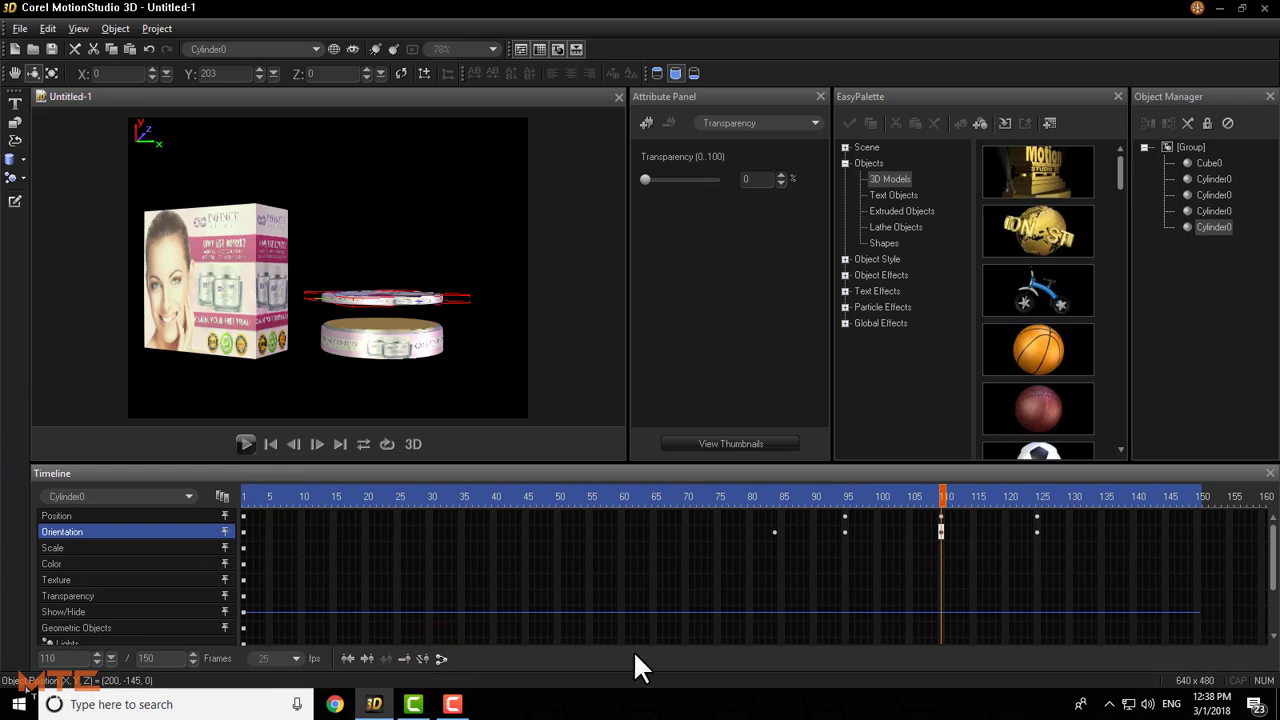
click(941, 517)
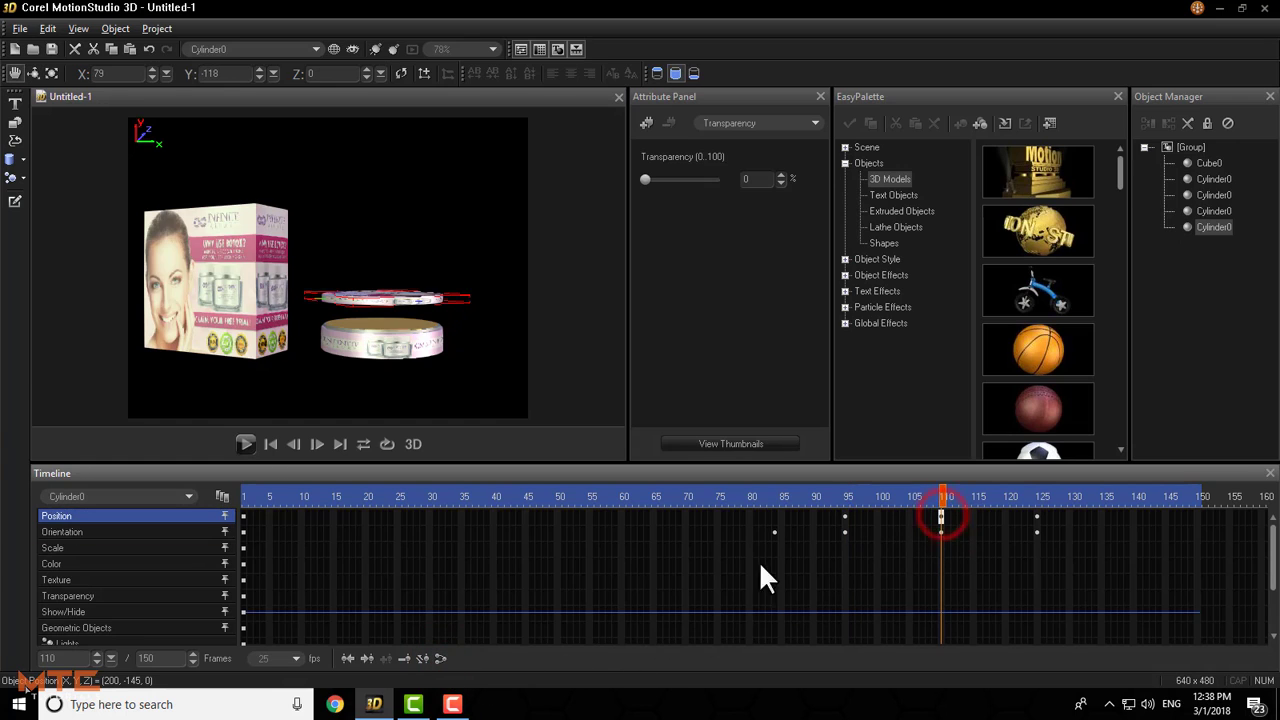
click(441, 658)
click(1035, 532)
click(441, 658)
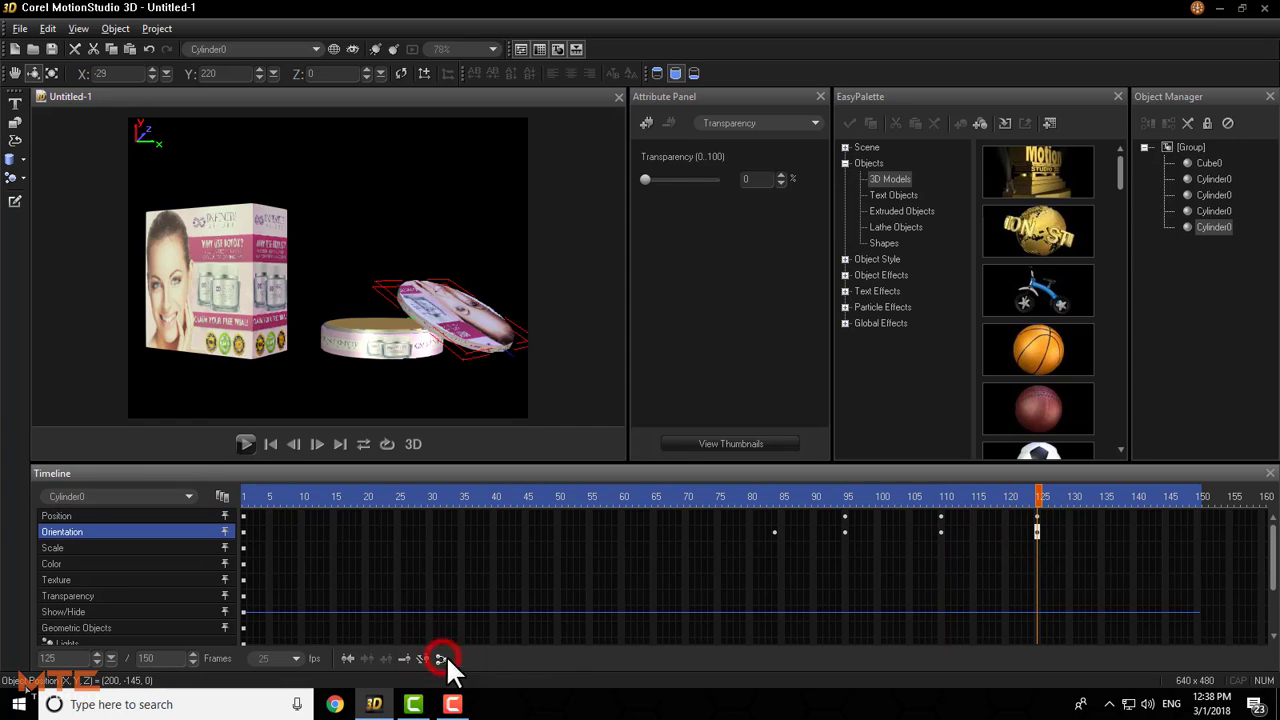
click(1037, 517)
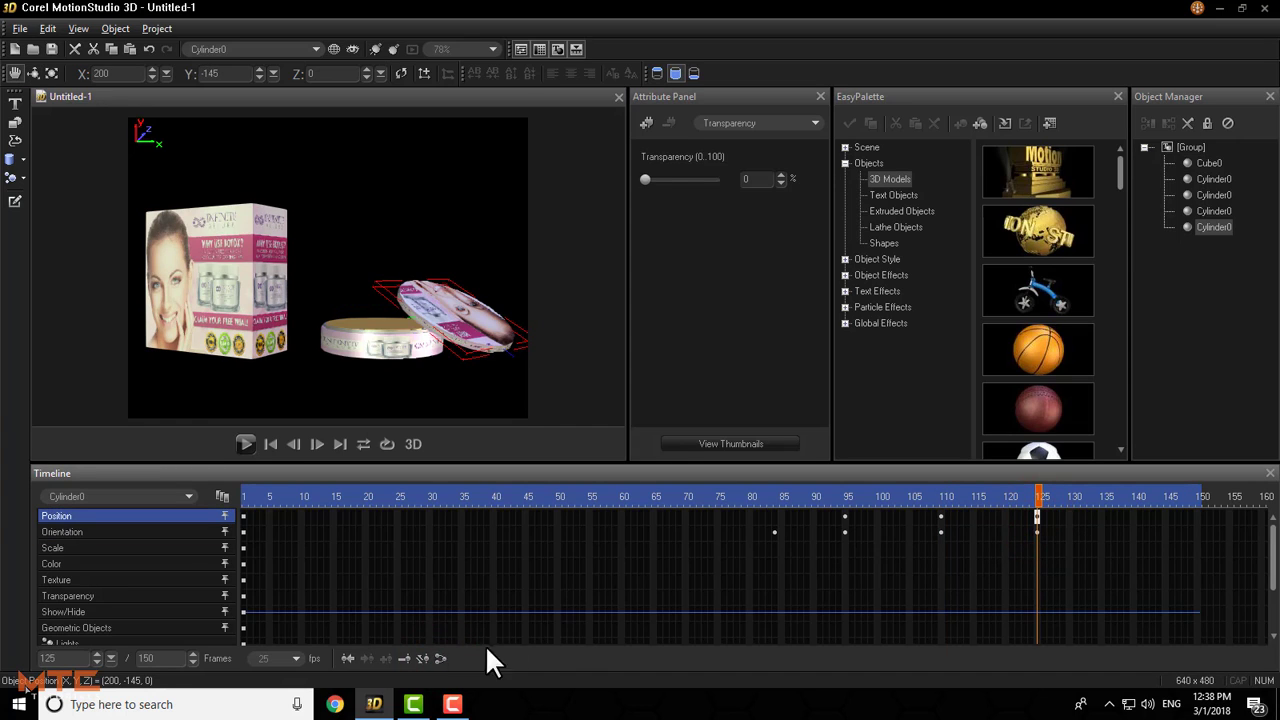
click(242, 490)
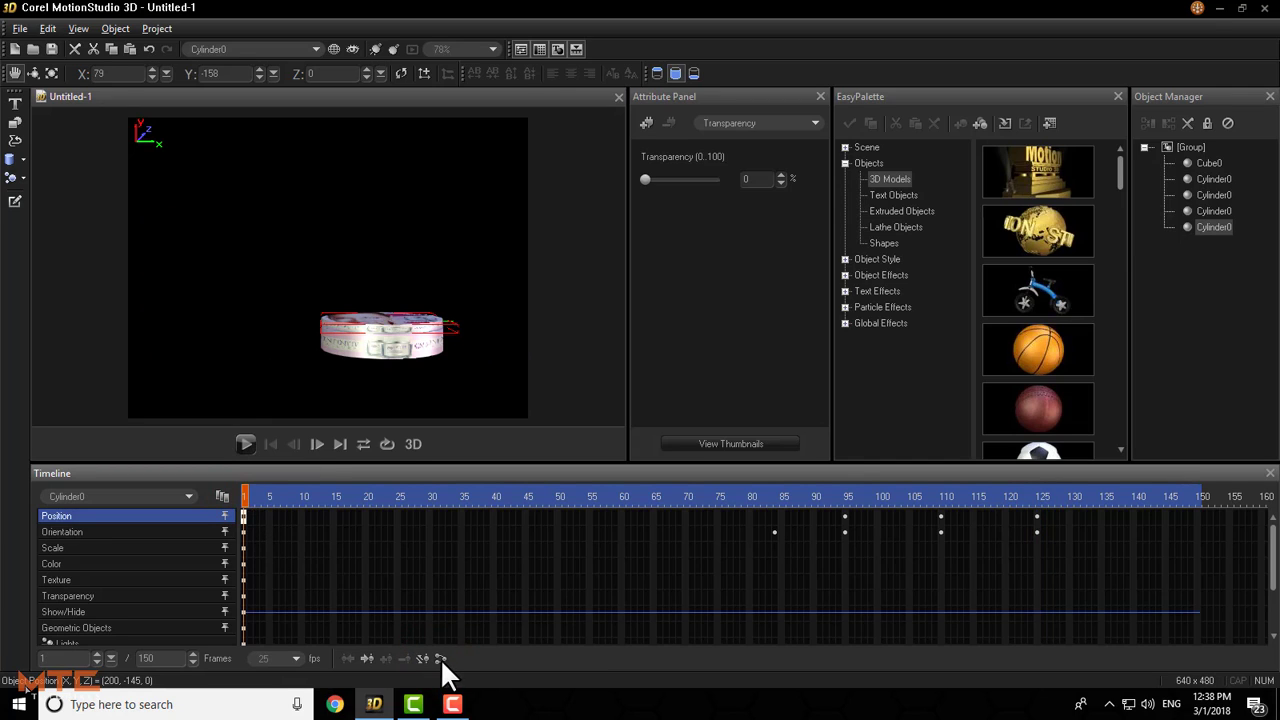
- Select the box, preview the full 150-frame animation and return the timeline to frame 1
click(1208, 163)
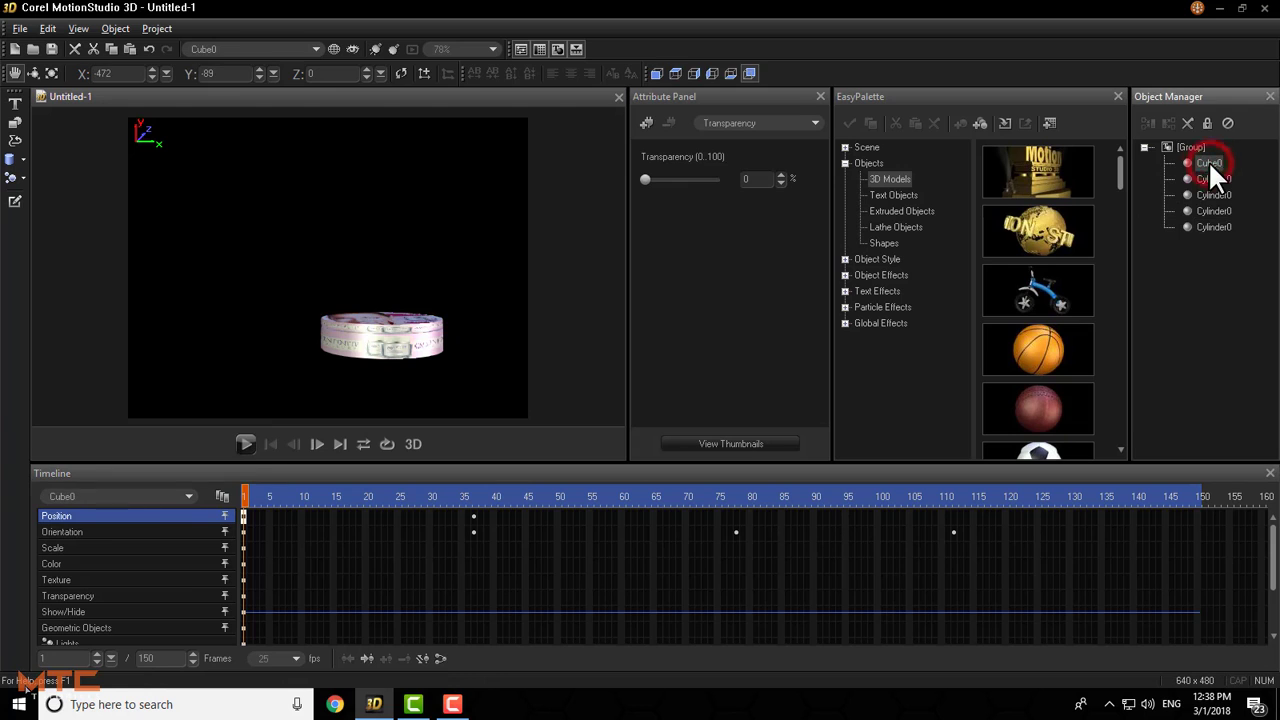
click(246, 444)
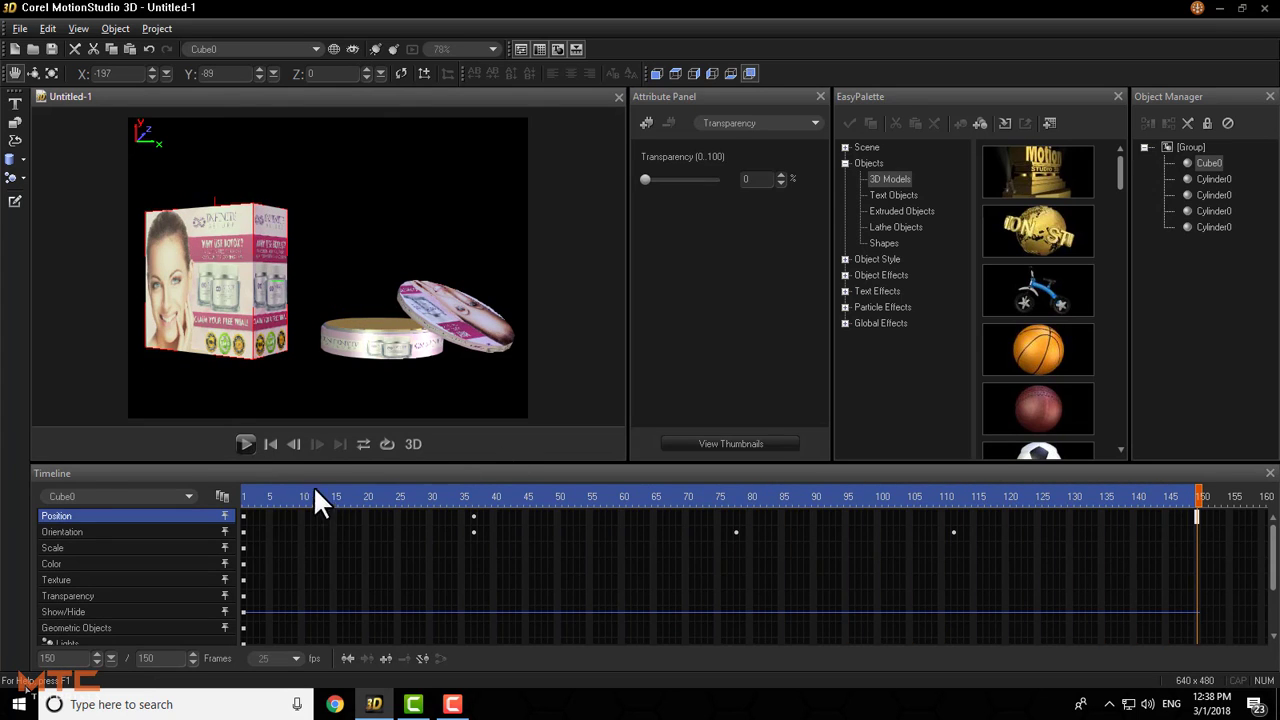
click(283, 497)
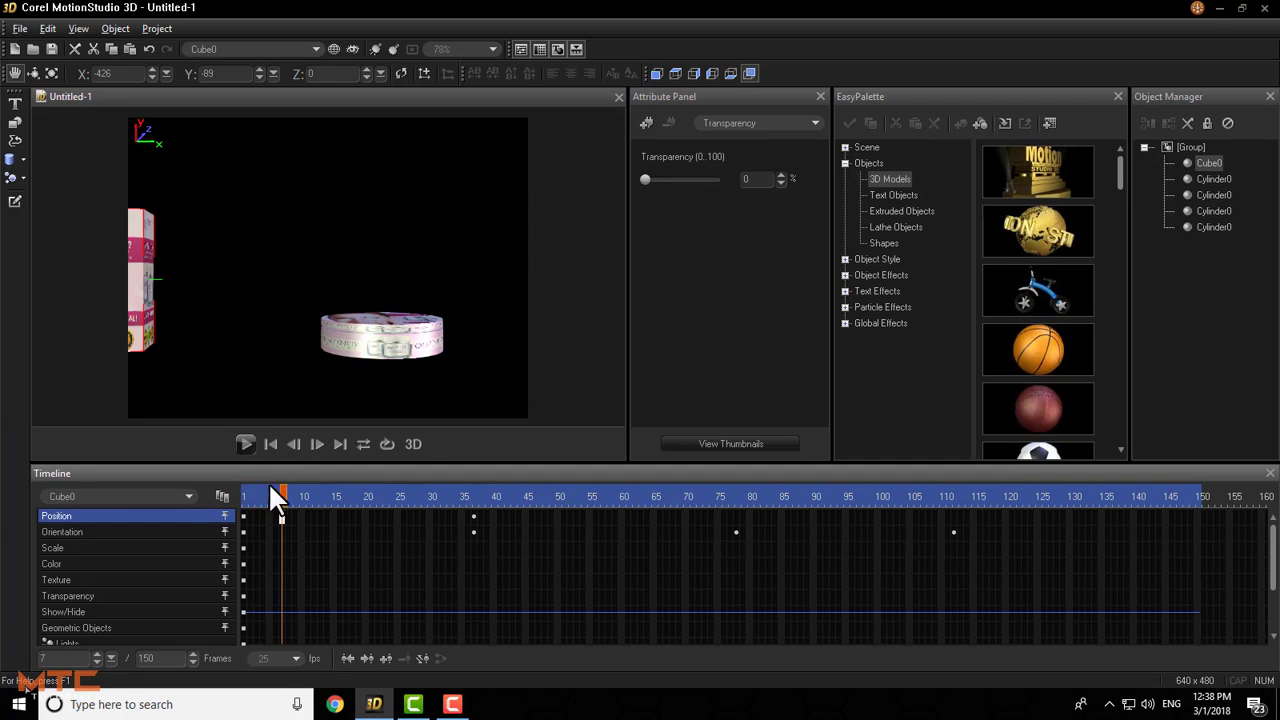
click(244, 496)
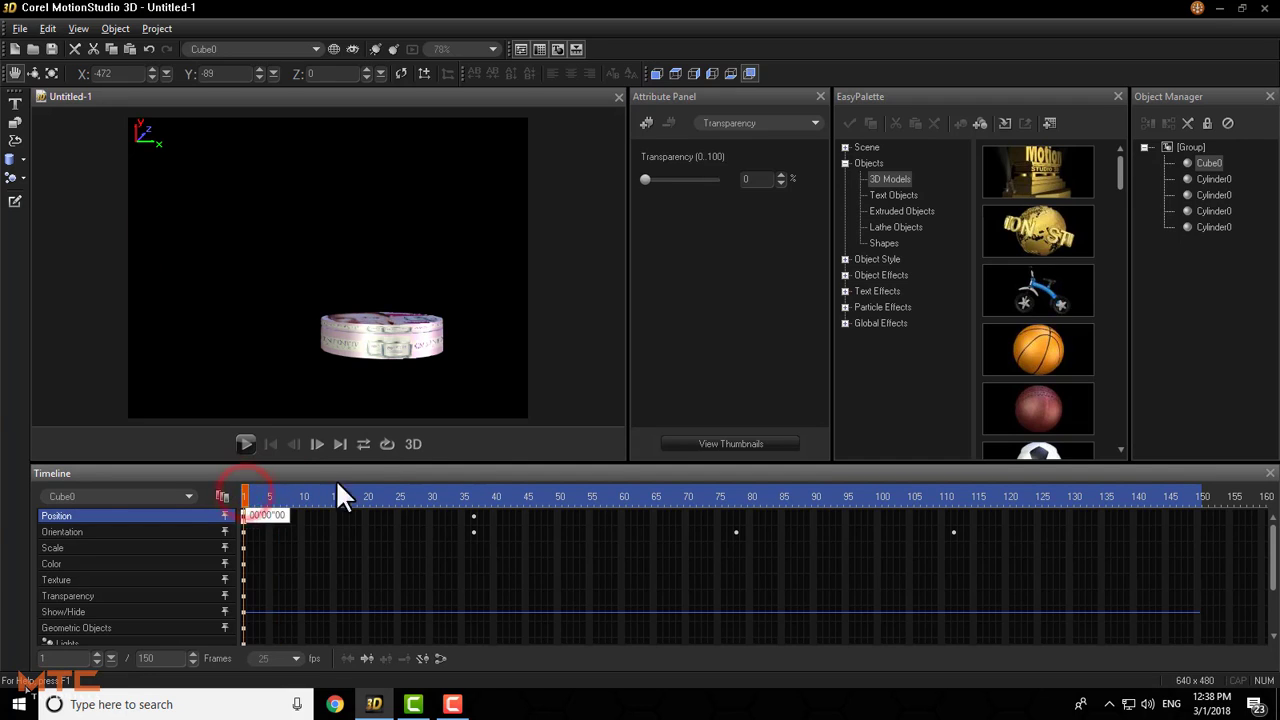
- Apply the green grass image background to the scene and preview the animation over it
click(845, 147)
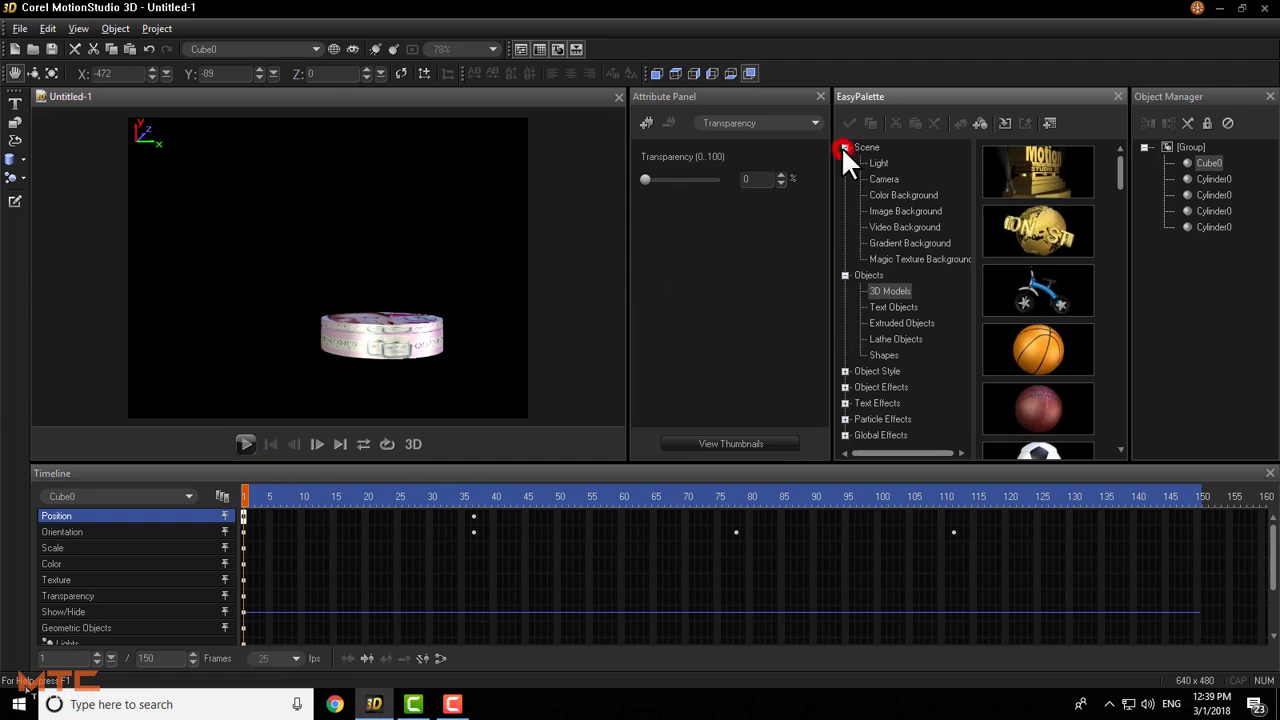
click(895, 211)
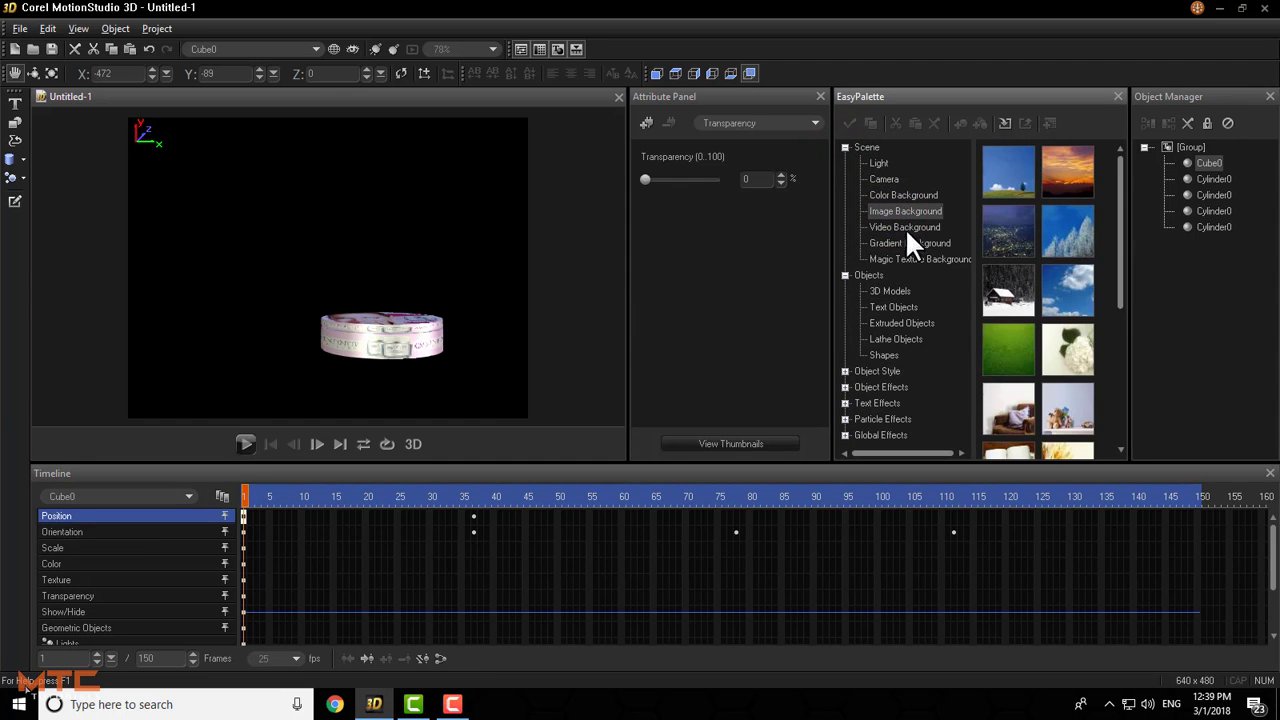
double_click(1012, 354)
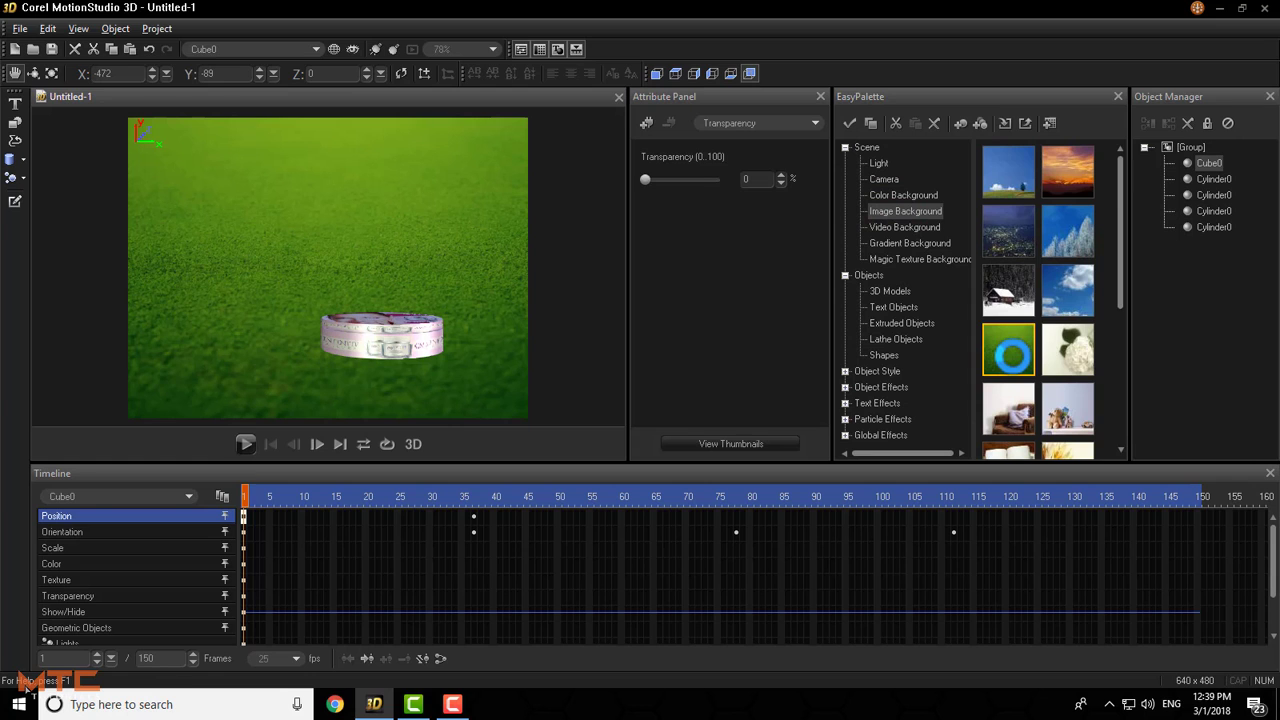
click(244, 443)
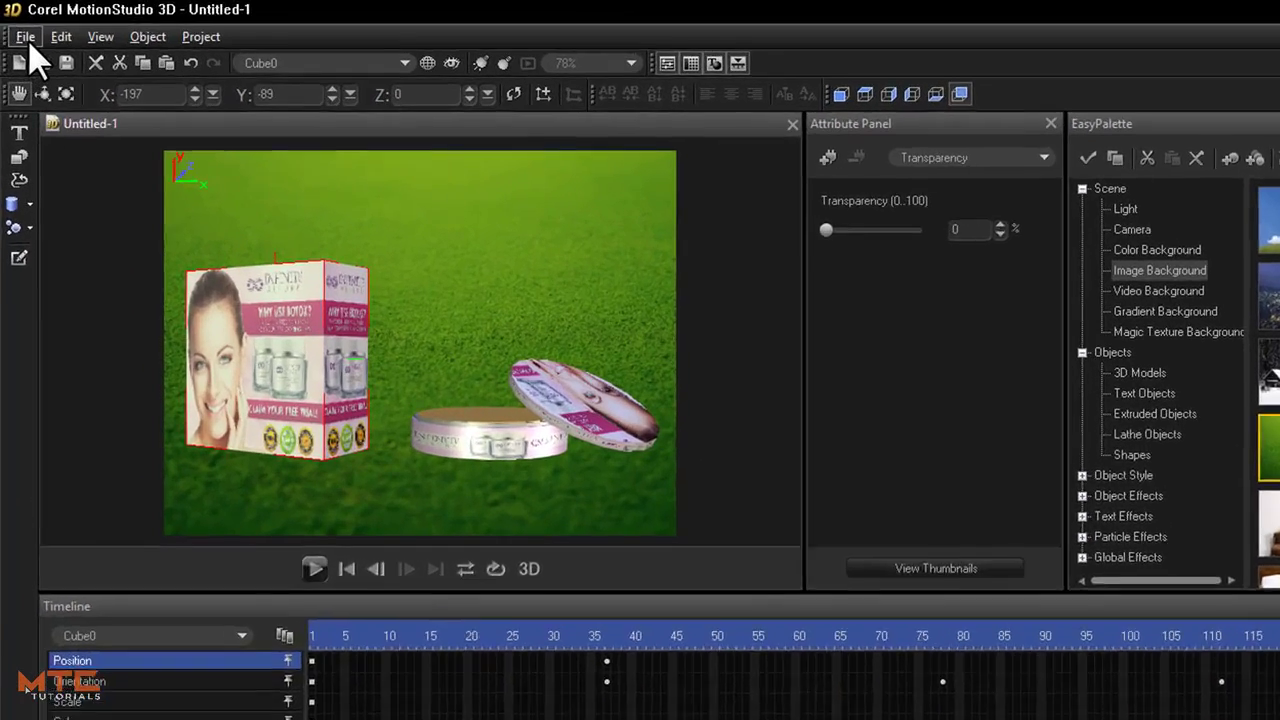
- Export the animation as a Microsoft AVI video file named "3d animation new" on the YouTube (I:) drive
click(19, 28)
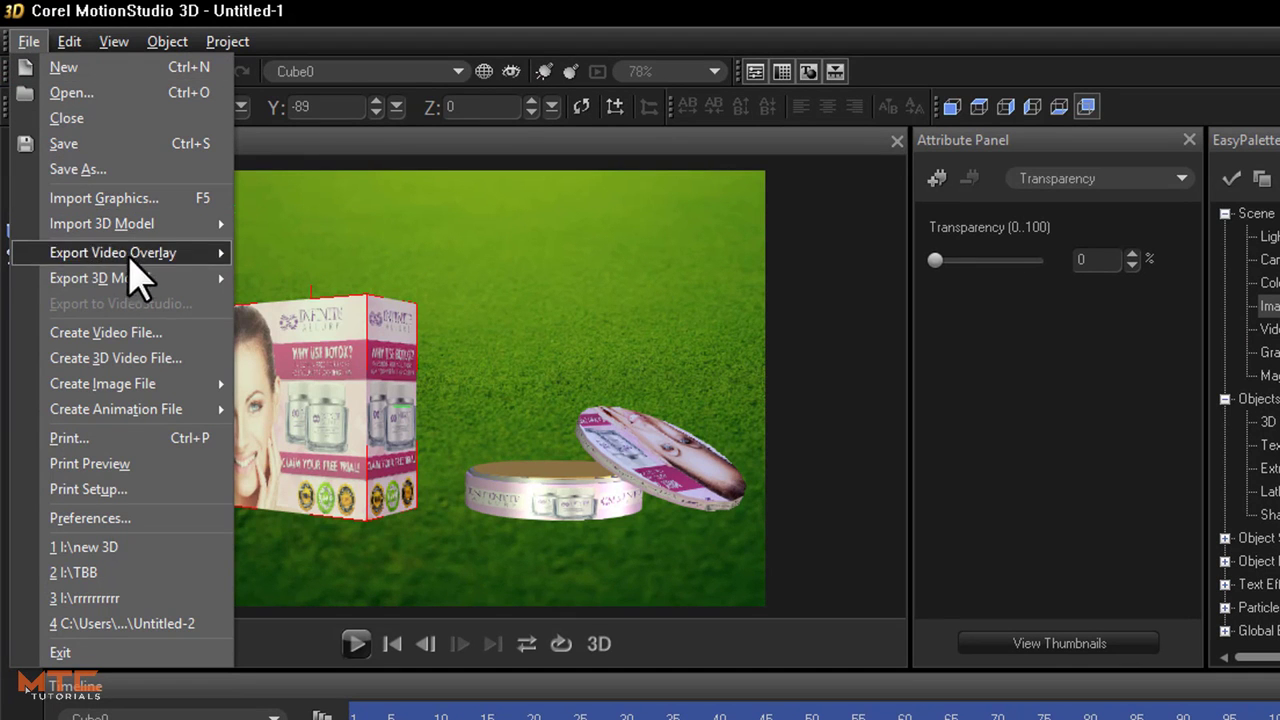
click(170, 336)
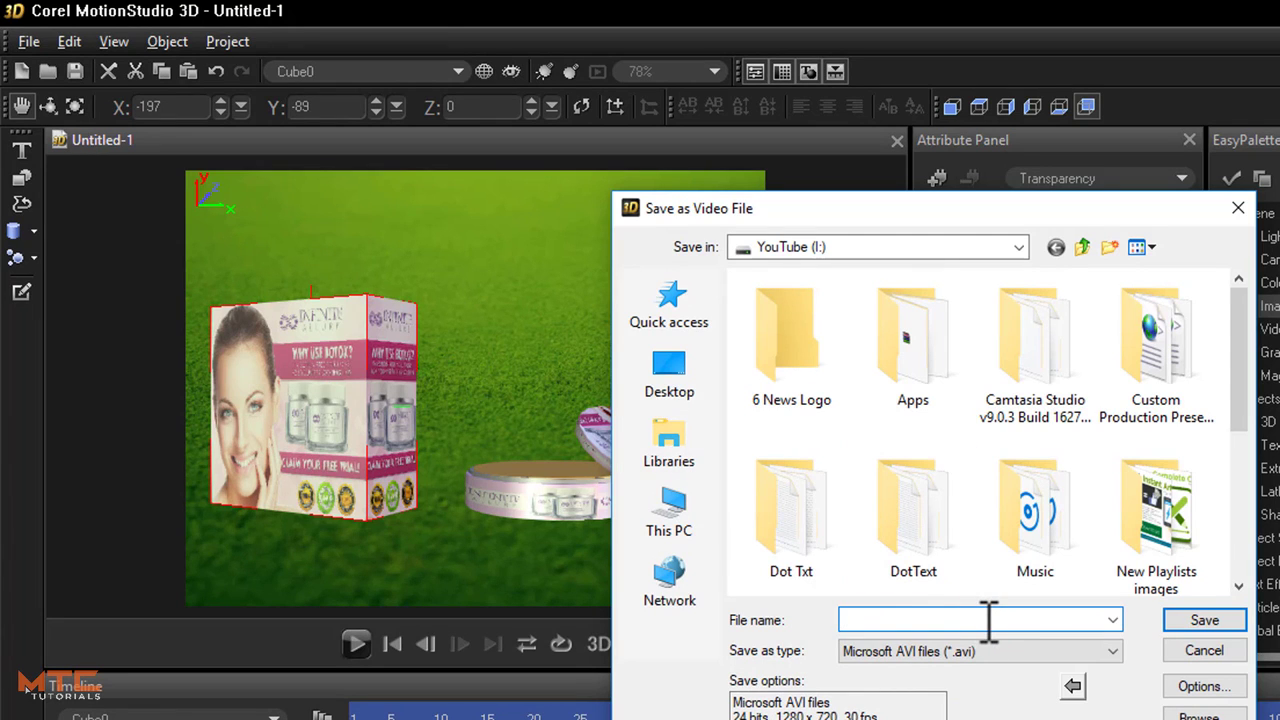
text(3d animation new)
click(1202, 620)
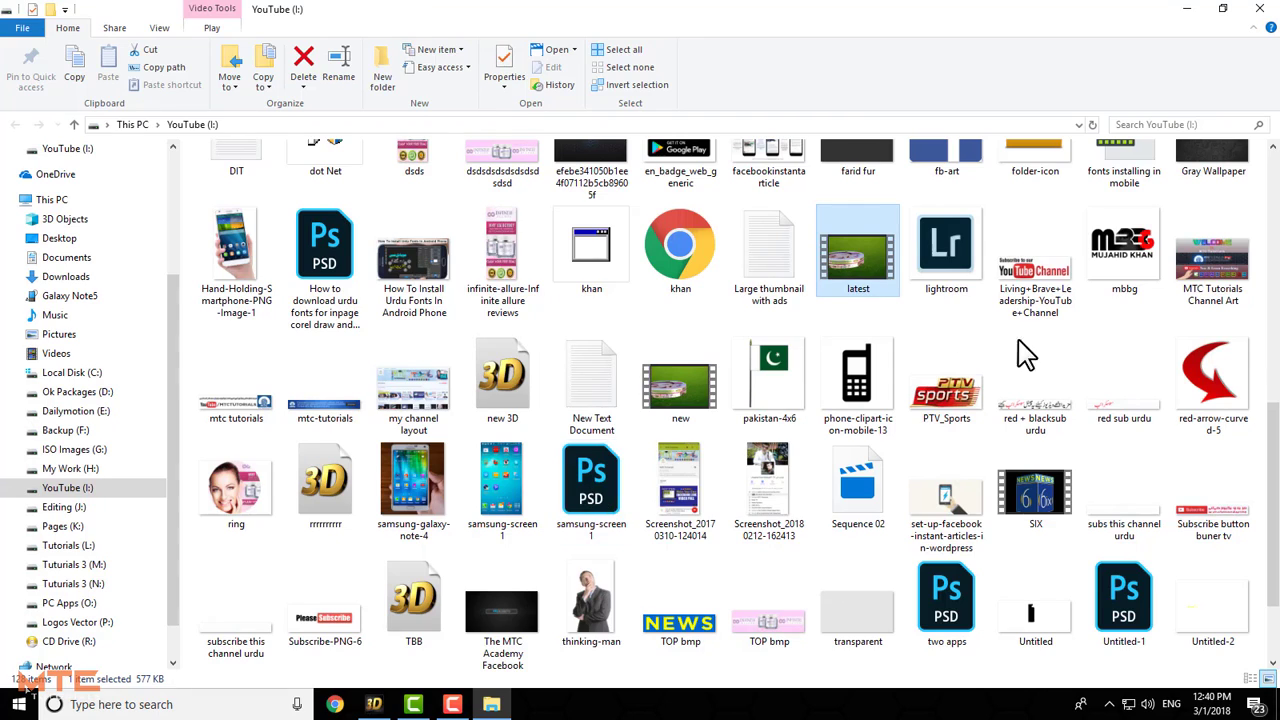
- Find the exported "3d animation new" video in File Explorer, watch it in VLC media player and close the player
scroll(1134, 331, up, 10)
right_click(1060, 228)
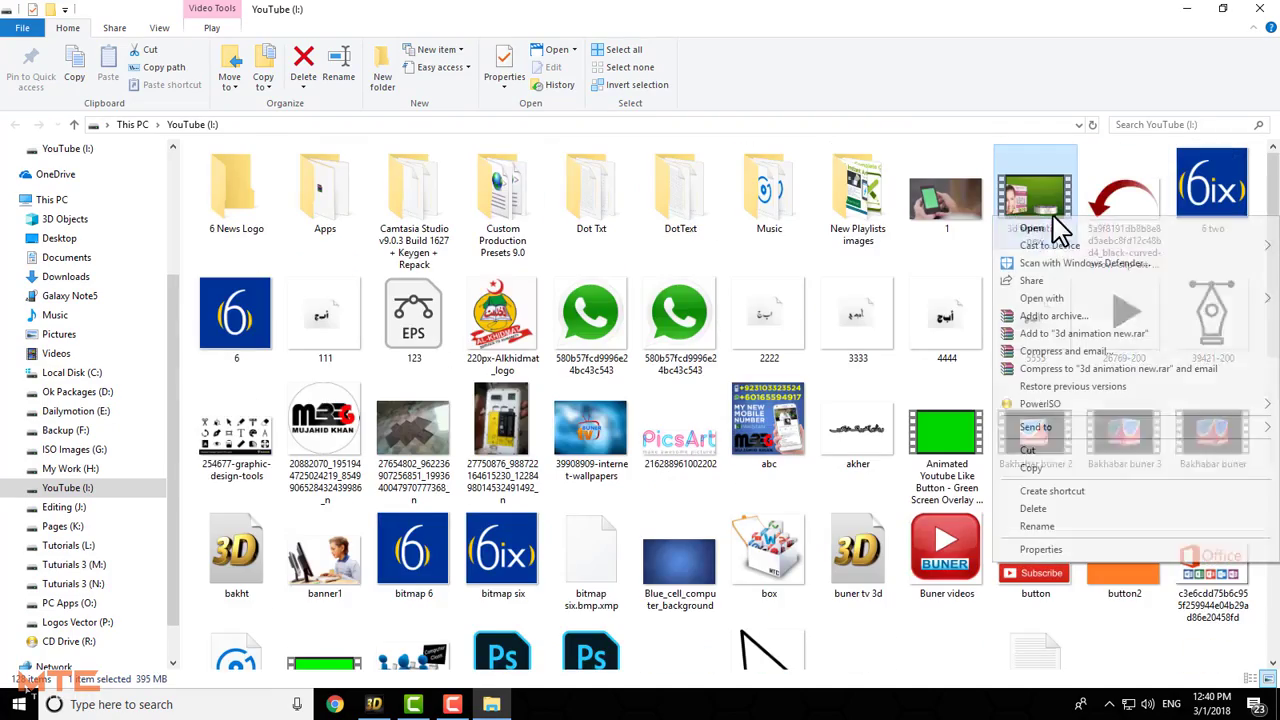
mouse_move(1041, 298)
click(857, 274)
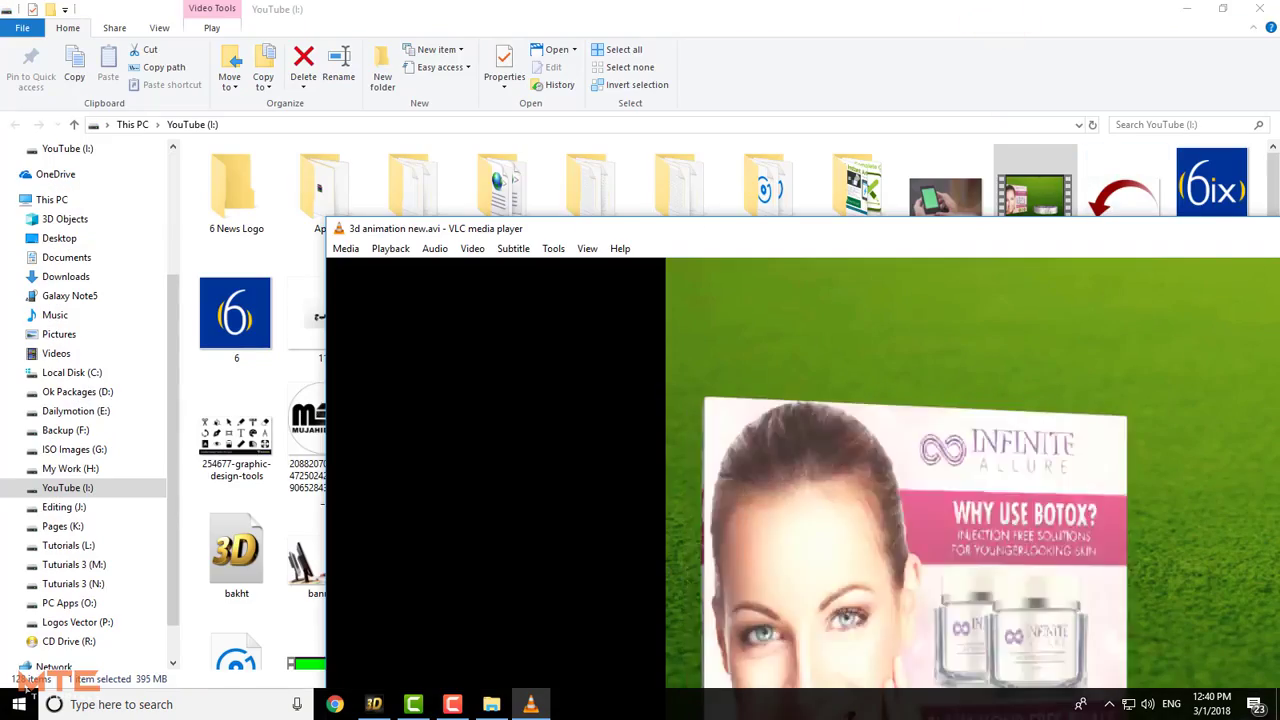
drag(1279, 217, 831, 456)
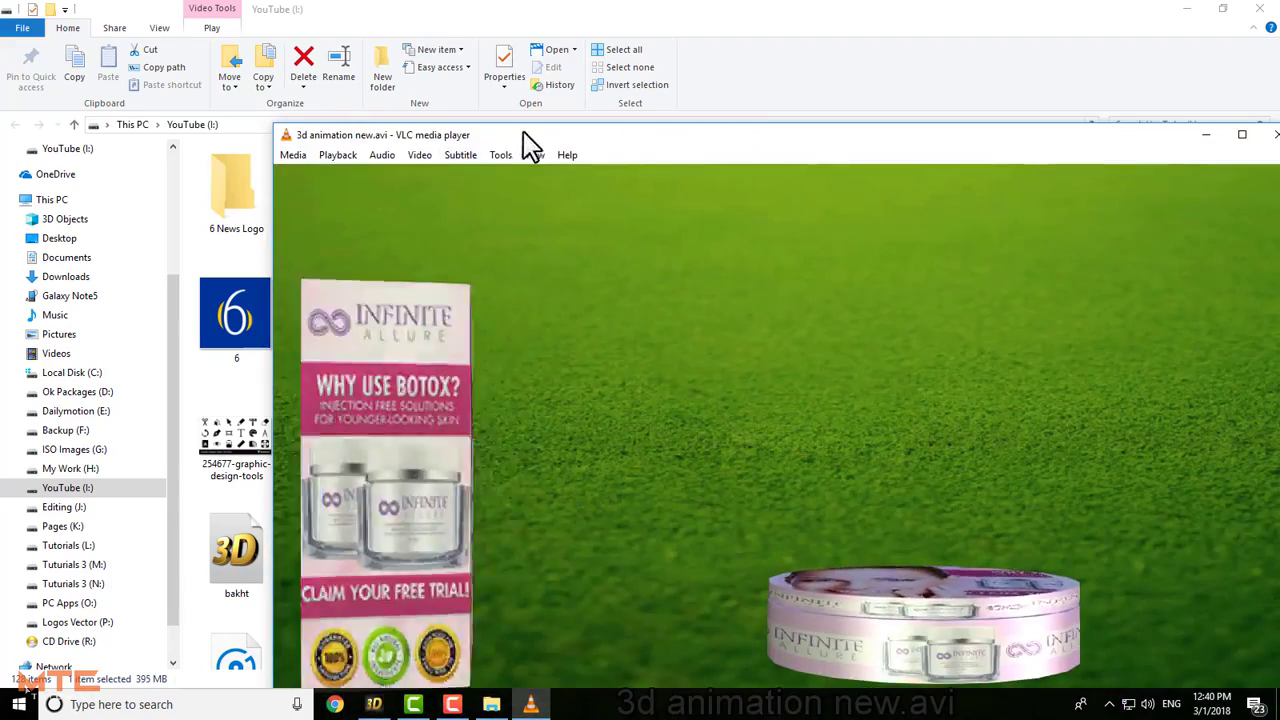
drag(522, 132, 330, 56)
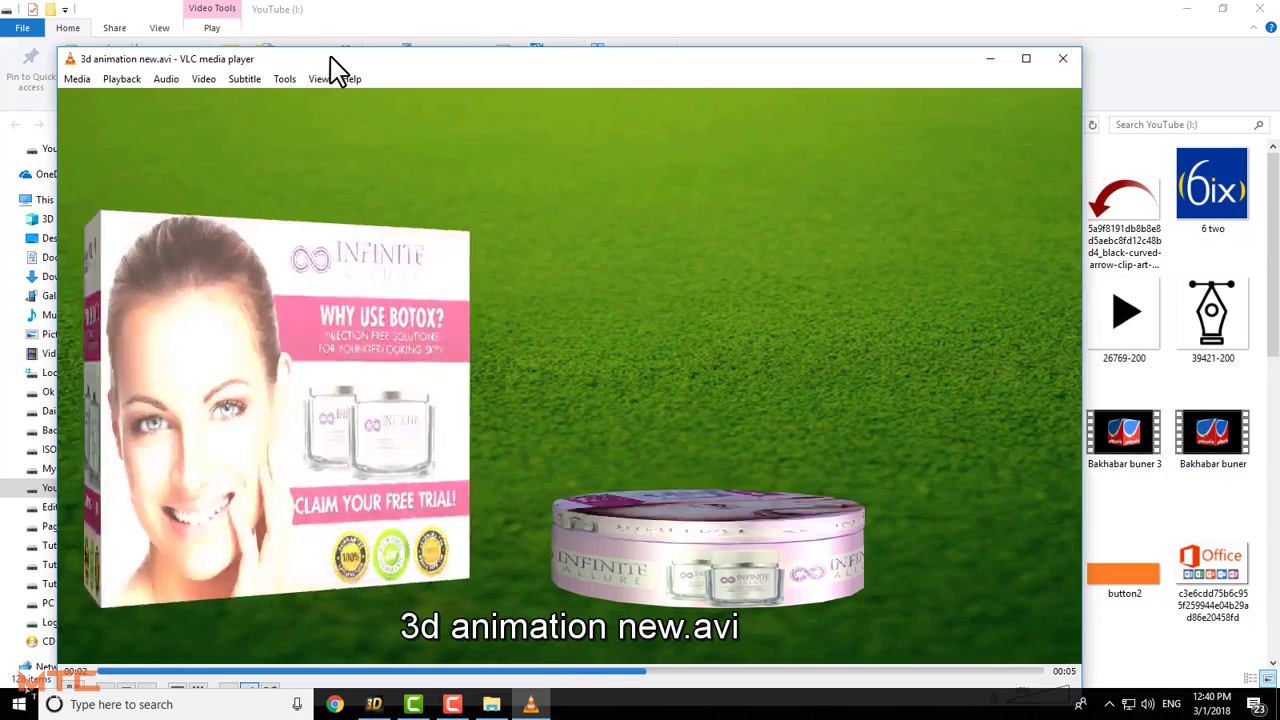
drag(330, 60, 278, 226)
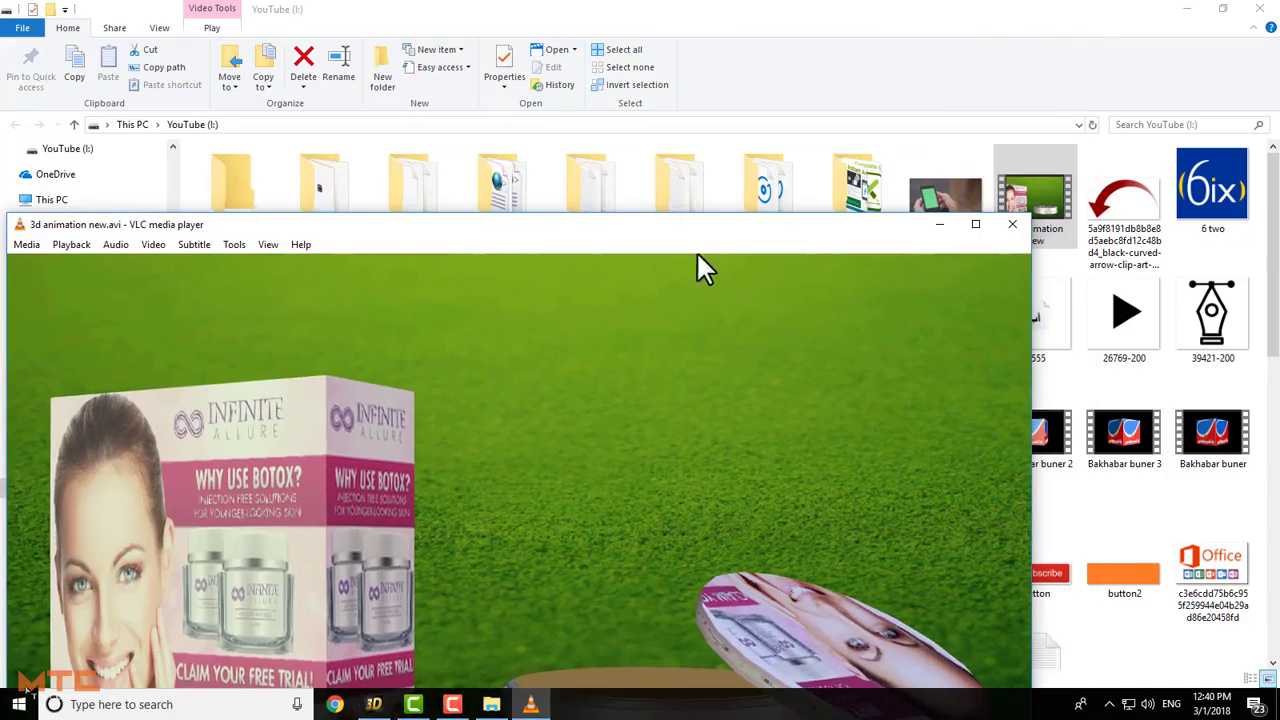
click(1013, 226)
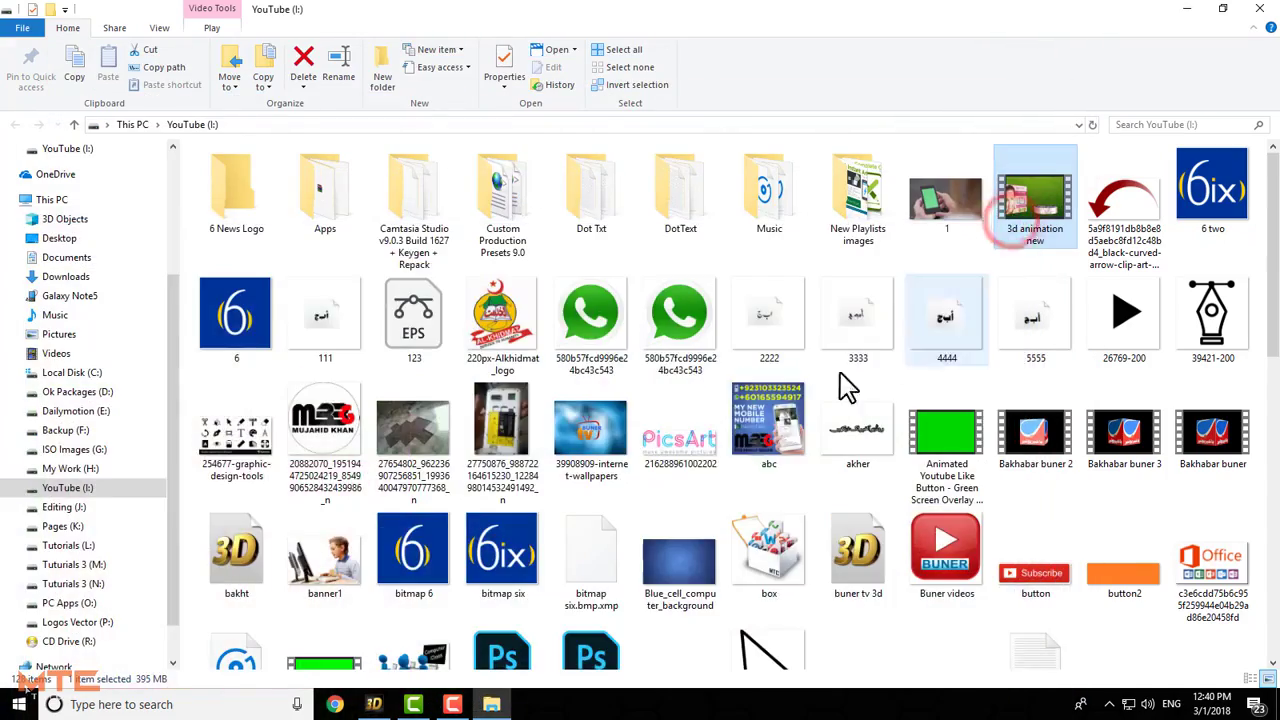
- Watch the "latest" video from the same drive in VLC media player and close it
scroll(740, 440, down, 3)
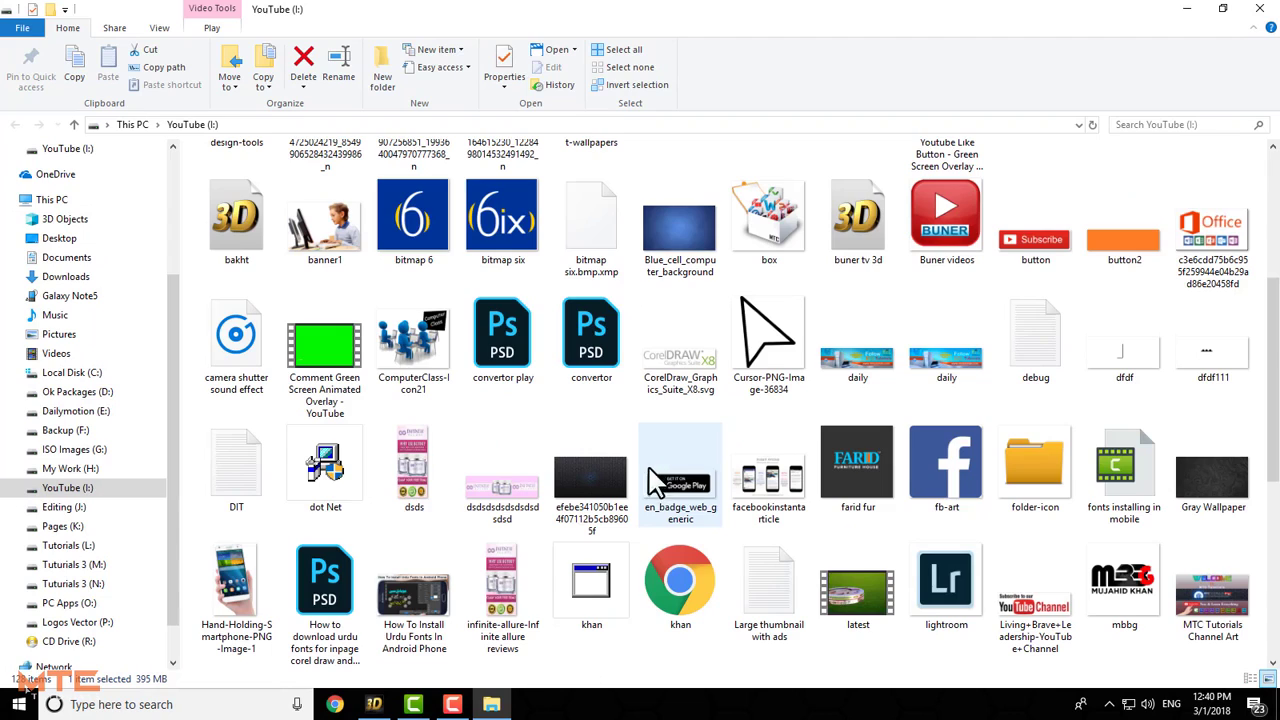
right_click(870, 590)
mouse_move(926, 342)
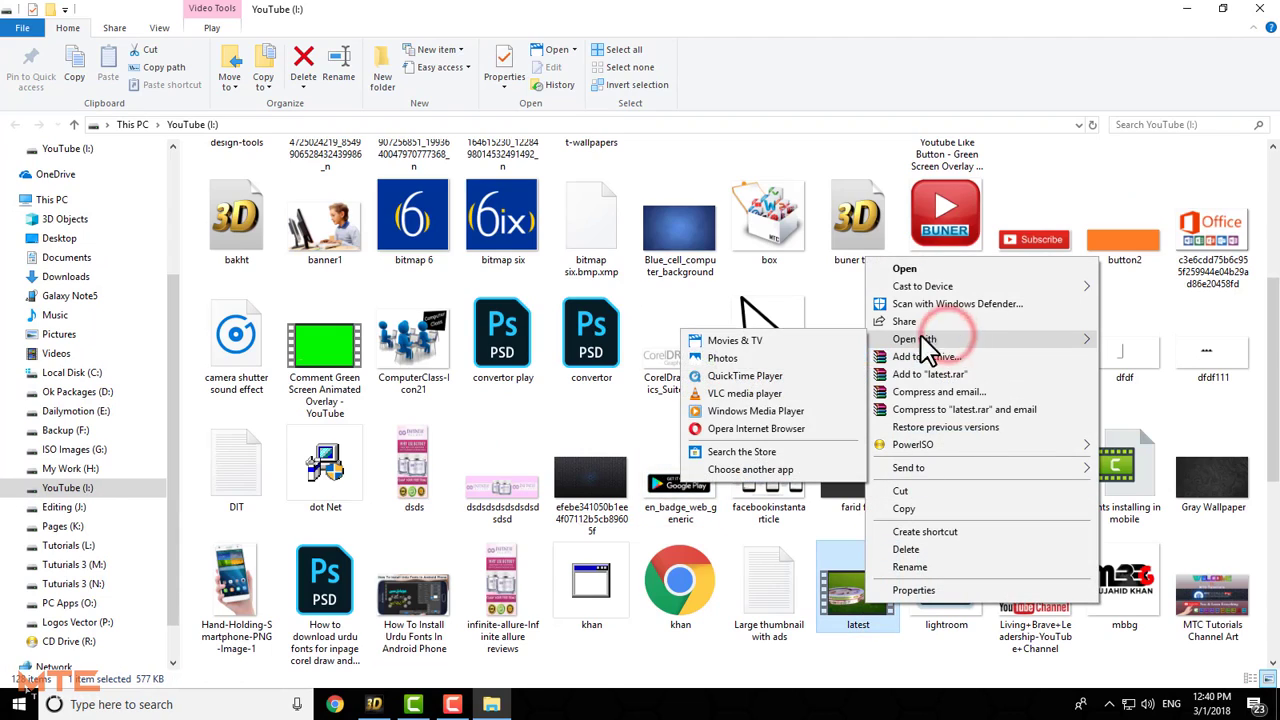
click(766, 393)
drag(775, 230, 832, 82)
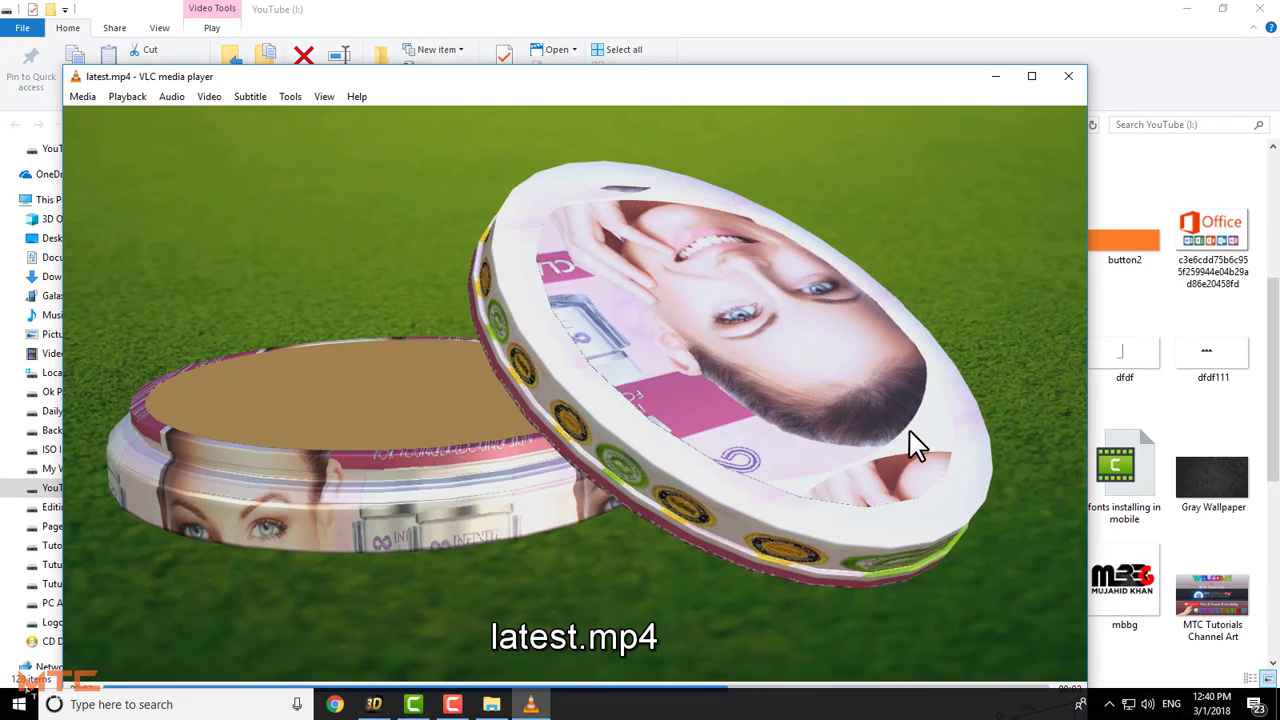
click(1067, 80)
- Watch the "new" video from the YouTube (I:) drive in VLC media player and close it
scroll(860, 568, down, 3)
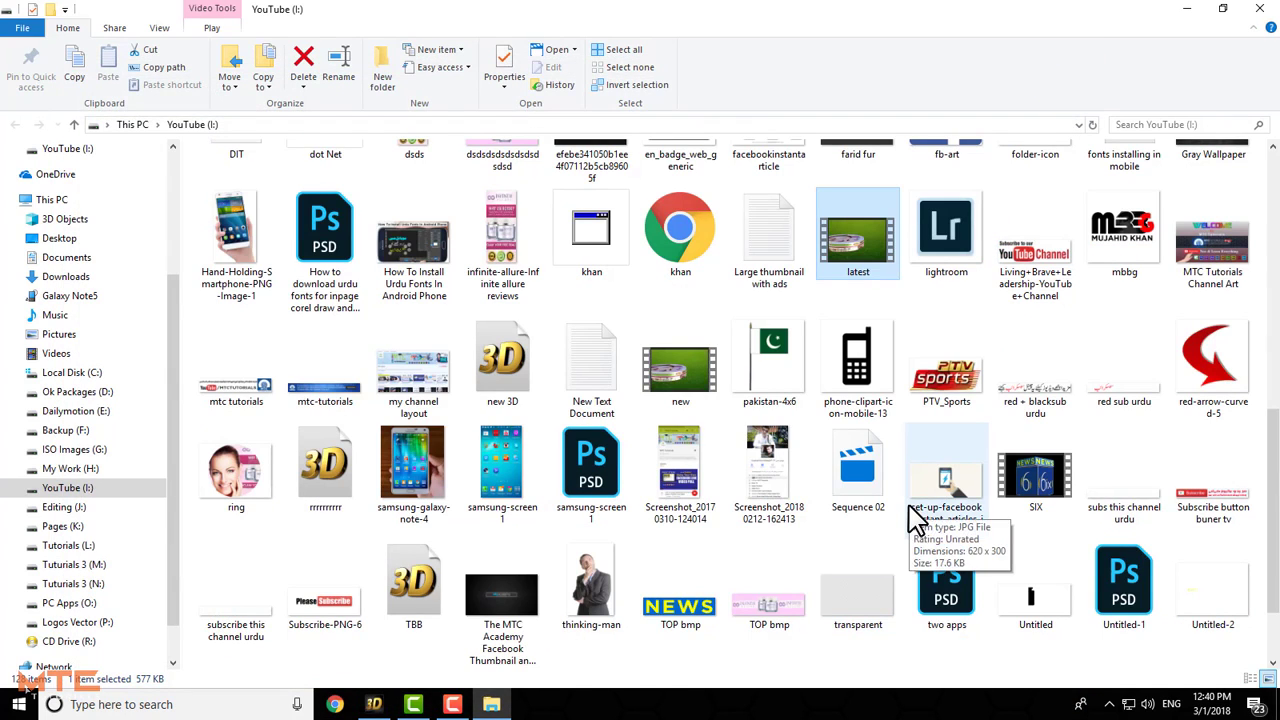
right_click(691, 366)
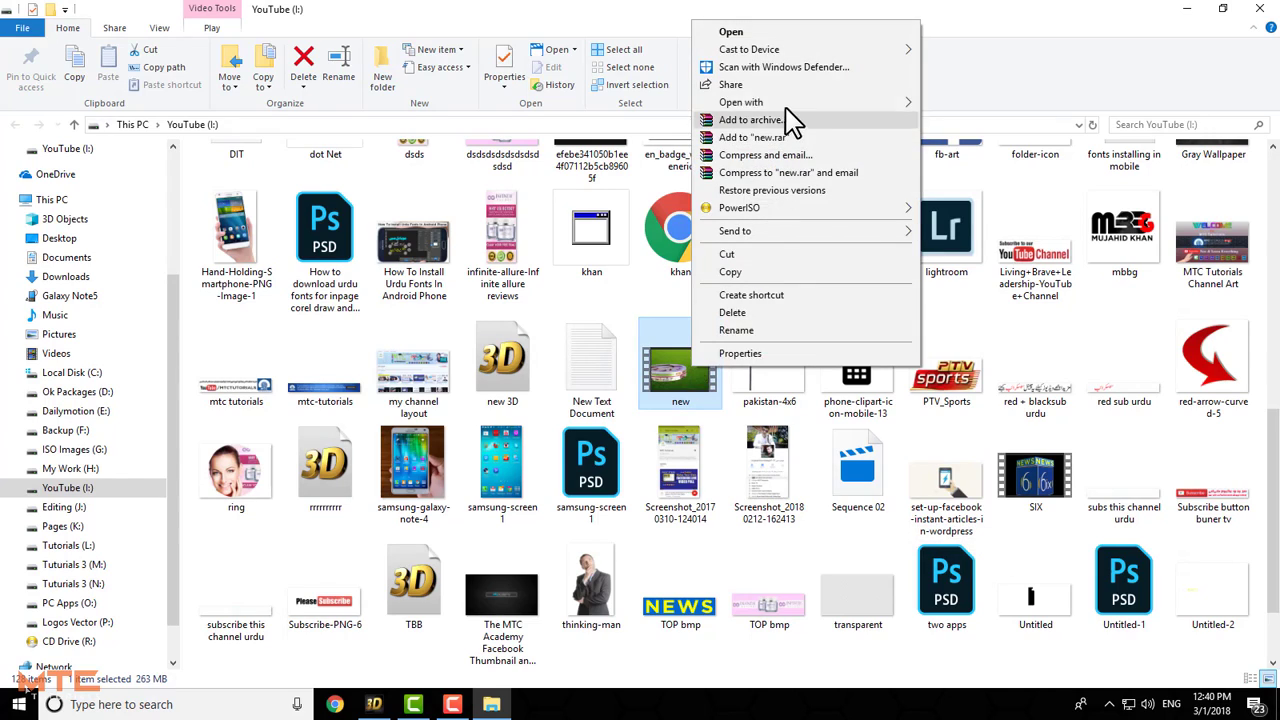
click(960, 156)
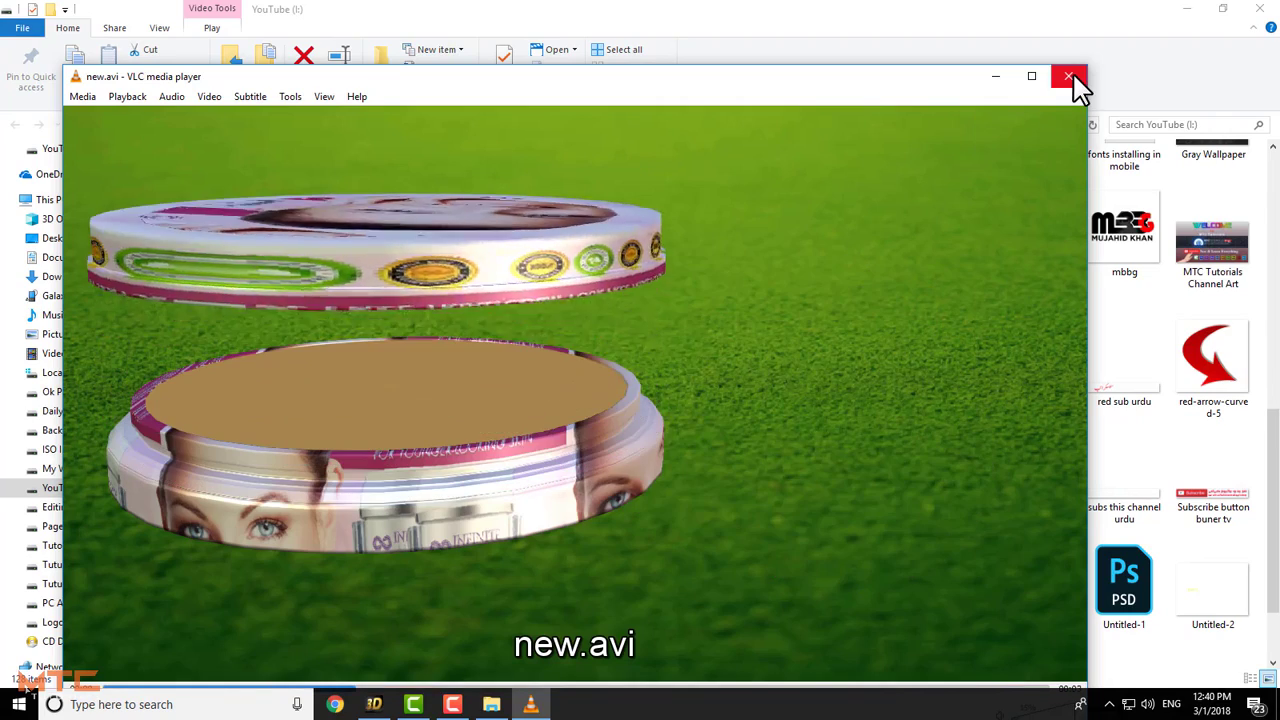
click(1069, 77)
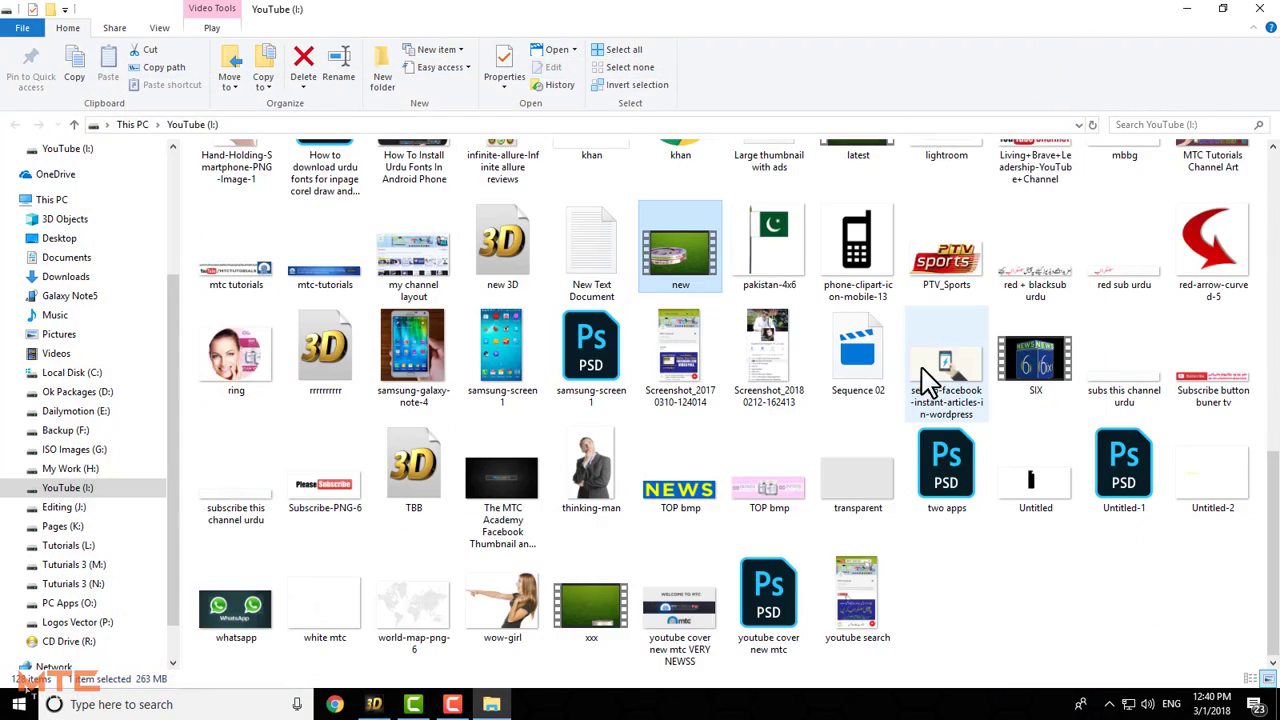
- Play the "xxx" video in VLC media player and move its window up to view the whole picture
right_click(563, 628)
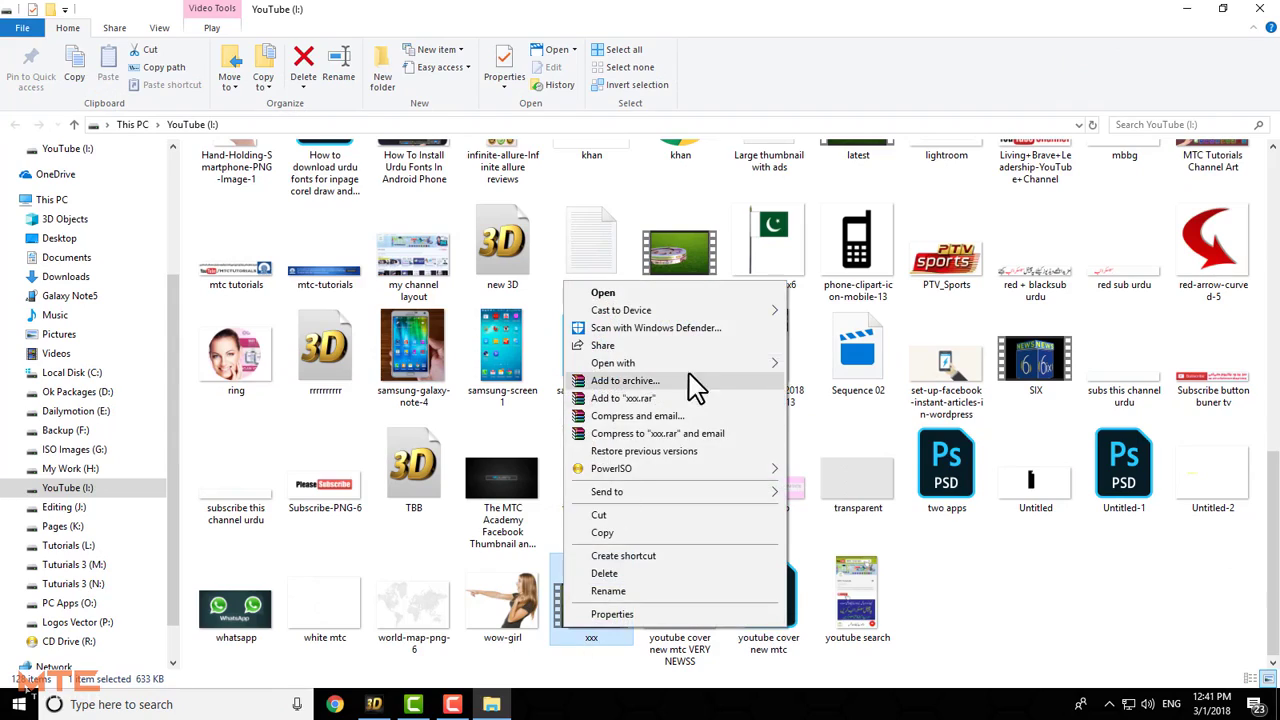
click(728, 363)
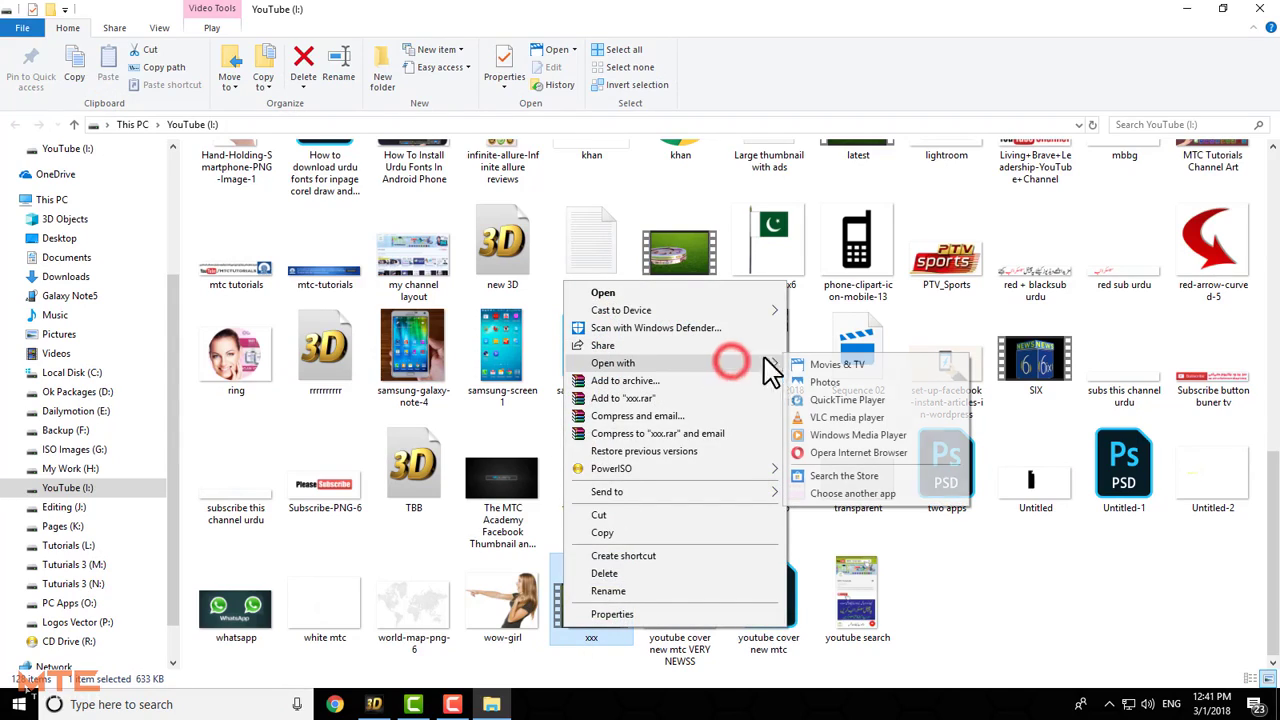
click(862, 420)
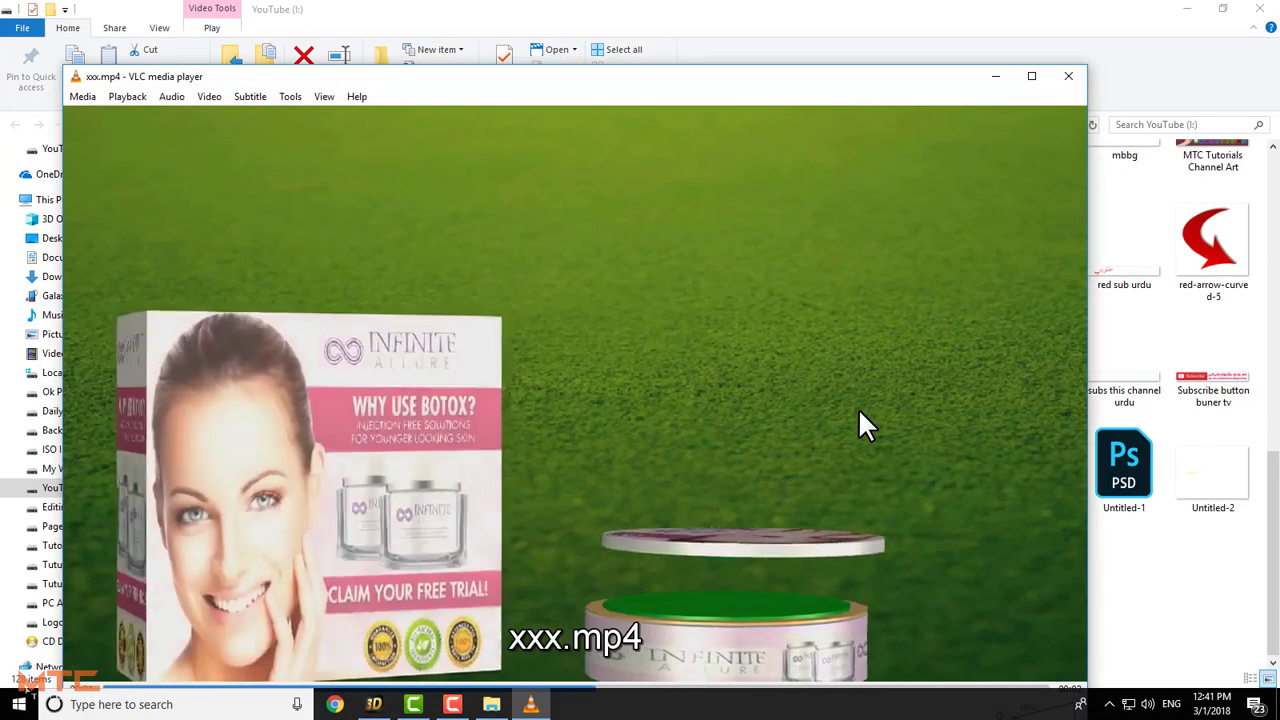
drag(778, 83, 786, 4)
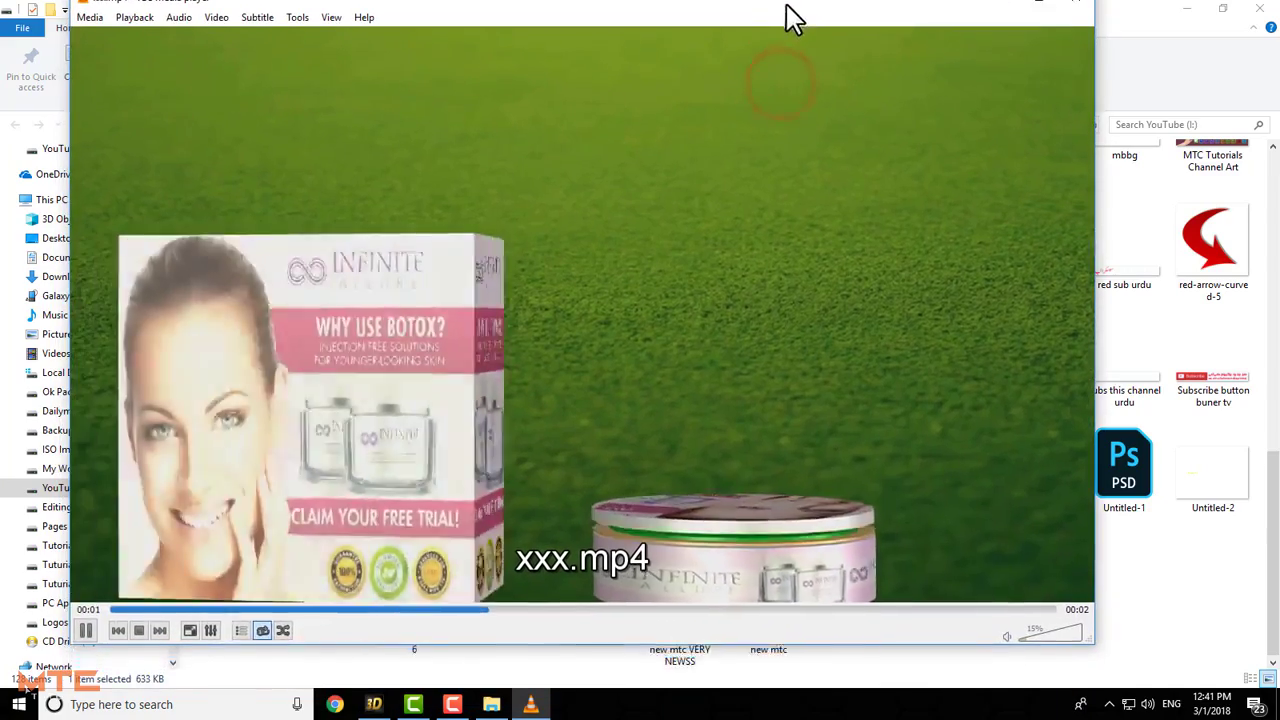